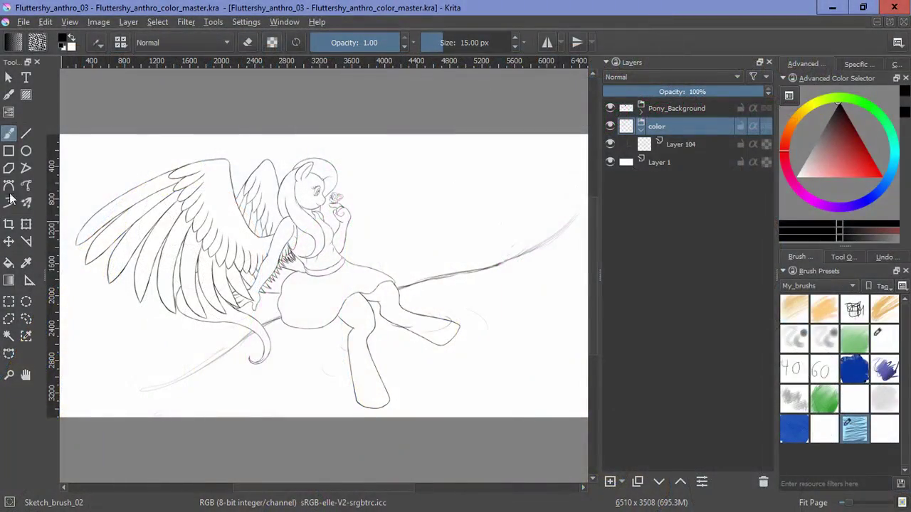
Step: Ready Layer 104 for flood filling with pale yellow and revert the misplaced first fill
key("f")
left_click(843, 257)
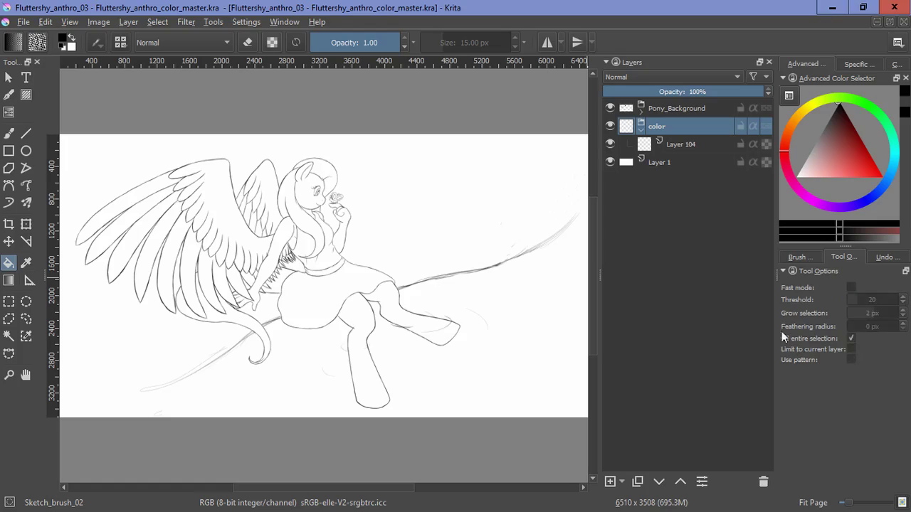
left_click(676, 146)
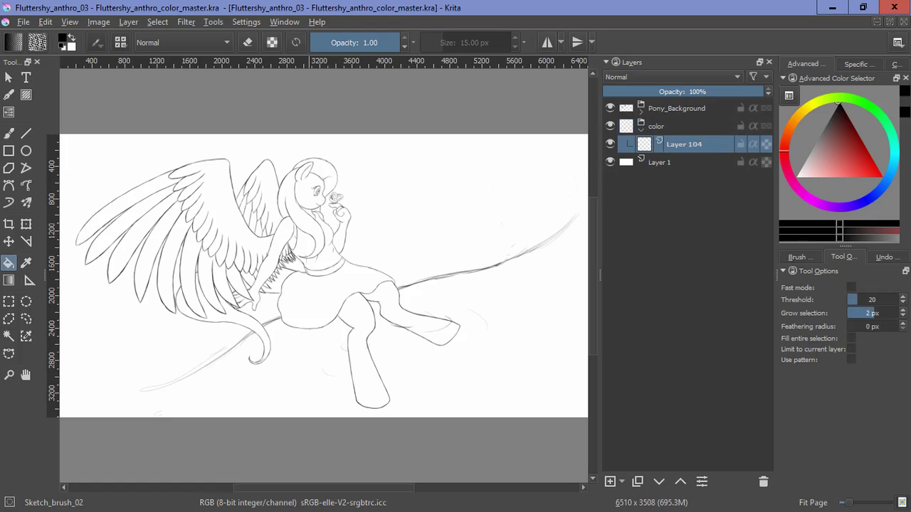
left_click(336, 189)
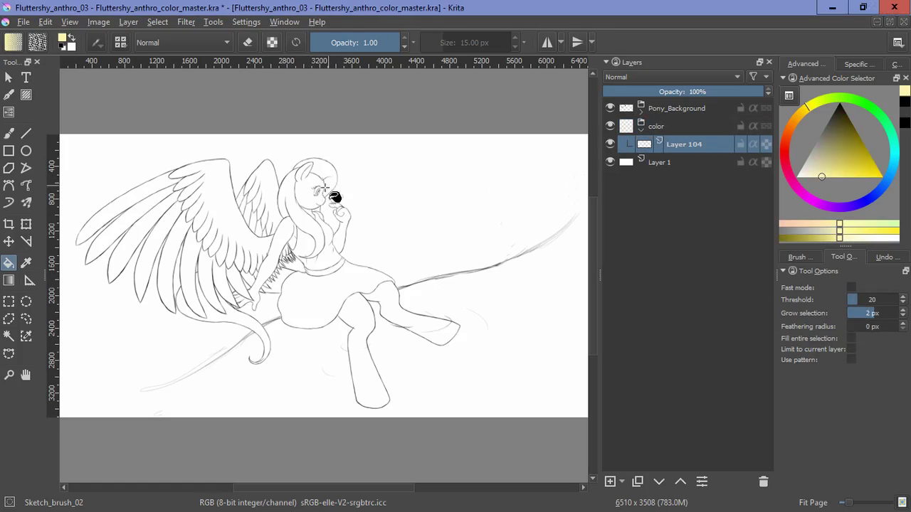
left_click(883, 257)
left_click(844, 461)
left_click(794, 258)
left_click(843, 257)
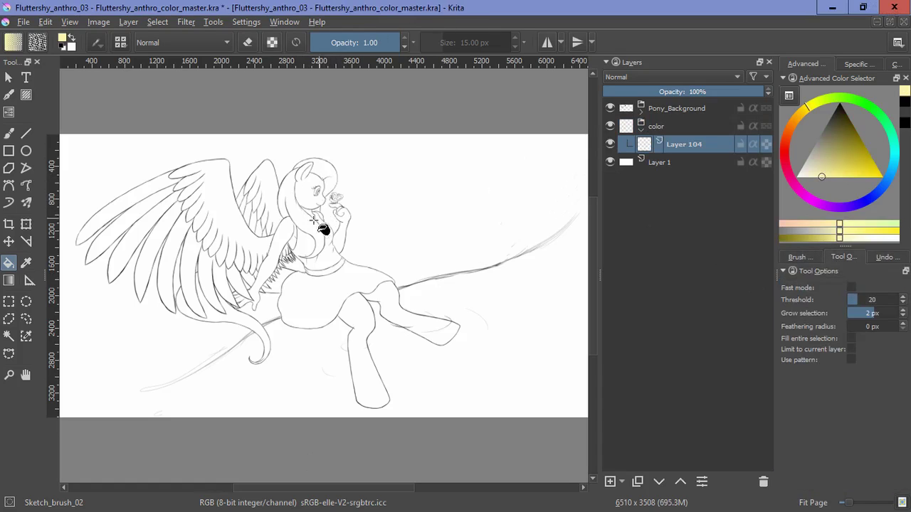
Step: Fill the character's head, neck, raised hand and forearm with pale yellow on Layer 104
left_click(319, 227, "ctrl")
left_click_drag(308, 222, 353, 174)
scroll(353, 174, "up", 3)
left_click(822, 177)
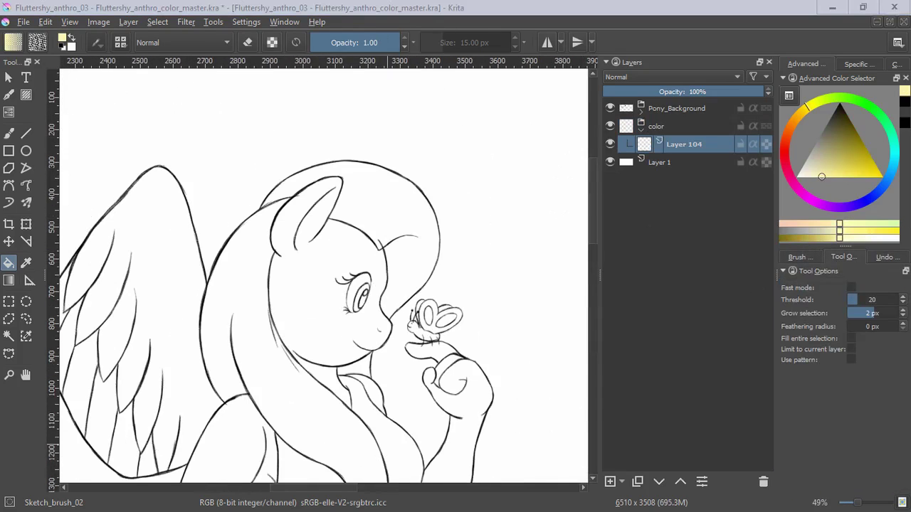
left_click_drag(347, 274, 308, 96, "ctrl")
left_click(343, 271)
left_click(315, 293)
left_click_drag(315, 292, 313, 330, "ctrl")
left_click(370, 252)
left_click(380, 255)
Step: Fill the supporting arm, from the shoulder down to the hand and fingers, with pale yellow
left_click_drag(214, 341, 365, 211)
left_click(325, 209)
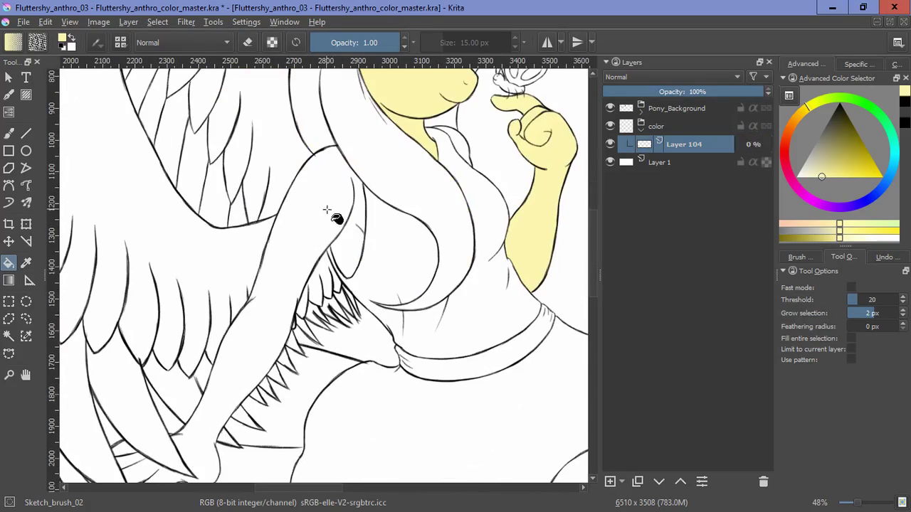
left_click_drag(160, 455, 253, 278)
left_click(236, 305)
left_click_drag(218, 359, 224, 284, "ctrl")
left_click(267, 295)
left_click_drag(399, 313, 318, 430, "ctrl")
Step: Undo the skirt fill, hide the water_ripples layer and fill the legs with pale yellow
left_click_drag(555, 298, 310, 312)
left_click(402, 291)
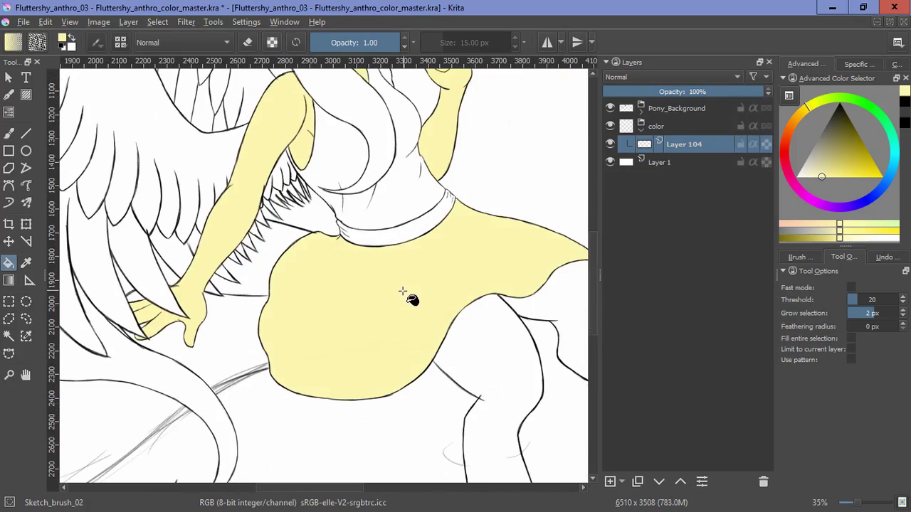
key("ctrl+z")
left_click(355, 302)
left_click_drag(470, 235, 390, 180)
left_click(638, 113)
left_click(485, 300)
Step: Expand the Pony group and brush pale yellow over the whole eye area, with Layer 101 hidden while painting
scroll(325, 284, "up", 3)
scroll(373, 226, "down", 4)
left_click_drag(372, 226, 539, 461)
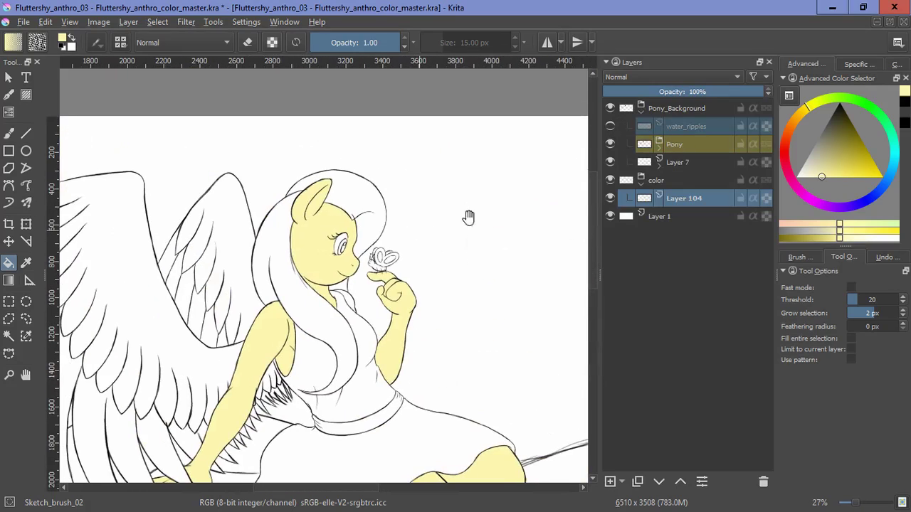
left_click_drag(335, 243, 457, 214, "ctrl")
left_click(659, 147)
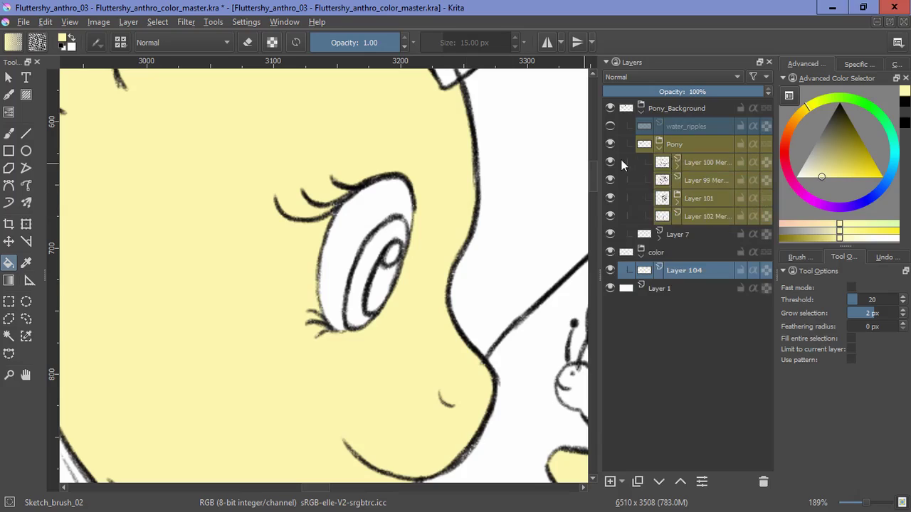
left_click(609, 197)
key("b")
mouse_move(366, 195)
left_mouse_down()
mouse_move(342, 240)
mouse_move(377, 163)
left_mouse_up()
left_click(610, 198)
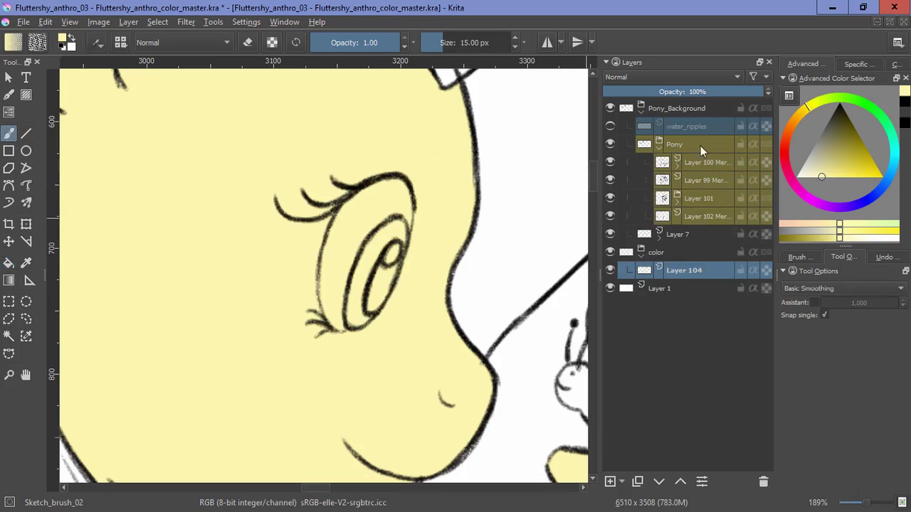
Step: Add a new layer above Layer 104 and fill the eyeball around the iris with white
left_click(609, 482)
key("f")
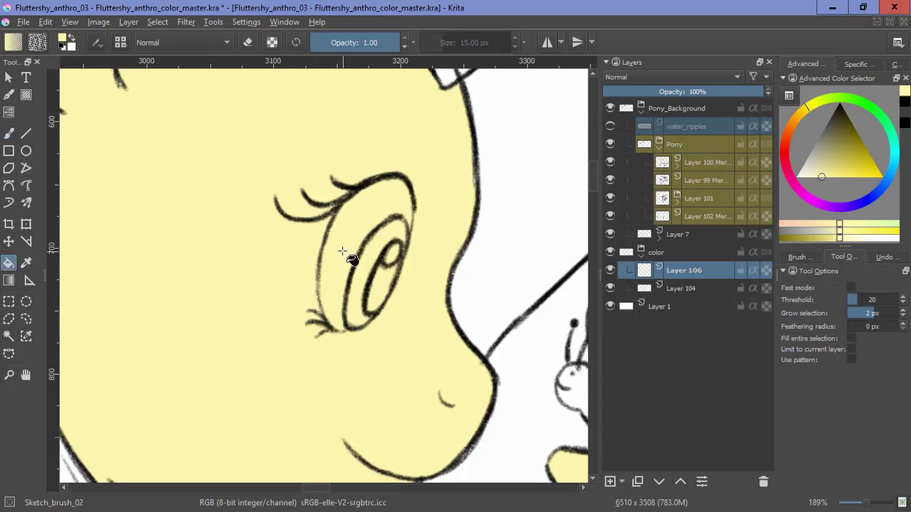
key("x")
left_click(342, 250)
Step: Expand Layer 101, hide the iris line layers Layer 72 and Layer 73, and brush white over the iris area
left_click(677, 165)
left_click(677, 166)
left_click(677, 202)
left_click(609, 270)
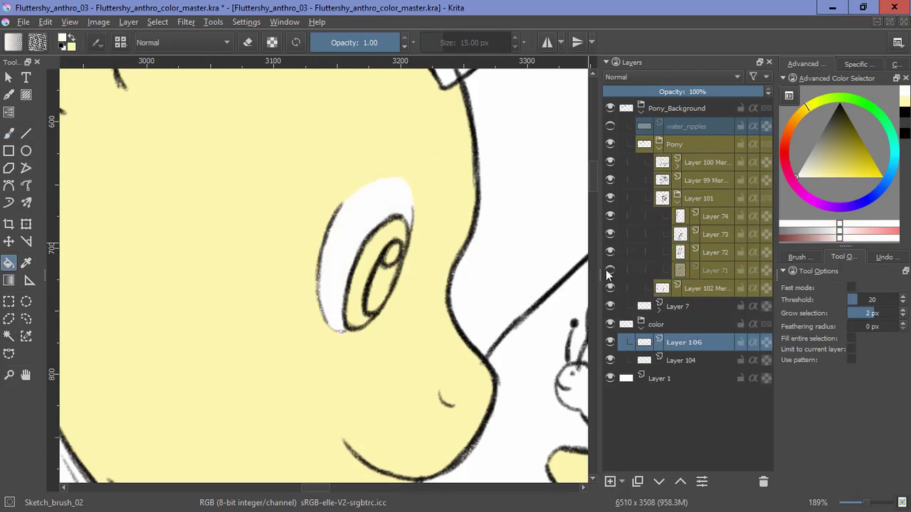
left_click(610, 270)
left_click(610, 252)
left_click(610, 234)
key("b")
left_click_drag(376, 228, 387, 250)
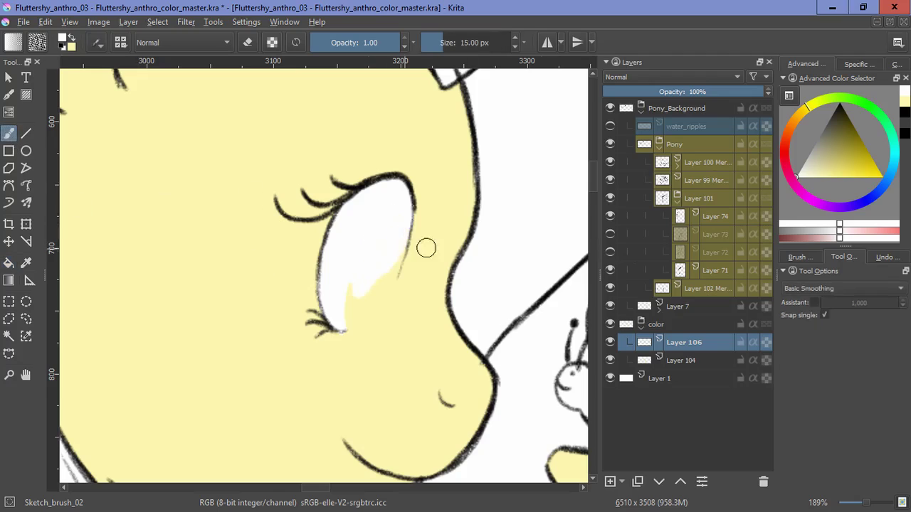
Step: Show Layer 72 and Layer 73 again and brush the rest of the iris and pupil white
left_click(610, 234)
left_click(610, 252)
left_click_drag(362, 300, 384, 235)
mouse_move(446, 229)
left_mouse_down()
mouse_move(451, 149)
mouse_move(301, 374)
mouse_move(321, 376)
mouse_move(281, 404)
left_mouse_up()
key("e")
key("e")
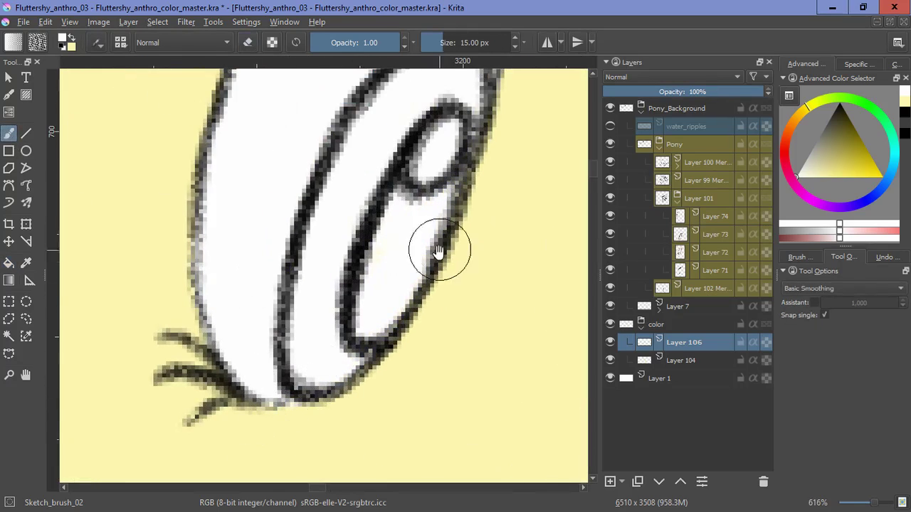
Step: Fill the remaining white leg areas with pale yellow on Layer 104 and show the water_ripples layer again
scroll(444, 242, "down", 8)
left_click(634, 362)
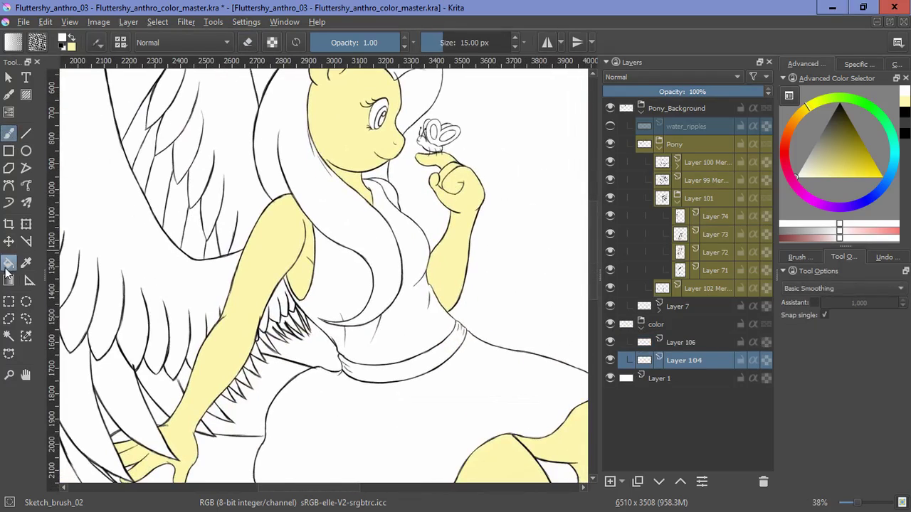
left_click(9, 263)
key("x")
left_click_drag(428, 340, 187, 86)
left_click(610, 126)
left_click(659, 147)
left_click_drag(345, 279, 311, 349)
left_click_drag(311, 349, 434, 444)
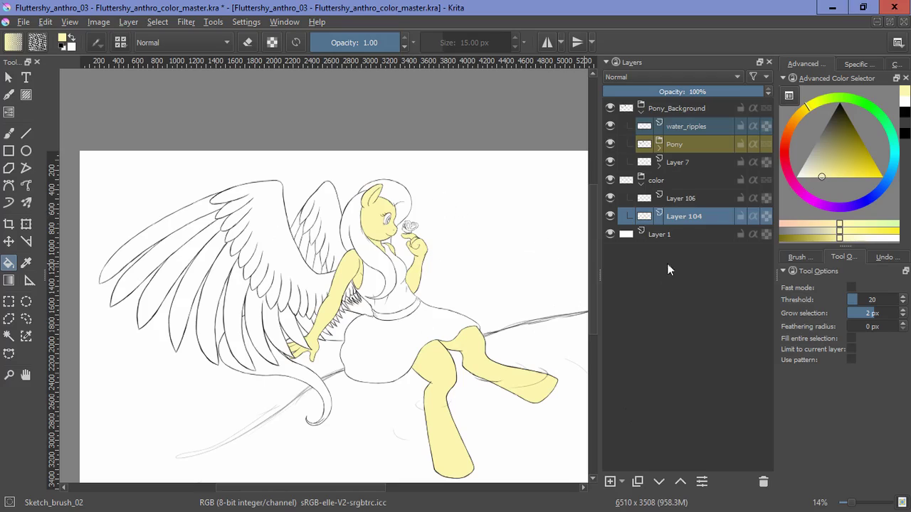
Step: Add a new layer above Layer 104 and fill the near wing and its long feathers with pale yellow
left_click(610, 481)
left_click(278, 266)
left_click(233, 284)
left_click(219, 269)
left_click(210, 252)
left_click(198, 238)
left_click(195, 226)
left_click(187, 208)
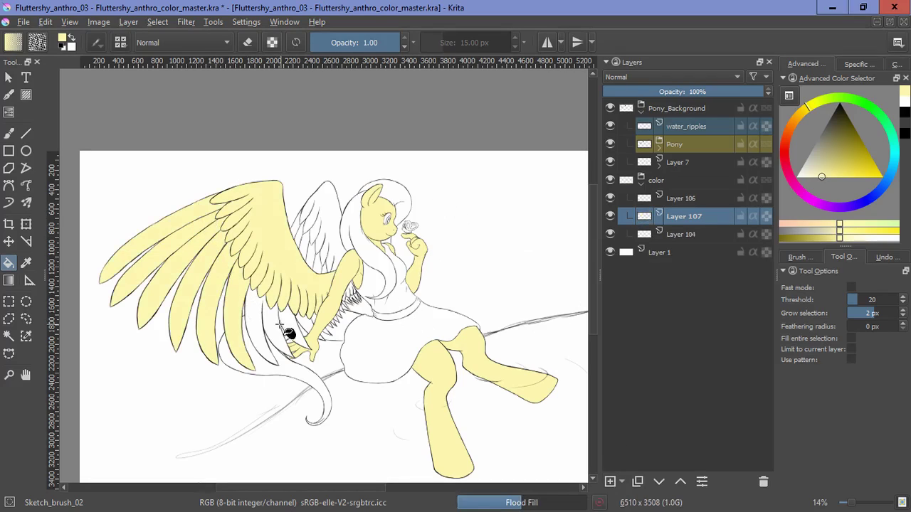
Step: Fill the small pointed feathers behind the supporting arm with pale yellow
scroll(288, 333, "up", 6)
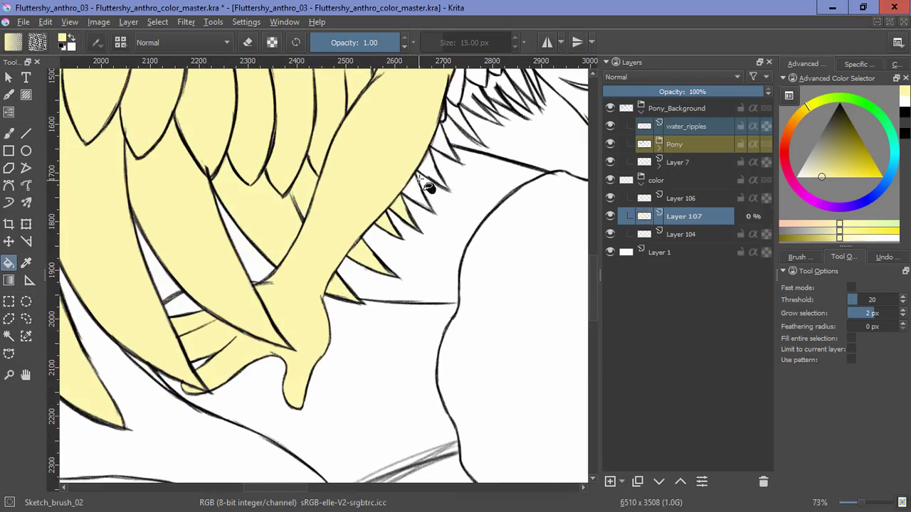
scroll(498, 163, "up", 4)
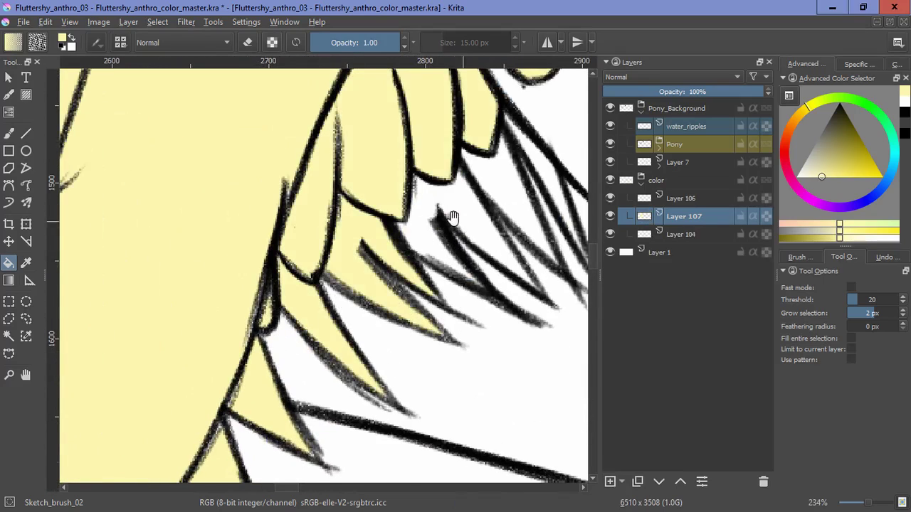
scroll(453, 217, "down", 8)
Step: Add another new layer directly above Layer 104 and fill the far wing with pale yellow
key("Page_Down")
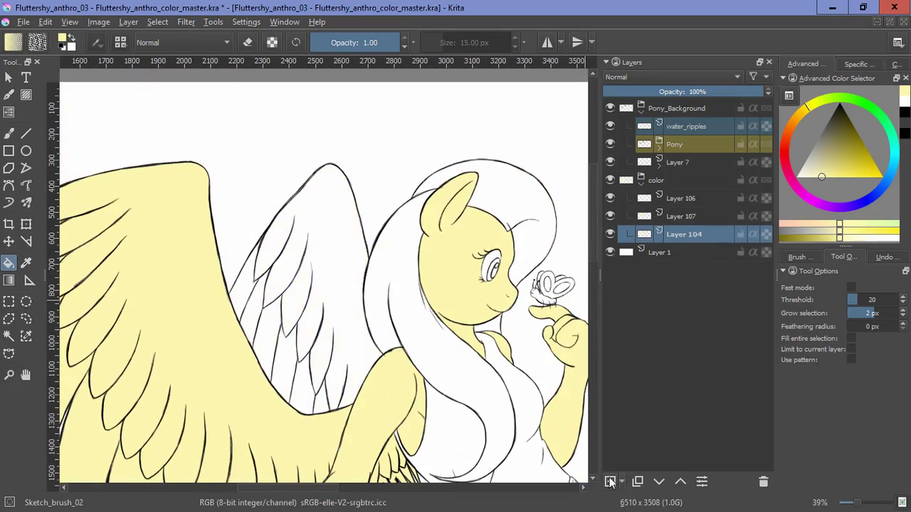
left_click(610, 481)
left_click(294, 365)
scroll(328, 420, "up", 1)
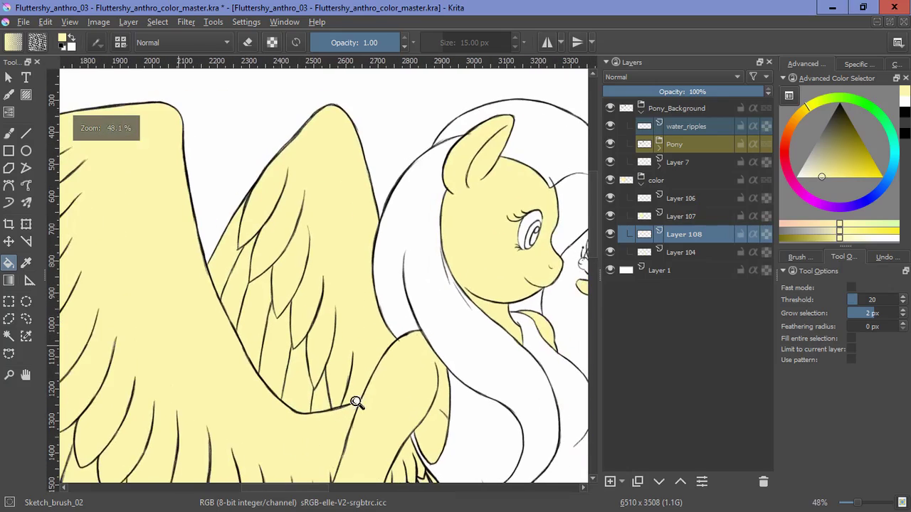
scroll(420, 299, "down", 6)
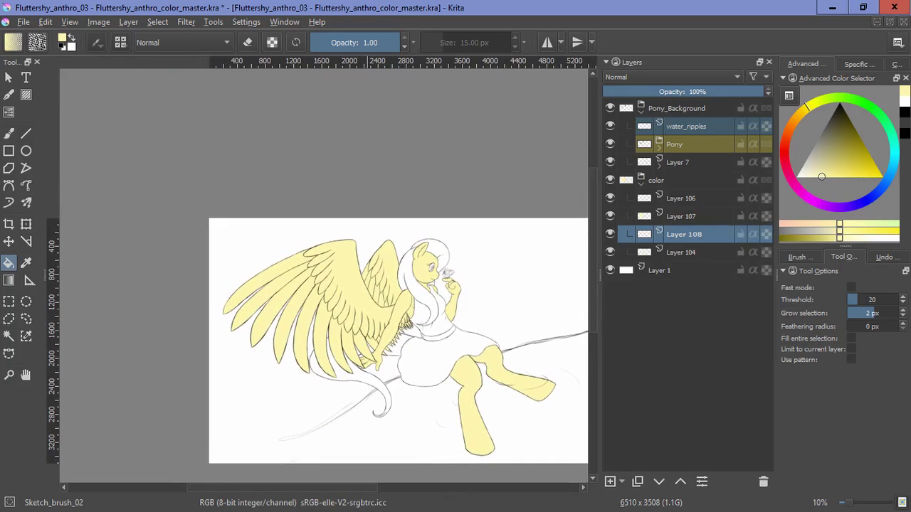
Step: Add a new layer directly above Layer 104 and fill the tail sections with light pink
left_click(681, 199)
left_click(609, 234)
left_click(610, 234)
left_click(676, 253)
left_click(610, 482)
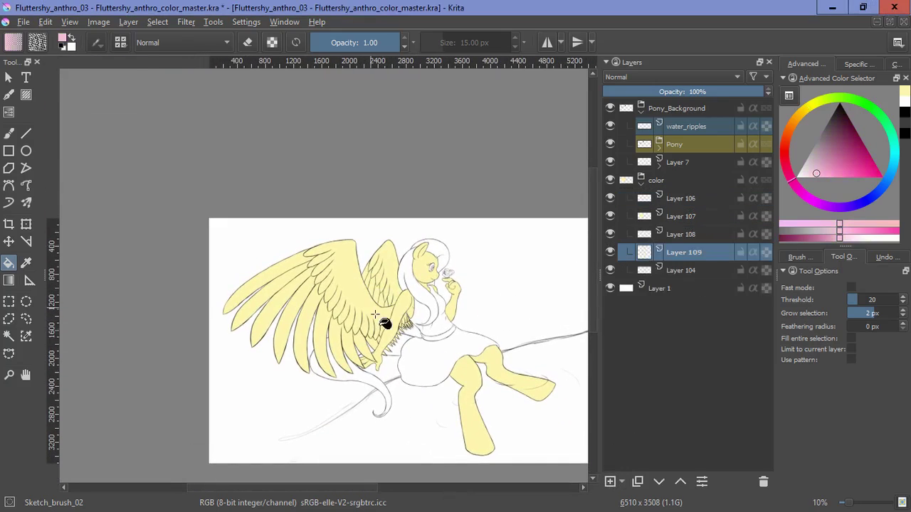
scroll(367, 366, "up", 5)
left_click_drag(401, 341, 348, 271)
left_click(425, 238)
left_click(351, 239)
left_click(313, 245)
left_click(281, 296)
Step: Add a new layer above Layer 106 and fill the mane and forelock with light pink
left_click_drag(418, 239, 374, 501)
left_click(676, 199)
key("Insert")
left_click(379, 254)
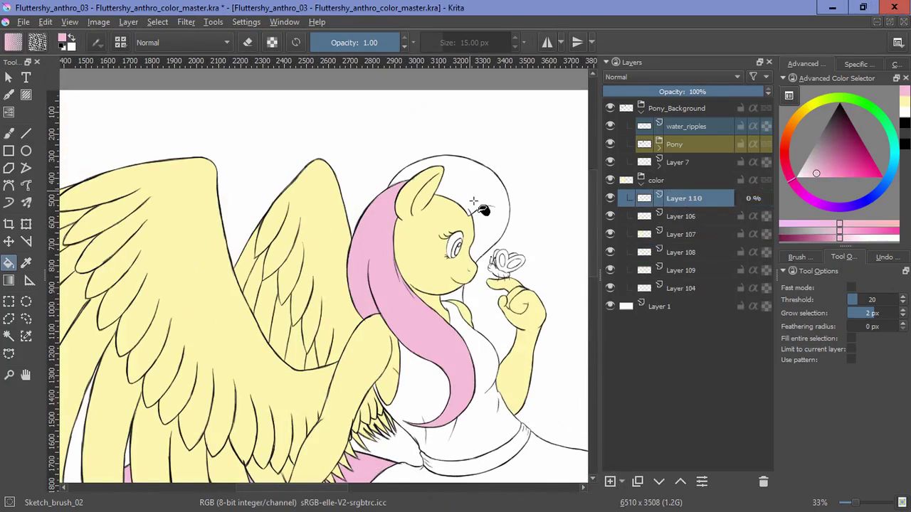
left_click(491, 178)
scroll(539, 265, "down", 2)
scroll(534, 278, "up", 6)
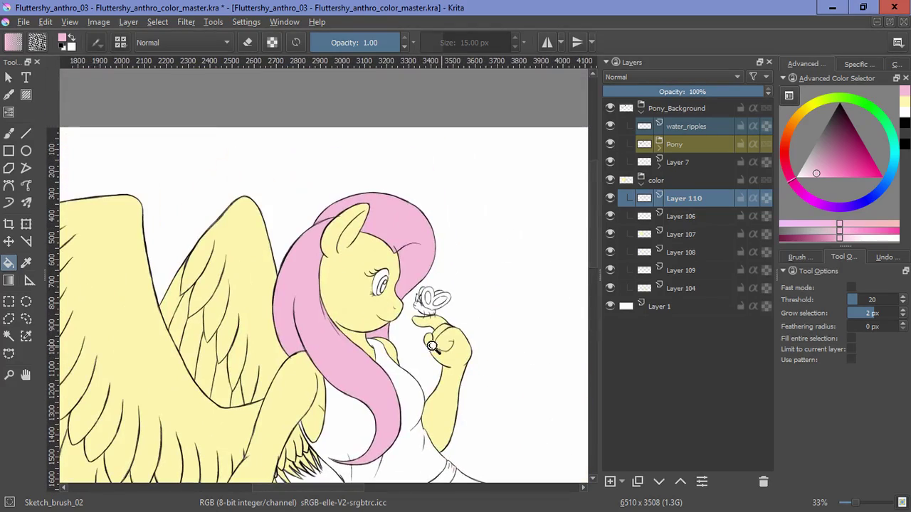
left_click(459, 318)
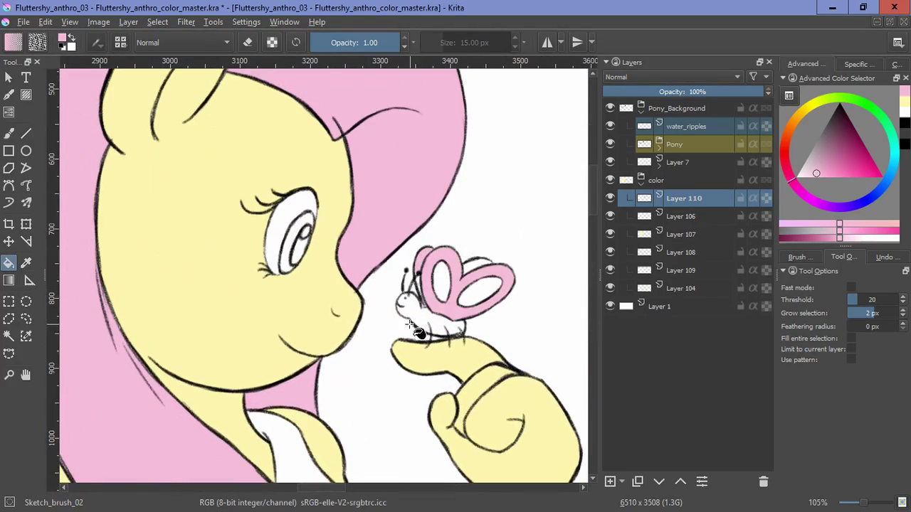
scroll(426, 285, "up", 4)
left_click_drag(429, 285, 482, 232)
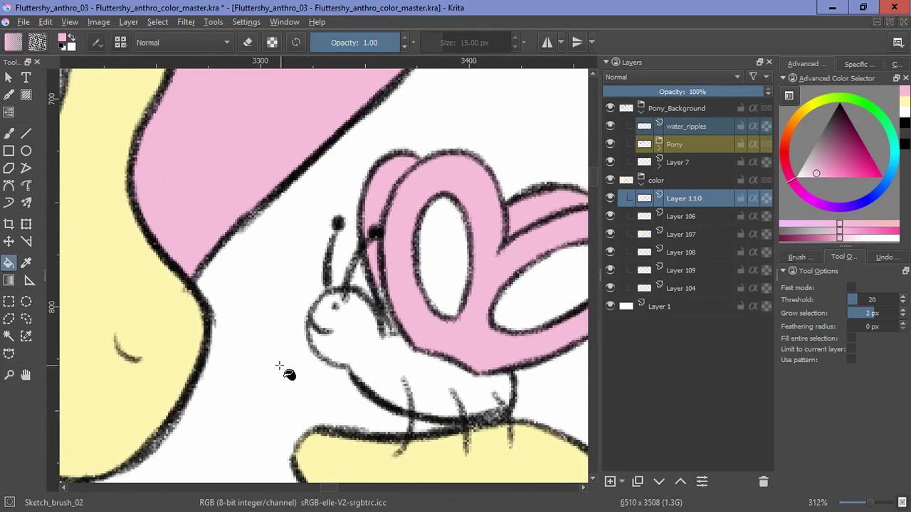
key("ctrl+z")
key("ctrl+z")
key("ctrl+z")
key("ctrl+z")
Step: Add a new layer above Layer 110 and fill the butterfly's wings with the skin's pale yellow, discarding the pink body fill
left_click(373, 369)
left_click(135, 386, "ctrl")
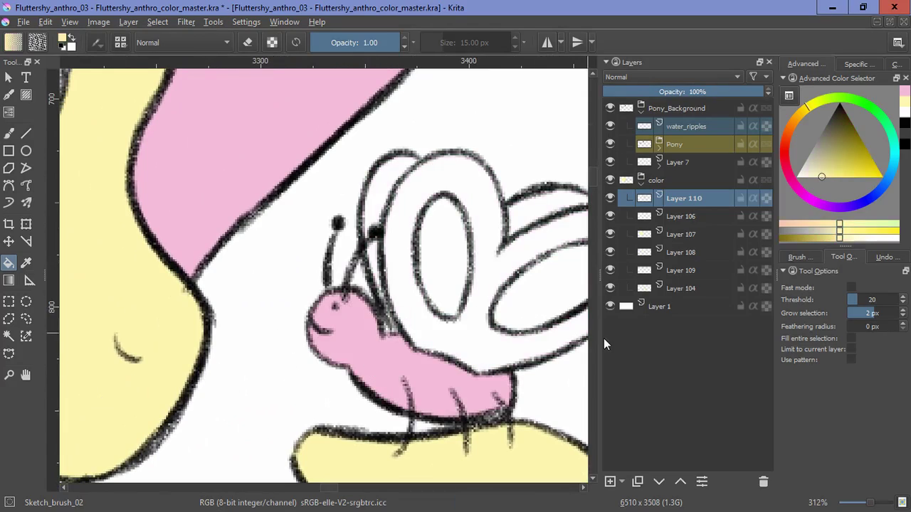
key("ctrl+z")
left_click(609, 482)
left_click(368, 362)
key("ctrl+z")
left_click(407, 328)
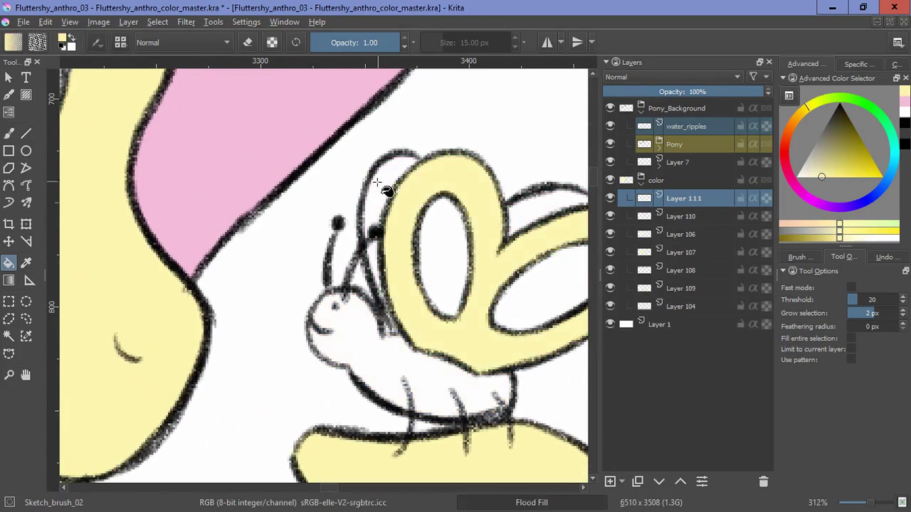
left_click(377, 181)
Step: Fill the butterfly's body with light pink on a new layer above Layer 110, and group both butterfly layers
left_click(214, 173, "ctrl")
left_click(610, 481)
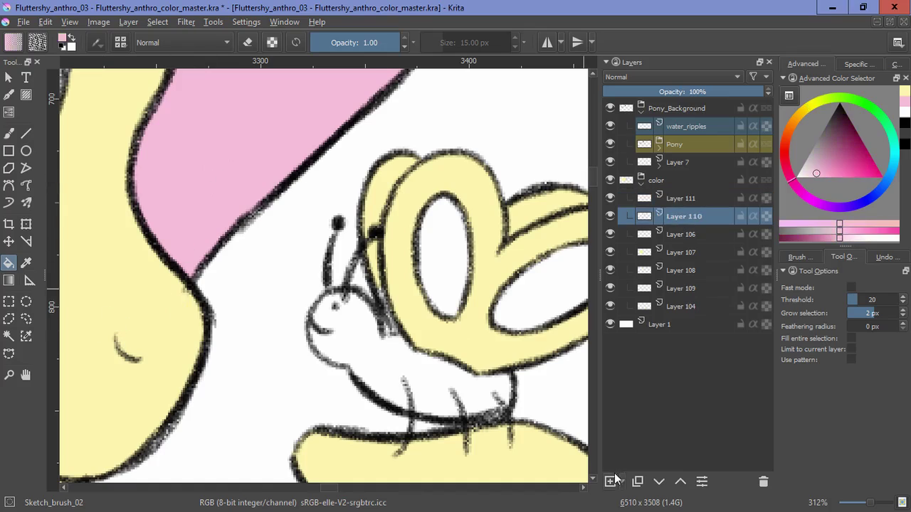
left_click(378, 352)
left_click(692, 197, "ctrl")
key("ctrl+g")
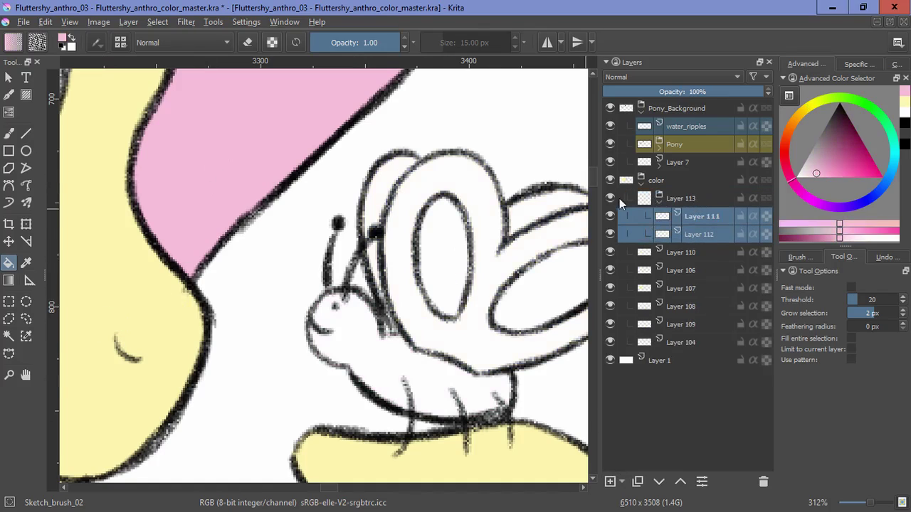
left_click(611, 217)
left_click(610, 217)
Step: Add a new layer above Layer 112 and fill the inner ovals of the butterfly's wings with golden yellow
left_click(697, 235)
left_click(609, 482)
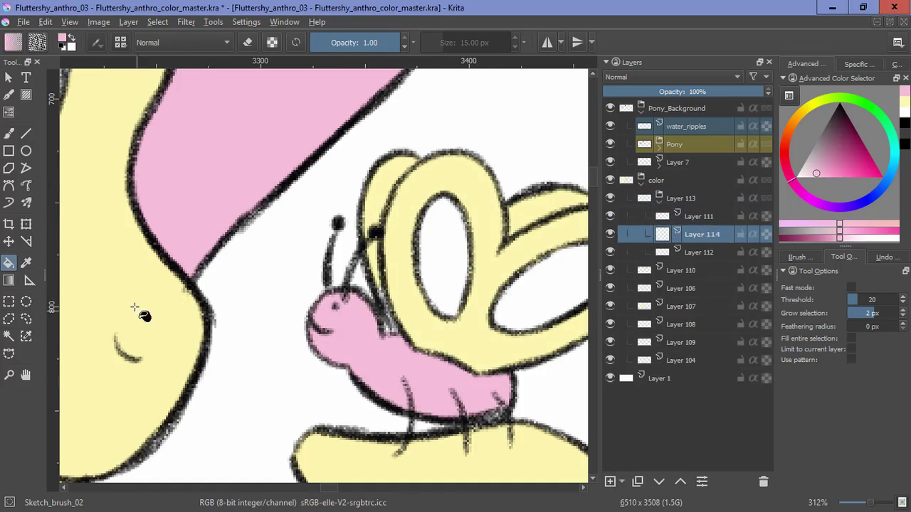
left_click(844, 171)
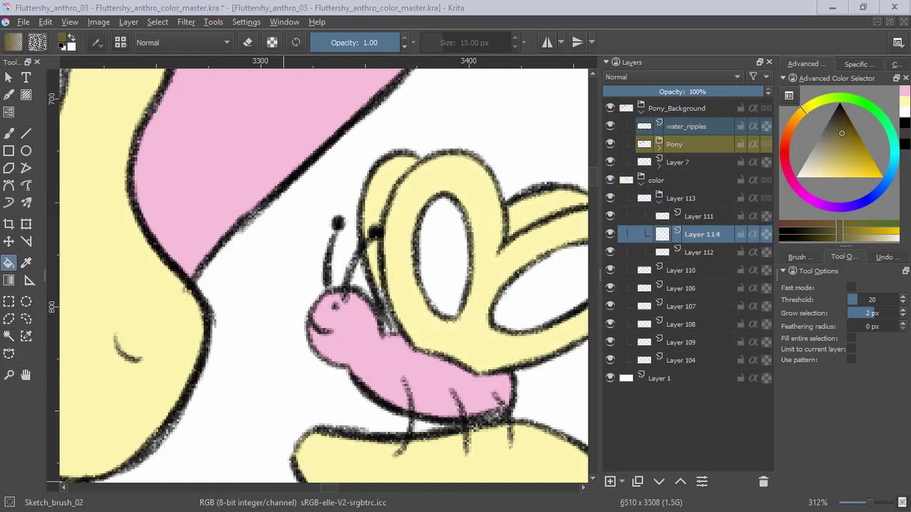
left_click(441, 263)
left_click(530, 299)
left_click_drag(404, 279, 350, 402)
left_click_drag(446, 291, 493, 273)
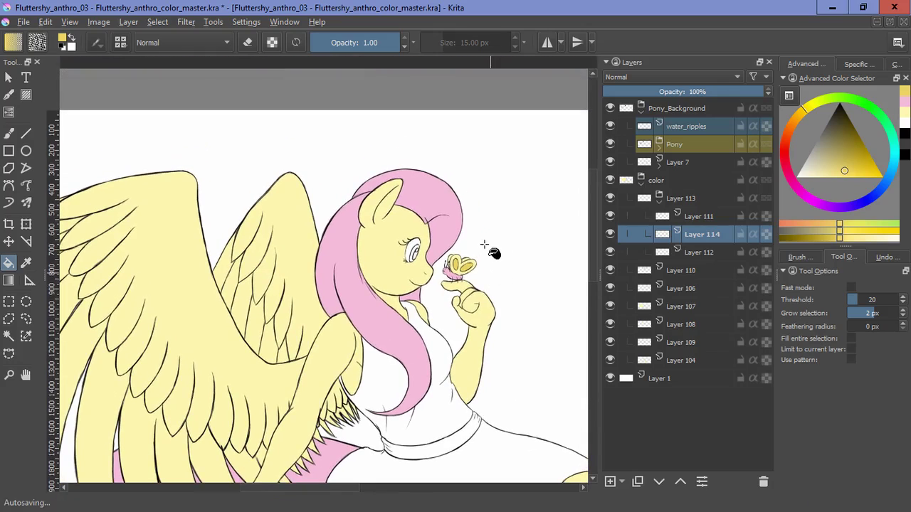
scroll(498, 253, "up", 5)
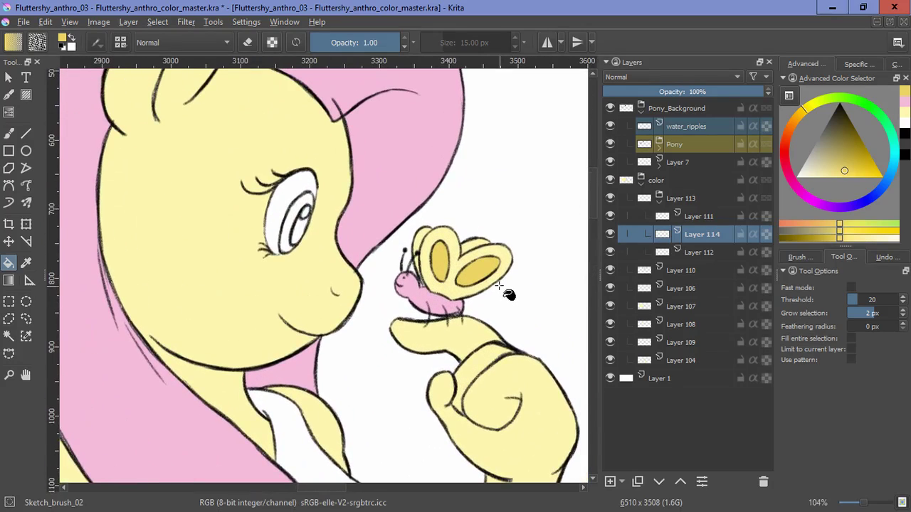
Step: Toggle Layer 112's visibility to check that it holds the butterfly's body, and make it the active layer
left_click_drag(496, 286, 454, 396)
left_click_drag(483, 311, 435, 207)
left_click(610, 252)
left_click(610, 252)
left_click(713, 253)
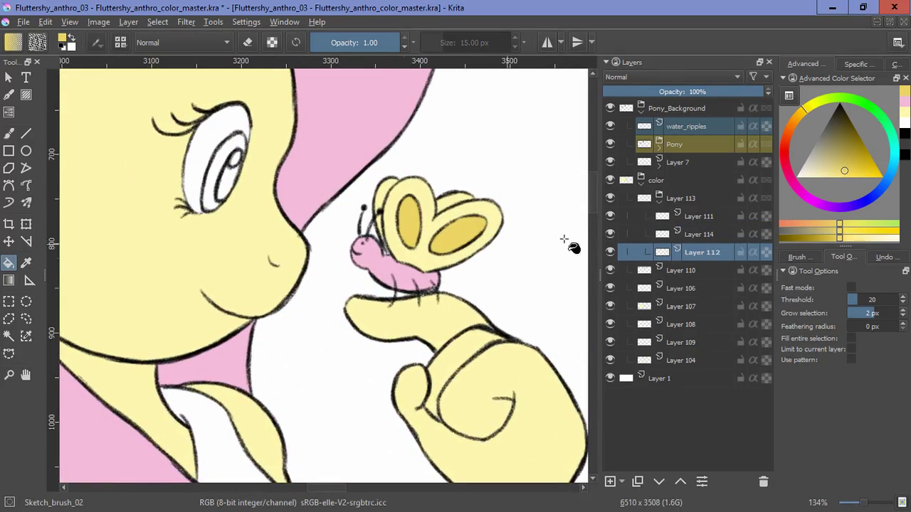
Step: Try several saturated blue fills on the butterfly's body and undo them
left_click(881, 188)
left_click(390, 268)
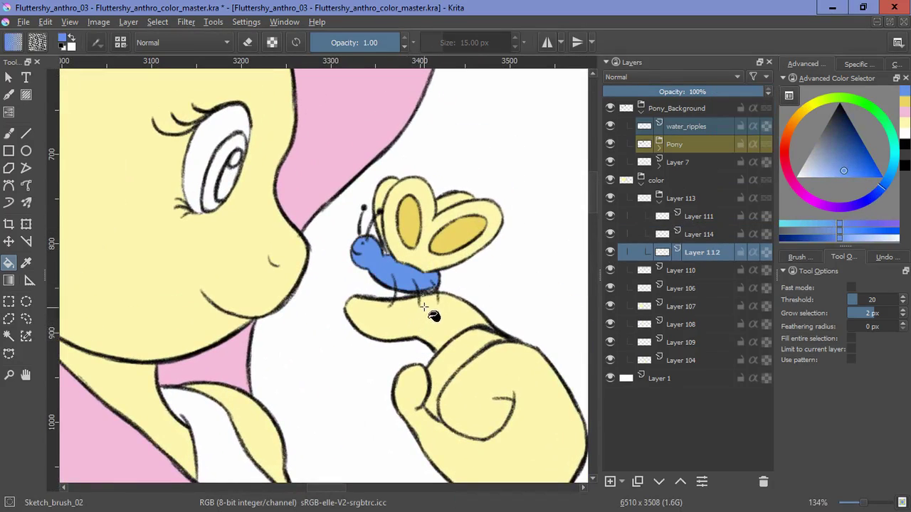
key("ctrl+z")
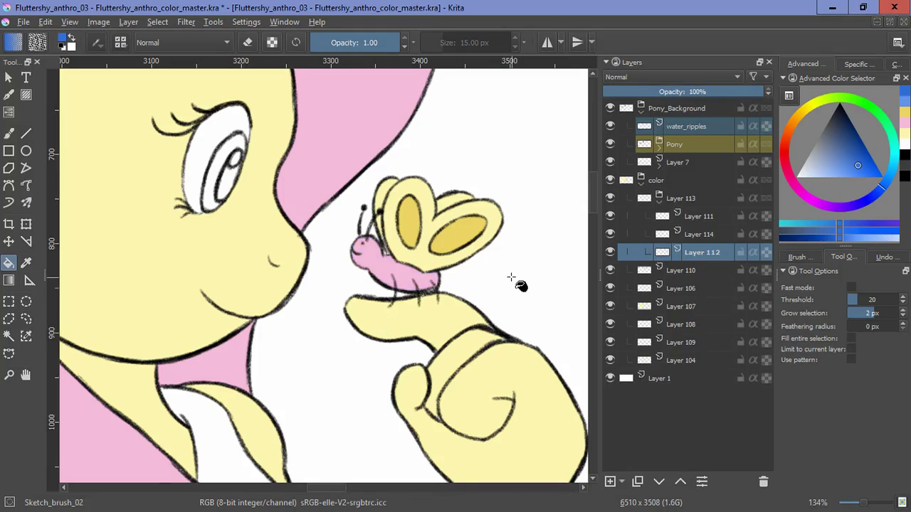
left_click(884, 257)
key("ctrl+shift+z")
key("ctrl+z")
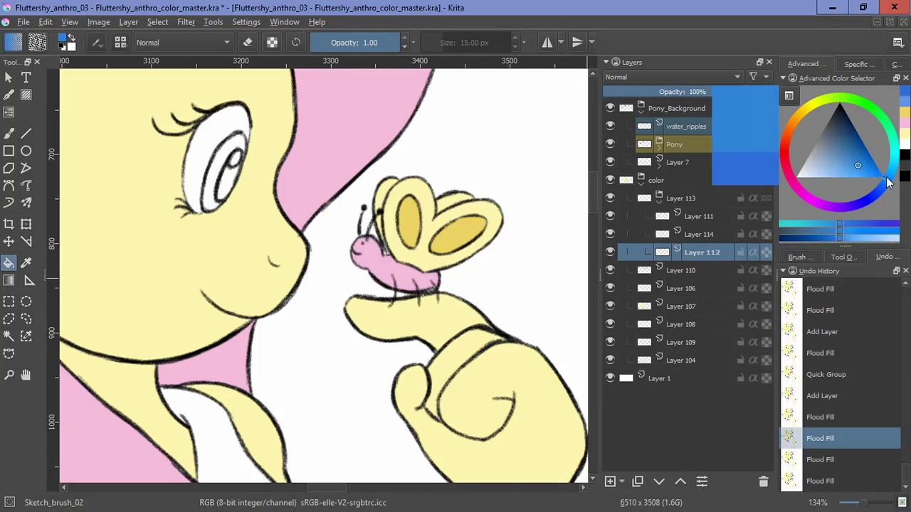
left_click(423, 294)
key("ctrl+z")
Step: Try muted and lighter blues of hue 200 on the butterfly's body, and undo the fills
left_click(896, 64)
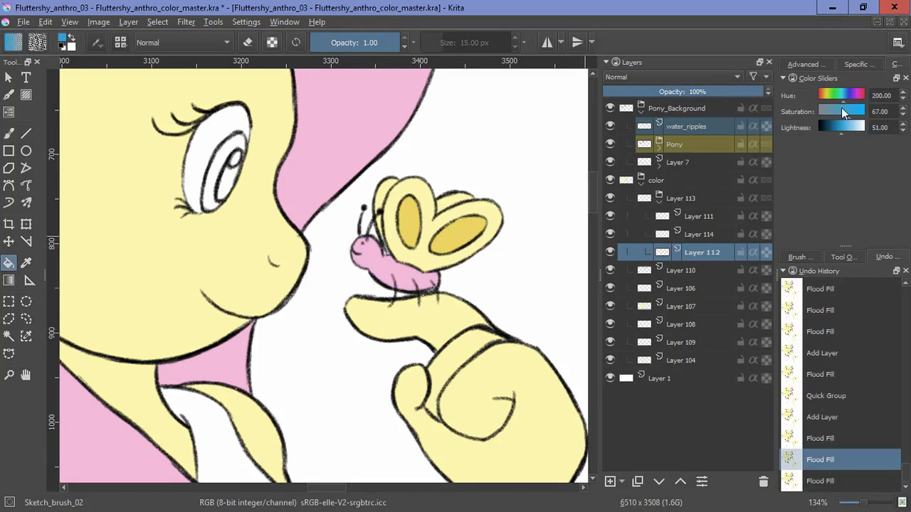
left_click(836, 111)
left_click(410, 279)
left_click(848, 128)
left_click(402, 277)
key("ctrl+z")
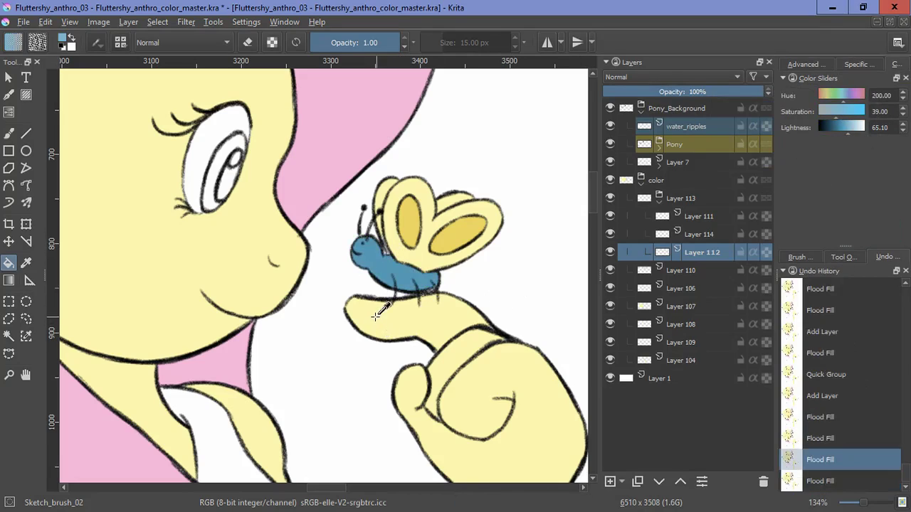
key("ctrl+z")
left_click(382, 268)
key("ctrl+z")
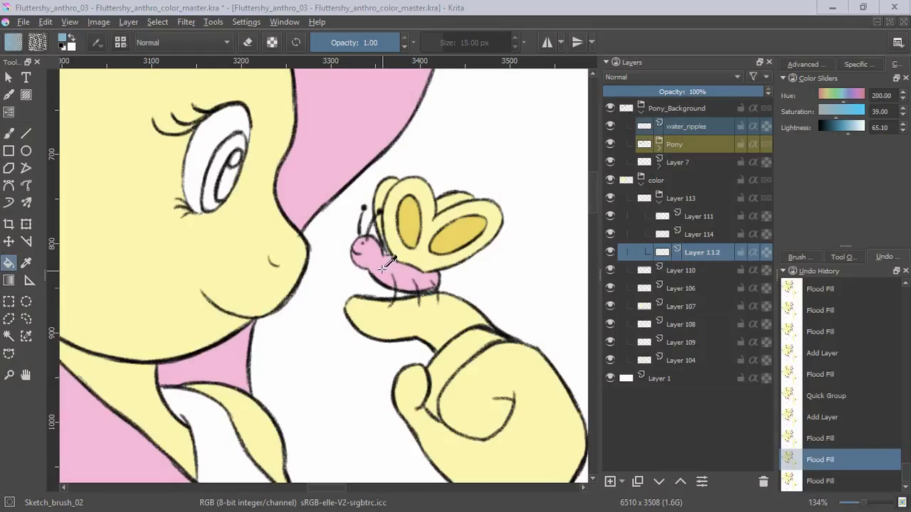
Step: Fill the butterfly's body with a deeper pink of hue 331, saturation 72 and lightness 71
left_click(380, 264, "ctrl")
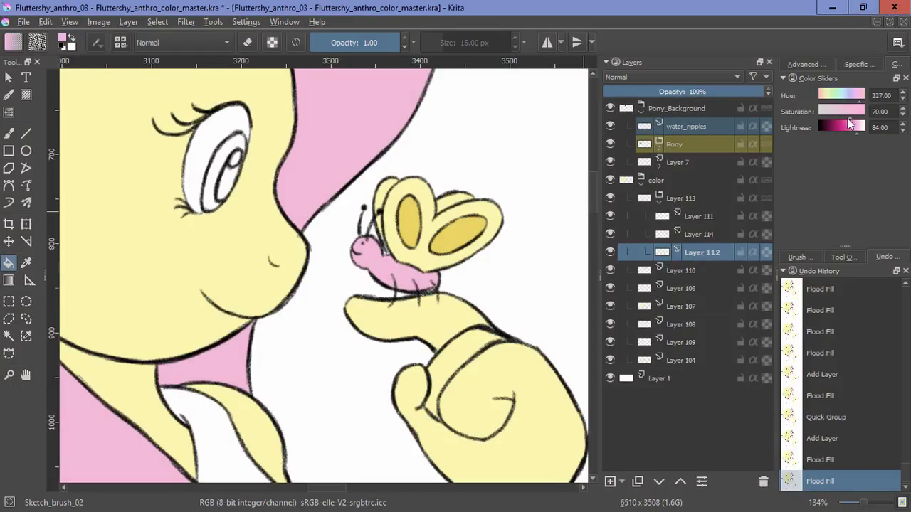
left_click(404, 280)
key("ctrl+z")
left_click(846, 129)
left_click(383, 264)
key("ctrl+z")
scroll(450, 285, "down", 5)
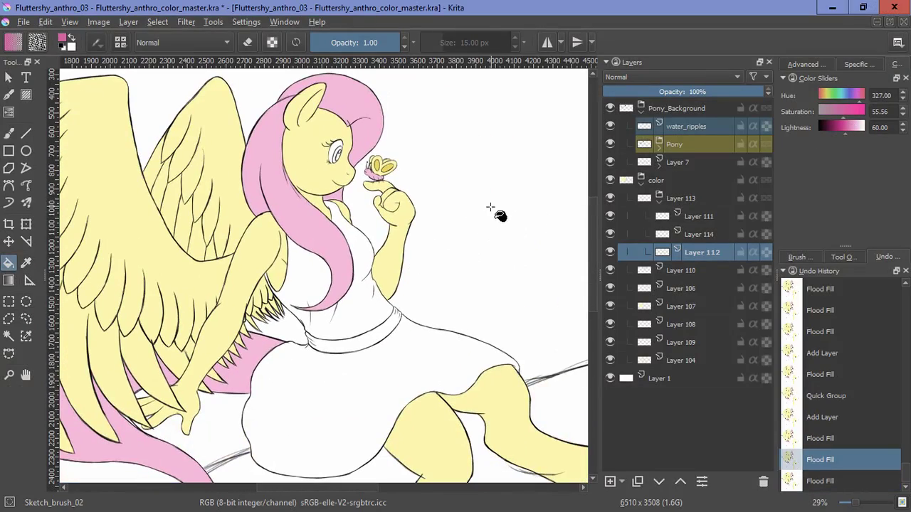
left_click(368, 166, "ctrl")
left_click(371, 174)
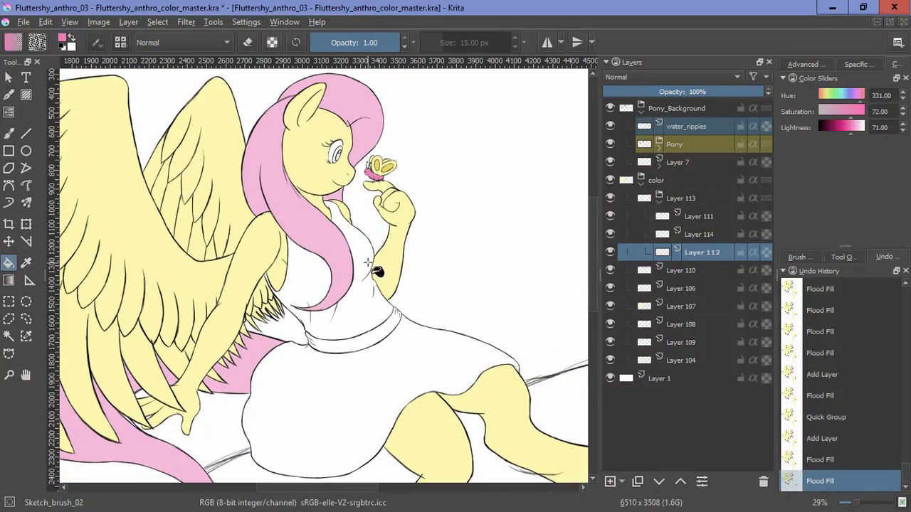
Step: Undo a trial pink fill of the skirt and add a new layer directly above Layer 110
left_click(327, 380)
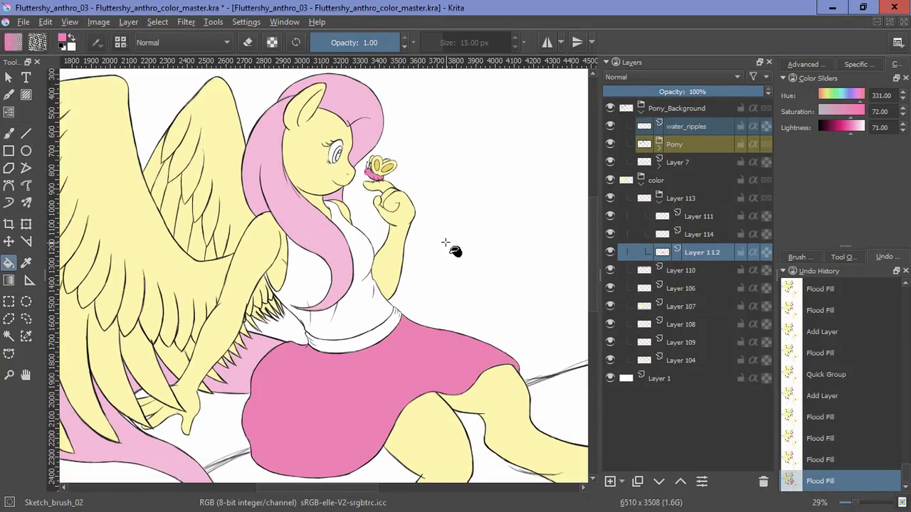
key("ctrl+z")
left_click(658, 201)
left_click(613, 215)
left_click(613, 215)
left_click(662, 217)
key("Insert")
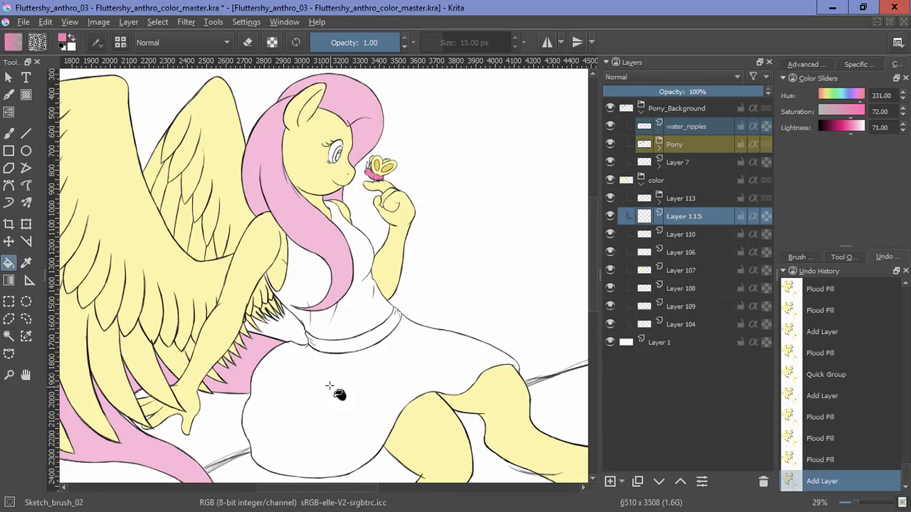
Step: Try a pink dress with a golden yellow belt on a separate layer, and undo those fills and the belt layer
left_click(332, 388)
left_click(320, 285)
left_click(385, 169, "ctrl")
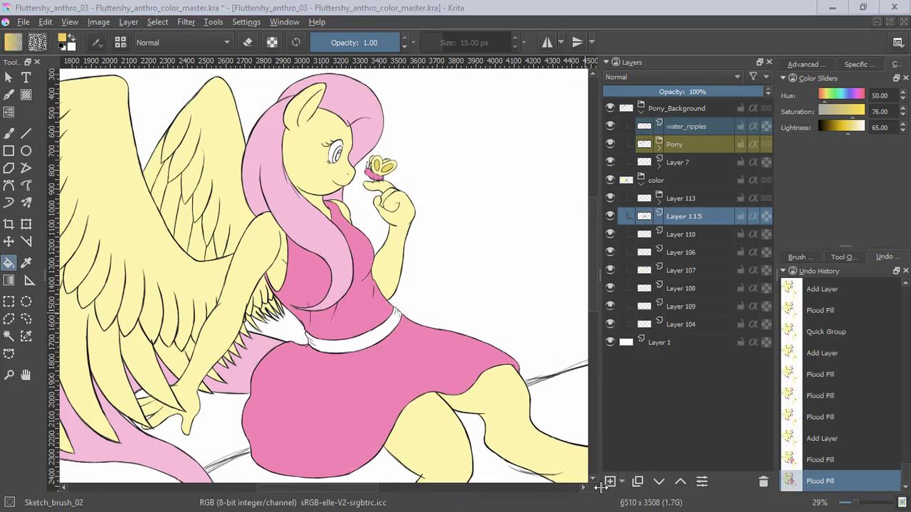
key("Insert")
left_click(337, 347)
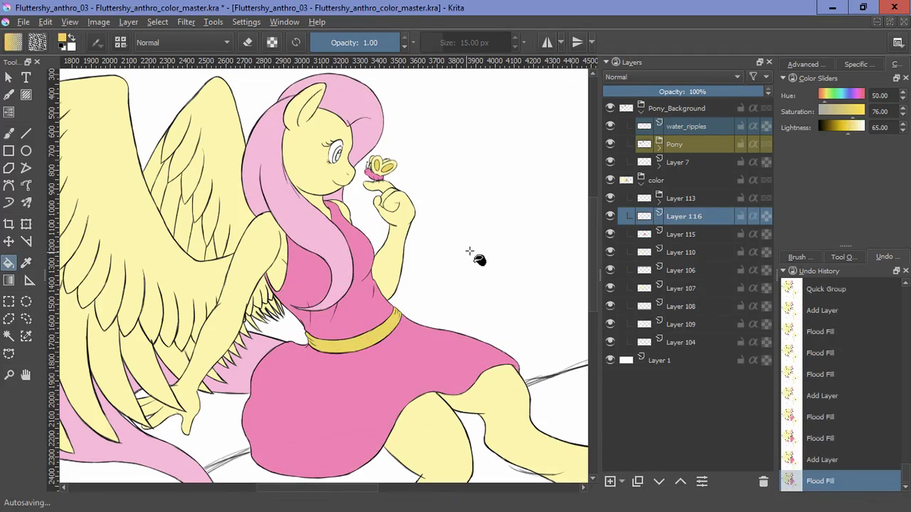
left_click_drag(465, 276, 444, 332)
left_click_drag(503, 268, 432, 273)
key("ctrl+z")
key("ctrl+z")
key("ctrl+z")
key("ctrl+z")
Step: Fill the dress's skirt and bodice with golden yellow on Layer 115
left_click_drag(378, 296, 387, 227)
left_click(339, 335)
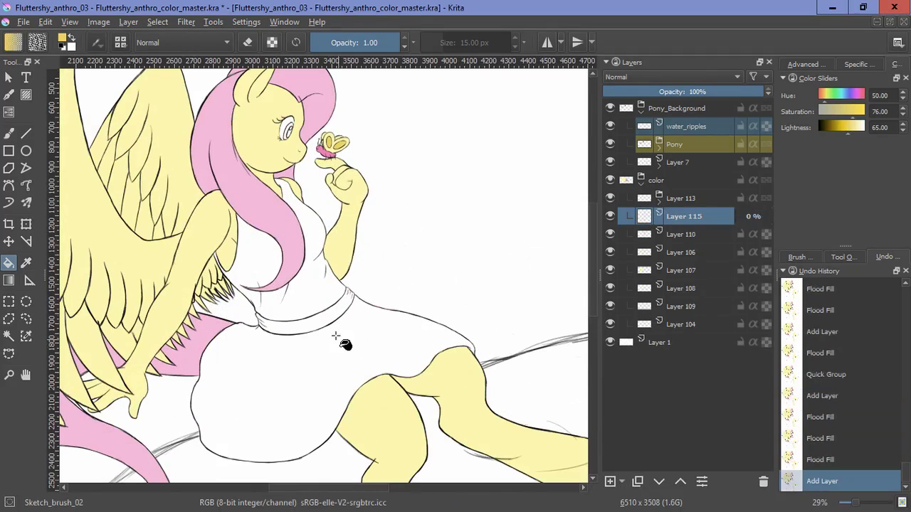
left_click(313, 281)
Step: Fill the belt with the butterfly body's pink on a new layer above Layer 115, discarding the belt fill on Layer 115
left_click(326, 152, "ctrl")
left_click(340, 308)
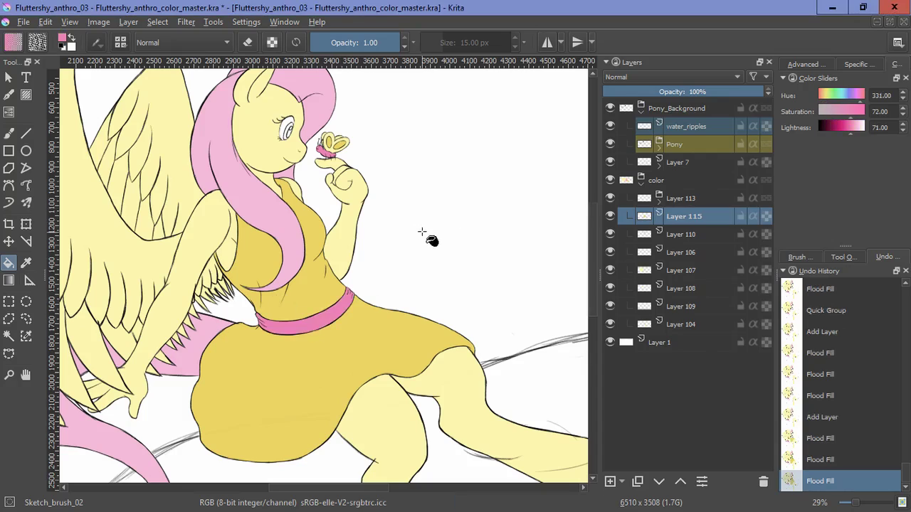
left_click_drag(424, 239, 429, 306)
left_click_drag(349, 199, 458, 118)
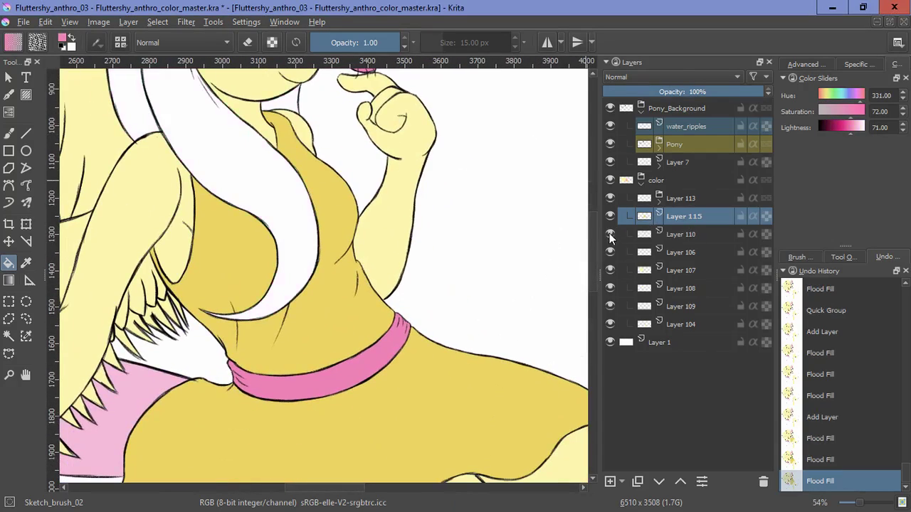
key("ctrl+z")
key("Insert")
left_click(345, 387)
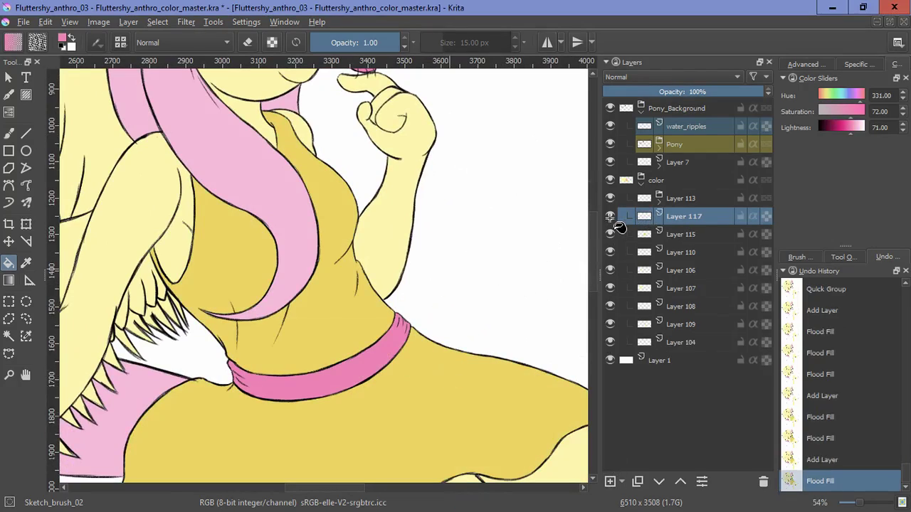
left_click(610, 219)
left_click(609, 217)
Step: Group the belt and dress layers, Layer 117 and Layer 115, and collapse the group
left_click(679, 231, "shift")
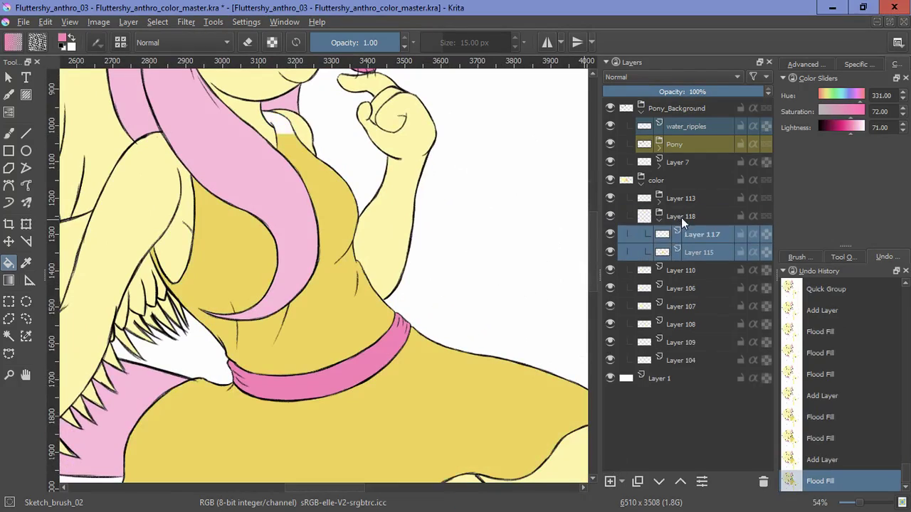
key("ctrl+g")
left_click(610, 234)
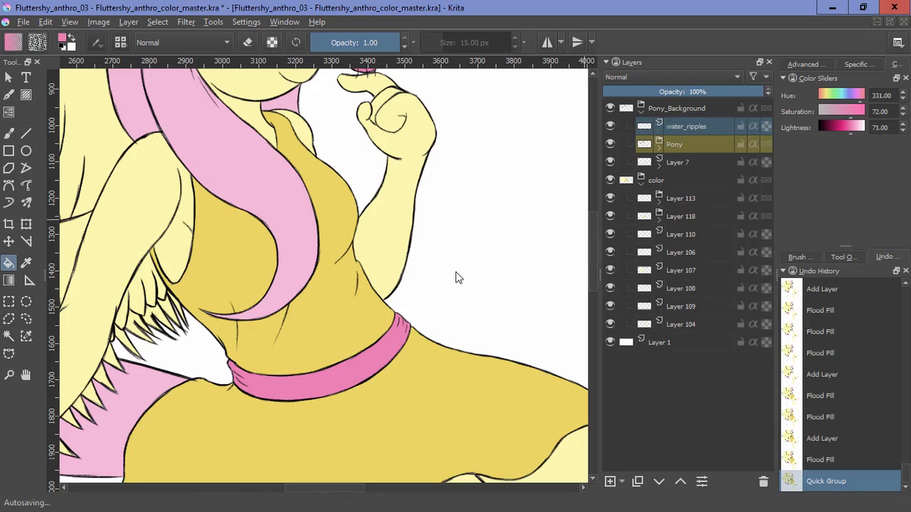
left_click(470, 249)
key("ctrl+z")
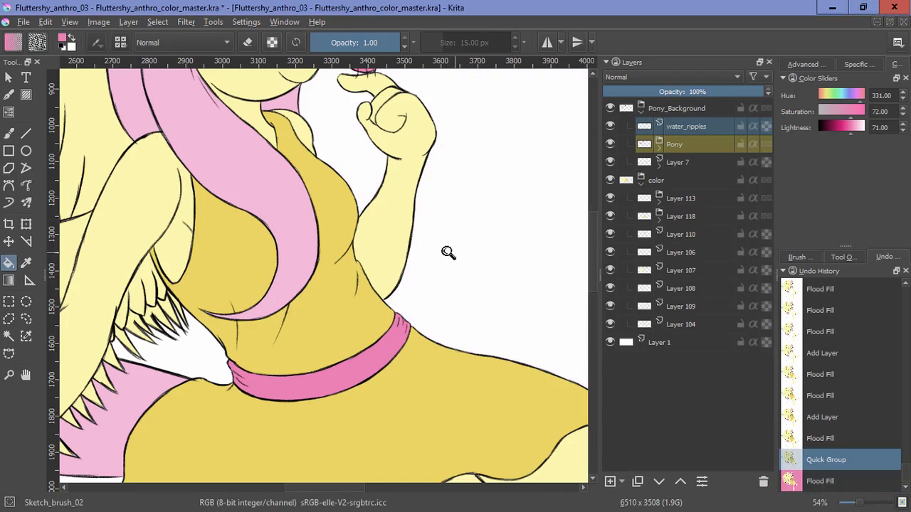
left_click_drag(446, 253, 456, 284)
mouse_move(420, 240)
left_mouse_down()
mouse_move(391, 236)
mouse_move(454, 217)
left_mouse_up()
left_click_drag(344, 176, 393, 114)
left_click_drag(395, 128, 398, 283)
left_click(691, 200)
left_click(610, 482)
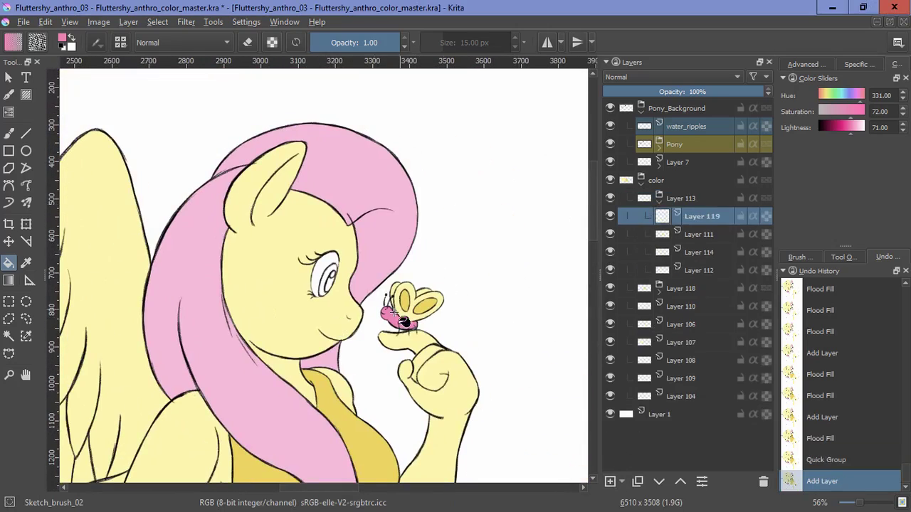
left_click(659, 481)
key("ctrl+z")
key("ctrl+z")
Step: Collapse the butterfly group and add a new layer directly below it, above Layer 118
left_click(658, 201)
left_click(657, 182)
left_click(610, 482)
left_click(660, 482)
key("ctrl+Page_Down")
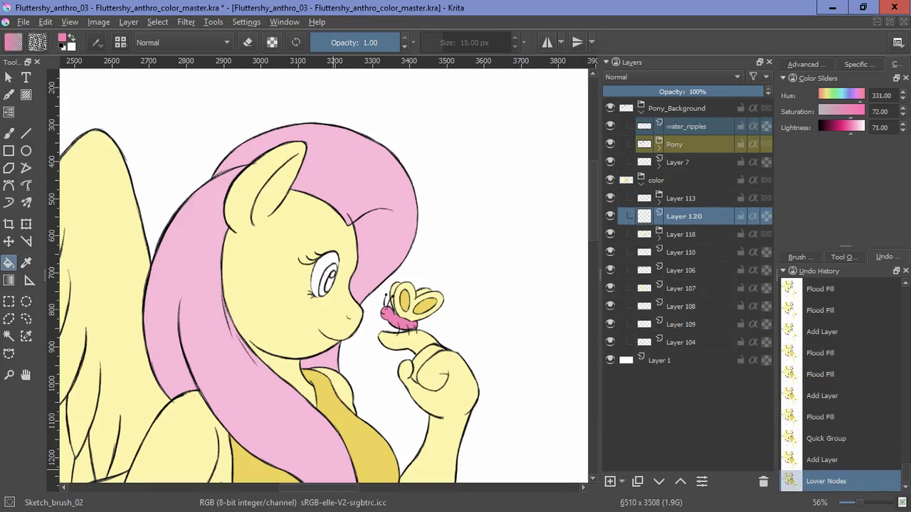
Step: Set the foreground color to dark teal and the background color to a lighter teal
key("x")
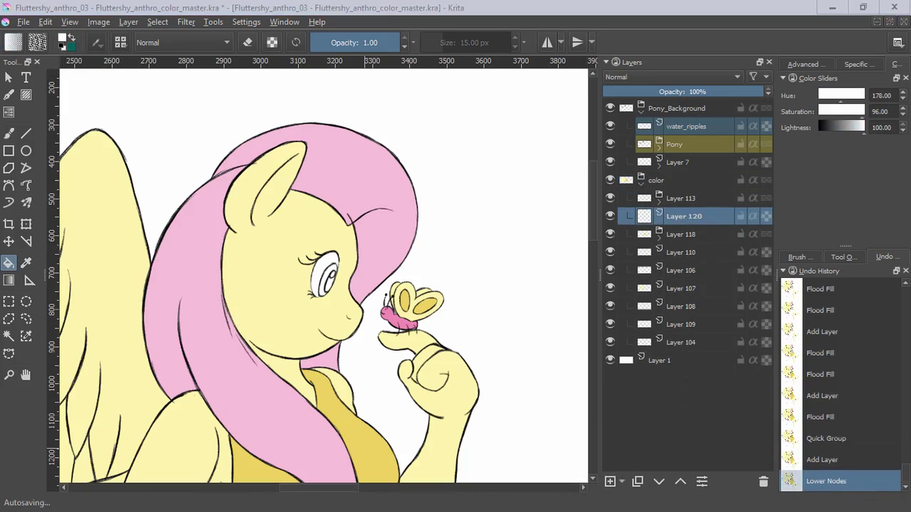
left_click(806, 64)
left_click(868, 152)
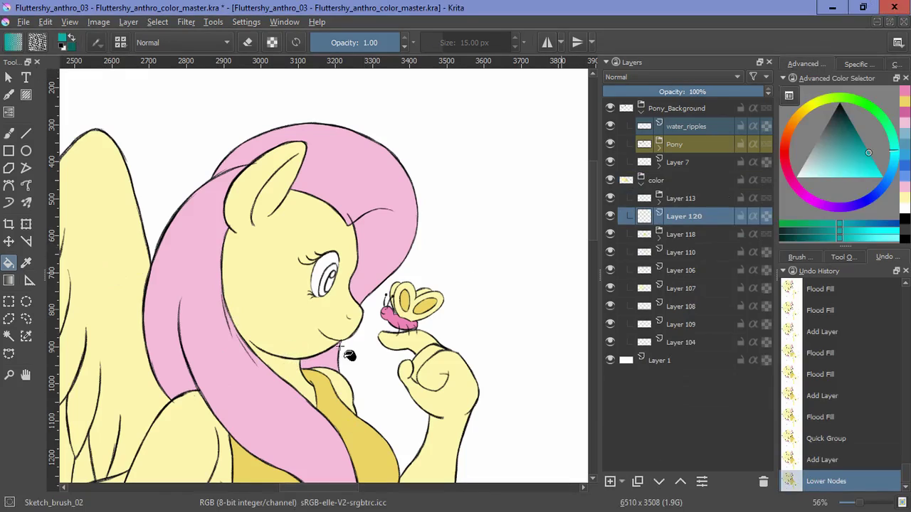
left_click(72, 40)
Step: Select the eye's iris ring with the Contiguous Selection tool, without limiting it to the current layer
left_click(9, 336)
scroll(326, 283, "up", 6)
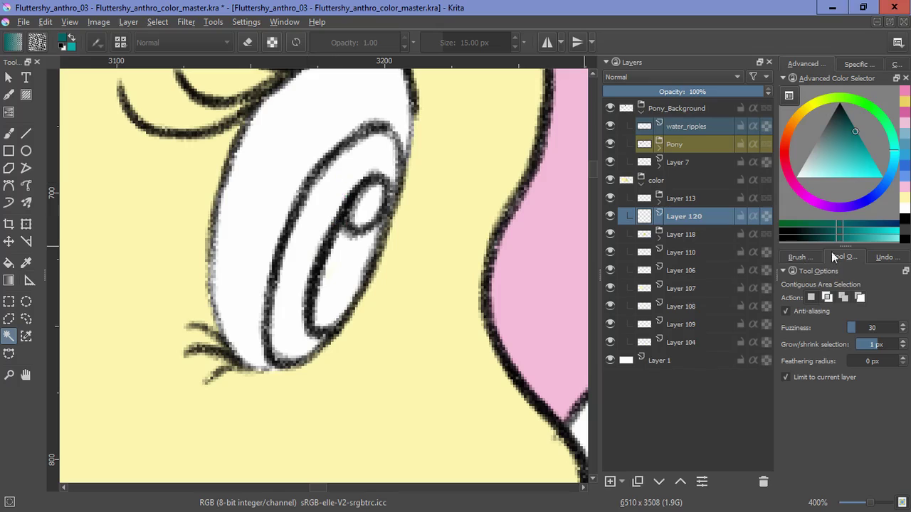
left_click(351, 288)
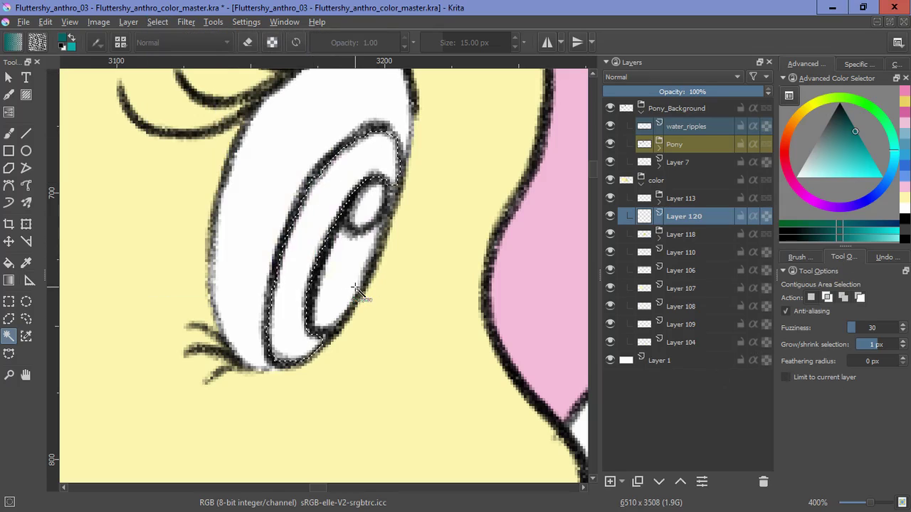
Step: Fill the selected iris with a linear gradient from dark teal at its upper end to lighter teal below, and deselect
left_click(8, 280)
left_click_drag(392, 128, 362, 398)
key("ctrl+z")
left_click(13, 43)
left_click(35, 127)
left_click_drag(387, 126, 299, 392)
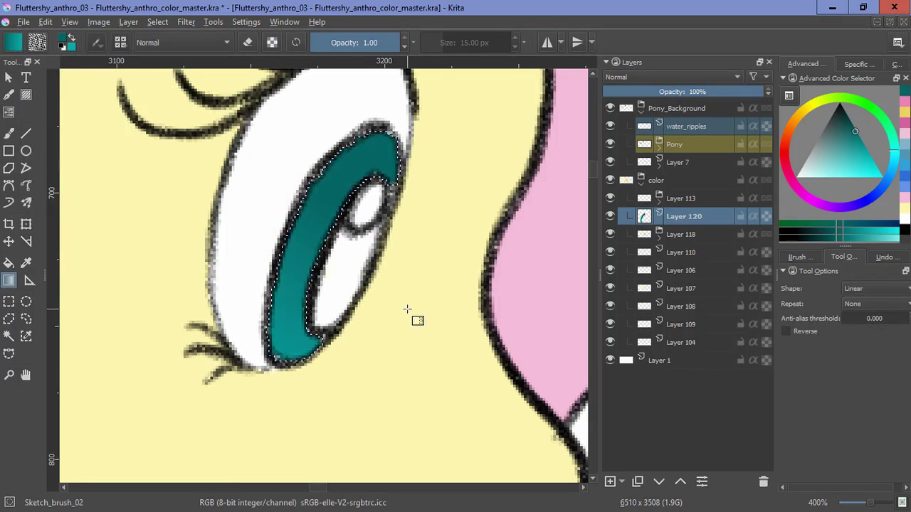
left_click(157, 22)
left_click(157, 52)
Step: Fill the pupil with black on a new layer above Layer 120, and group the two eye layers
scroll(458, 290, "down", 8)
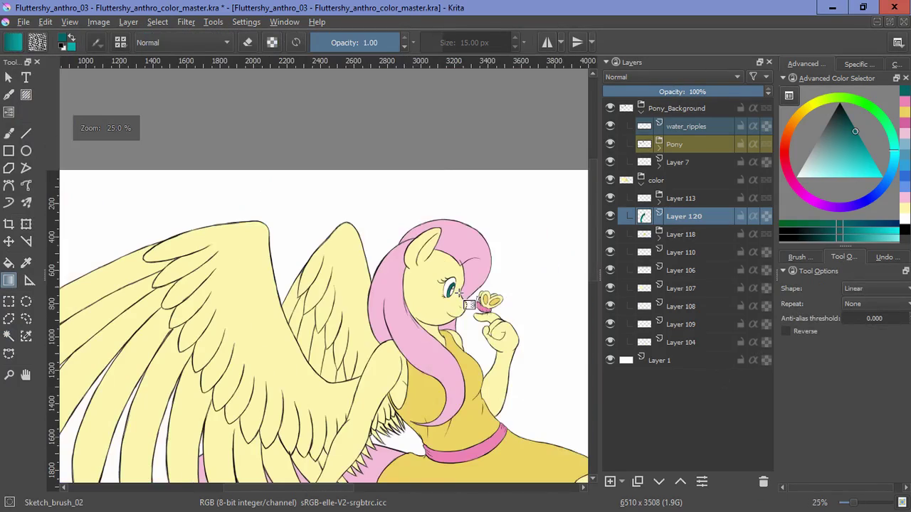
scroll(459, 296, "up", 6)
key("f")
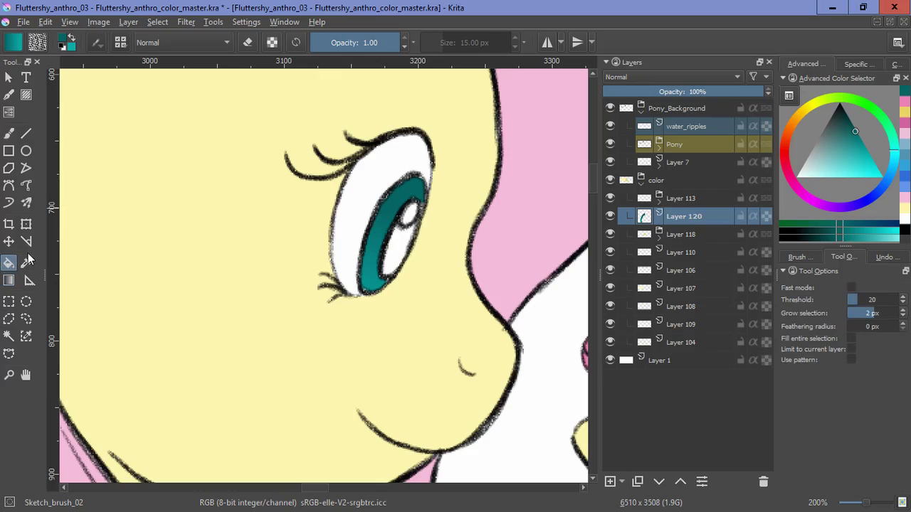
key("d")
key("Insert")
left_click(404, 274)
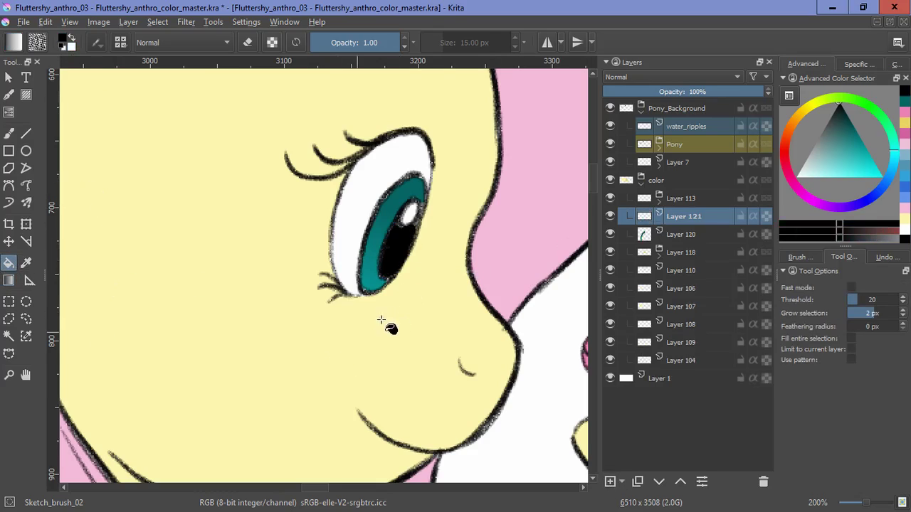
left_click(674, 231, "shift")
key("ctrl+e")
Step: Paint over the gaps around the pupil and the eye's white highlight in black with the 15 px brush
key("b")
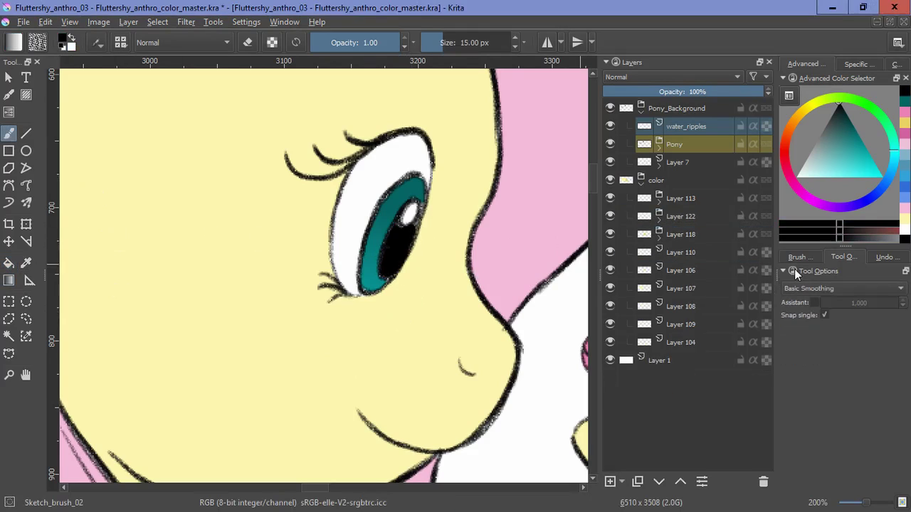
left_click(800, 257)
scroll(390, 240, "up", 4)
mouse_move(404, 198)
left_mouse_down()
mouse_move(383, 242)
mouse_move(362, 335)
mouse_move(471, 262)
left_mouse_up()
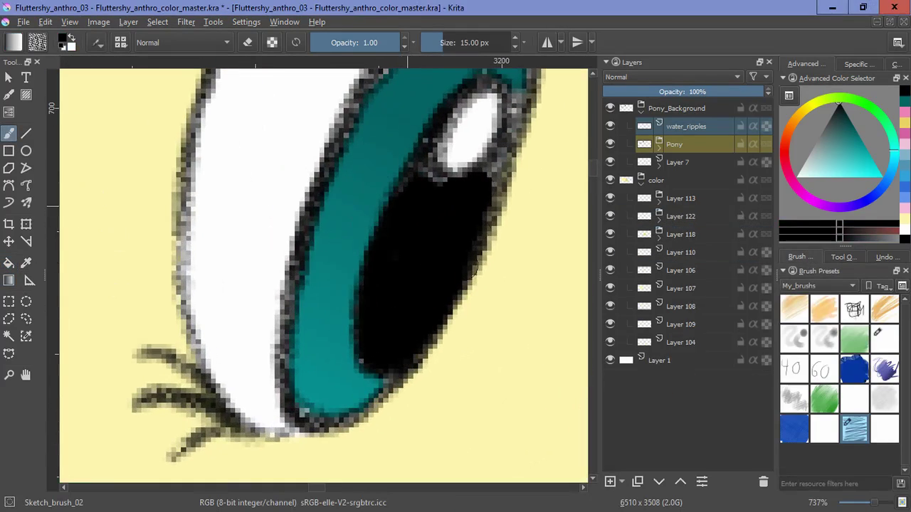
mouse_move(482, 83)
left_mouse_down()
mouse_move(438, 213)
mouse_move(462, 225)
left_mouse_up()
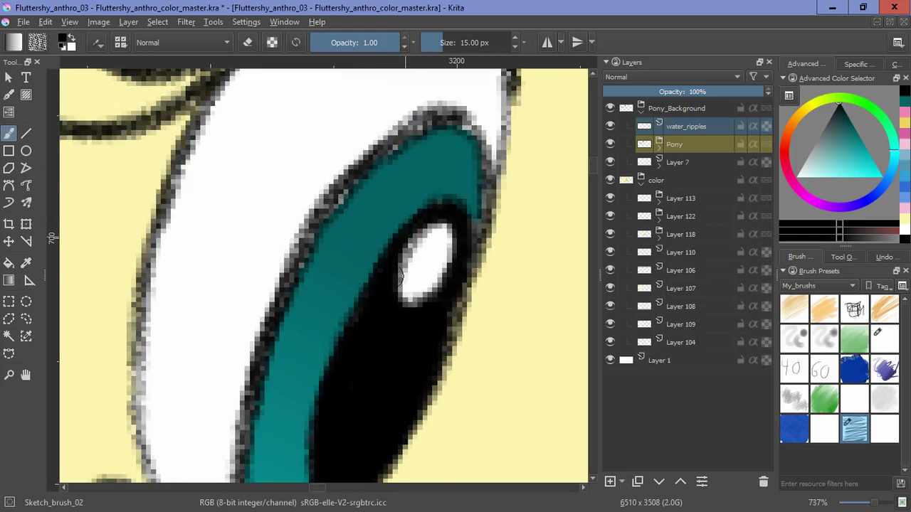
left_click_drag(427, 317, 407, 245)
left_click_drag(466, 254, 498, 338)
left_click_drag(539, 317, 454, 278)
key("2")
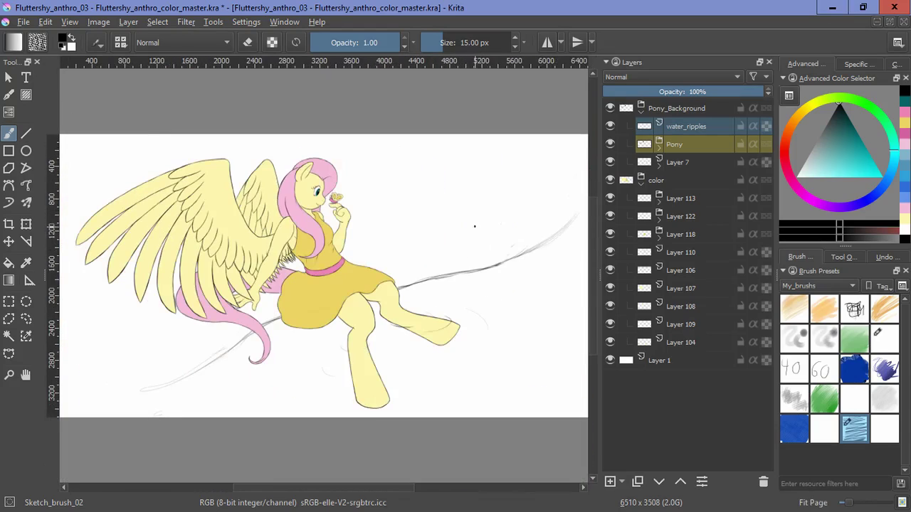
Step: Examine what the Pony, color, Layer 113 and Layer 122 groups contain by toggling their visibility and checking the layers inside Layer 122
double_click(610, 145)
double_click(609, 180)
double_click(610, 198)
double_click(610, 217)
left_click(659, 220)
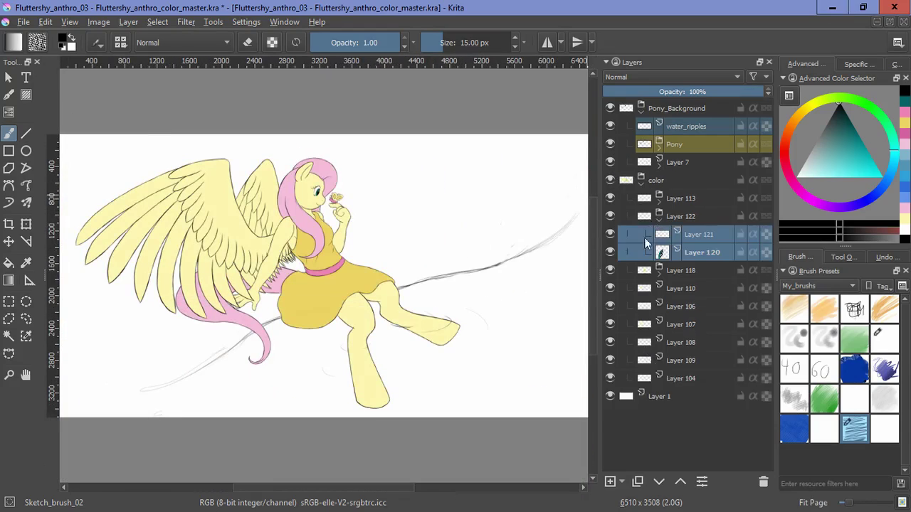
left_click(704, 252, "ctrl")
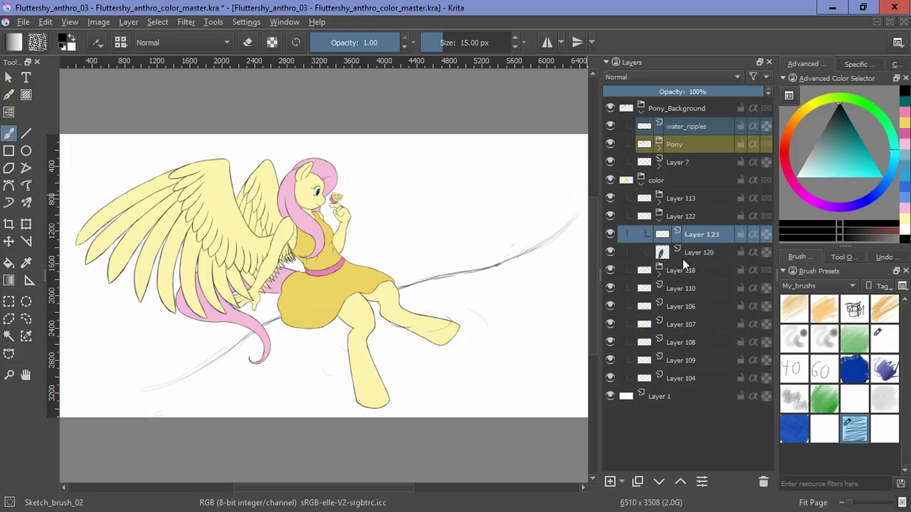
left_click(663, 217)
Step: Add a new layer at the top of the color group and choose a bright blue, testing it with a 201.31 px brush
left_click(682, 183)
key("Insert")
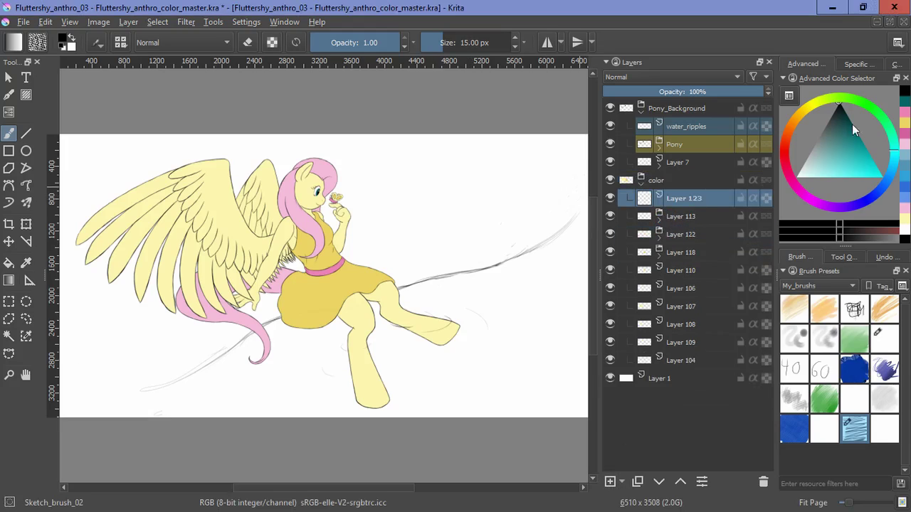
left_click(889, 175)
left_click_drag(466, 292, 525, 320)
key("ctrl+z")
left_click(873, 162)
left_click_drag(514, 288, 483, 358)
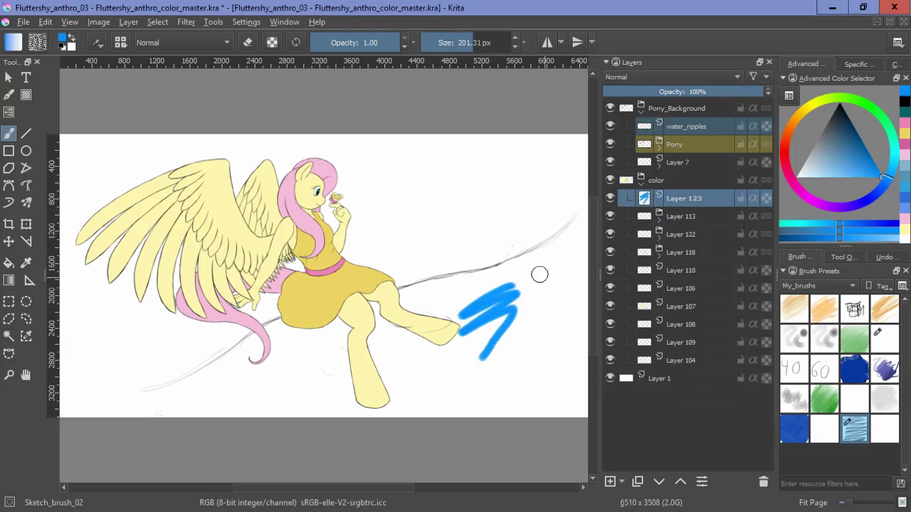
key("ctrl+z")
Step: Paint the water's edge along the sketched shoreline in blue, fill the area below it, and cover the leftover gap
mouse_move(218, 363)
left_mouse_down()
mouse_move(138, 398)
mouse_move(204, 374)
mouse_move(246, 344)
mouse_move(220, 376)
left_mouse_up()
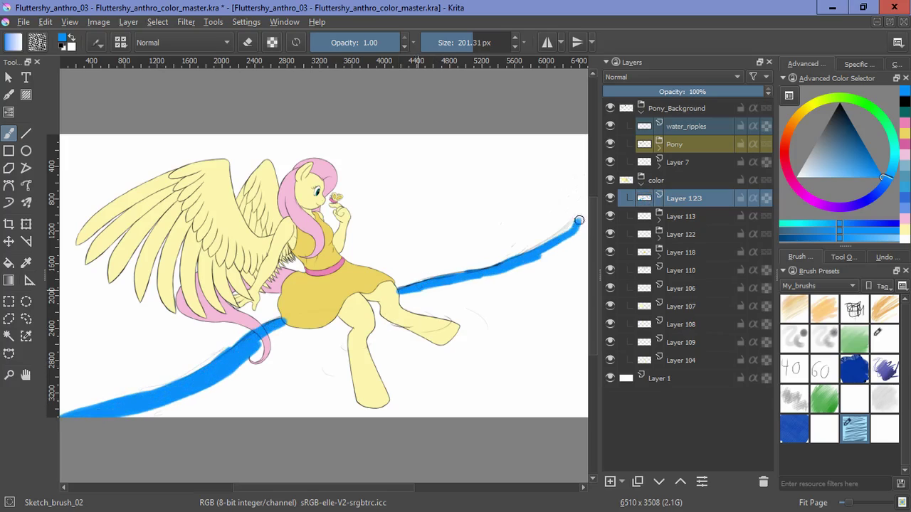
left_click(9, 263)
left_click(331, 363)
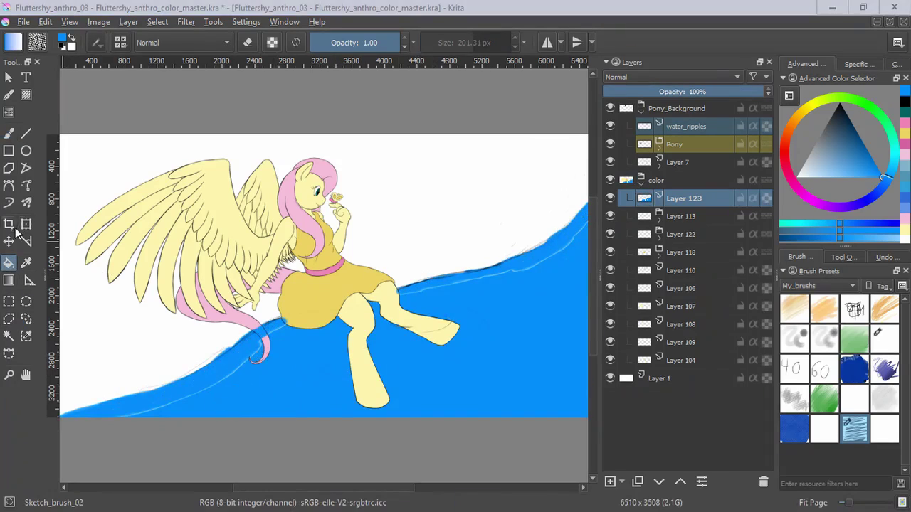
key("b")
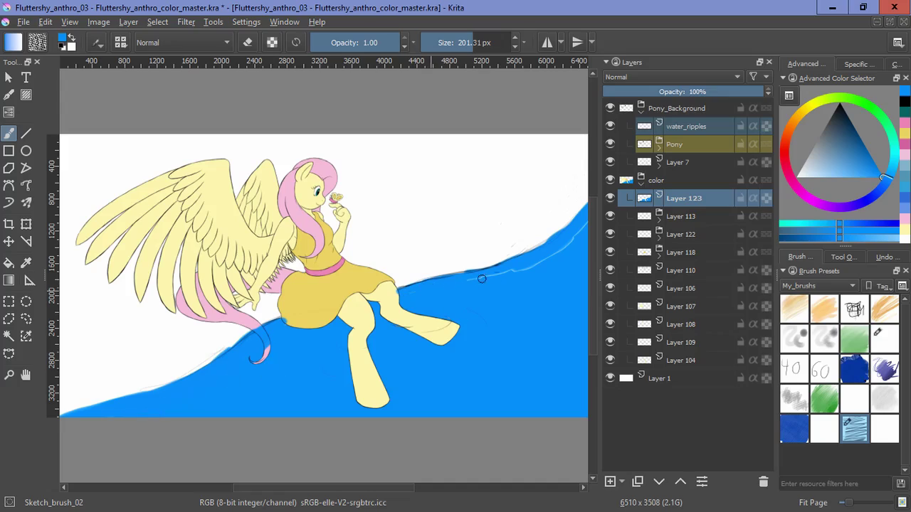
Step: Try painting lighter blue strokes on the water around the outstretched foot
left_click_drag(856, 180, 846, 178)
mouse_move(512, 286)
left_mouse_down()
mouse_move(419, 309)
mouse_move(472, 299)
left_mouse_up()
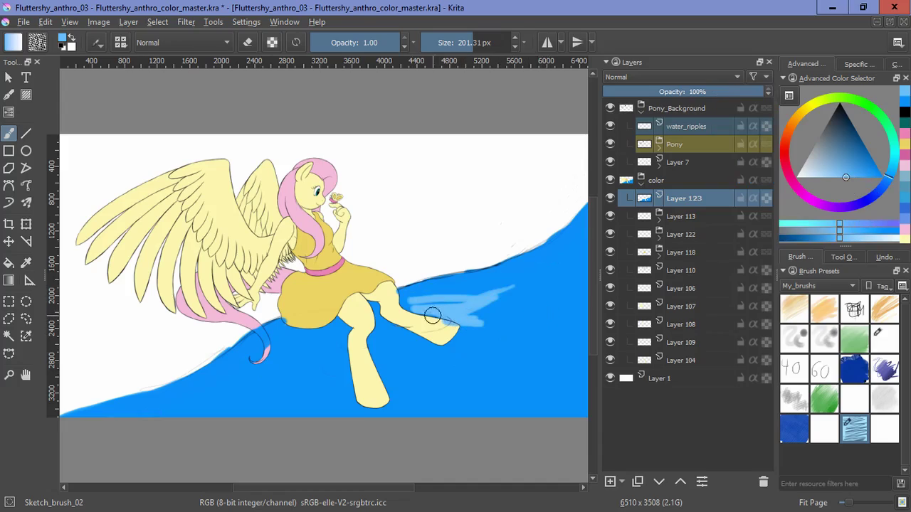
left_click_drag(456, 325, 466, 347)
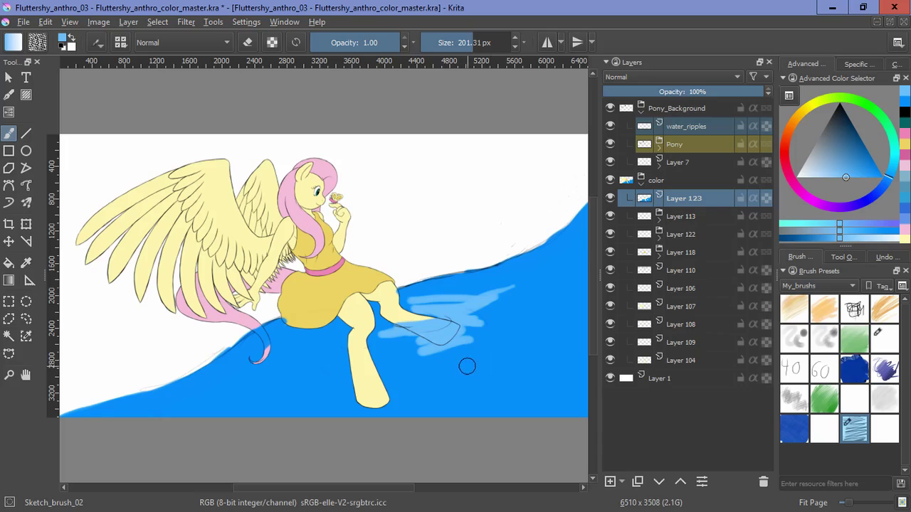
key("ctrl+z")
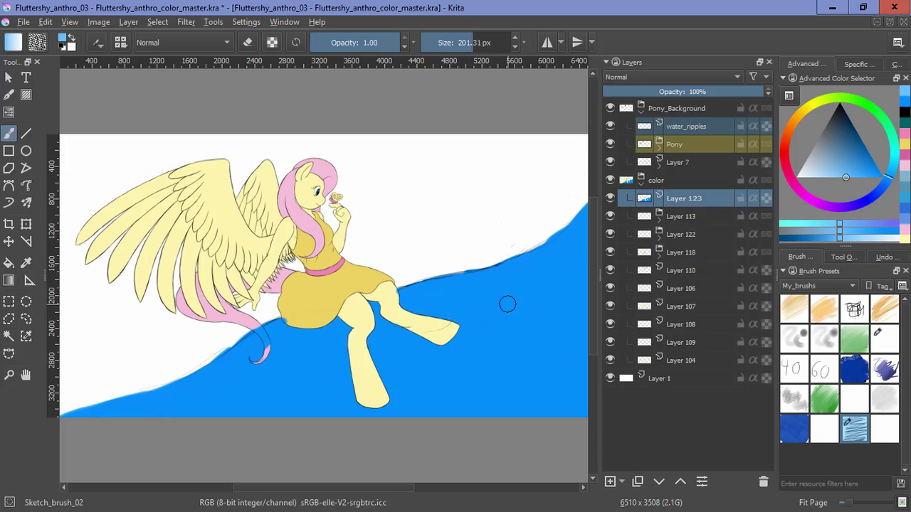
Step: Paint both submerged lower legs over with the bright water blue and clean up the paint's edges around the knees and thigh
left_click(903, 102)
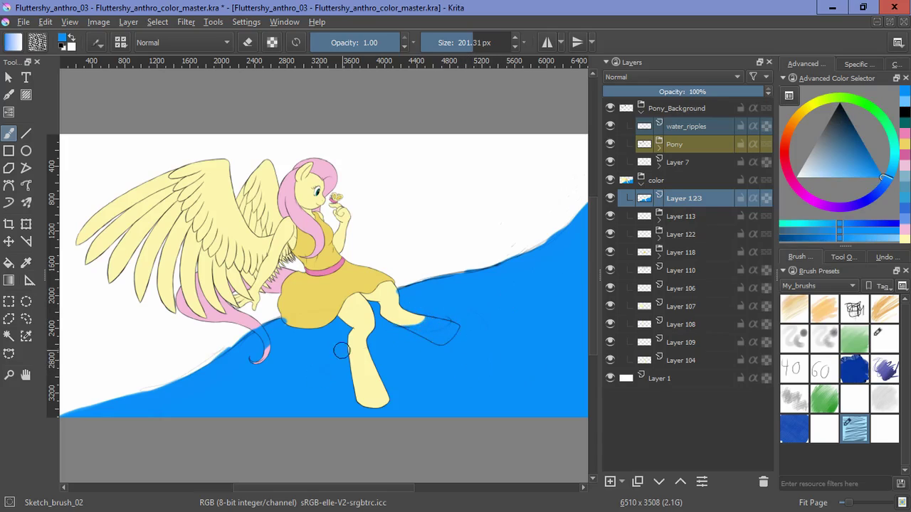
mouse_move(379, 358)
left_mouse_down()
mouse_move(388, 396)
mouse_move(351, 395)
mouse_move(395, 245)
left_mouse_up()
key("e")
left_click_drag(341, 261, 443, 267)
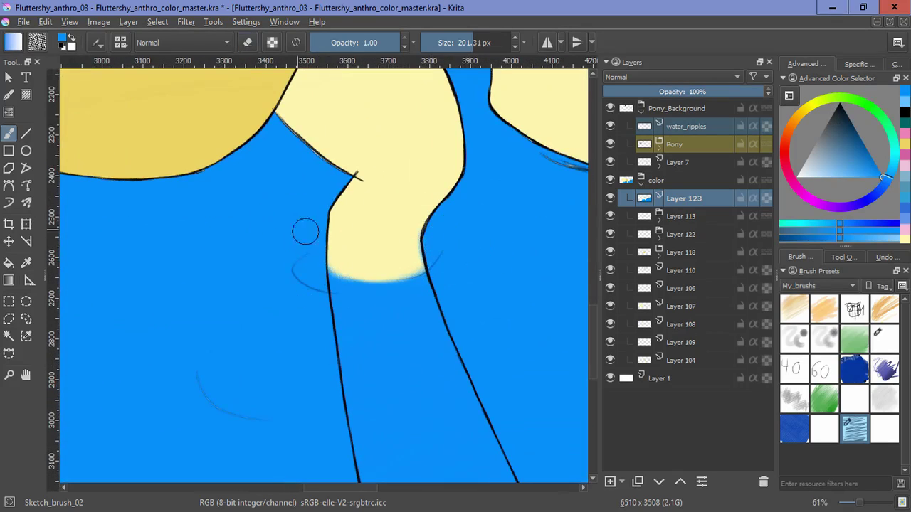
left_click_drag(552, 196, 245, 362)
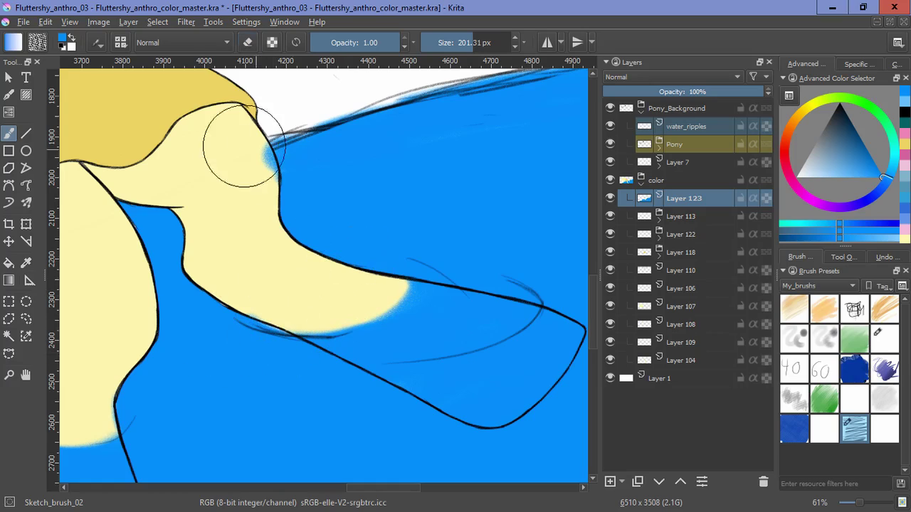
key("e")
left_click_drag(264, 153, 257, 193)
Step: Refine the water's edge at the right end of the shoreline by painting gaps and erasing overshoot along the sketch line
left_click_drag(451, 141, 313, 229)
key("e")
left_click_drag(562, 156, 223, 274)
left_click_drag(534, 128, 313, 316)
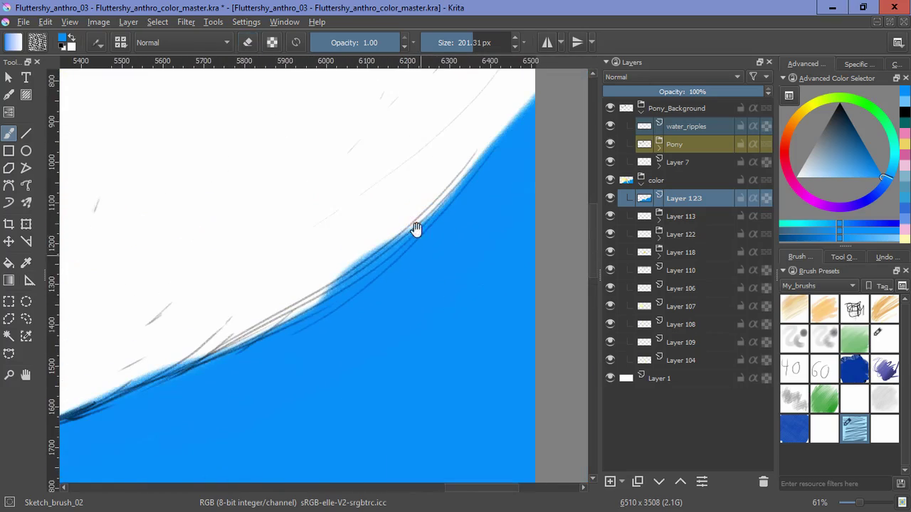
left_click_drag(424, 142, 356, 187)
key("e")
mouse_move(356, 187)
left_mouse_down()
mouse_move(419, 141)
mouse_move(402, 181)
left_mouse_up()
mouse_move(381, 246)
left_mouse_down()
mouse_move(319, 281)
mouse_move(516, 113)
left_mouse_up()
Step: Erase the blue overshoot above the middle stretch of shoreline, working back toward the character
left_click_drag(259, 265, 453, 196)
left_click_drag(393, 284, 276, 323)
left_click_drag(213, 335, 428, 278)
left_click_drag(400, 285, 256, 316)
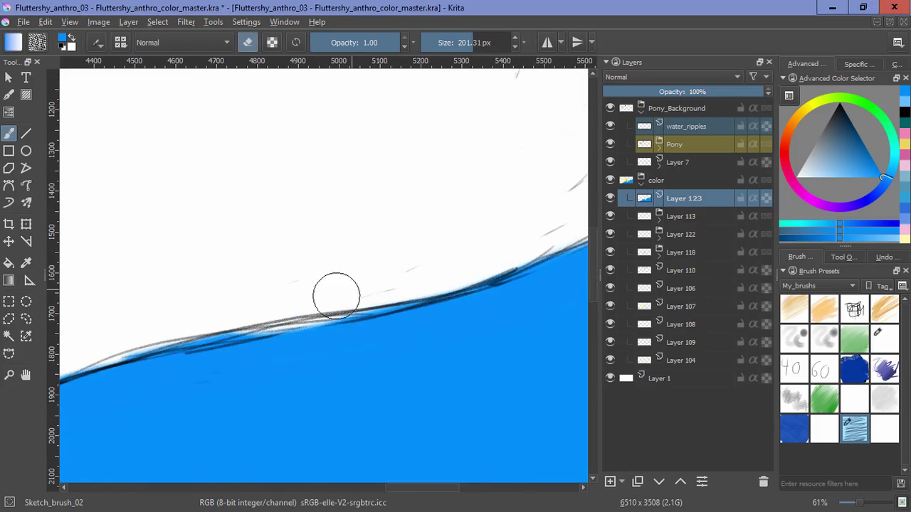
left_click_drag(311, 322, 465, 259)
left_click_drag(224, 329, 111, 357)
left_click_drag(102, 385, 441, 204)
left_click_drag(97, 307, 533, 225)
Step: Clean the water around the dress's lower edge and curled tail, erasing blue overlaps and repainting the gaps around the tail's curl
left_click_drag(349, 228, 346, 246)
key("e")
mouse_move(329, 276)
left_mouse_down()
mouse_move(355, 287)
mouse_move(348, 275)
left_mouse_up()
key("e")
mouse_move(215, 291)
left_mouse_down()
mouse_move(266, 400)
mouse_move(255, 418)
left_mouse_up()
mouse_move(193, 466)
left_mouse_down()
mouse_move(158, 429)
mouse_move(179, 451)
left_mouse_up()
key("e")
mouse_move(266, 463)
left_mouse_down()
mouse_move(298, 389)
mouse_move(268, 451)
mouse_move(281, 307)
mouse_move(270, 266)
mouse_move(275, 315)
mouse_move(249, 275)
mouse_move(282, 325)
mouse_move(223, 368)
left_mouse_up()
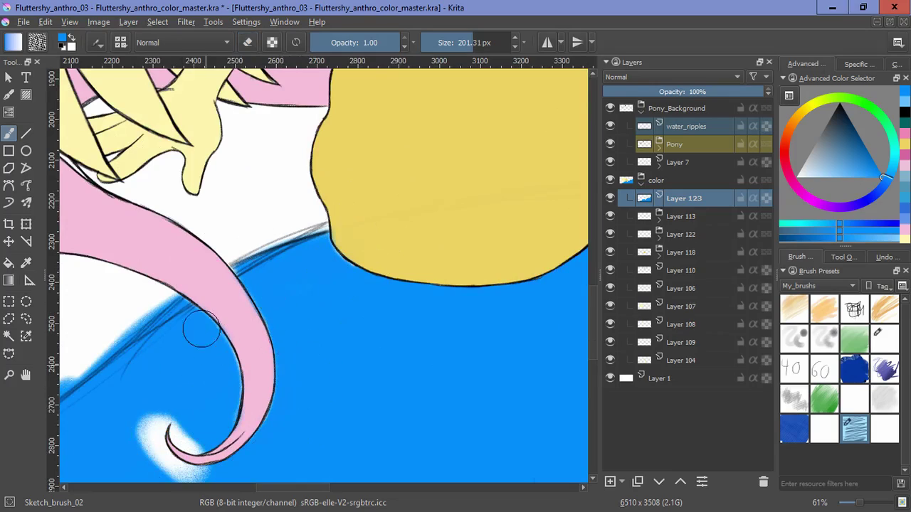
left_click_drag(203, 328, 219, 398)
left_click_drag(210, 426, 323, 323)
mouse_move(248, 311)
left_mouse_down()
mouse_move(266, 357)
mouse_move(318, 383)
left_mouse_up()
left_click_drag(268, 196, 222, 243)
key("ctrl+z")
Step: Erase the blue overshoot along the shoreline to the left of the tail
key("e")
left_click_drag(84, 332, 237, 217)
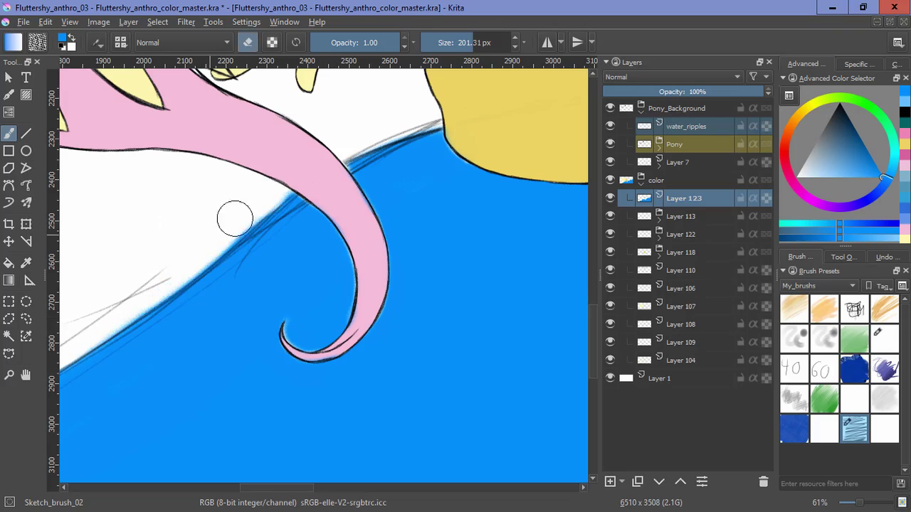
left_click_drag(234, 339, 501, 223)
left_click_drag(418, 320, 400, 392)
key("ctrl+z")
mouse_move(439, 291)
left_mouse_down("ctrl")
mouse_move(382, 337)
mouse_move(405, 275)
left_mouse_up("ctrl")
mouse_move(360, 308)
left_mouse_down()
mouse_move(426, 280)
mouse_move(231, 348)
left_mouse_up()
key("ctrl+z")
Step: Smooth the far left end of the water's edge with the canvas rotated, and reset the canvas rotation
key("e")
mouse_move(372, 124)
left_mouse_down()
mouse_move(289, 213)
mouse_move(398, 108)
mouse_move(256, 306)
left_mouse_up()
key("e")
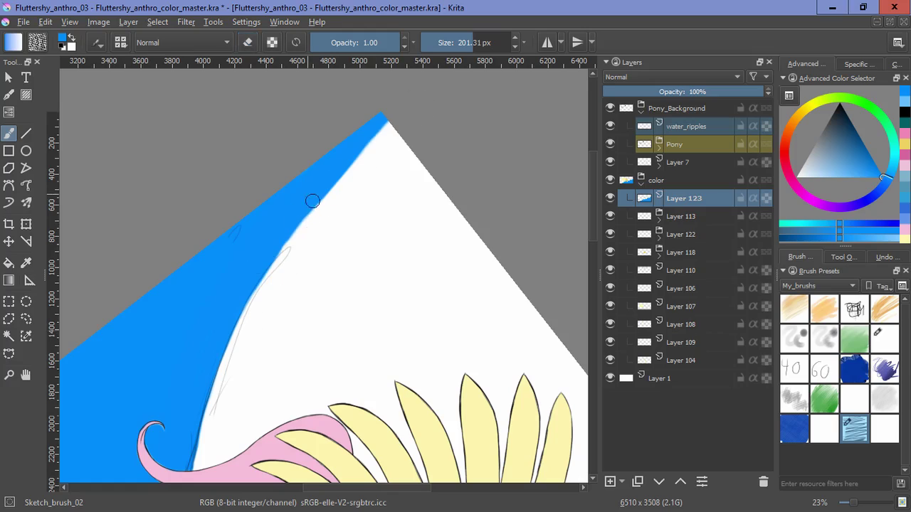
key("5")
left_click_drag(458, 210, 470, 346, "ctrl")
left_click_drag(493, 230, 282, 317)
left_click_drag(346, 306, 405, 268, "ctrl")
mouse_move(410, 253)
left_mouse_down()
mouse_move(454, 283)
mouse_move(423, 288)
left_mouse_up()
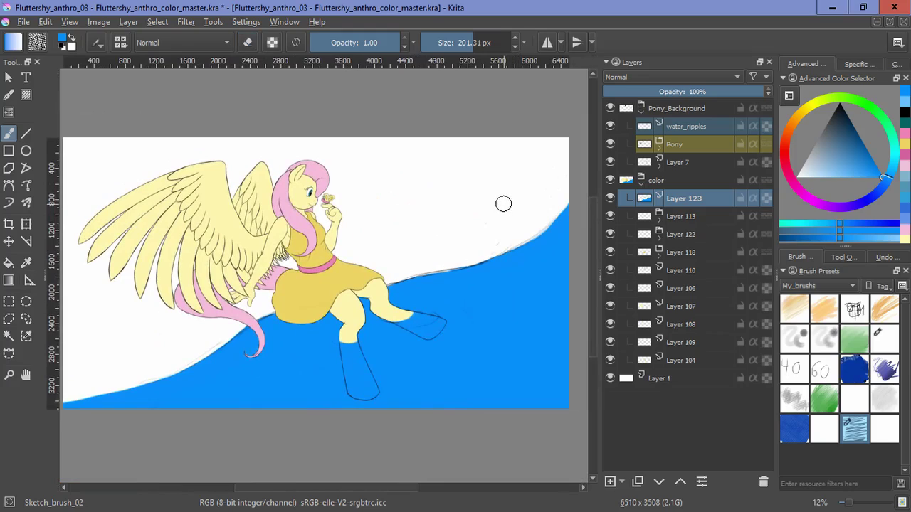
Step: Add a new layer below Layer 104 in the color group and test a lighter blue for the sky behind the character
left_click(850, 177)
mouse_move(382, 149)
left_mouse_down()
mouse_move(237, 172)
mouse_move(306, 158)
left_mouse_up()
key("ctrl+z")
left_click(683, 362)
left_click(610, 481)
left_click(659, 482)
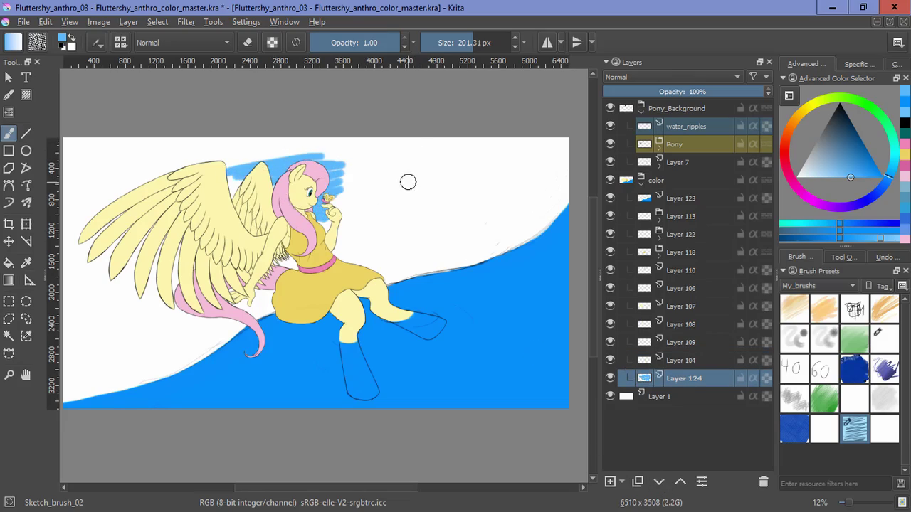
key("ctrl+z")
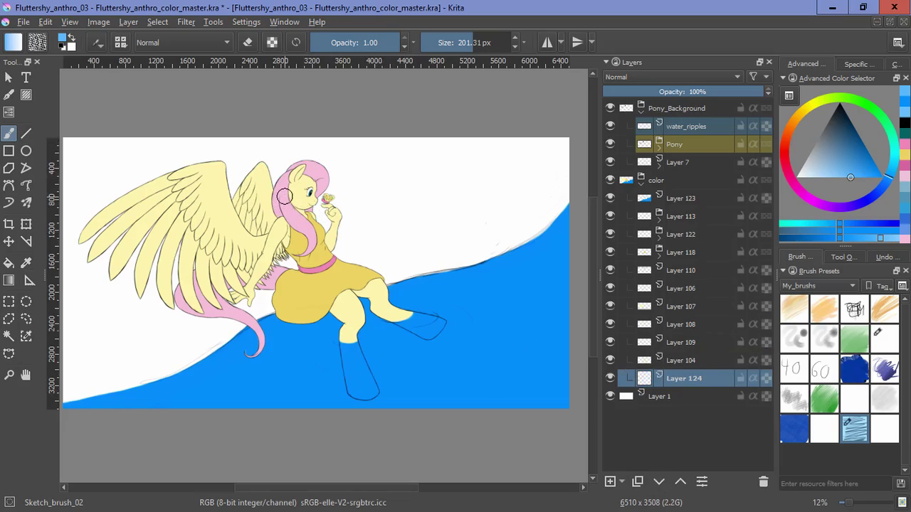
Step: Try a four-point Perspective assistant grid over the character's dress and legs
left_click(29, 280)
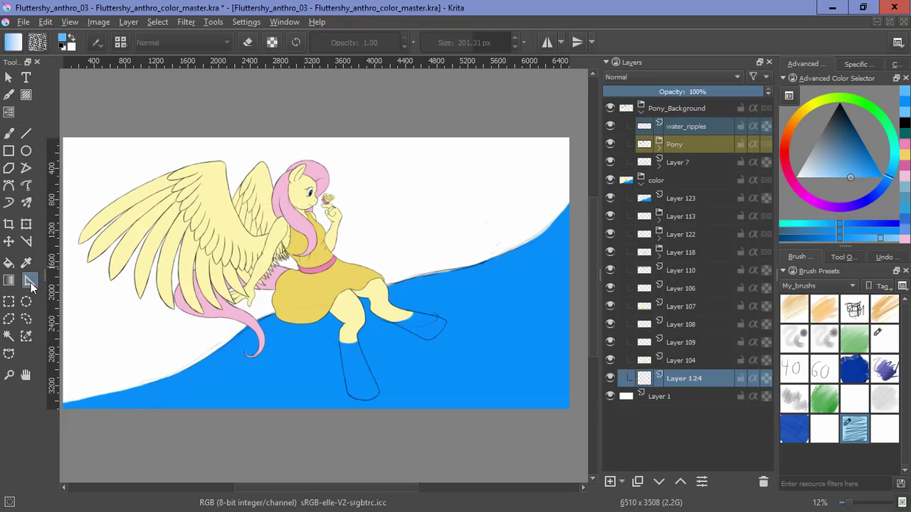
left_click(842, 257)
left_click(831, 292)
left_click(809, 321)
left_click(378, 215)
left_click(242, 266)
left_click(420, 293)
left_click(329, 345)
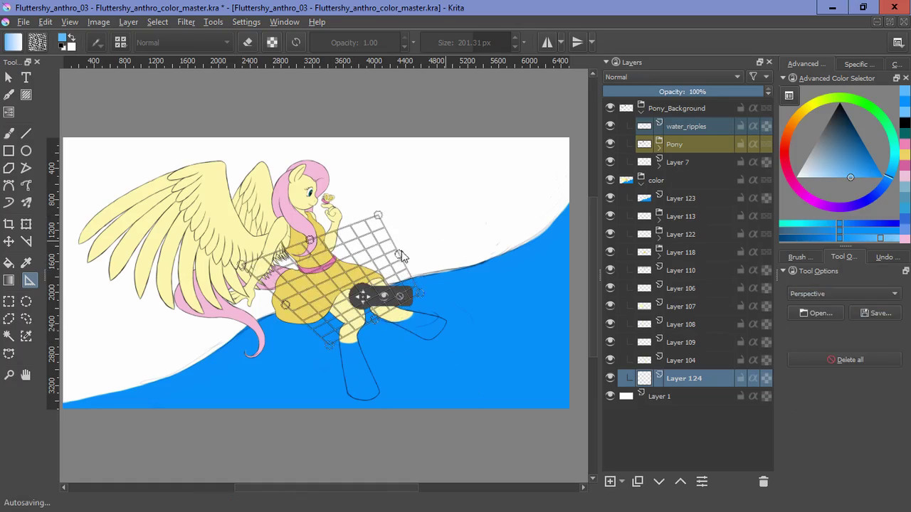
left_click(399, 296)
Step: Place a Vanishing Point assistant, adjust its side handles and move its point onto the character's outer wing
left_click(807, 294)
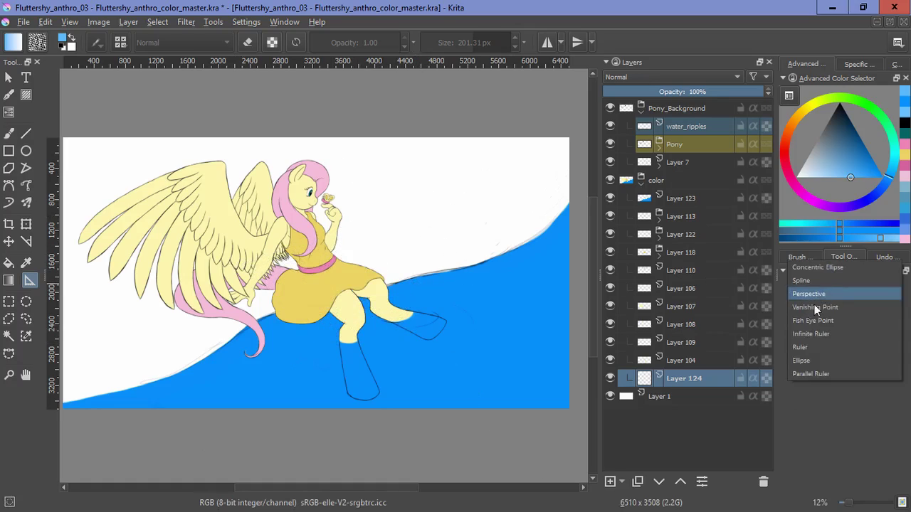
left_click(815, 307)
left_click(345, 228)
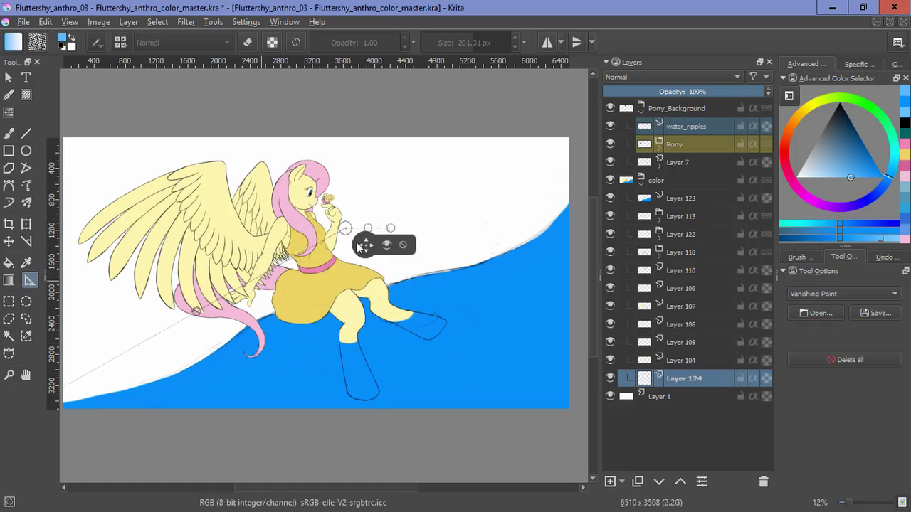
left_click_drag(496, 292, 493, 296)
left_click_drag(345, 228, 368, 232)
left_click_drag(192, 314, 115, 347)
left_click_drag(498, 299, 568, 335)
left_click_drag(377, 232, 352, 242)
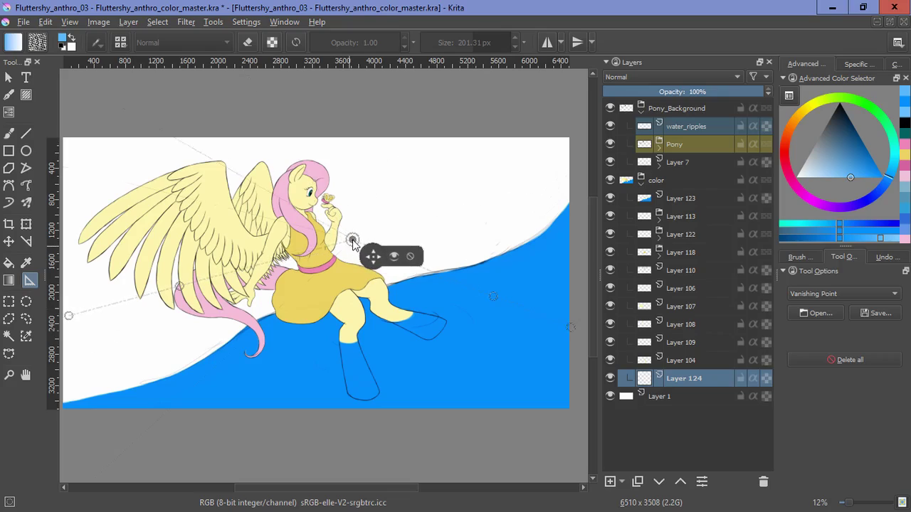
left_click_drag(579, 302, 588, 302)
left_click_drag(318, 244, 127, 226)
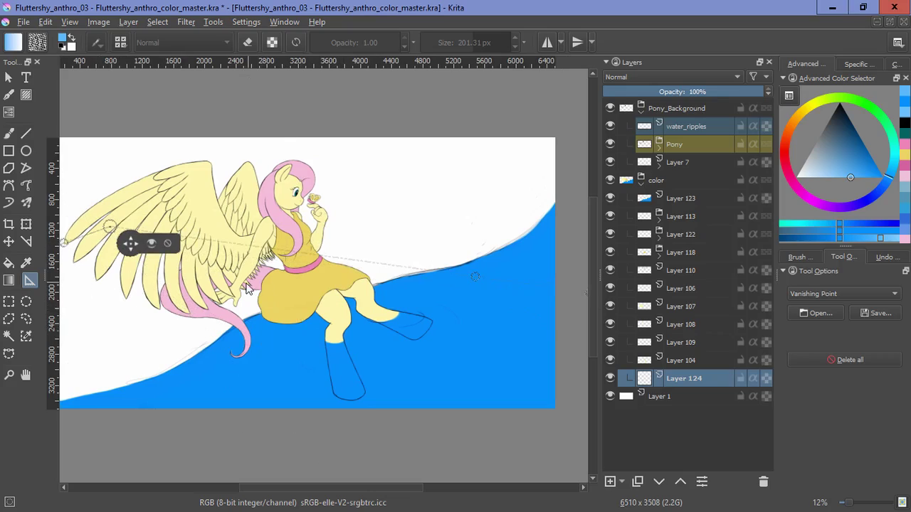
Step: Inspect the coloring without the Layer 7 sketch and toggle the lower color layers and Layer 123 to identify the water layer
left_click(610, 162)
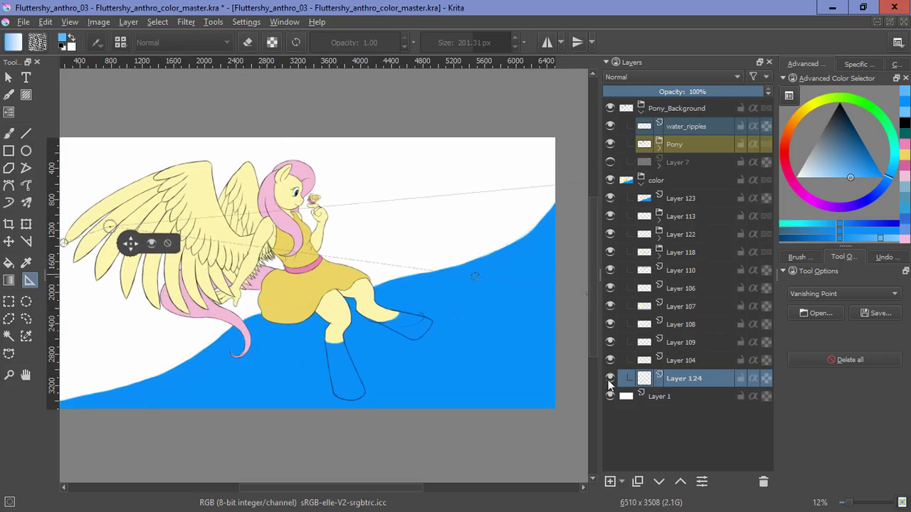
left_click(612, 361)
left_click(611, 361)
left_click(610, 198)
left_click(610, 198)
Step: Distort the water on Layer 123 with a perspective transform into a flat trapezoid that narrows toward the horizon
left_click(673, 198)
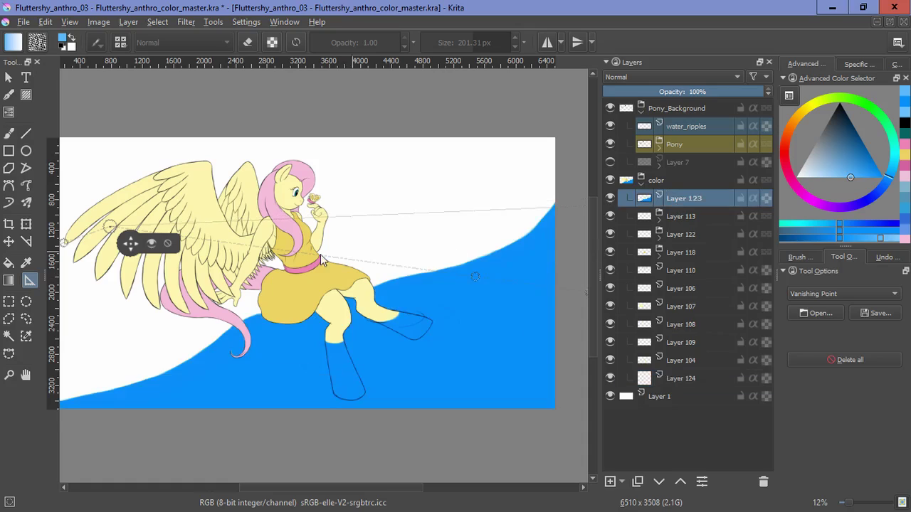
left_click(26, 224)
key("ctrl+t")
left_click_drag(569, 193, 515, 256)
left_click_drag(285, 249, 388, 246)
left_click_drag(126, 190, 331, 266)
left_click_drag(404, 274, 266, 228)
left_click_drag(480, 207, 451, 253)
left_click_drag(189, 224, 115, 257)
left_click_drag(450, 253, 451, 262)
scroll(394, 290, "down", 2)
left_click_drag(403, 313, 392, 282)
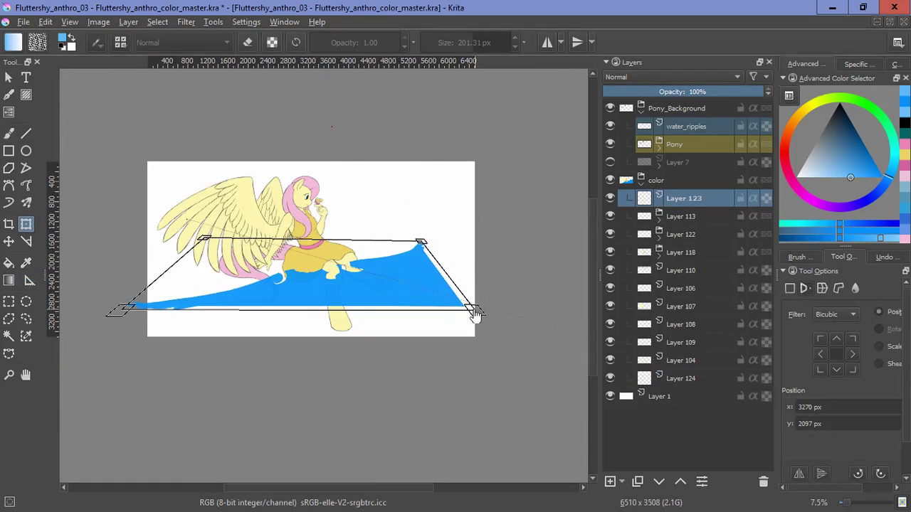
Step: Widen the water's perspective shape so its far edge spans the canvas width and its near corners extend beyond the canvas
left_click_drag(474, 310, 550, 313)
left_click_drag(421, 243, 475, 251)
left_click_drag(204, 238, 151, 252)
left_click_drag(113, 311, 62, 317)
scroll(467, 344, "down", 2)
left_click_drag(530, 288, 558, 310)
left_click_drag(199, 289, 167, 311)
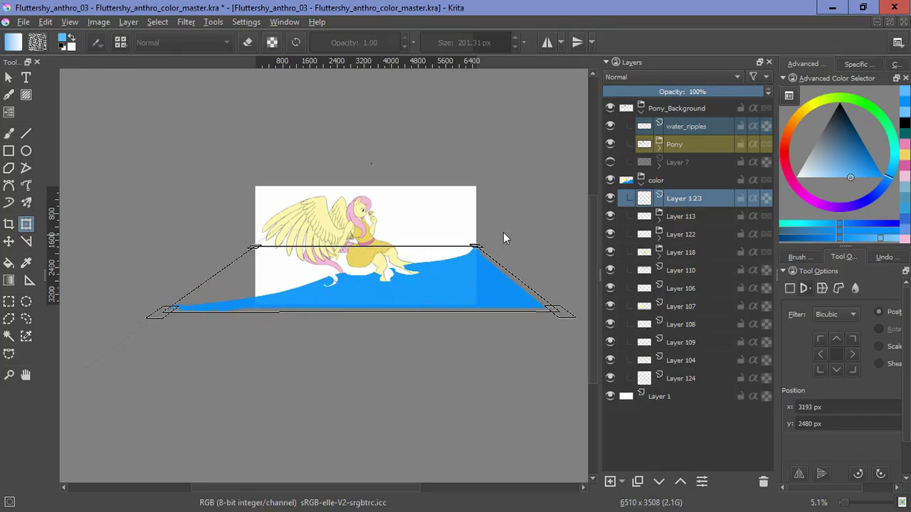
Step: Fine-tune the far right corner, spread the two near corners slightly outward and apply the perspective transform
left_click_drag(476, 247, 479, 246)
left_click_drag(552, 310, 556, 312)
left_click_drag(165, 310, 143, 315)
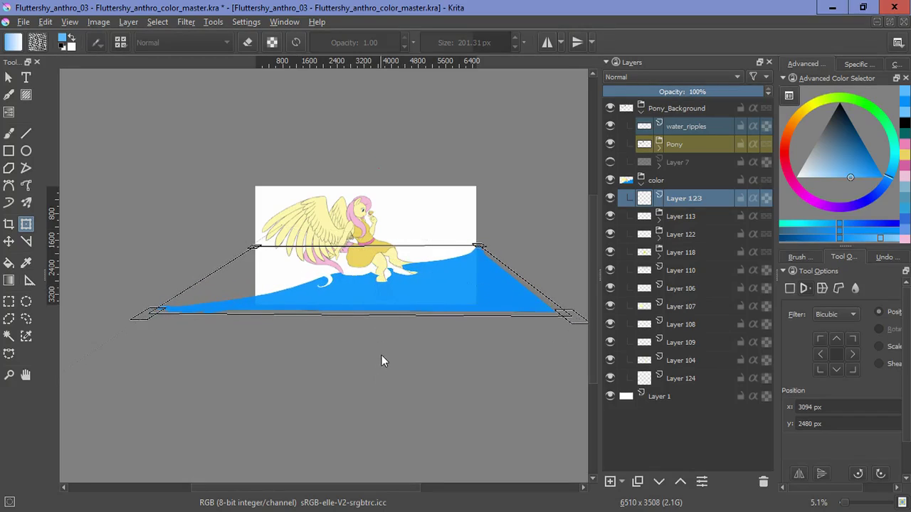
key("Return")
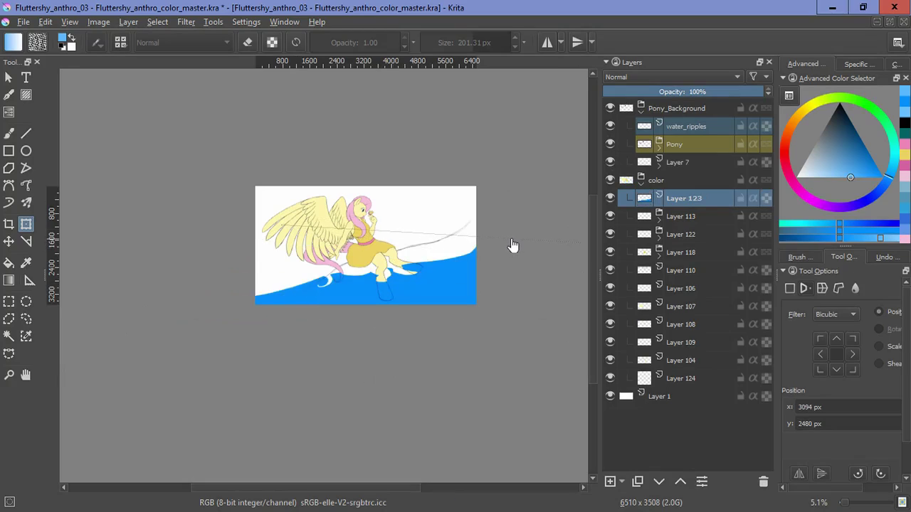
Step: Reopen the perspective transform on Layer 123, raise the water plane, spread its two near corners further outward and apply it
left_click(444, 295)
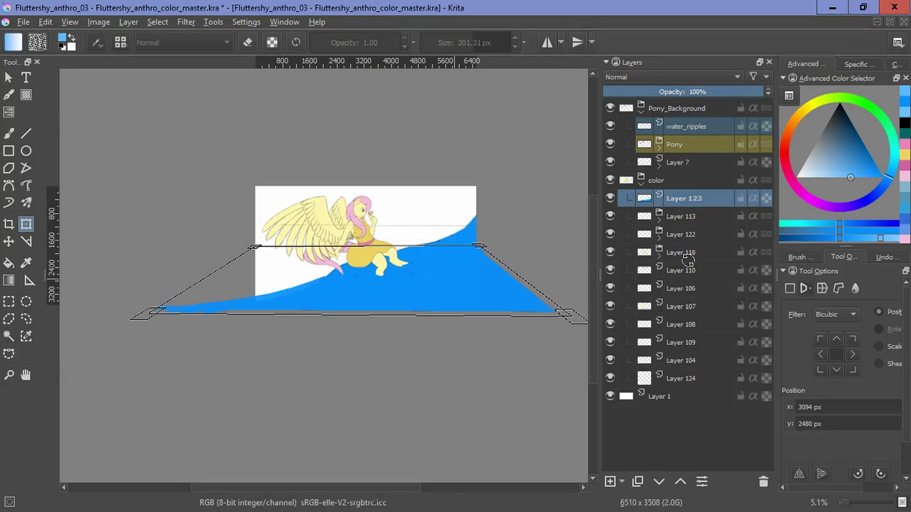
left_click_drag(430, 287, 429, 276)
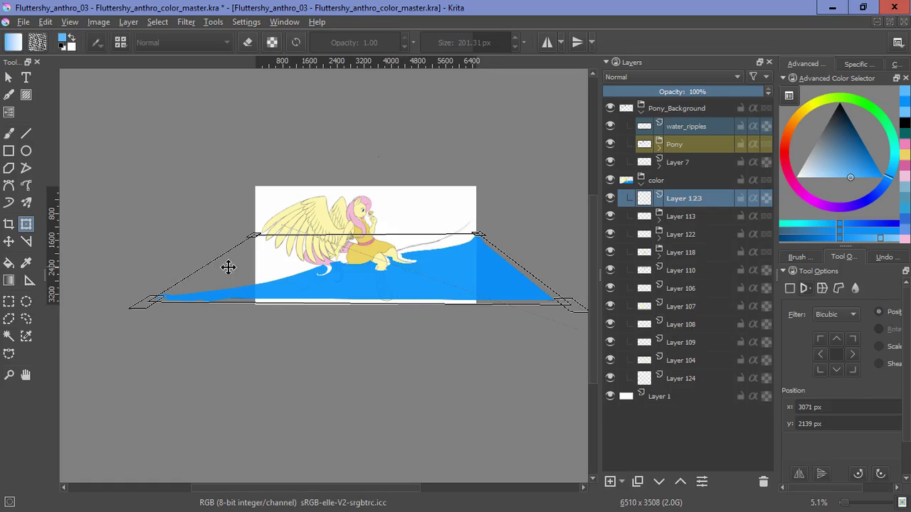
left_click_drag(507, 288, 473, 264)
left_click_drag(534, 281, 550, 286)
left_click_drag(118, 279, 85, 290)
left_click_drag(552, 285, 562, 288)
key("Return")
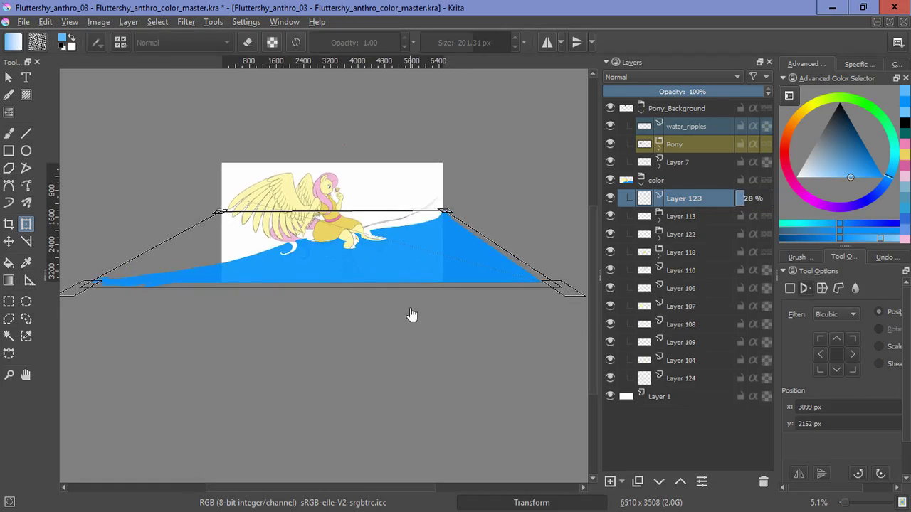
Step: Paint the water on Layer 123 up to the skirt's lower outline and switch the brush to erasing for cleanup
key("b")
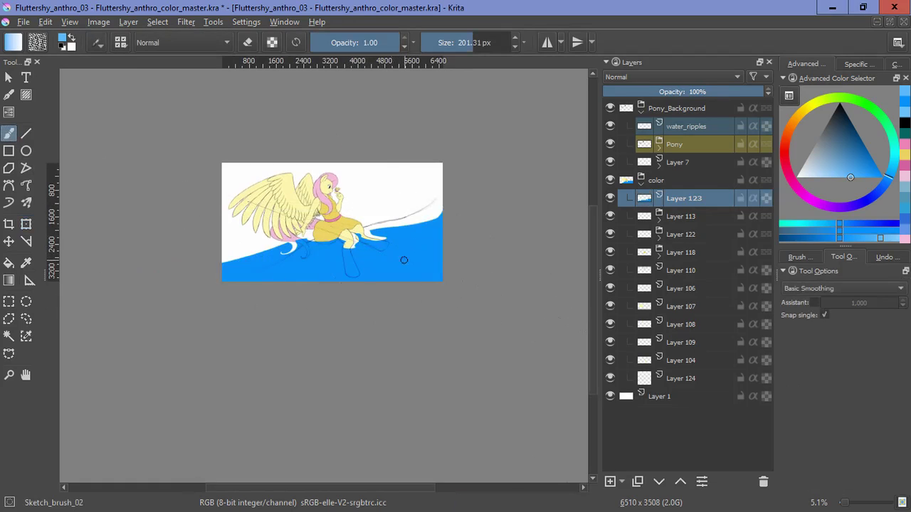
scroll(400, 259, "up", 7)
left_click_drag(265, 280, 369, 305)
mouse_move(402, 266)
left_mouse_down()
mouse_move(264, 251)
mouse_move(254, 275)
mouse_move(330, 291)
mouse_move(431, 287)
mouse_move(300, 286)
mouse_move(386, 228)
left_mouse_up()
key("e")
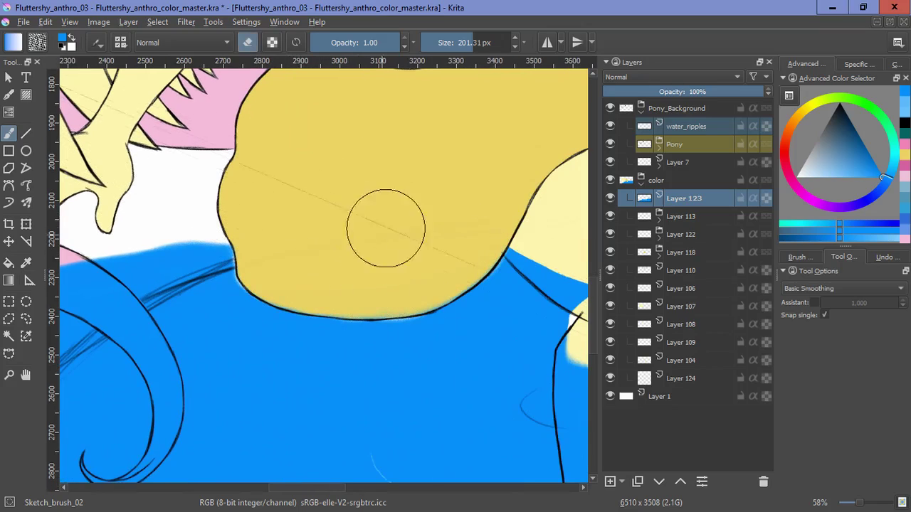
scroll(386, 228, "down", 4)
left_click(29, 278)
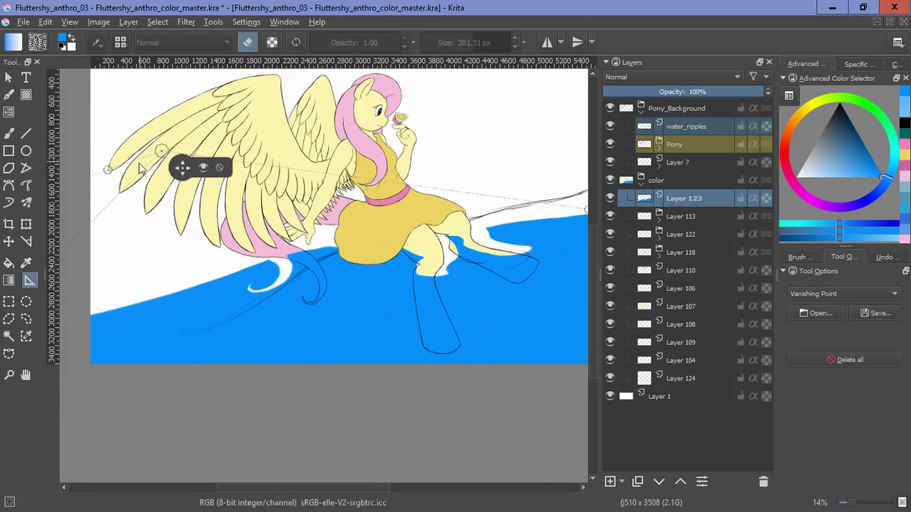
left_click(8, 133)
Step: Alternate painting and erasing on Layer 123 to fit the water's edge around the skirt and the legs
scroll(441, 282, "up", 4)
left_click_drag(448, 206, 370, 297)
key("e")
mouse_move(217, 217)
left_mouse_down()
mouse_move(289, 256)
mouse_move(253, 367)
mouse_move(392, 260)
mouse_move(491, 238)
left_mouse_up()
key("e")
mouse_move(473, 235)
left_mouse_down()
mouse_move(292, 238)
mouse_move(431, 225)
mouse_move(466, 246)
left_mouse_up()
key("e")
mouse_move(480, 256)
left_mouse_down()
mouse_move(440, 281)
mouse_move(525, 189)
mouse_move(327, 160)
left_mouse_up()
key("e")
mouse_move(452, 225)
left_mouse_down()
mouse_move(363, 238)
mouse_move(313, 162)
mouse_move(441, 203)
mouse_move(349, 149)
mouse_move(317, 99)
mouse_move(436, 117)
left_mouse_up()
key("e")
left_click_drag(427, 100, 270, 236)
mouse_move(264, 228)
left_mouse_down()
mouse_move(192, 231)
mouse_move(462, 222)
left_mouse_up()
Step: Try further strokes along the water's edge and undo the last three
left_click_drag(427, 249, 246, 316)
left_click_drag(257, 320, 409, 295)
left_click_drag(117, 276, 455, 225)
key("ctrl+z")
key("ctrl+z")
key("ctrl+z")
Step: Fill the white gap between the two legs with water blue and erase the overspill from both legs
left_click_drag(378, 264, 378, 345, "ctrl")
scroll(379, 345, "up", 2)
scroll(400, 329, "up", 2)
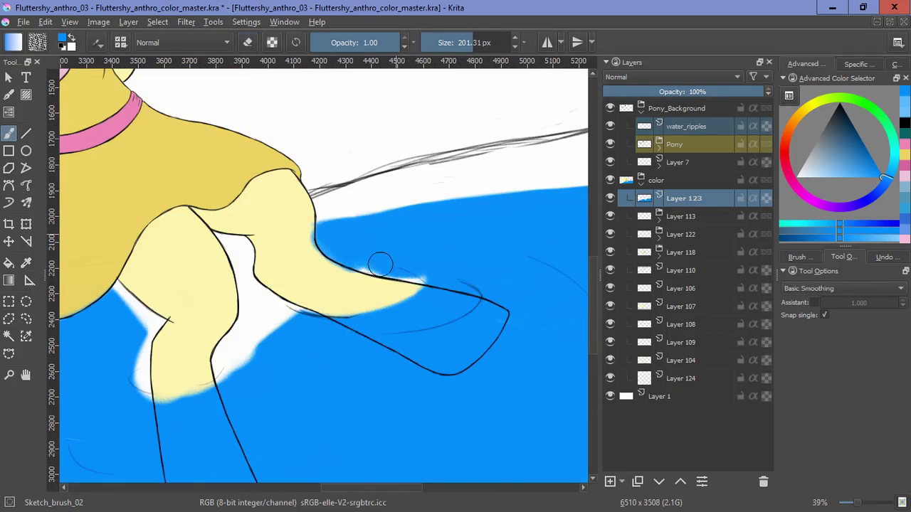
scroll(385, 263, "up", 2)
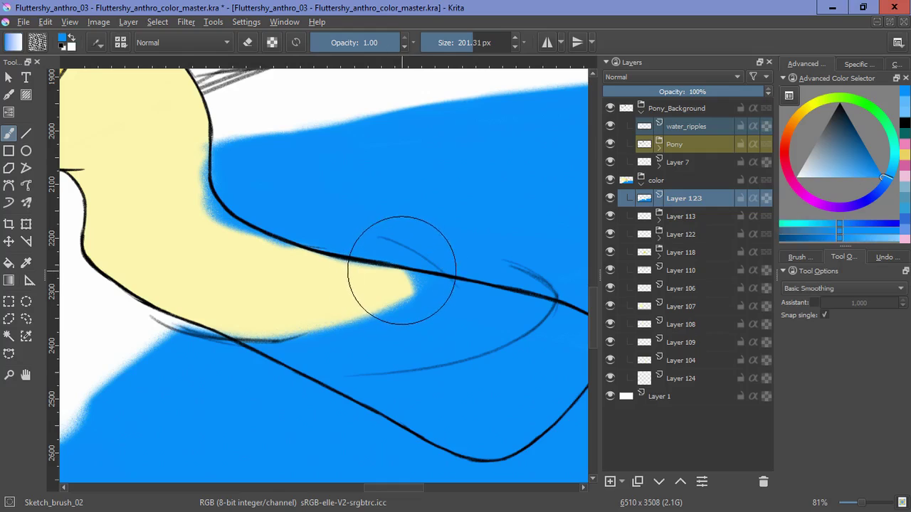
key("e")
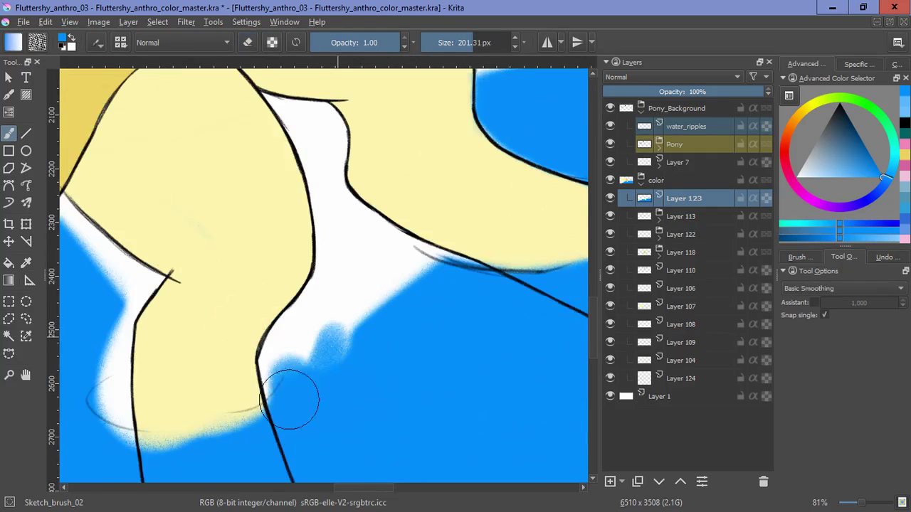
mouse_move(289, 399)
left_mouse_down()
mouse_move(386, 291)
mouse_move(306, 297)
mouse_move(370, 153)
mouse_move(263, 285)
mouse_move(280, 280)
mouse_move(268, 204)
left_mouse_up()
key("e")
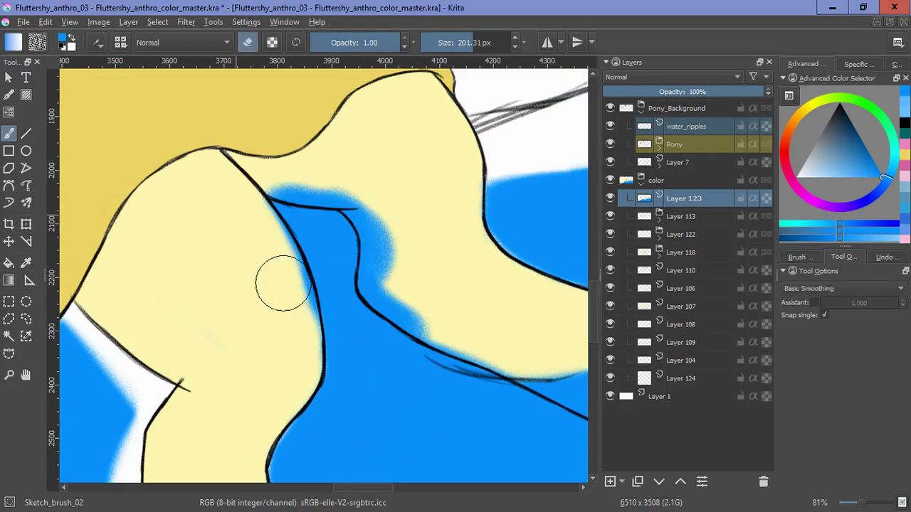
mouse_move(278, 278)
left_mouse_down()
mouse_move(299, 360)
mouse_move(383, 179)
mouse_move(366, 175)
mouse_move(449, 319)
mouse_move(478, 339)
left_mouse_up()
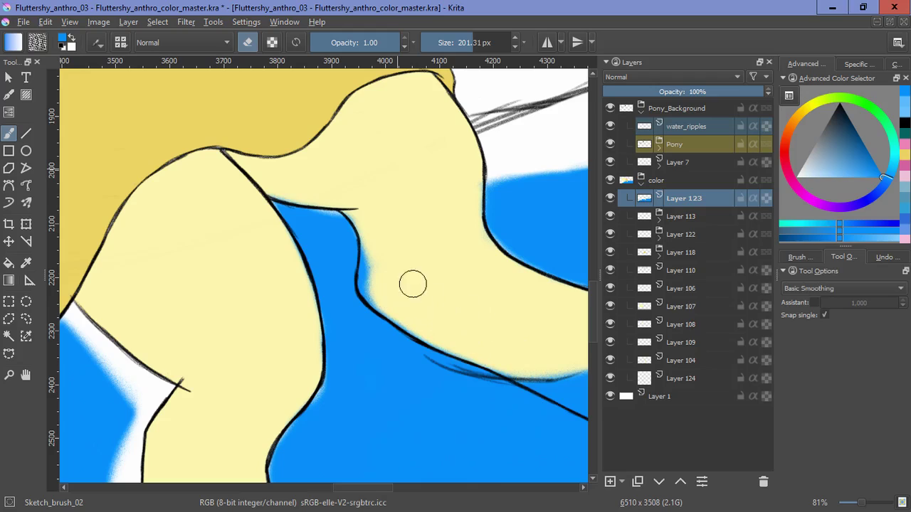
Step: Paint water around the lowered leg's shin and below its thigh, and erase the excess blue from the leg and skirt
key("e")
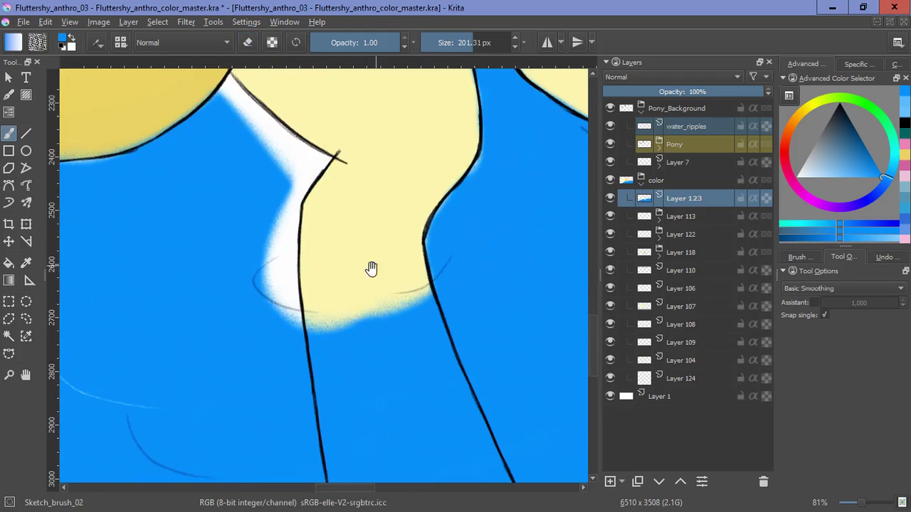
mouse_move(260, 206)
left_mouse_down()
mouse_move(301, 166)
mouse_move(213, 82)
mouse_move(313, 178)
left_mouse_up()
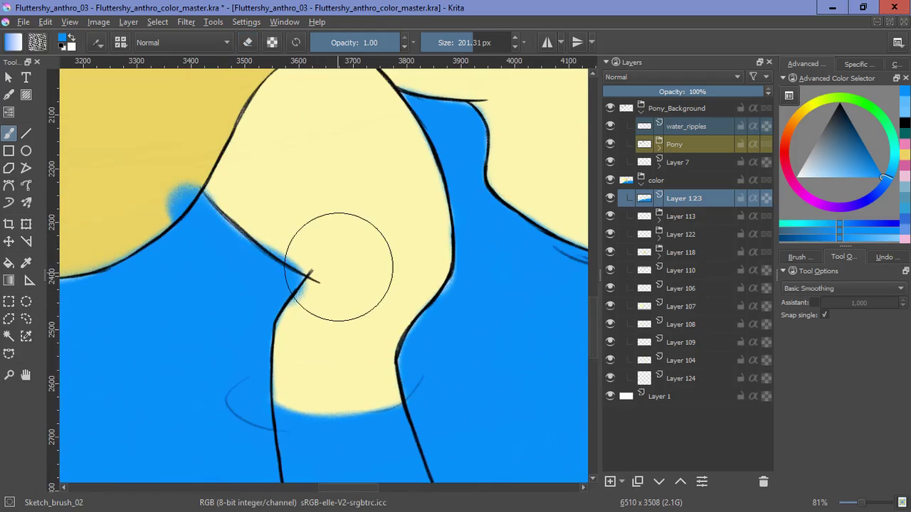
left_click(329, 292)
key("e")
left_click_drag(336, 285, 319, 315)
left_click_drag(298, 240, 245, 187)
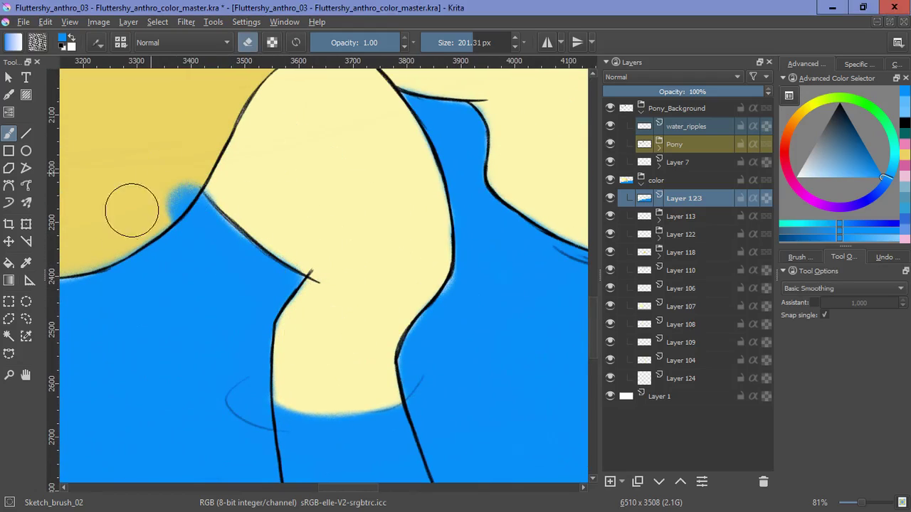
left_click_drag(131, 210, 182, 165)
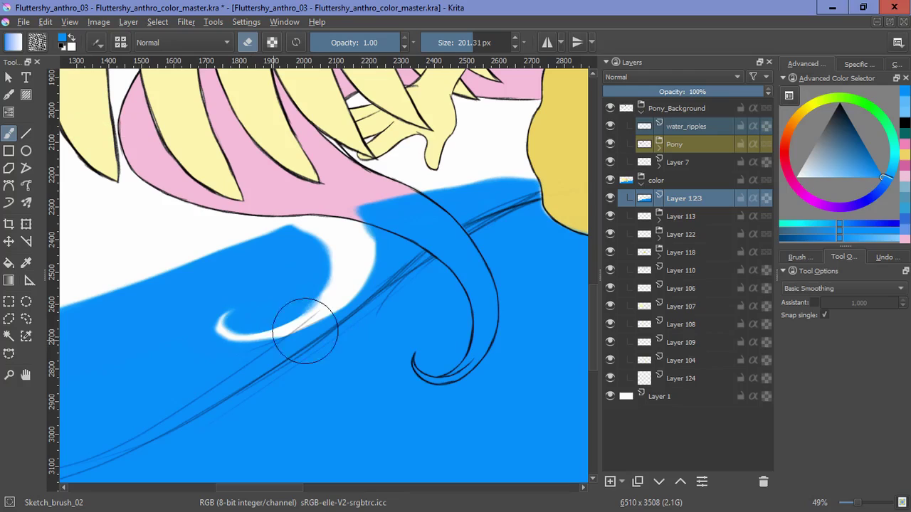
Step: Cover the white tail-shaped gap in the water with blue and undo the last two stray strokes
left_click_drag(301, 321, 228, 340)
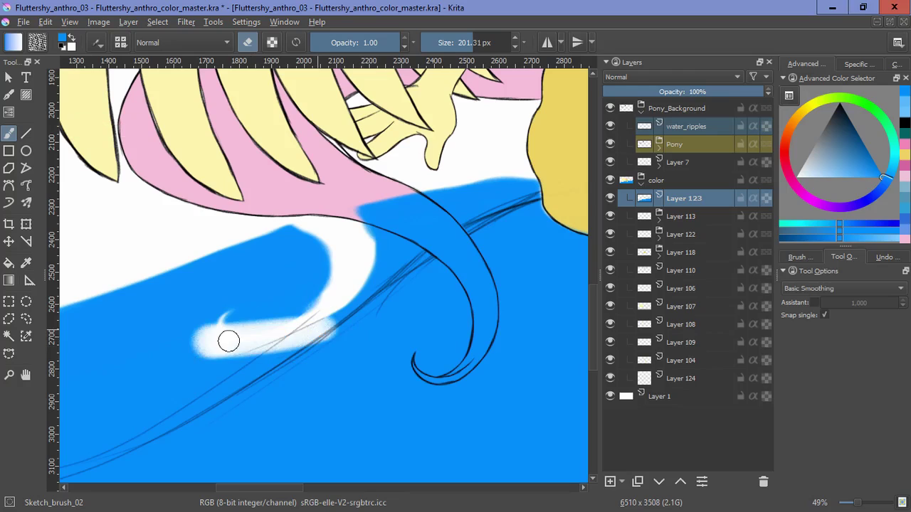
mouse_move(312, 321)
left_mouse_down()
mouse_move(391, 234)
mouse_move(274, 256)
left_mouse_up()
mouse_move(441, 401)
left_mouse_down()
mouse_move(398, 372)
mouse_move(390, 324)
left_mouse_up()
key("e")
mouse_move(318, 304)
left_mouse_down()
mouse_move(356, 346)
mouse_move(441, 216)
mouse_move(470, 383)
left_mouse_up()
mouse_move(470, 383)
left_mouse_down()
mouse_move(415, 301)
mouse_move(406, 203)
mouse_move(467, 306)
left_mouse_up()
key("ctrl+z")
key("ctrl+z")
Step: Identify the pink tail's layer, select its color area on Layer 109 with a contiguous selection and return to Layer 123
left_click(8, 336)
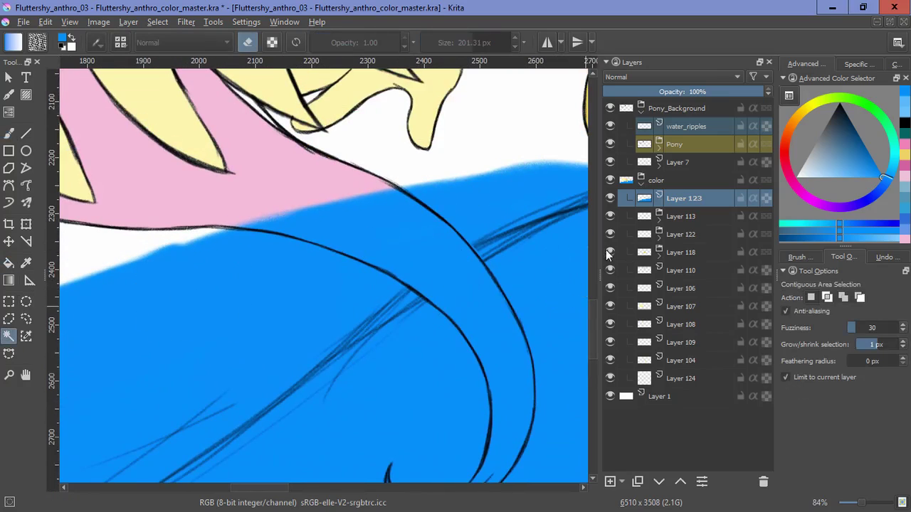
left_click(609, 325)
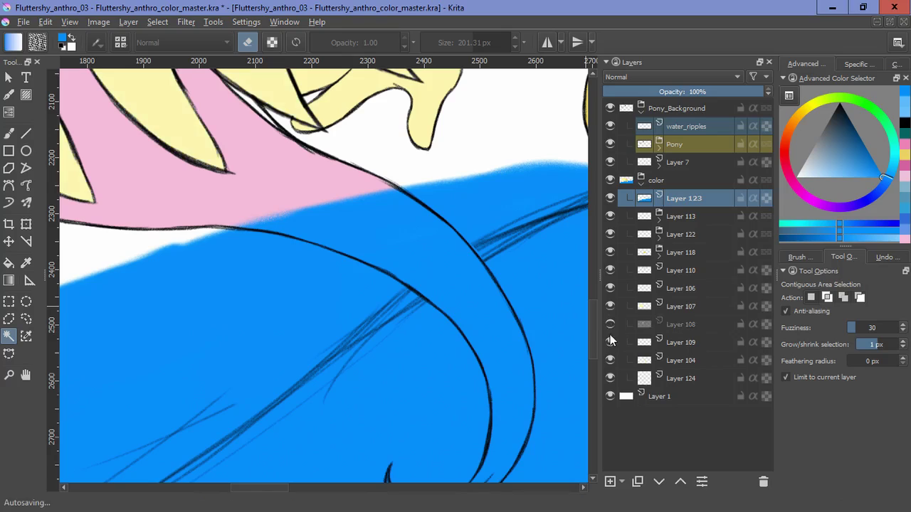
left_click(609, 324)
left_click(672, 342)
left_click(299, 187)
left_click(683, 198)
Step: Erase the water covering the curled tail within the selection and deselect
key("b")
left_click_drag(461, 202, 501, 383)
mouse_move(501, 383)
left_mouse_down()
mouse_move(421, 217)
mouse_move(391, 334)
left_mouse_up()
left_click(157, 22)
left_click(176, 52)
Step: Reset the brush preset to its original 15 px settings and erase the water left inside the tail's tip
left_click_drag(299, 377, 389, 252)
left_click_drag(420, 78, 270, 470)
left_click(296, 43)
left_click(248, 43)
mouse_move(258, 328)
left_mouse_down()
mouse_move(264, 278)
mouse_move(290, 227)
left_mouse_up()
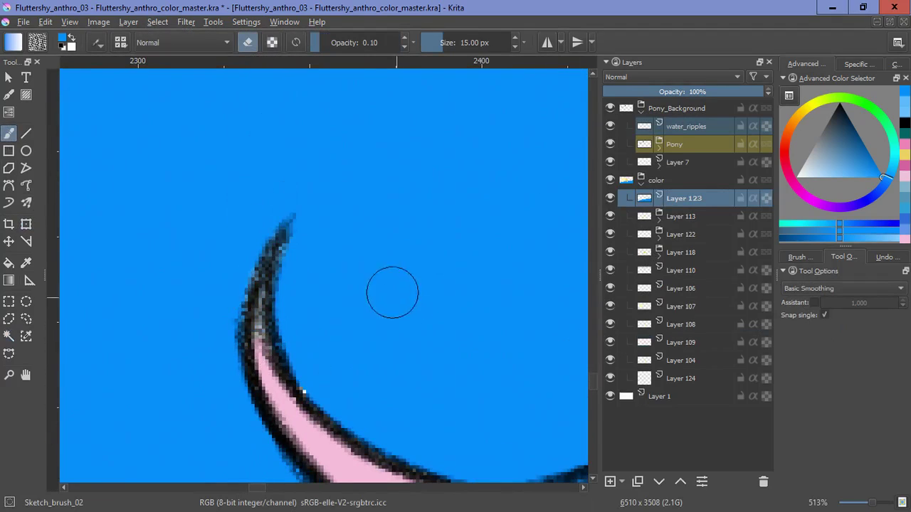
Step: Trim the water's shoreline near the canvas edge with a 125.21 px eraser and hide the Layer 7 sketch
scroll(392, 292, "down", 15)
left_click_drag(525, 267, 357, 331)
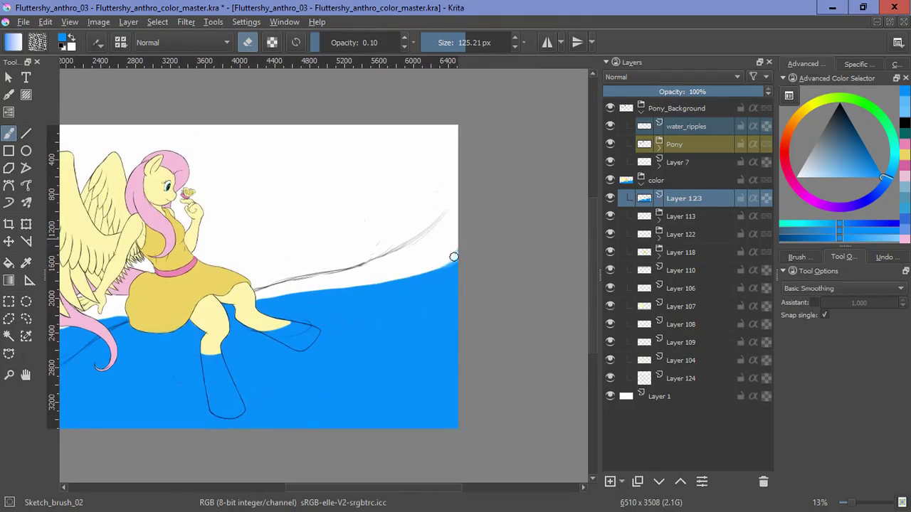
scroll(415, 276, "down", 2)
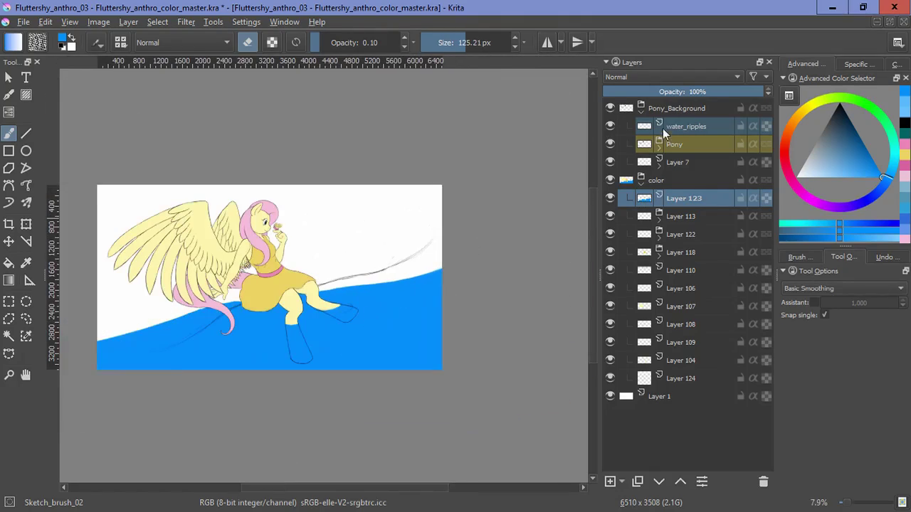
left_click(610, 162)
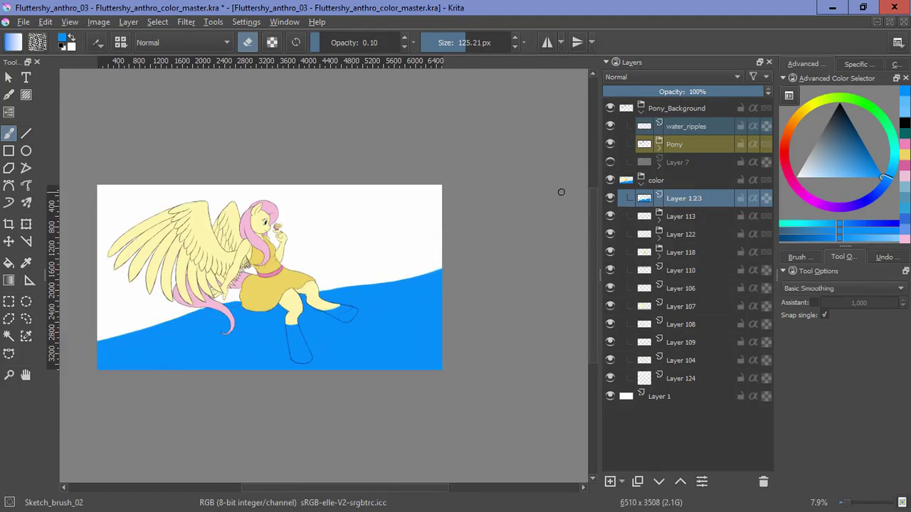
Step: Make Layer 124 active, choose a light blue and set the painting brush's opacity to 1.00
left_click(623, 381)
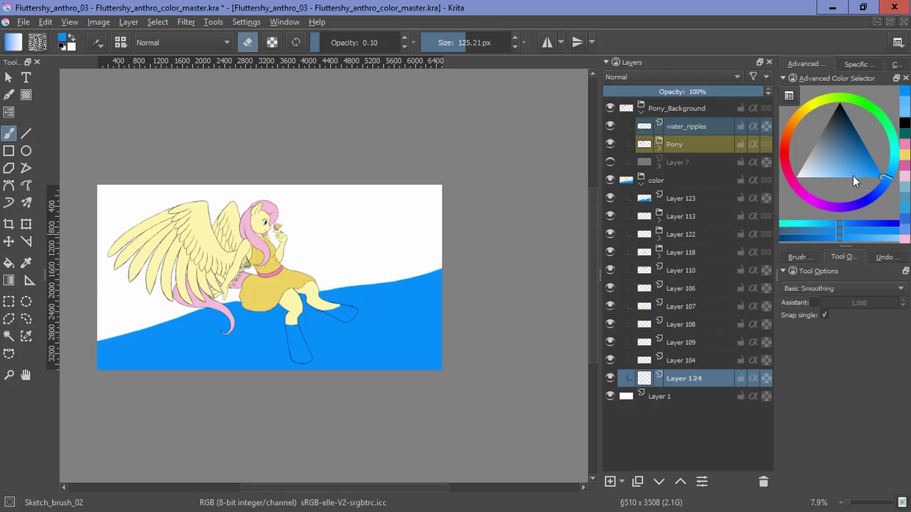
left_click(868, 238)
left_click_drag(384, 44, 417, 47)
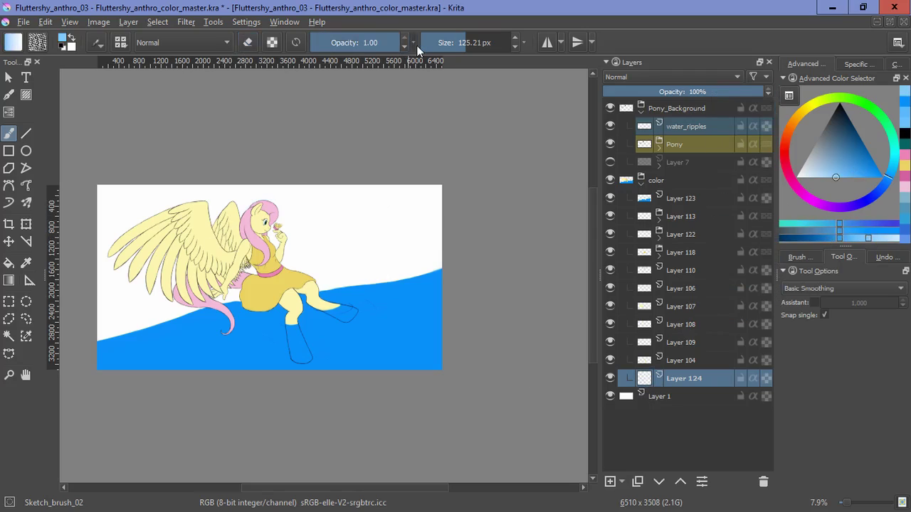
Step: Try a light blue brush stroke across the sky behind the character's head and undo it
left_click(414, 45)
left_click(328, 165)
left_click_drag(247, 207, 346, 193)
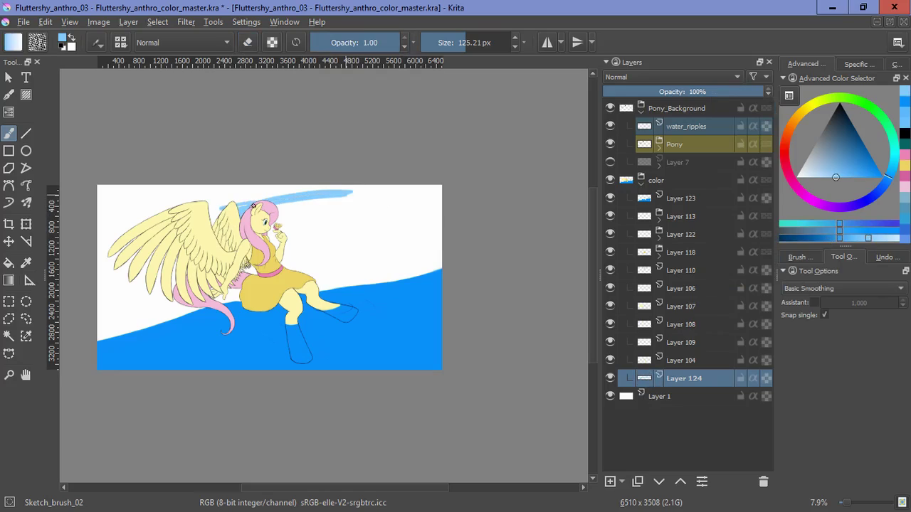
key("ctrl+z")
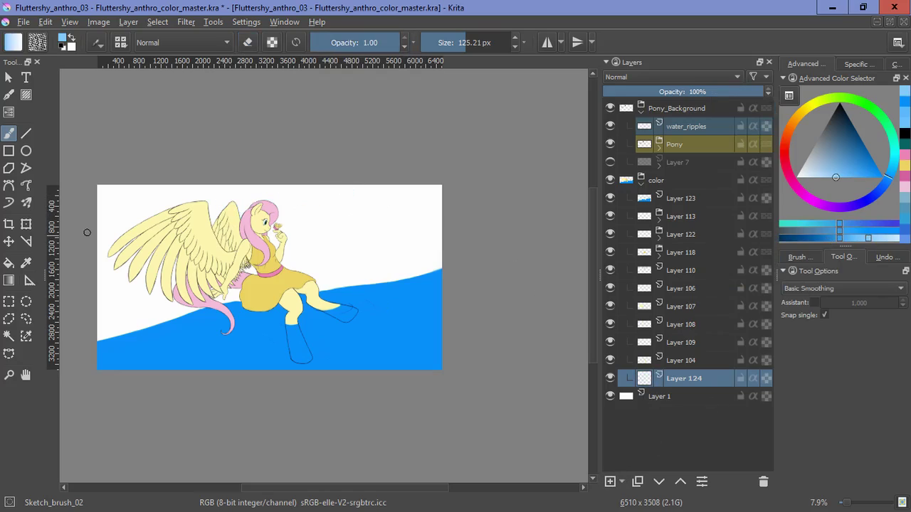
Step: Fill Layer 124's sky with a linear gradient running diagonally from light blue behind the wings to white beyond the legs
left_click(10, 279)
left_click_drag(309, 207, 466, 249)
key("ctrl+z")
key("ctrl+z")
mouse_move(97, 179)
left_mouse_down()
mouse_move(282, 275)
mouse_move(287, 337)
left_mouse_up()
key("ctrl+z")
left_click_drag(192, 200, 345, 338)
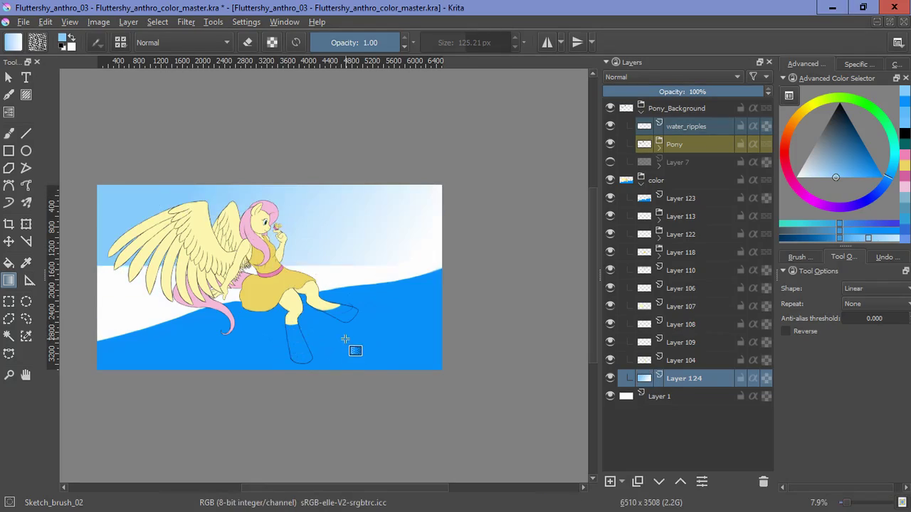
Step: Add a new paint layer above Layer 124 and get the brush ready for it
key("Insert")
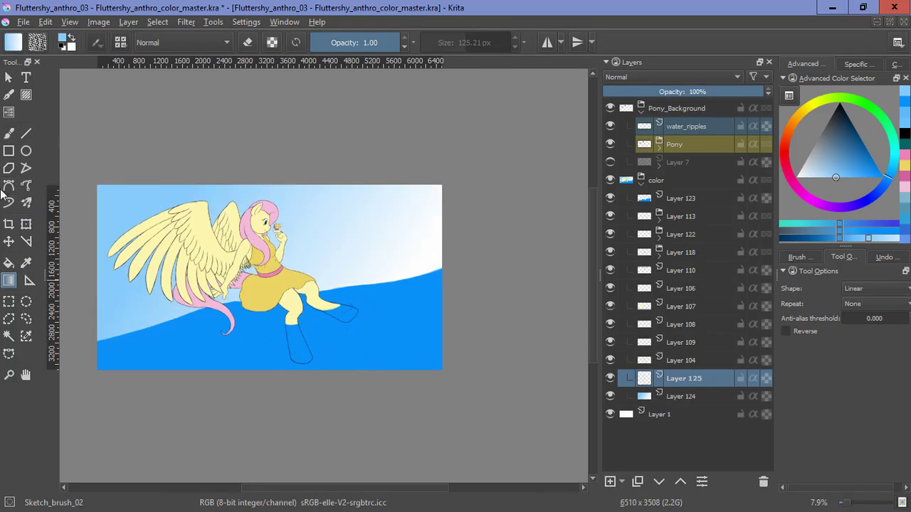
left_click(9, 134)
Step: Try green shades for the land behind the character and undo the strokes
left_click(892, 137)
mouse_move(302, 271)
left_mouse_down()
mouse_move(340, 277)
mouse_move(290, 264)
mouse_move(354, 309)
left_mouse_up()
key("ctrl+z")
left_click(865, 104)
key("ctrl+z")
Step: Choose an orange-brown and paint the land on Layer 125 between sky and water in front of the character
left_click(796, 114)
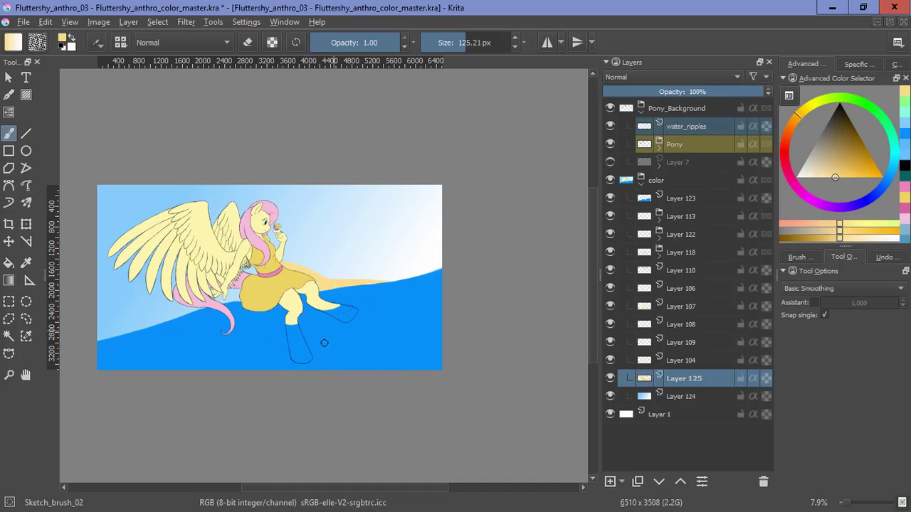
key("ctrl+z")
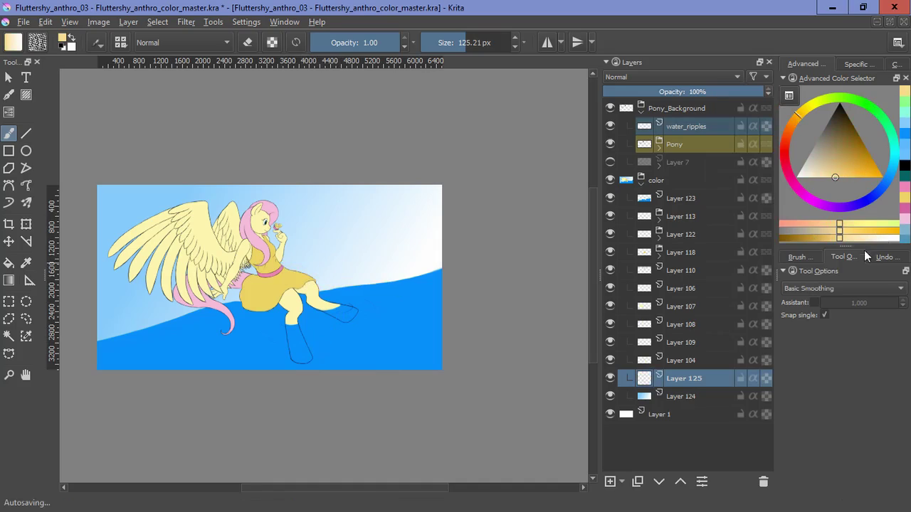
left_click(882, 239)
left_click_drag(314, 282, 326, 282)
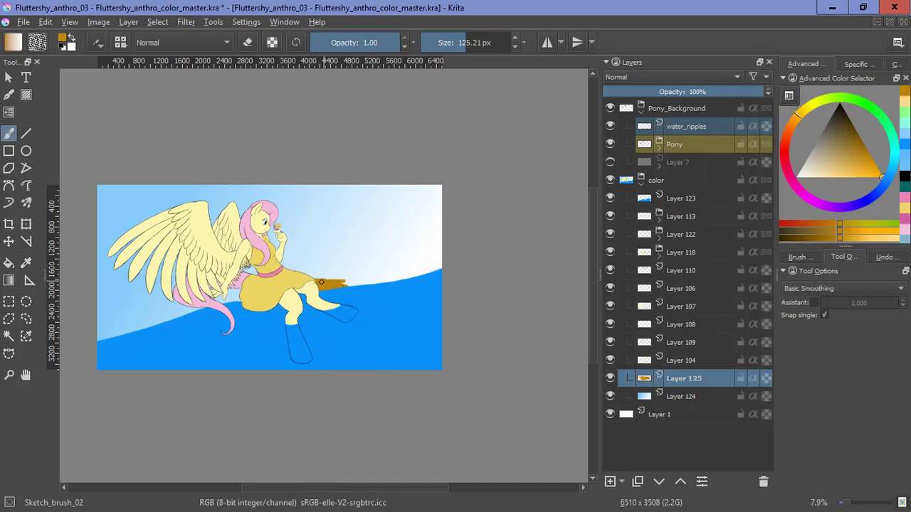
mouse_move(393, 281)
left_mouse_down()
mouse_move(354, 279)
mouse_move(361, 262)
mouse_move(387, 259)
left_mouse_up()
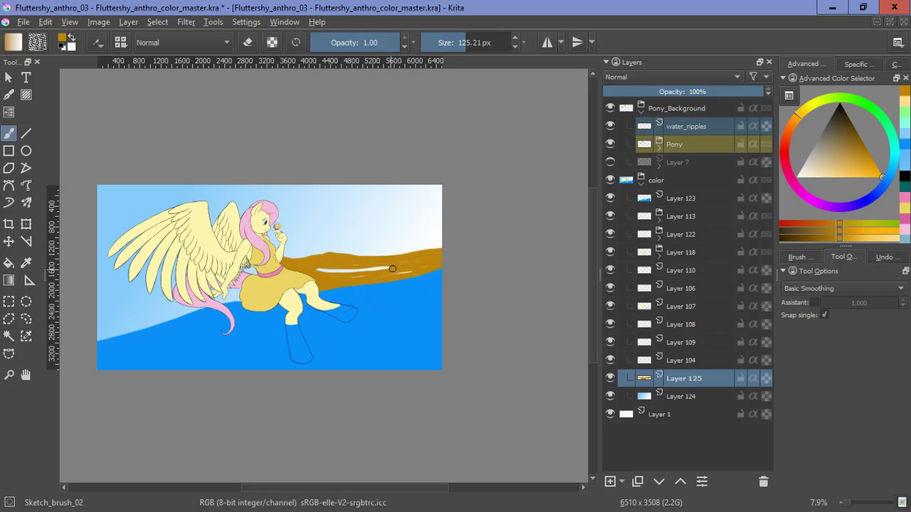
scroll(392, 269, "up", 4)
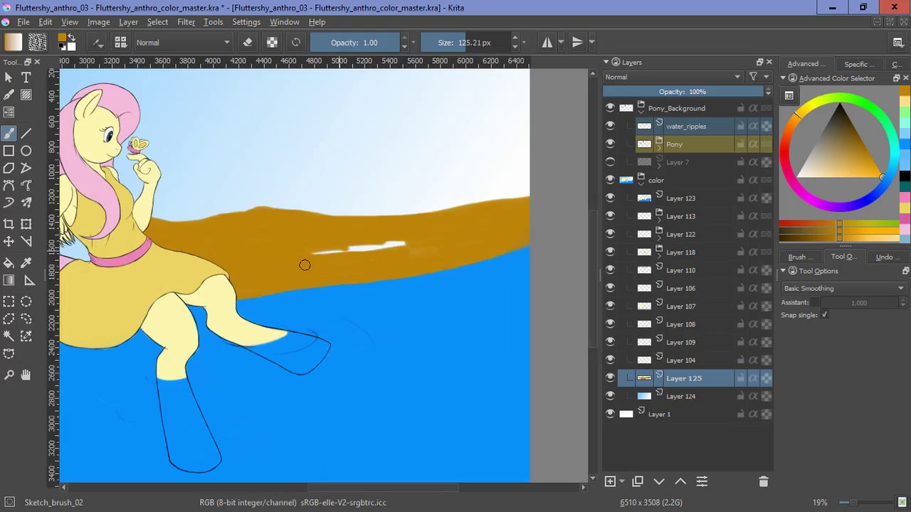
Step: Extend the orange-brown land on Layer 125 behind the character's arm, tail and wings
left_click_drag(213, 246, 416, 285)
left_click_drag(281, 293, 261, 283)
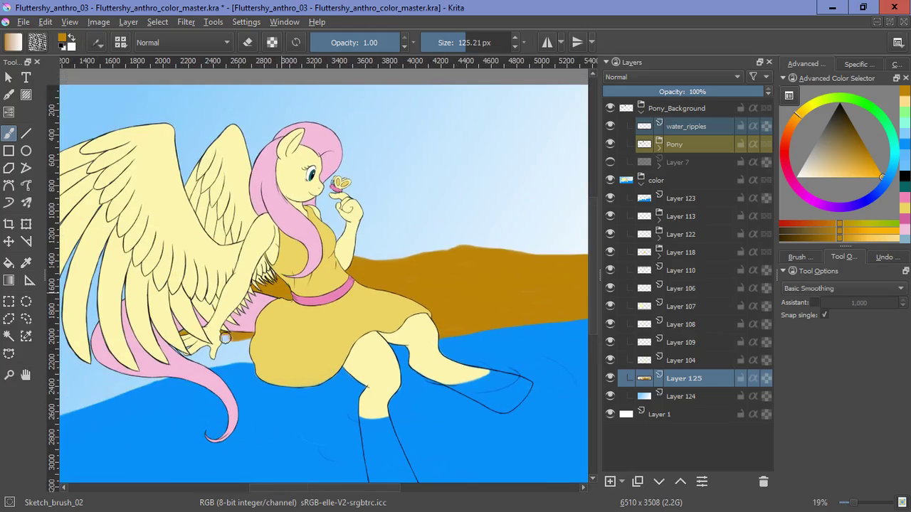
left_click_drag(224, 338, 275, 362)
left_click_drag(116, 367, 294, 334)
mouse_move(345, 344)
left_mouse_down()
mouse_move(91, 414)
mouse_move(168, 386)
mouse_move(84, 392)
mouse_move(272, 353)
mouse_move(93, 376)
left_mouse_up()
mouse_move(249, 253)
left_mouse_down()
mouse_move(93, 265)
mouse_move(209, 280)
mouse_move(80, 284)
mouse_move(140, 307)
mouse_move(232, 306)
mouse_move(82, 377)
mouse_move(160, 332)
mouse_move(285, 331)
mouse_move(163, 347)
mouse_move(221, 350)
mouse_move(124, 338)
left_mouse_up()
left_click_drag(378, 355, 345, 383)
scroll(346, 384, "down", 1)
left_click_drag(354, 292, 384, 274)
Step: Hide Layer 125 and Layer 123, then show Layer 7 and start transforming its shoreline sketch
left_click(611, 378)
left_click(610, 199)
left_click(609, 162)
left_click(667, 164)
left_click(25, 223)
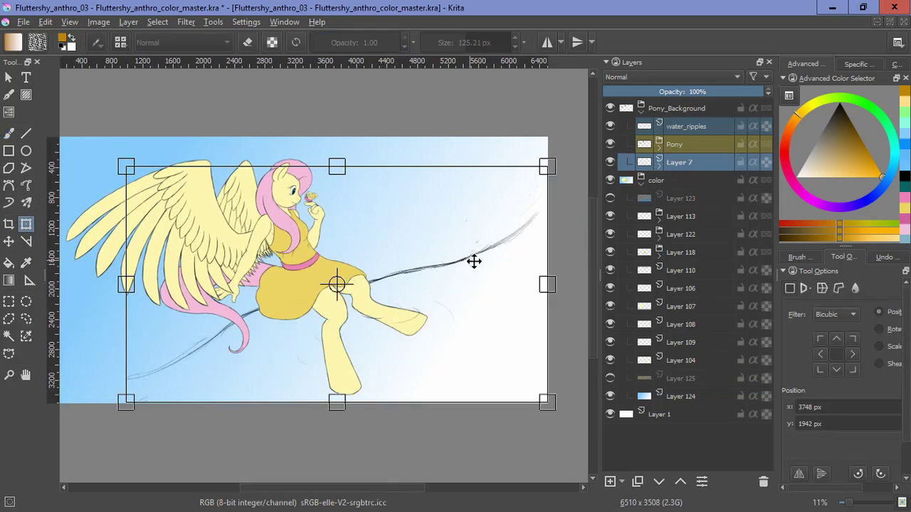
scroll(480, 332, "down", 1)
left_click_drag(284, 378, 215, 384)
left_click_drag(534, 378, 573, 399)
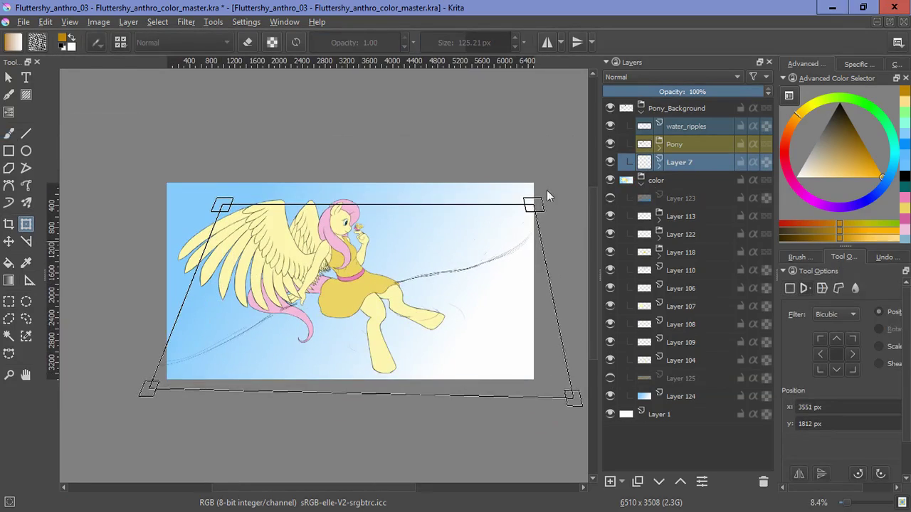
left_click_drag(533, 205, 530, 263)
left_click_drag(222, 205, 168, 287)
left_click_drag(530, 264, 534, 286)
left_click_drag(149, 389, 76, 387)
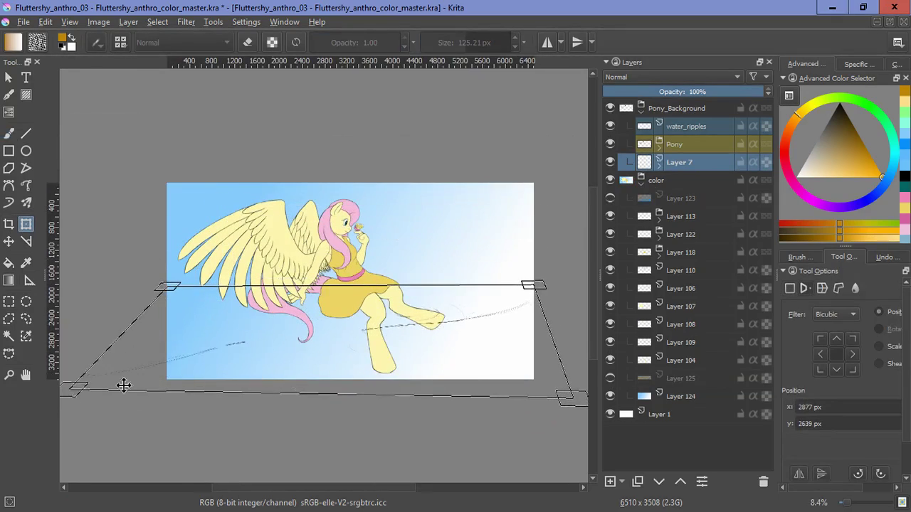
scroll(240, 158, "down", 1)
left_click_drag(488, 339, 564, 341)
left_click_drag(340, 293, 388, 264)
key("ctrl+z")
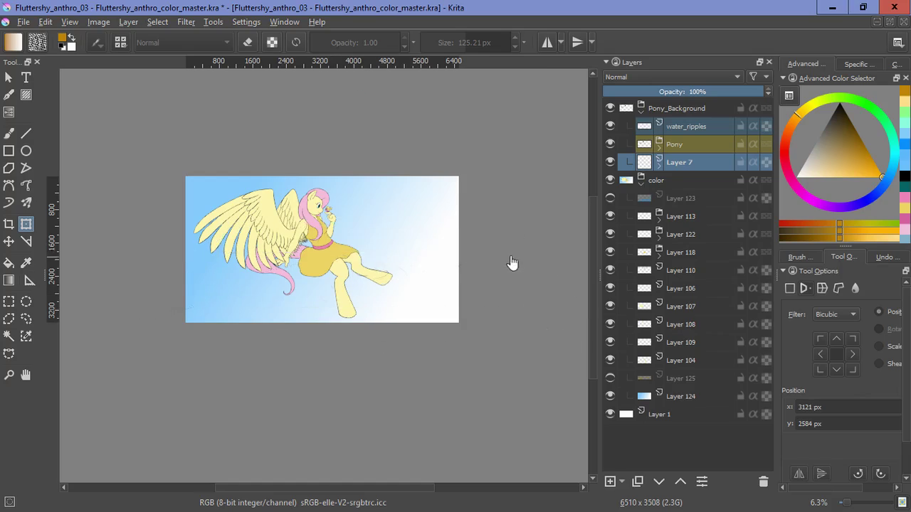
key("Escape")
Step: Show Layer 7's transparency mask and distort the shoreline sketch in perspective so it flattens and widens across the canvas
left_click(658, 166)
left_click(372, 266)
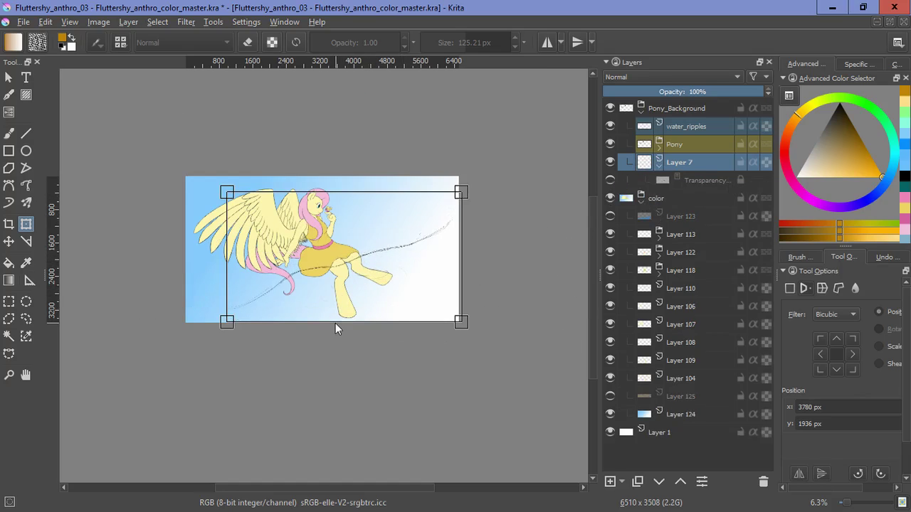
left_click_drag(226, 322, 134, 321)
left_click_drag(461, 192, 486, 212)
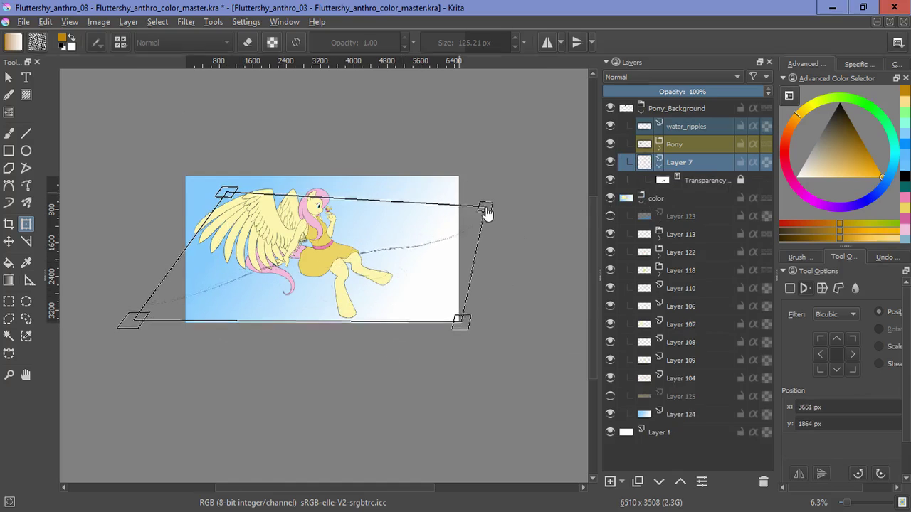
left_click_drag(141, 315, 109, 329)
left_click_drag(230, 201, 188, 243)
left_click_drag(490, 216, 458, 249)
left_click_drag(464, 329, 539, 320)
left_click_drag(188, 241, 181, 254)
left_click_drag(333, 308, 345, 282)
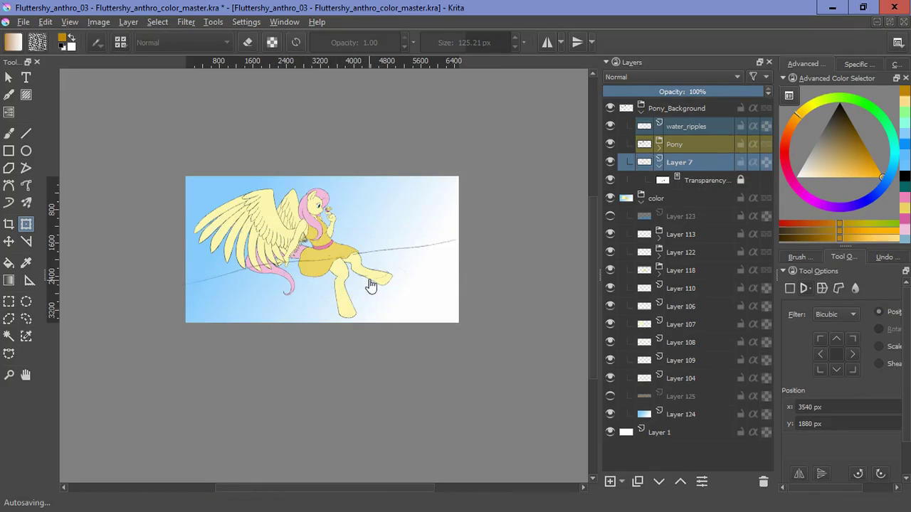
Step: Reposition and rotate the Layer 7 shoreline sketch so it slopes across the full canvas width behind the character
left_click(9, 242)
left_click_drag(370, 262, 410, 259)
key("ctrl+t")
left_click_drag(479, 252, 484, 237)
left_click_drag(326, 246, 324, 246)
left_click_drag(190, 297, 179, 301)
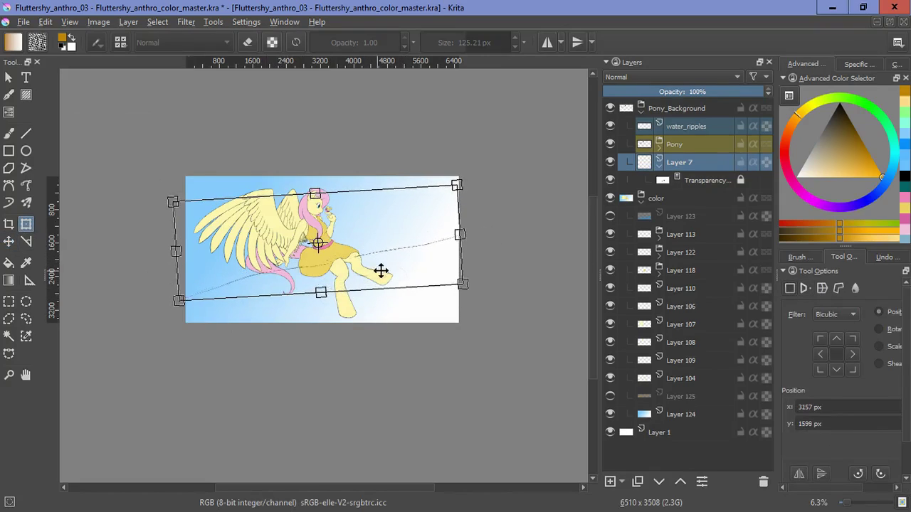
left_click_drag(366, 274, 369, 272)
key("Return")
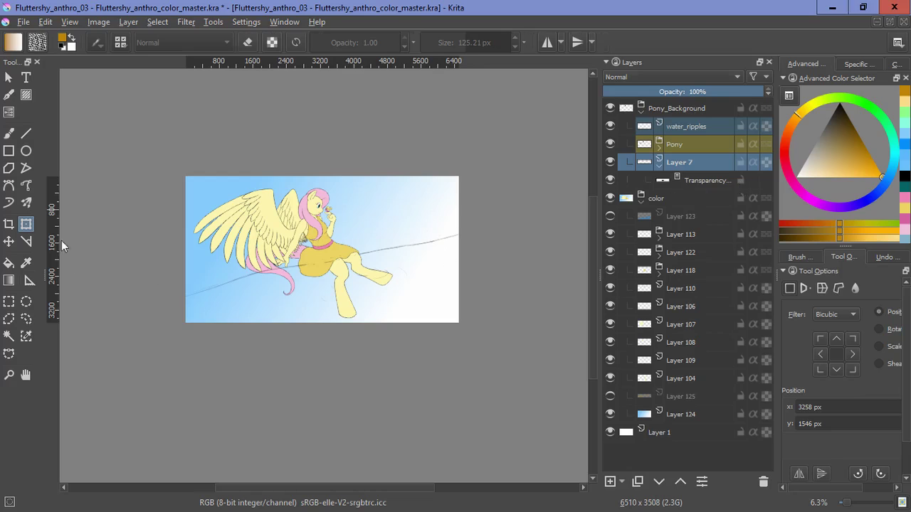
Step: Paint black on Layer 7's transparency mask to hide the shoreline sketch where it crosses the pink tail
key("Page_Down")
key("b")
scroll(325, 285, "up", 5)
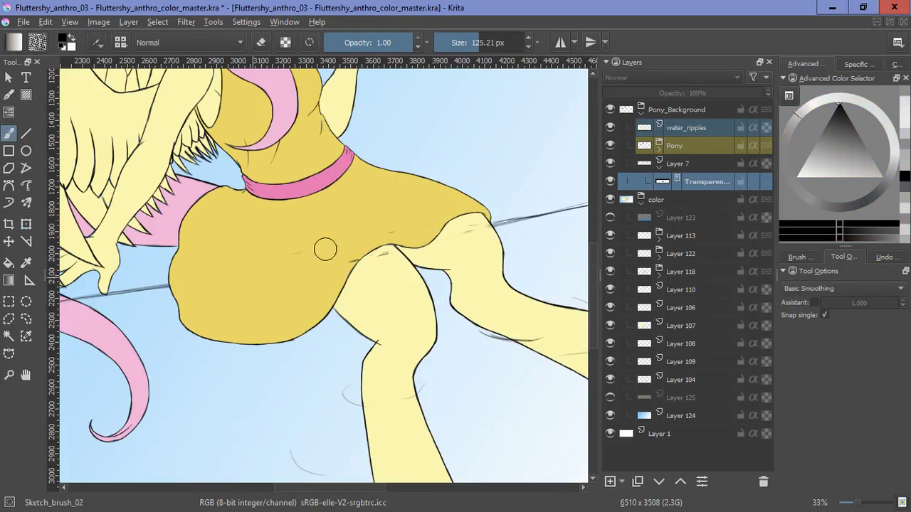
scroll(503, 218, "down", 5)
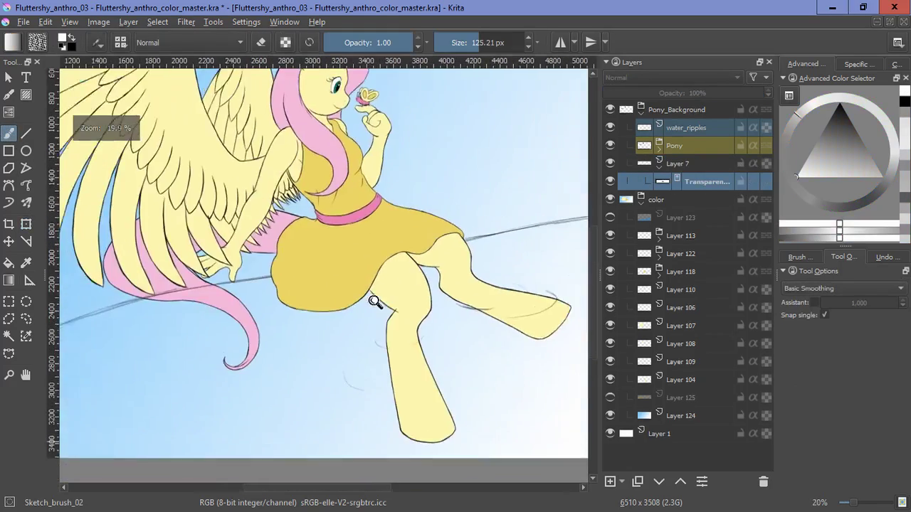
scroll(331, 264, "up", 4)
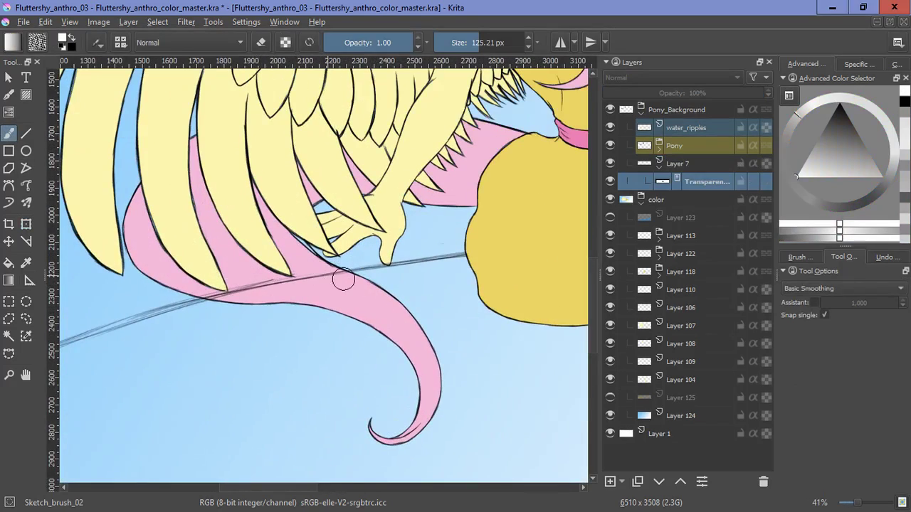
key("x")
left_click_drag(347, 274, 270, 286)
scroll(427, 227, "up", 6)
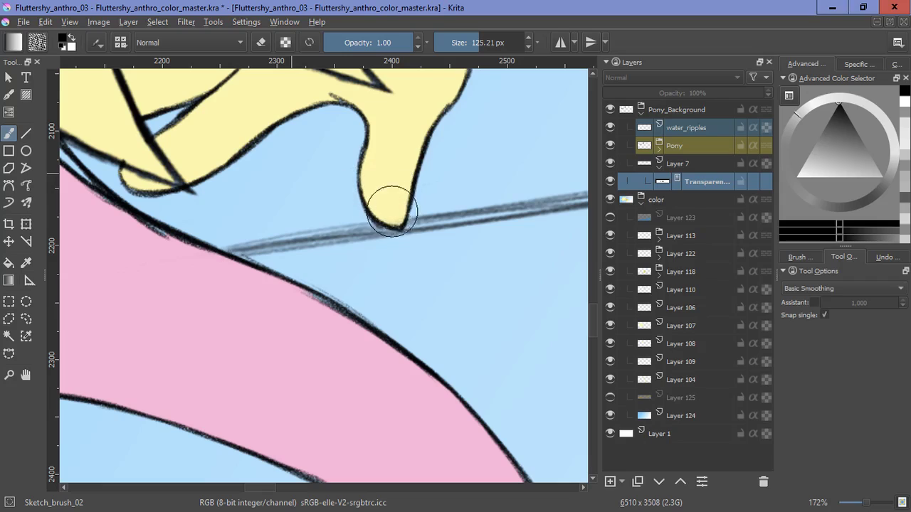
scroll(325, 315, "down", 5)
key("2")
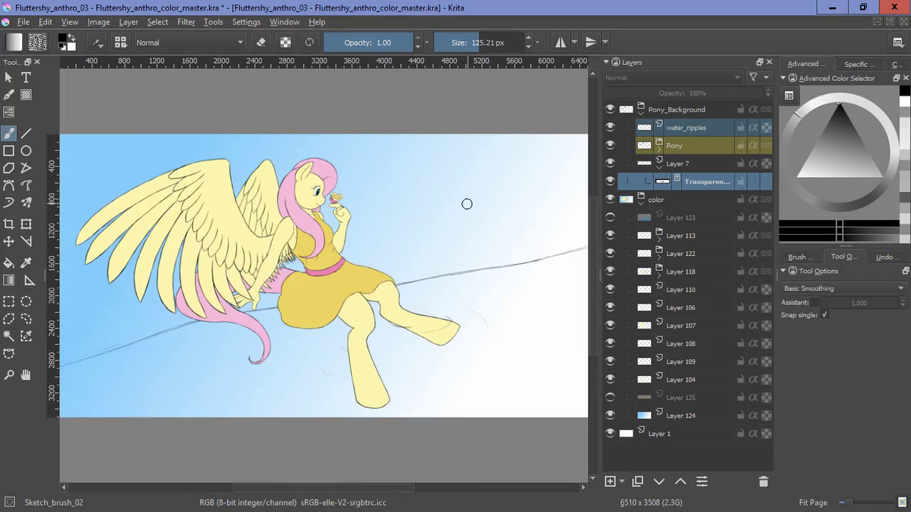
Step: Delete Layer 123 and Layer 125 from the color group
left_click(610, 220)
left_click(611, 218)
left_click(708, 217)
left_click(763, 481)
left_click(681, 377)
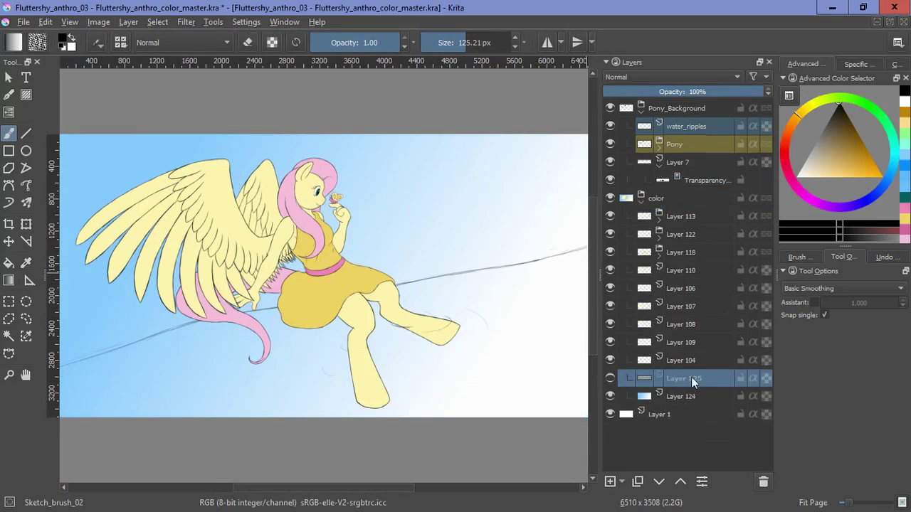
key("shift+Delete")
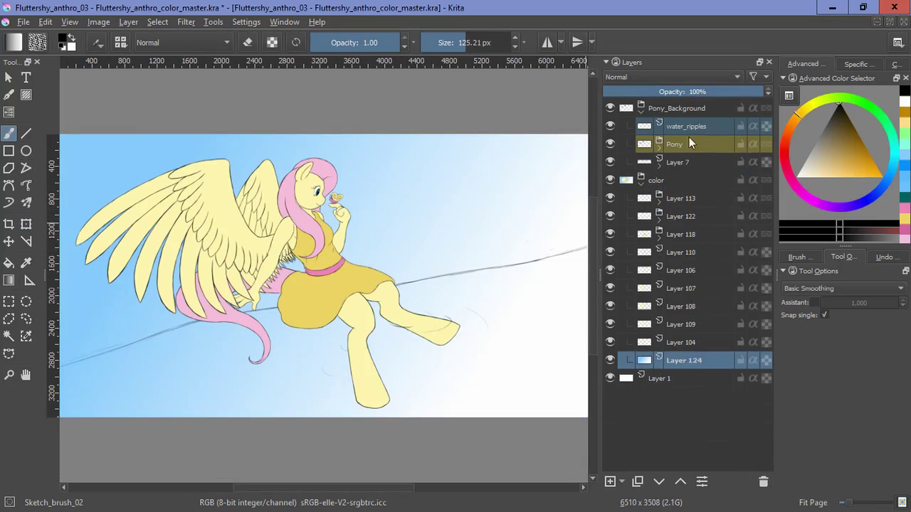
Step: Collapse the Pony_Background group and toggle the layers in the color group to check which part each one colors
left_click(641, 111)
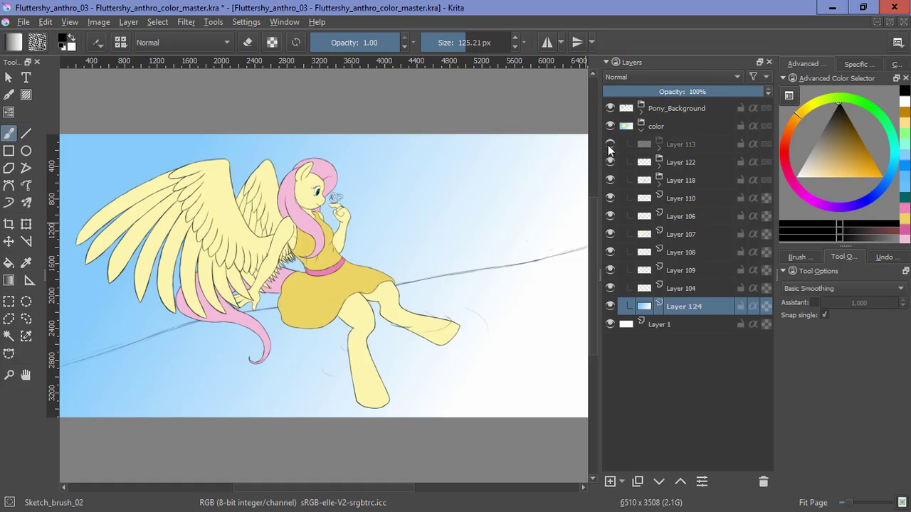
left_click(610, 162)
left_click(610, 180)
left_click(610, 180)
left_click(610, 198)
left_click(610, 234)
left_click(610, 234)
left_click(609, 252)
left_click(610, 252)
left_click(610, 270)
left_click(610, 270)
left_click(610, 288)
left_click(609, 289)
Step: Put Layer 104 in its own group and select its opaque pixels
left_click(682, 288)
key("ctrl+g")
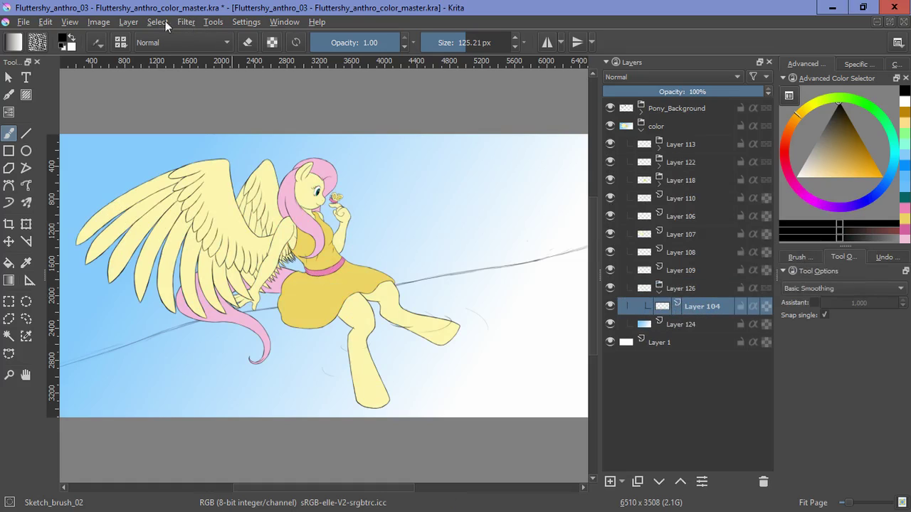
left_click(158, 23)
left_click(215, 209)
Step: Add a transparency mask to the Layer 126 group from the selection and deselect with Layer 104 active
left_click(682, 288)
left_click(621, 482)
left_click(365, 70)
left_click_drag(310, 222, 452, 206)
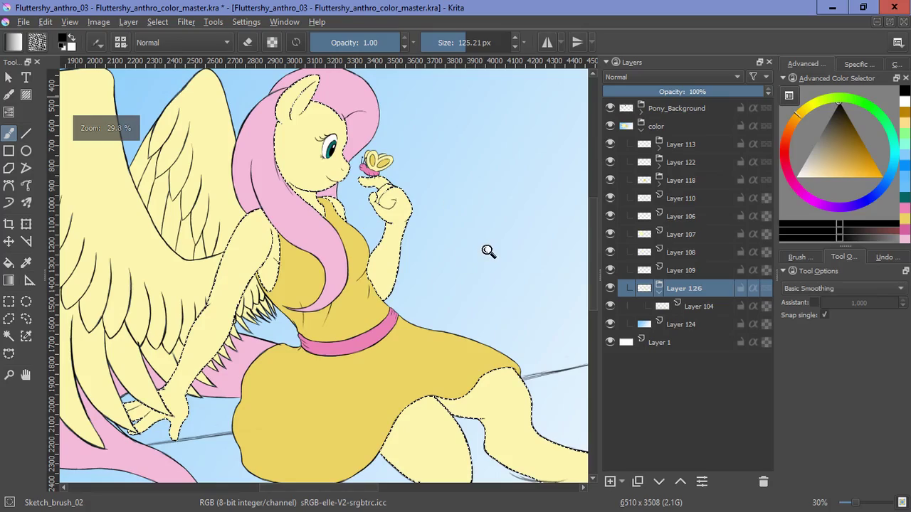
scroll(488, 251, "down", 3)
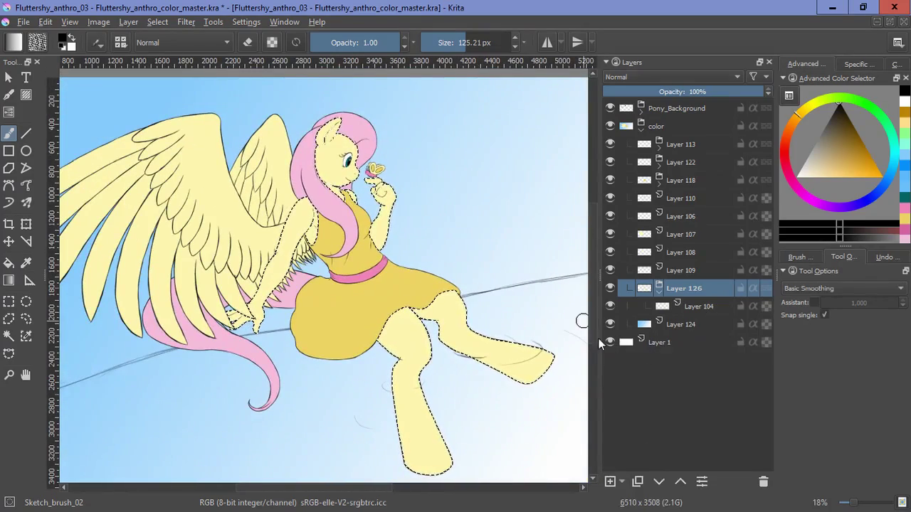
left_click(621, 482)
left_click(658, 406)
left_click(690, 324)
left_click(159, 23)
left_click(162, 53)
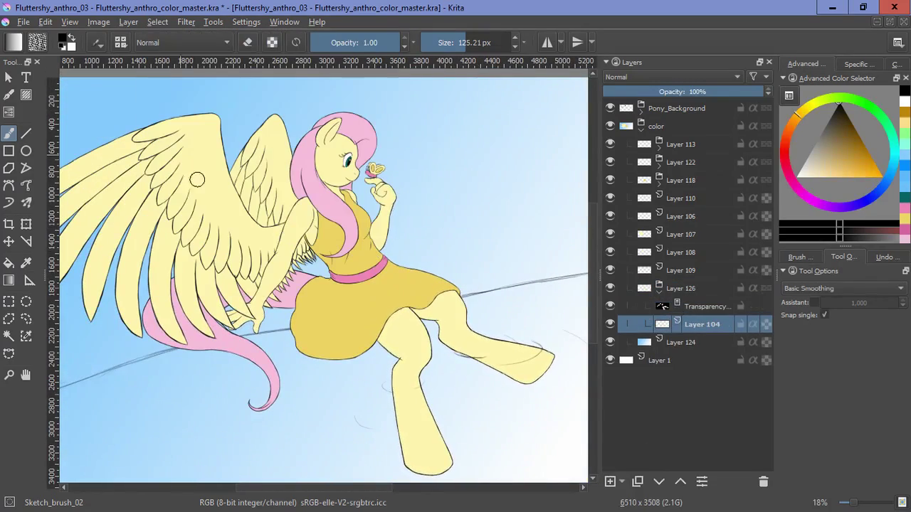
Step: Choose the Bristles_pencil brush and sample the pale yellow skin color from the arm
left_click(800, 257)
left_click(794, 340)
left_click(276, 273, "ctrl")
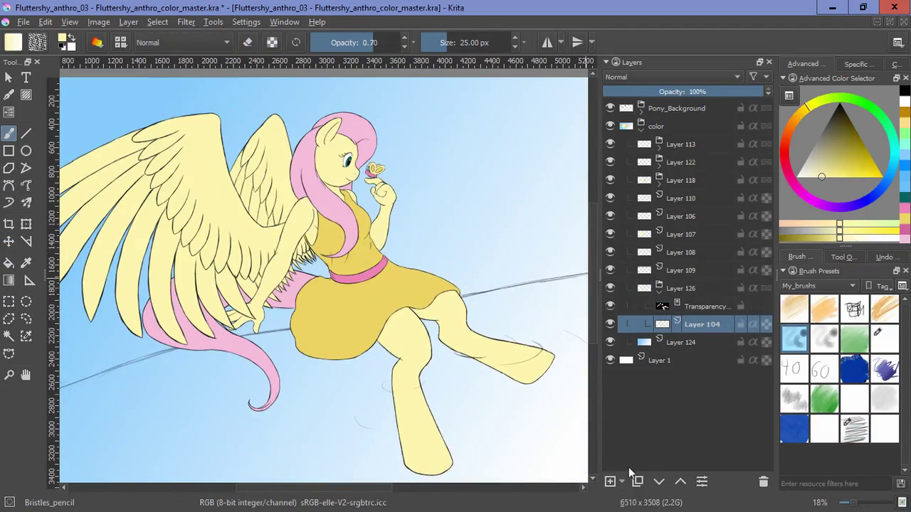
Step: Add a paint layer above Layer 104 and set its blending mode to Multiply
left_click(609, 482)
left_click(673, 77)
left_click(616, 164)
Step: Try a pale yellow shading stroke on the upper arm with Layer 127 in Darken mode and undo it
scroll(406, 135, "up", 4)
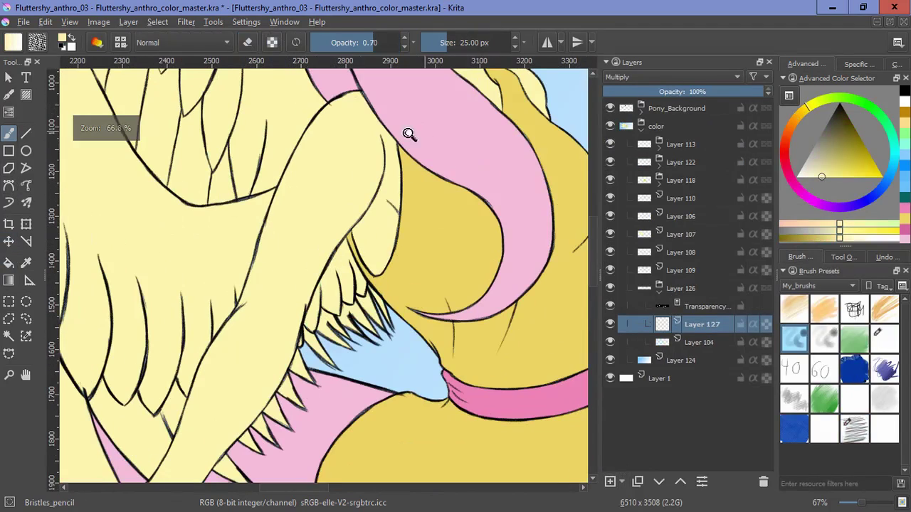
left_click_drag(359, 165, 296, 206)
left_click(676, 77)
left_click(645, 145)
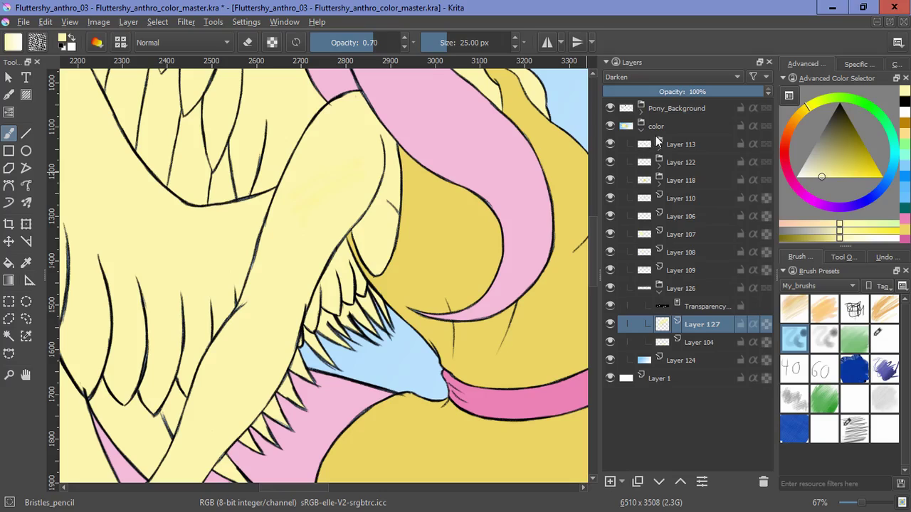
key("ctrl+z")
key("ctrl+z")
Step: Compare several blending modes for Layer 127 and return it to Multiply
left_click(643, 77)
left_click(634, 178)
left_click(658, 77)
left_click(664, 84)
left_click(667, 78)
left_click(755, 46)
left_click(648, 76)
left_click(639, 82)
left_click(640, 77)
left_click(635, 97)
left_click(649, 77)
left_click(630, 165)
Step: Try pale yellow Multiply shading strokes along the upper arm and undo them
left_click_drag(352, 200, 317, 242)
mouse_move(379, 153)
left_mouse_down()
mouse_move(322, 266)
mouse_move(355, 227)
left_mouse_up()
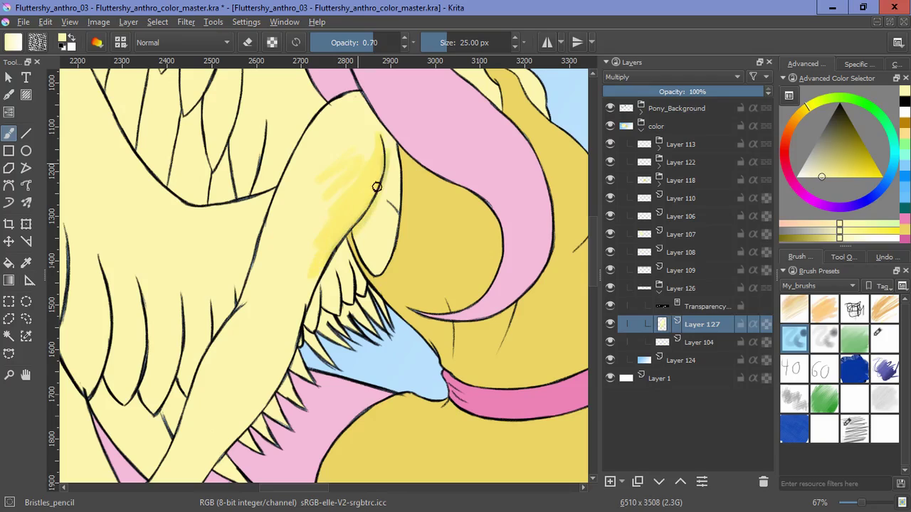
key("ctrl+z")
key("ctrl+z")
key("ctrl+z")
key("ctrl+z")
key("ctrl+z")
key("ctrl+z")
key("ctrl+z")
key("ctrl+z")
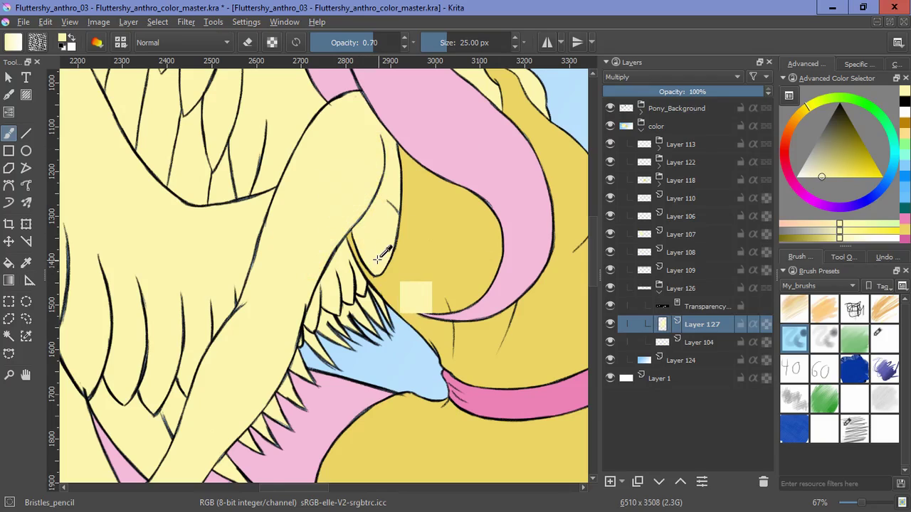
Step: Try the dress's darker yellow as Multiply shading on the upper arm and undo the stroke
left_click(420, 251, "ctrl")
left_click(364, 170)
key("ctrl+z")
left_click(665, 78)
left_click(630, 165)
left_click_drag(365, 150, 317, 219)
left_click_drag(370, 158, 323, 241)
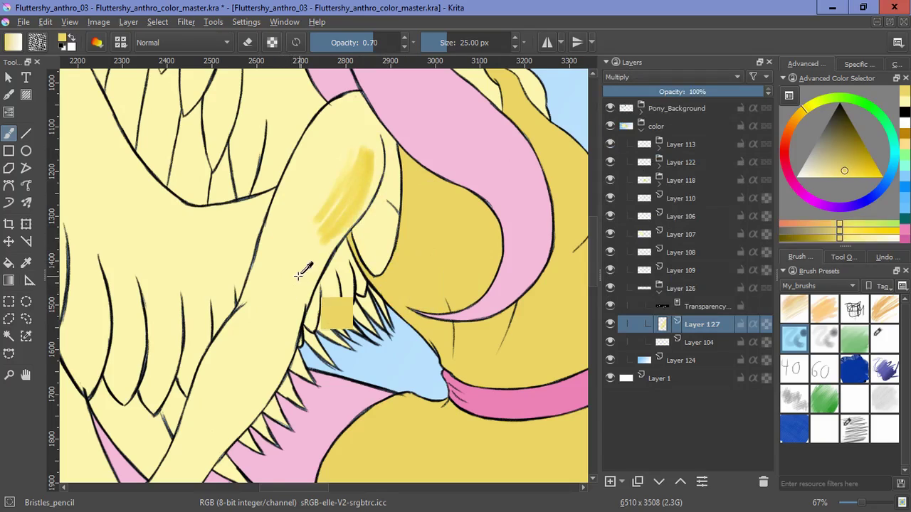
key("ctrl+z")
Step: Try light blue and light green from the color history as shading on the upper arm and undo the strokes
left_click(904, 176)
left_click_drag(365, 151, 332, 228)
left_click_drag(372, 158, 339, 226)
key("ctrl+z")
key("ctrl+z")
left_click(904, 166)
left_click_drag(372, 153, 334, 230)
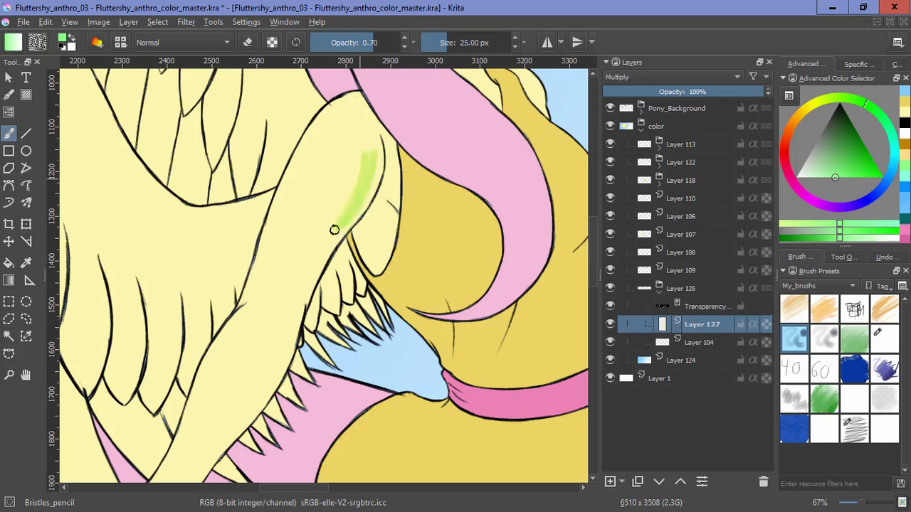
key("ctrl+z")
Step: Sample the dress's yellow, brush a test stroke on the upper arm and try other blending modes on Layer 127
left_click(463, 208, "ctrl")
left_click_drag(371, 153, 334, 231)
left_click(644, 77)
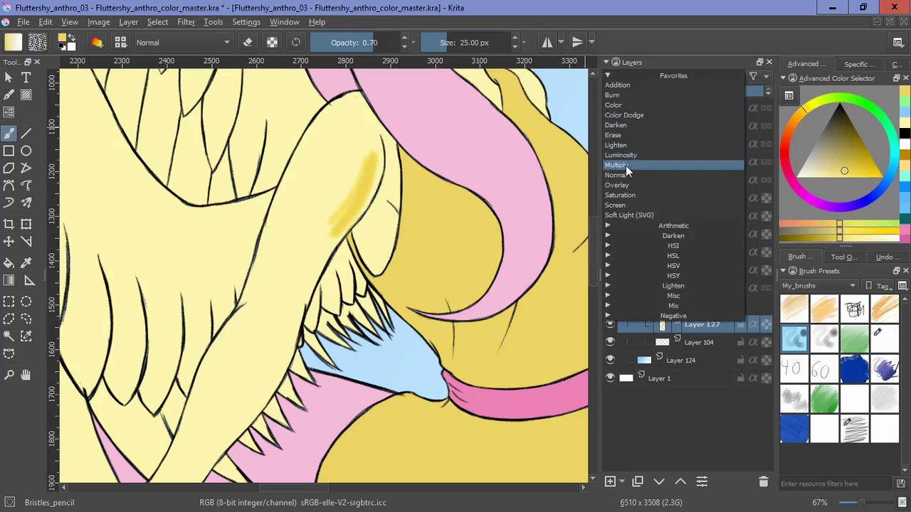
left_click(625, 155)
left_click(655, 75)
left_click(624, 132)
Step: Set Layer 127 to Normal and undo all test strokes on the arm
mouse_move(352, 151)
left_mouse_down()
mouse_move(317, 244)
mouse_move(376, 133)
left_mouse_up()
key("ctrl+z")
key("ctrl+z")
left_click(644, 77)
left_click(628, 173)
left_click_drag(306, 190, 268, 274)
key("ctrl+z")
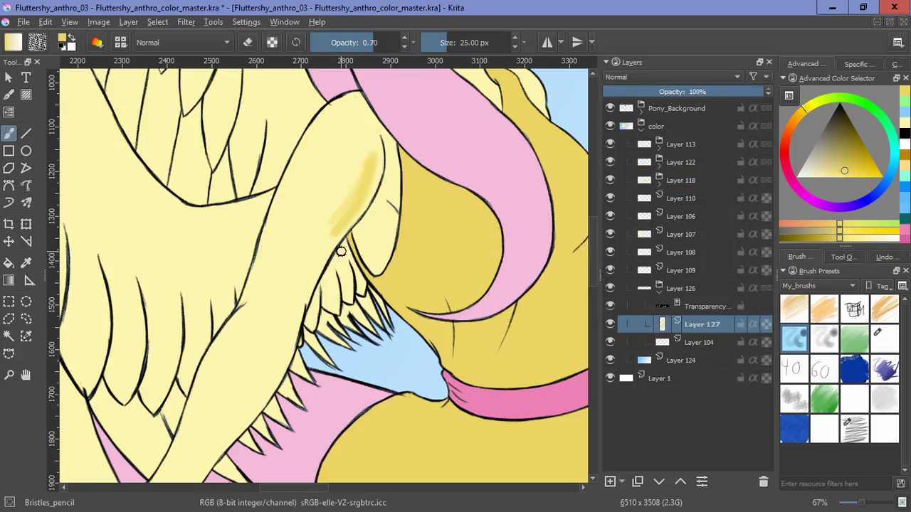
key("ctrl+z")
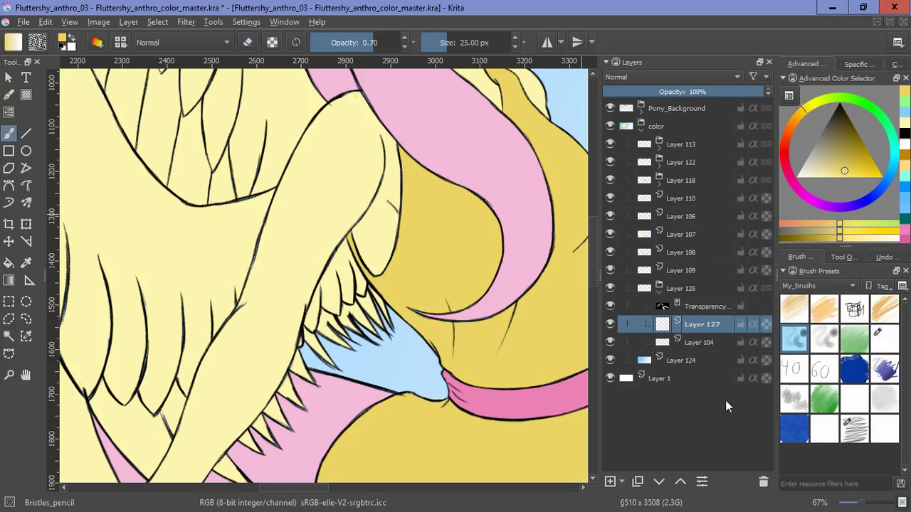
Step: Shade the skin area between upper arm and dress with dress yellow, and set Layer 127 to Multiply at 52% opacity
scroll(402, 185, "up", 2)
mouse_move(304, 278)
left_mouse_down()
mouse_move(338, 358)
mouse_move(342, 254)
left_mouse_up()
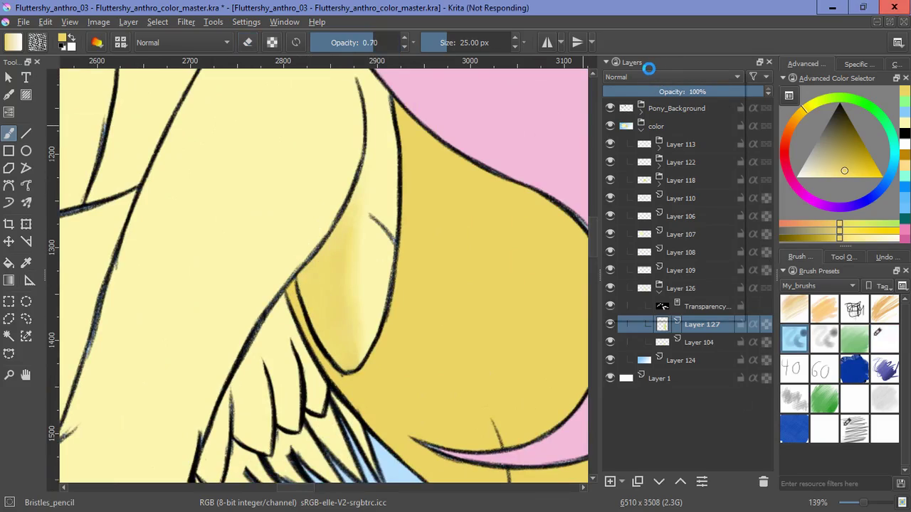
left_click(647, 76)
left_click(675, 79)
left_click(636, 165)
left_click(694, 93)
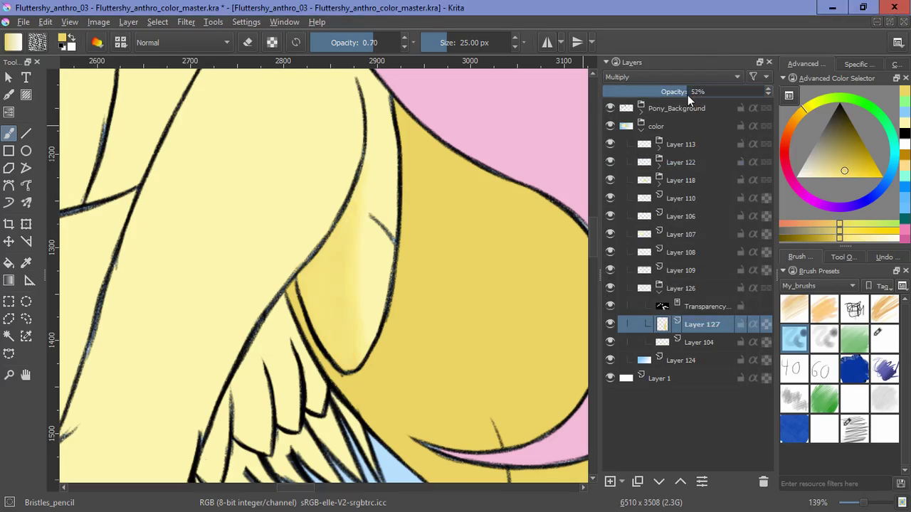
Step: Add a layer above Layer 127, set it to Multiply at 50% opacity, and brush a darker test shade between upper arm and dress
key("Insert")
left_click(665, 77)
left_click(667, 166)
left_click(683, 92)
left_click_drag(325, 290, 307, 306)
key(".")
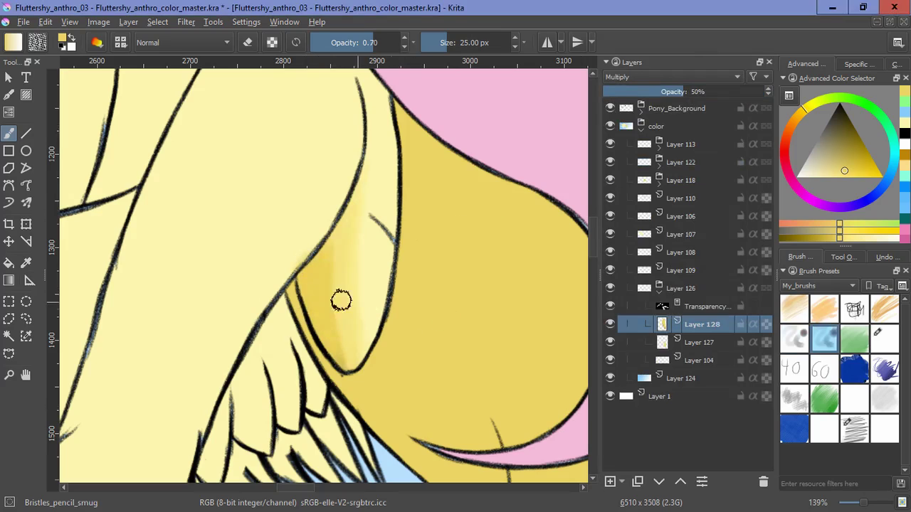
Step: Reselect Layer 127 and shade the edges of the raised arm around the elbow
key("Page_Down")
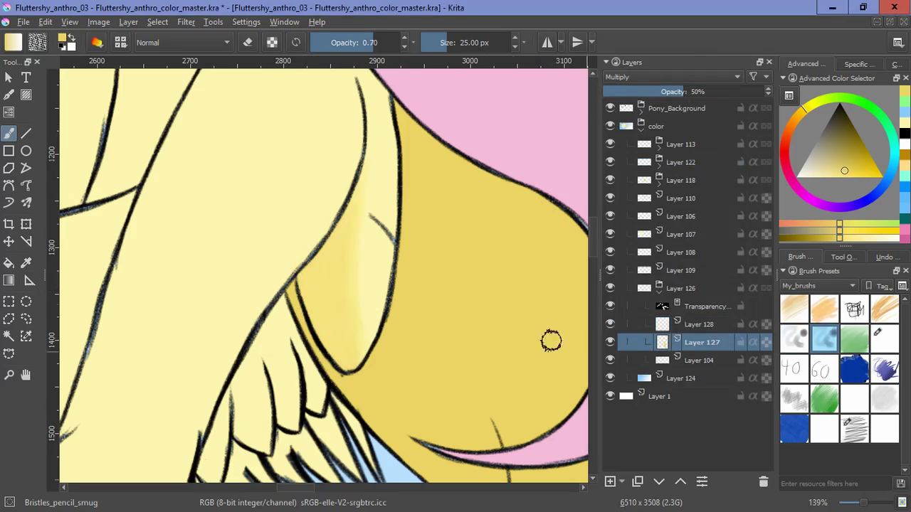
mouse_move(314, 137)
left_mouse_down()
mouse_move(263, 220)
mouse_move(234, 372)
left_mouse_up()
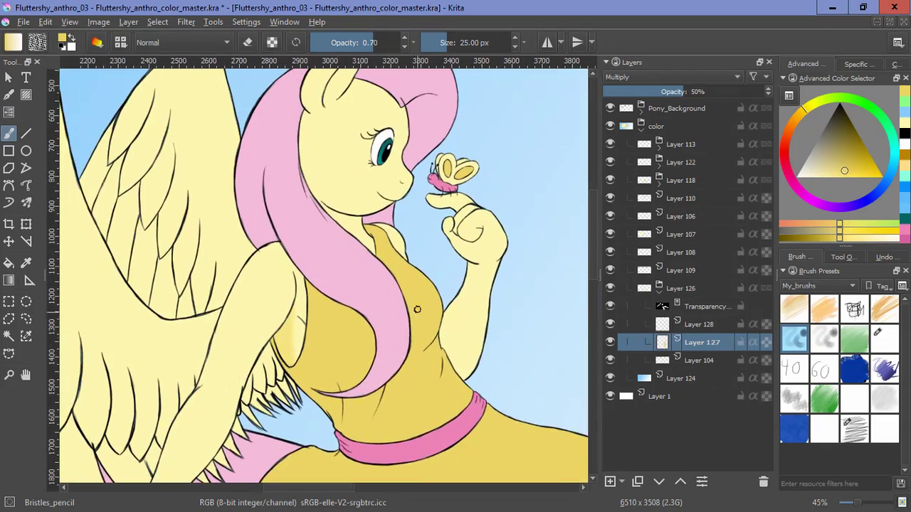
left_click_drag(441, 347, 469, 286)
left_click_drag(352, 263, 388, 327)
left_click_drag(435, 382, 479, 316)
left_click_drag(391, 307, 436, 339)
left_click_drag(479, 296, 503, 224)
Step: Shade the raised hand's palm, curled fingers, pointing finger and wrist with dress yellow
mouse_move(350, 263)
left_mouse_down()
mouse_move(370, 143)
mouse_move(368, 435)
left_mouse_up()
mouse_move(357, 208)
left_mouse_down()
mouse_move(448, 277)
mouse_move(413, 232)
left_mouse_up()
left_click_drag(445, 199, 374, 180)
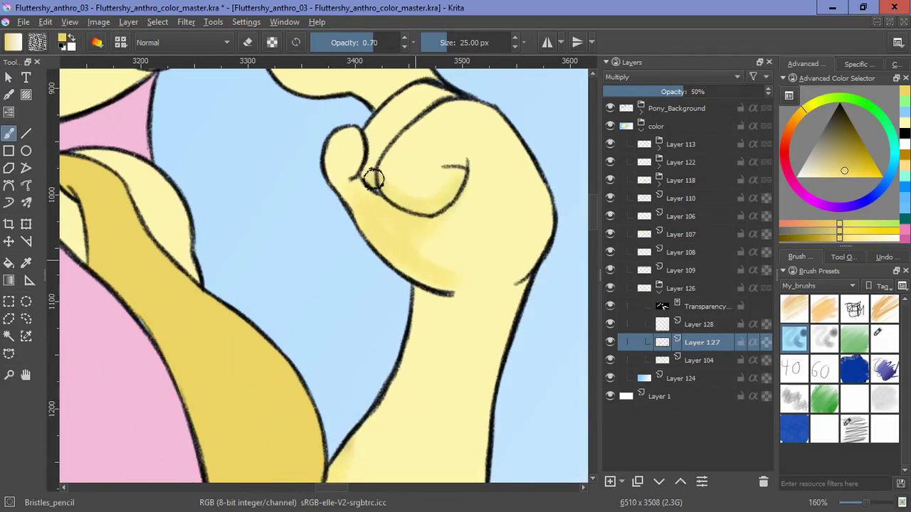
left_click_drag(479, 167, 528, 271)
left_click_drag(381, 250, 390, 285)
mouse_move(427, 202)
left_mouse_down()
mouse_move(339, 180)
mouse_move(358, 145)
mouse_move(387, 191)
left_mouse_up()
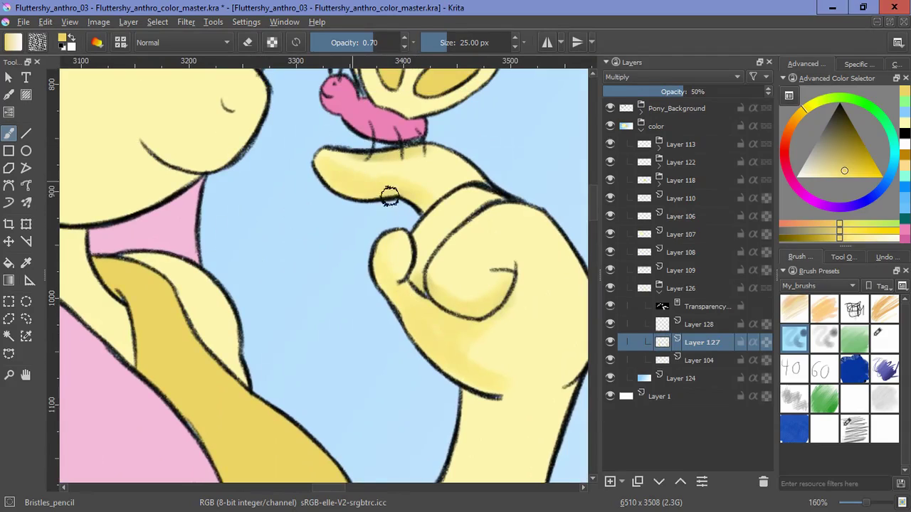
scroll(390, 350, "down", 4)
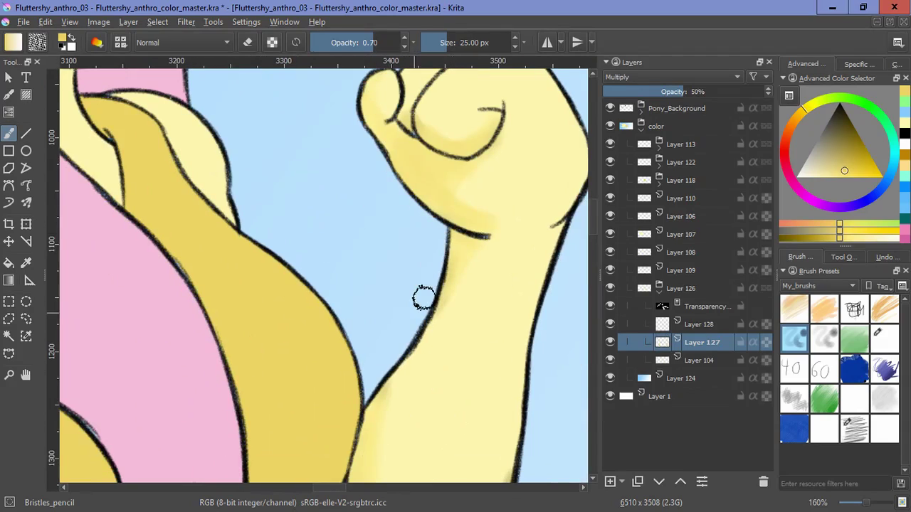
Step: Shade the neck beneath the jaw and the back edge of the face along the mane
scroll(427, 327, "up", 8)
scroll(132, 299, "left", 3)
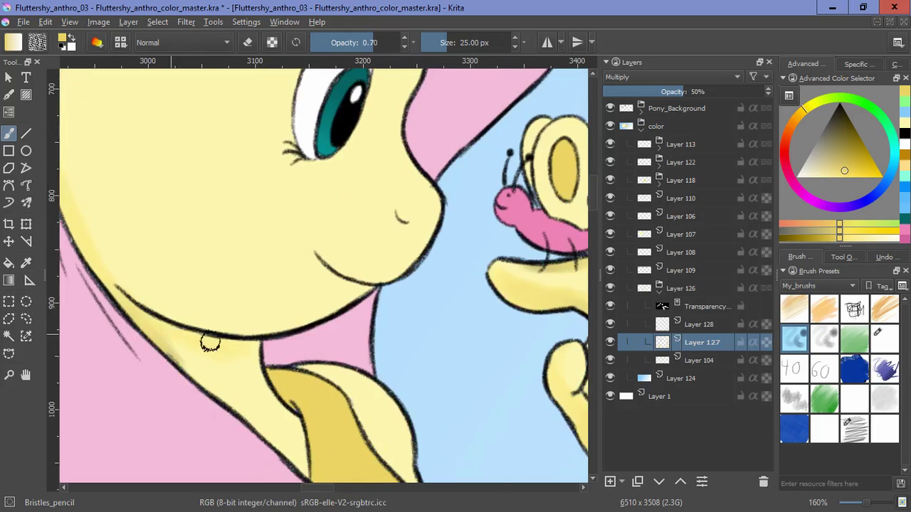
scroll(199, 334, "up", 4)
scroll(200, 334, "left", 3)
scroll(195, 362, "up", 5)
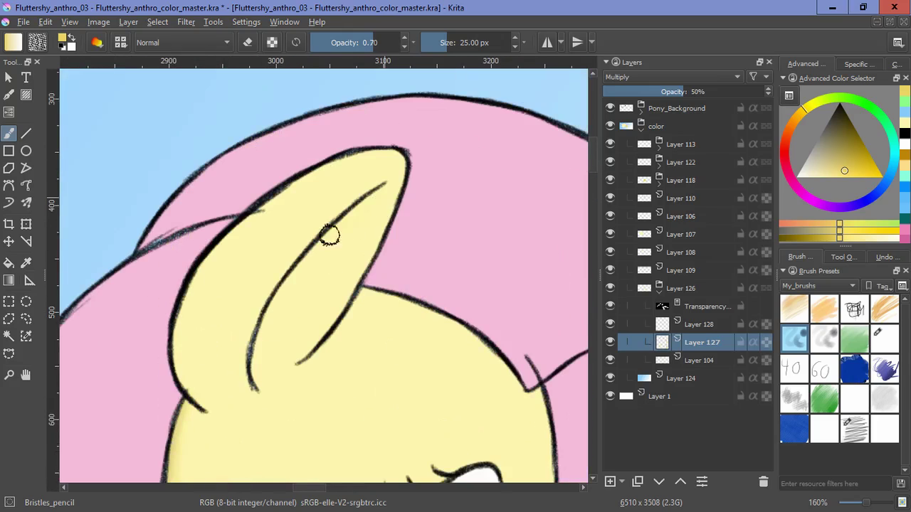
Step: Shade the inner ear and the forehead along the hairline
scroll(427, 227, "down", 4)
scroll(427, 228, "right", 3)
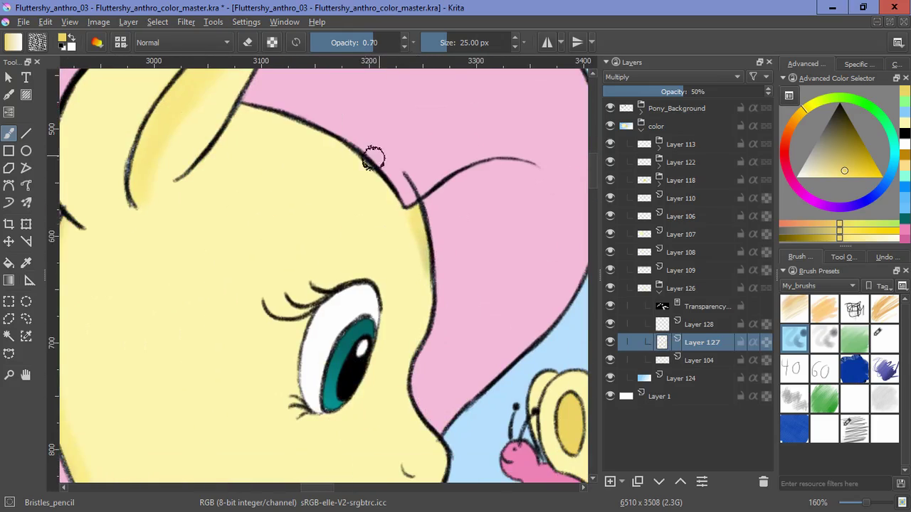
key("space")
left_click_drag(365, 164, 426, 226)
left_click_drag(455, 262, 322, 179)
left_click_drag(407, 219, 336, 186)
Step: Shade the upper fingers of the resting hand behind the wing feathers
key("ctrl+space")
left_click_drag(343, 248, 292, 343)
key("space")
left_click_drag(235, 466, 311, 232)
key("ctrl+space")
left_click_drag(174, 441, 285, 249)
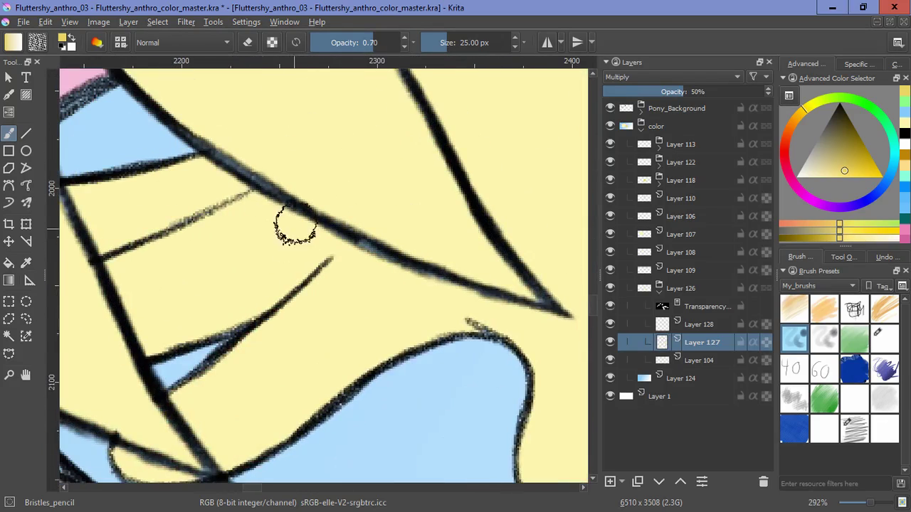
left_click_drag(238, 185, 104, 243)
left_click_drag(206, 170, 89, 187)
left_click_drag(148, 340, 306, 270)
left_click_drag(331, 220, 376, 275)
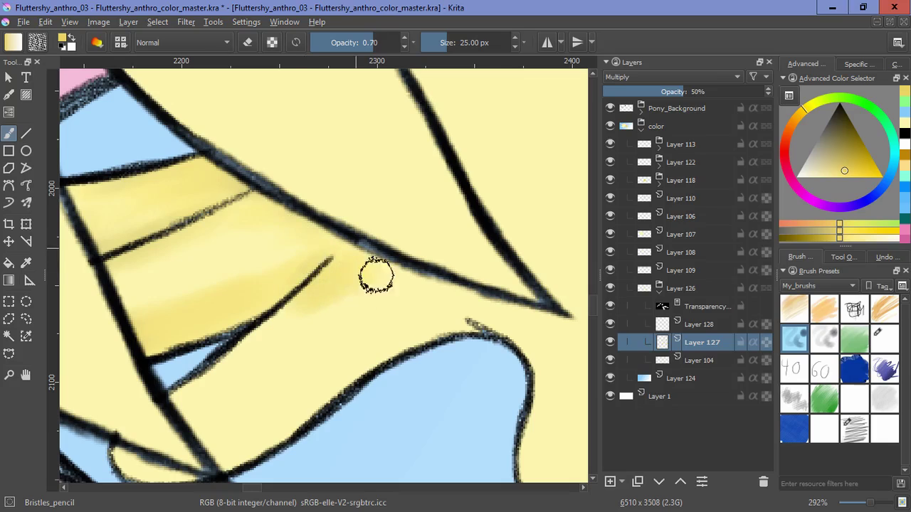
Step: Shade the underside of the resting hand and its lowest finger
left_click_drag(450, 336, 234, 463)
left_click_drag(269, 439, 355, 354)
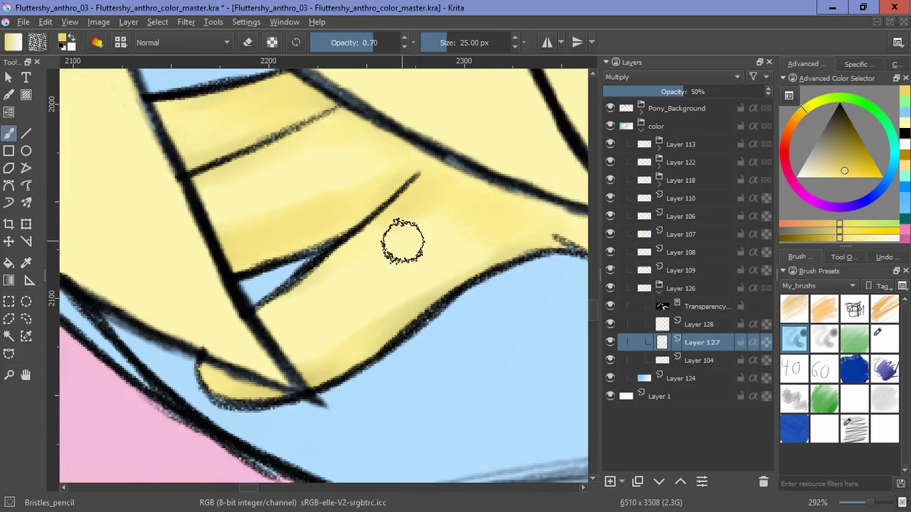
left_click_drag(402, 242, 214, 315)
left_click_drag(348, 320, 191, 420)
left_click_drag(362, 436, 230, 312)
left_click_drag(301, 246, 313, 377)
Step: Shade the resting forearm's lower edge and the far thigh beneath the dress hem
left_click_drag(441, 99, 340, 470)
mouse_move(383, 217)
left_mouse_down()
mouse_move(348, 343)
mouse_move(293, 353)
left_mouse_up()
mouse_move(278, 357)
left_mouse_down()
mouse_move(498, 120)
mouse_move(345, 306)
mouse_move(440, 172)
left_mouse_up()
scroll(504, 117, "down", 3)
left_click_drag(436, 163, 393, 248)
mouse_move(240, 434)
left_mouse_down()
mouse_move(321, 197)
mouse_move(477, 178)
left_mouse_up()
left_click_drag(465, 281, 426, 434)
left_click_drag(285, 168, 234, 306)
left_click_drag(498, 426, 297, 274)
left_click_drag(356, 285, 362, 178)
mouse_move(221, 284)
left_mouse_down()
mouse_move(284, 331)
mouse_move(260, 293)
left_mouse_up()
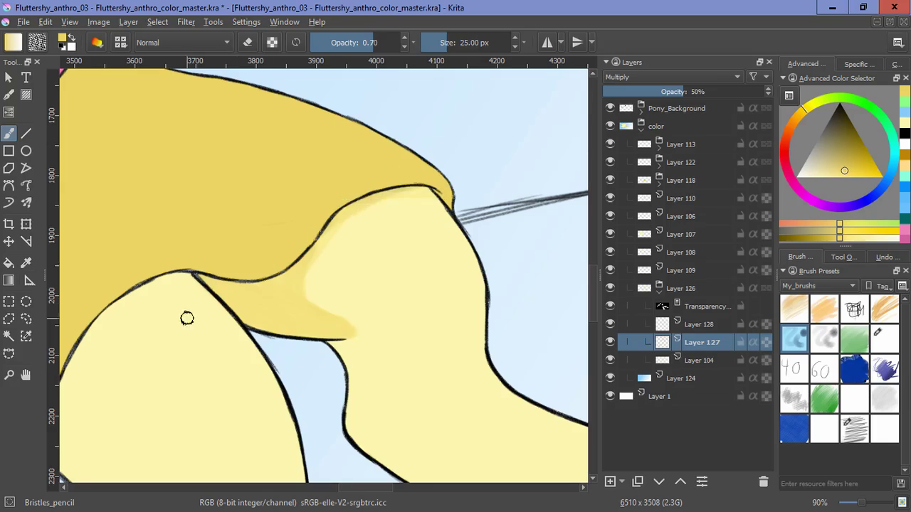
Step: Shade the near thigh along the dress hem and underside, and paint a shadow band across the lower leg
left_click_drag(186, 318, 403, 171)
left_click_drag(288, 342, 236, 267)
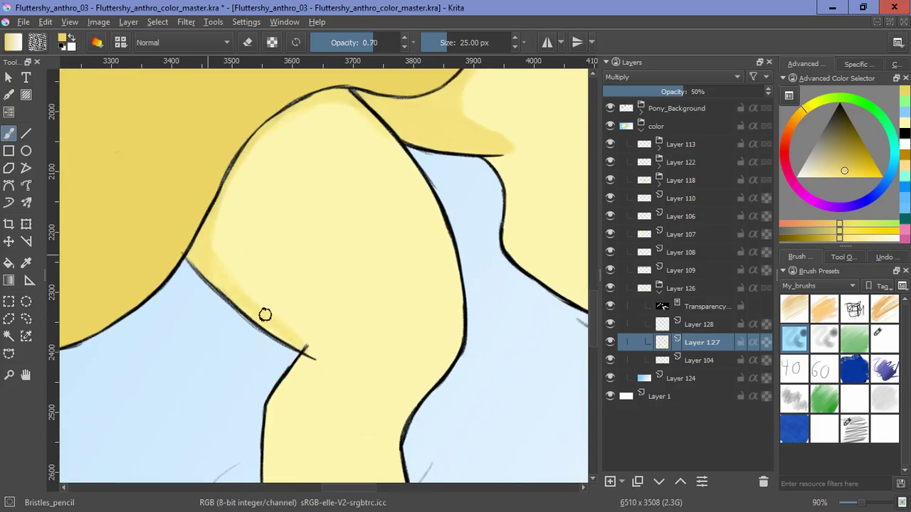
mouse_move(280, 331)
left_mouse_down()
mouse_move(268, 110)
mouse_move(257, 289)
mouse_move(248, 136)
left_mouse_up()
mouse_move(249, 155)
left_mouse_down()
mouse_move(384, 140)
mouse_move(233, 130)
mouse_move(317, 195)
mouse_move(397, 180)
left_mouse_up()
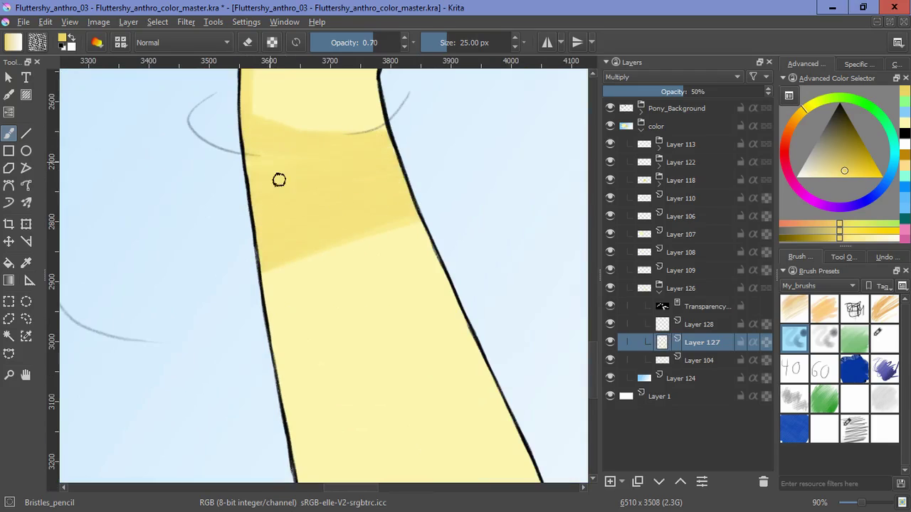
left_click_drag(280, 148, 363, 260)
left_click_drag(442, 201, 465, 193)
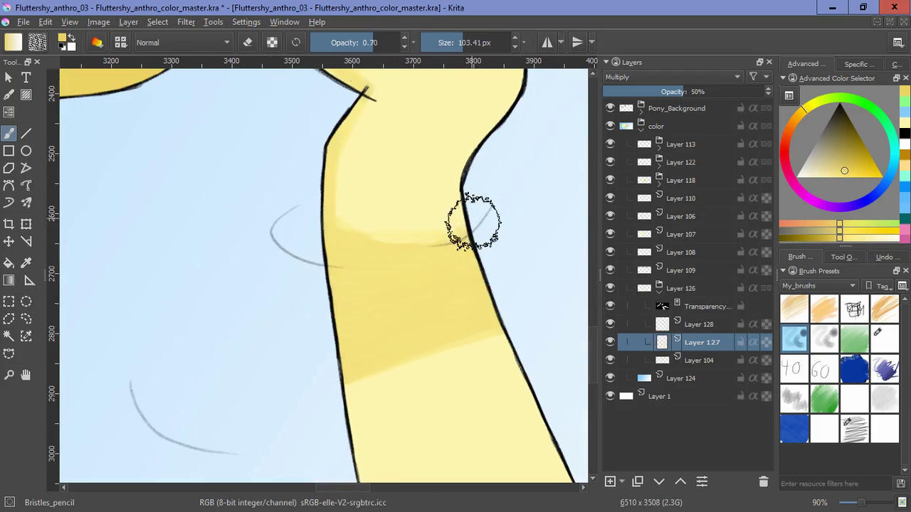
Step: Blend the shadow band on the near lower leg with the Bristles_pencil_smug brush at about 82 px
left_click(291, 46)
left_click(834, 347)
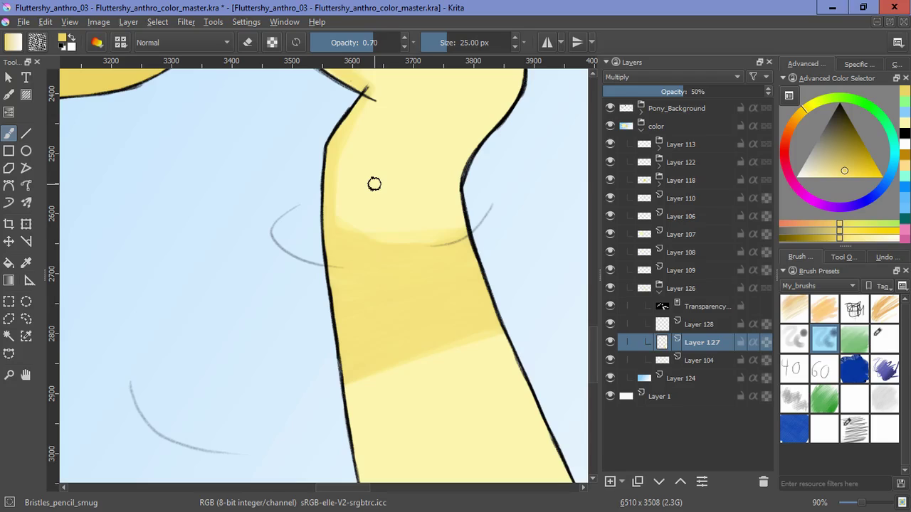
left_click_drag(442, 268, 486, 203)
left_click_drag(441, 306, 312, 165)
mouse_move(328, 187)
left_mouse_down()
mouse_move(259, 225)
mouse_move(177, 225)
mouse_move(245, 263)
left_mouse_up()
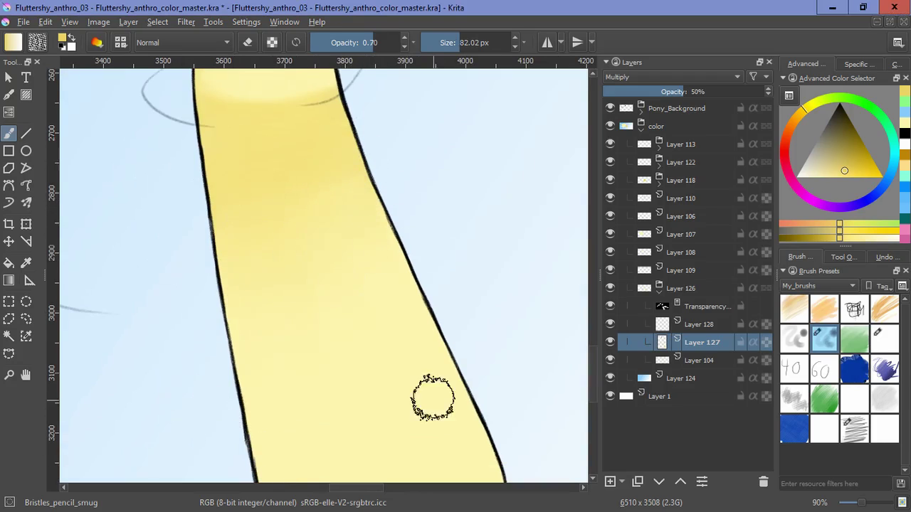
Step: Shade the far lower leg with Bristles_pencil at about 103 px and soften it with Bristles_pencil_smug
left_click_drag(433, 397, 527, 242)
left_click_drag(542, 241, 301, 291)
mouse_move(276, 245)
left_mouse_down()
mouse_move(335, 341)
mouse_move(281, 319)
left_mouse_up()
key("/")
mouse_move(160, 300)
left_mouse_down()
mouse_move(336, 218)
mouse_move(420, 279)
left_mouse_up()
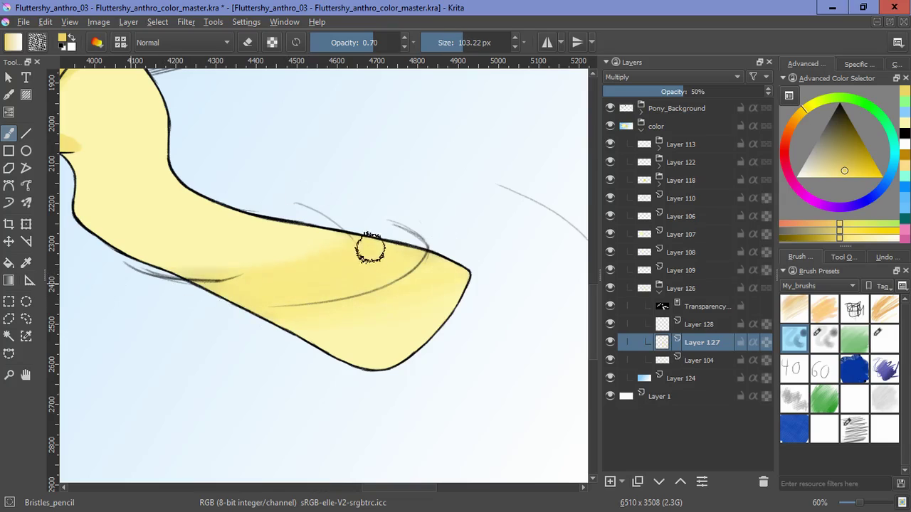
key("slash")
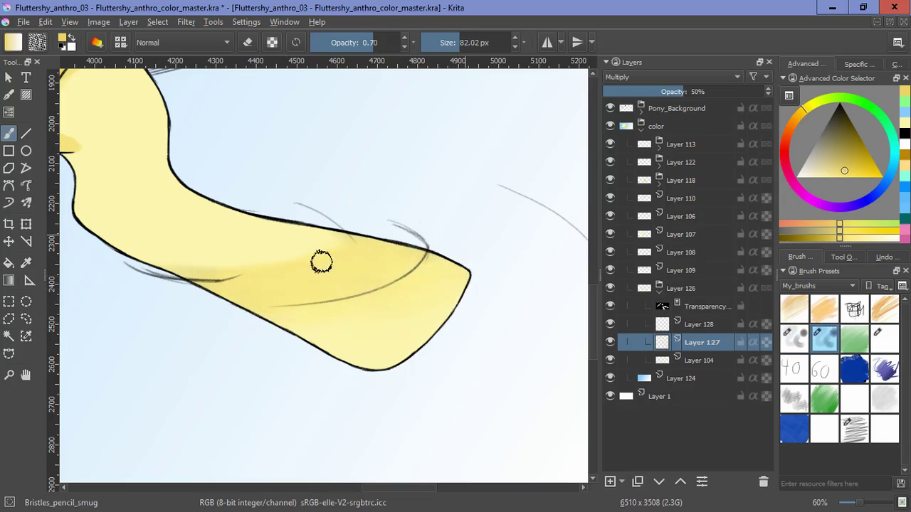
left_click_drag(342, 345, 309, 382)
left_click_drag(310, 381, 444, 277)
Step: Blend the shading on the raised arm and hand, the inner ear, the forehead and the side of the face
left_click_drag(242, 100, 309, 398)
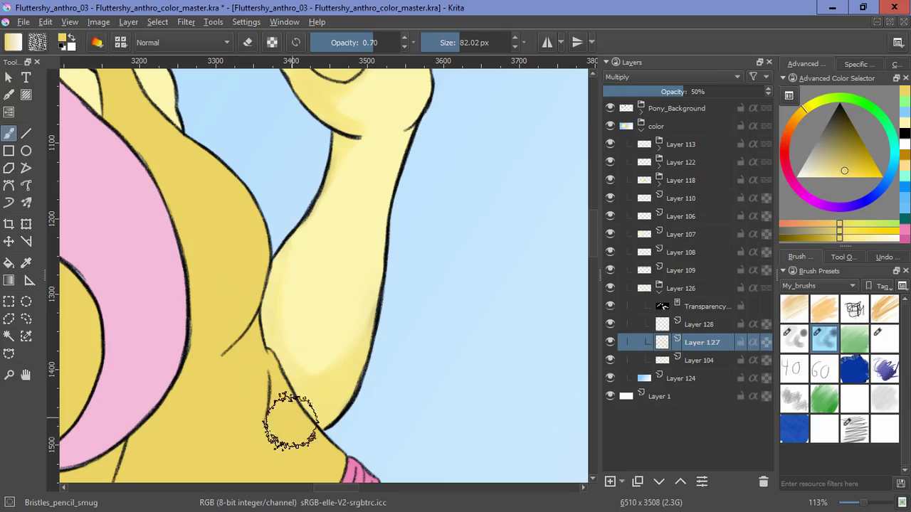
scroll(299, 388, "up", 3)
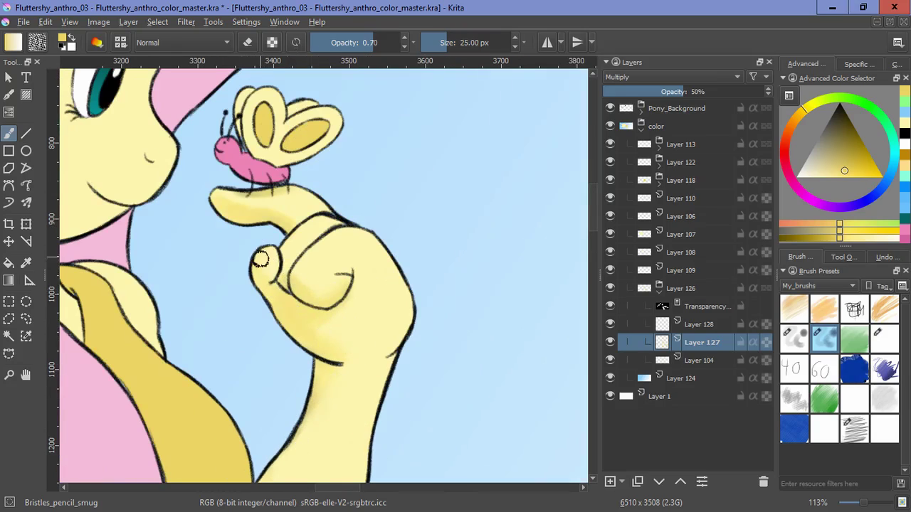
left_click_drag(221, 171, 476, 433)
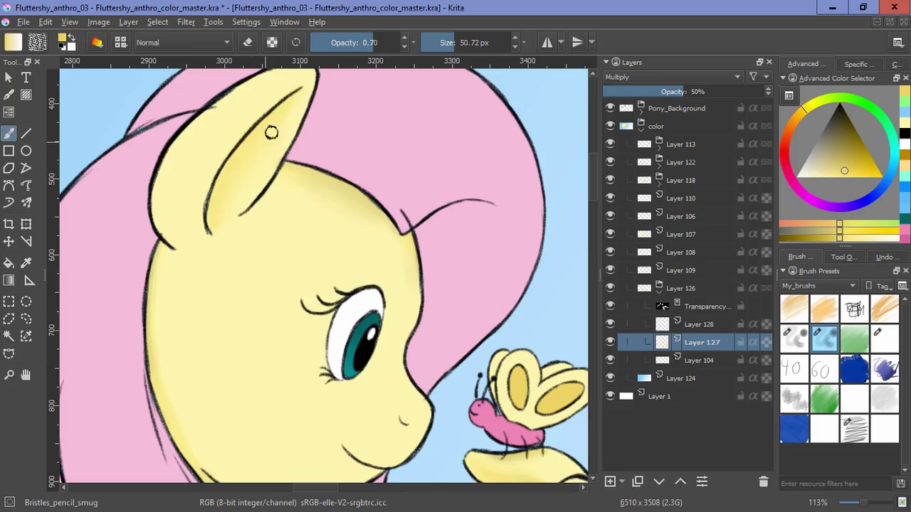
left_click_drag(214, 319, 259, 166)
left_click_drag(195, 207, 202, 108)
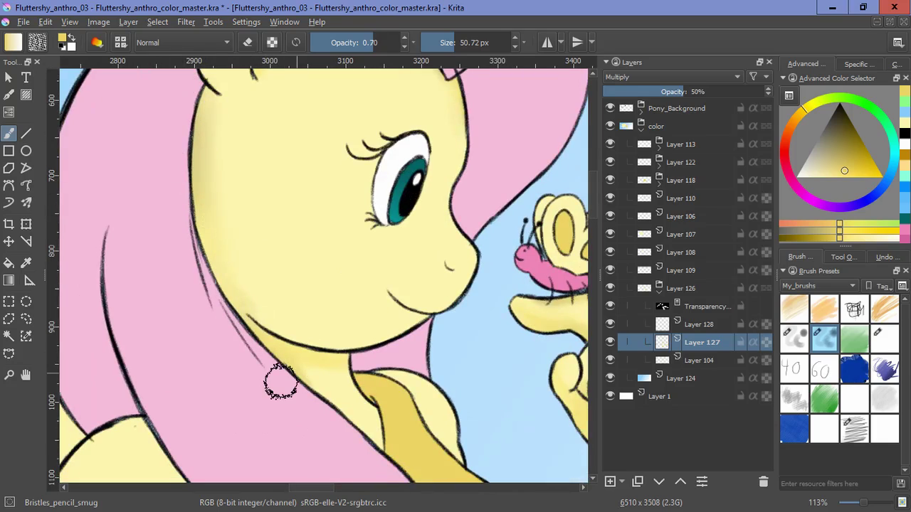
Step: Blend the shading beside the upper arm, along the resting forearm and on the resting hand
left_click_drag(214, 478, 323, 70)
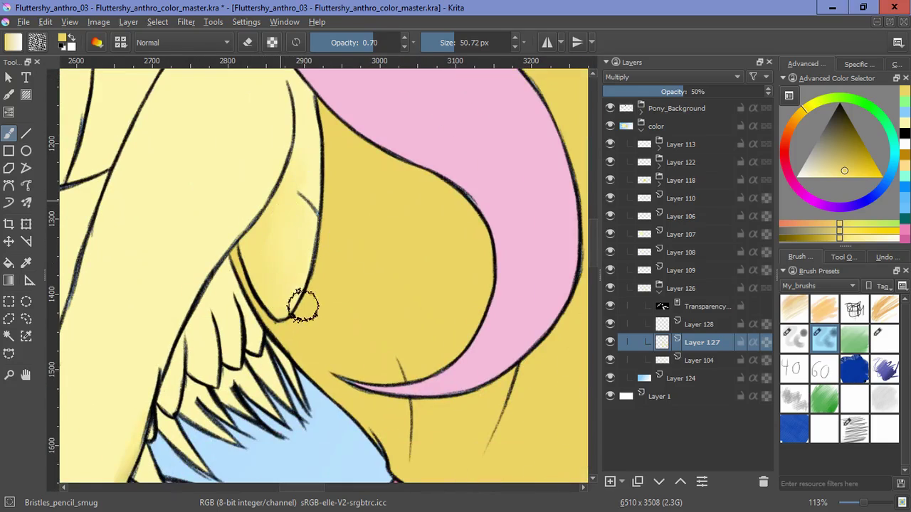
scroll(266, 247, "down", 3)
left_click_drag(162, 460, 295, 338)
left_click_drag(324, 223, 311, 263)
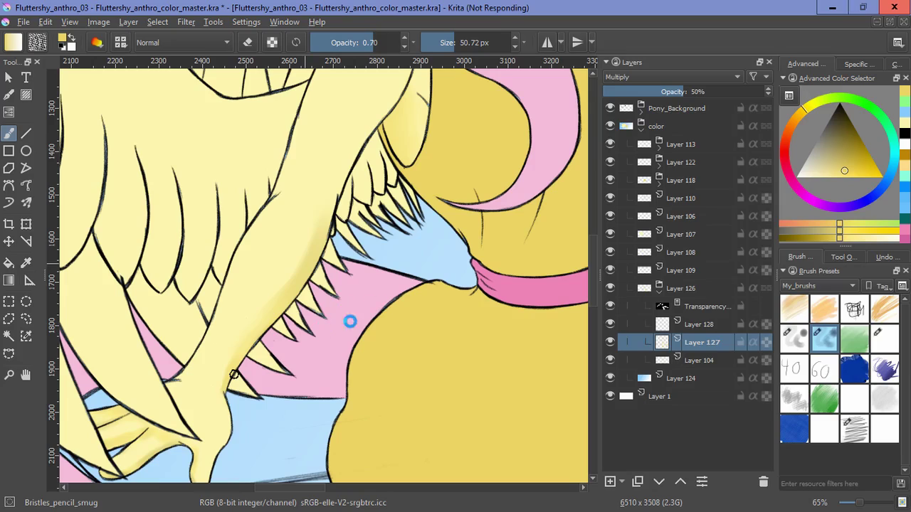
scroll(218, 377, "up", 3)
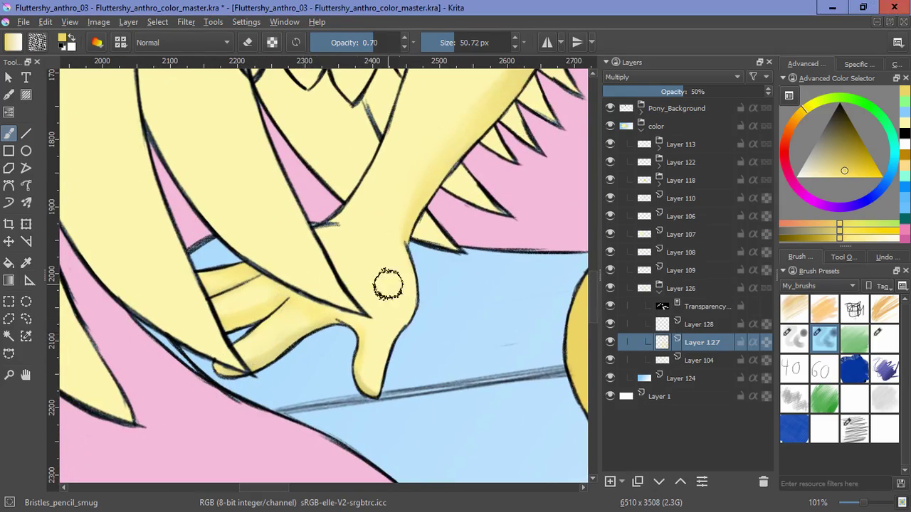
mouse_move(397, 389)
left_mouse_down()
mouse_move(440, 228)
mouse_move(502, 273)
mouse_move(235, 267)
left_mouse_up()
left_click_drag(391, 349, 396, 311)
Step: Blend the shading on both thighs with the smudge brush at about 98 px, and shade the underside of the far leg
left_click_drag(275, 259, 293, 259)
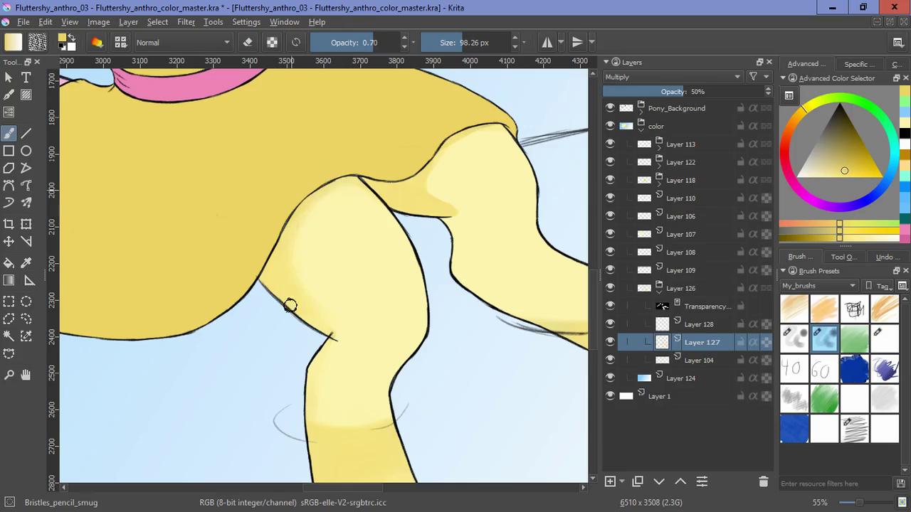
left_click_drag(426, 232, 342, 266)
left_click_drag(348, 207, 349, 228)
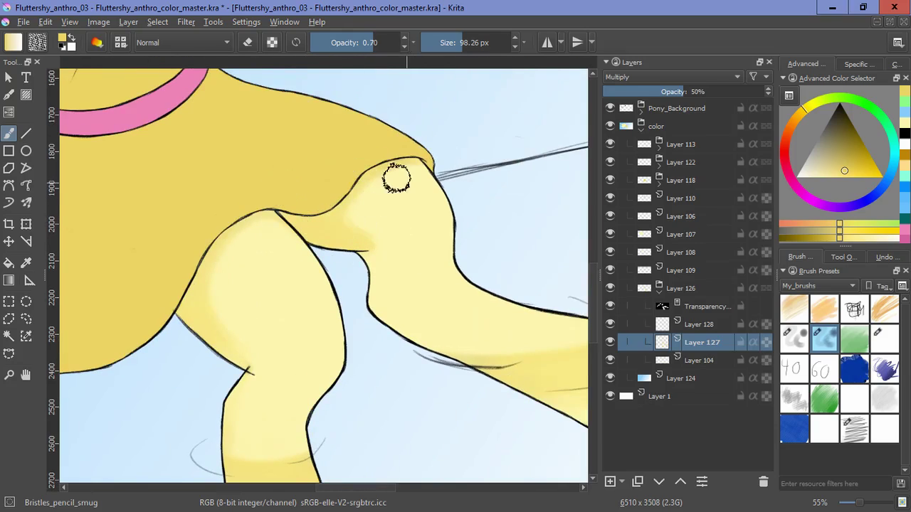
left_click(794, 334)
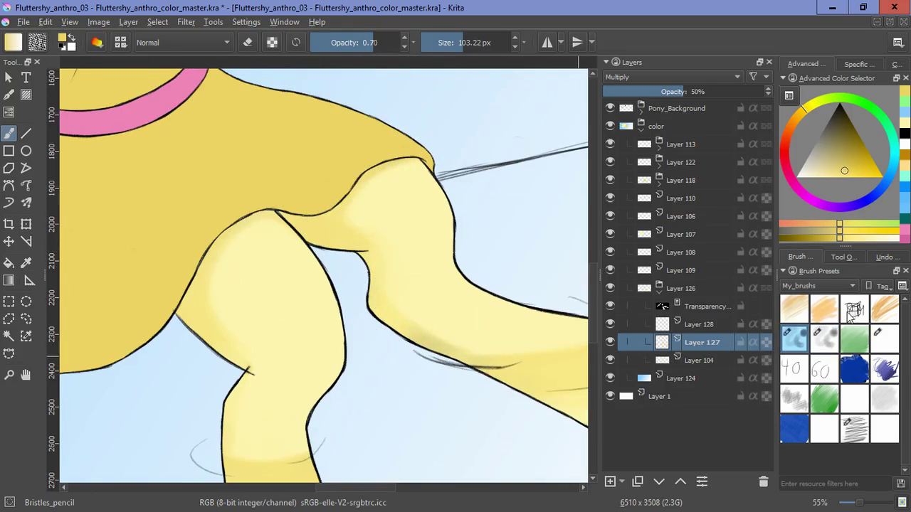
left_click(825, 335)
left_click_drag(370, 420, 487, 386)
Step: Try erasing the shading along the far leg's lower edge with Ink_brush_25_2 and undo the stroke
left_click(884, 338)
left_click_drag(300, 280, 390, 323)
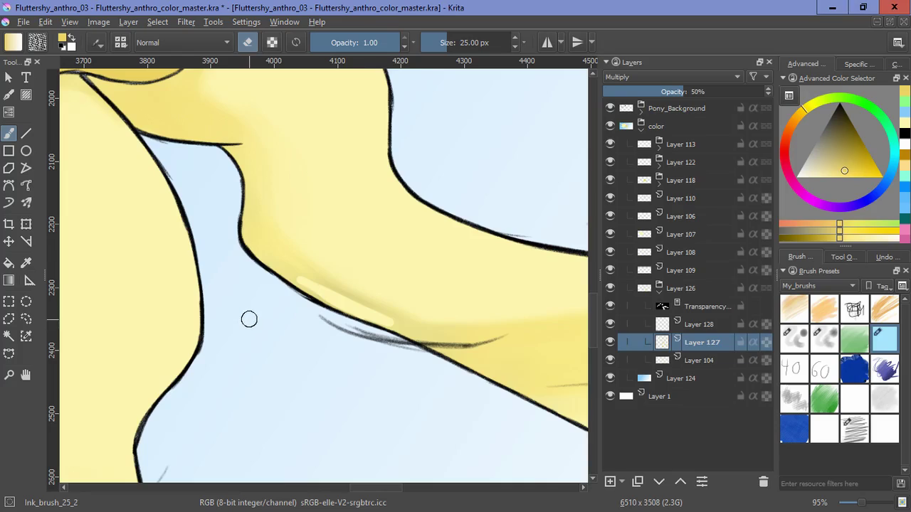
key("ctrl+z")
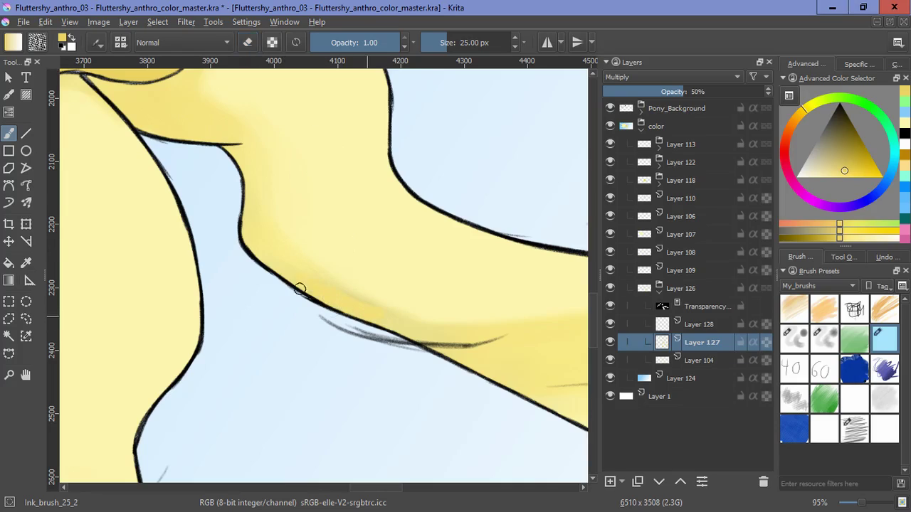
Step: Blend the shading along the far leg's underside and lower leg with Bristles_pencil_smug at about 98 px
key("slash")
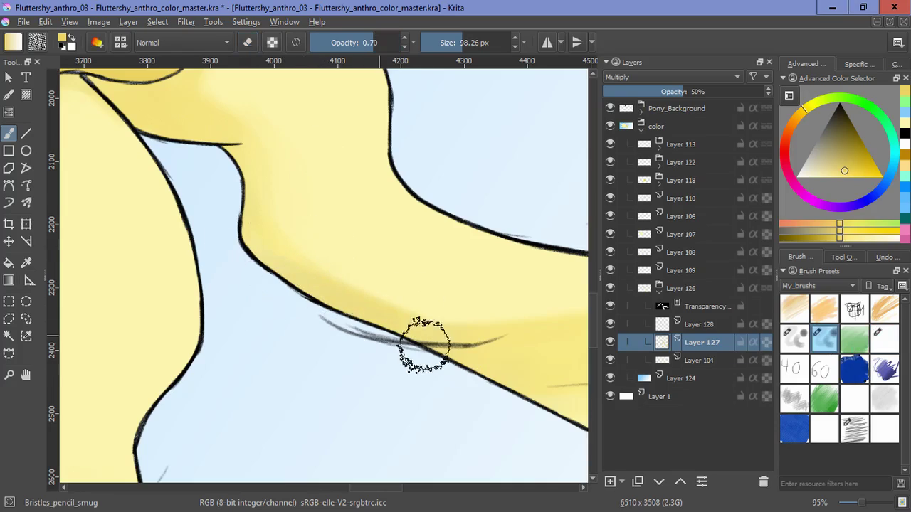
left_click_drag(426, 343, 224, 336)
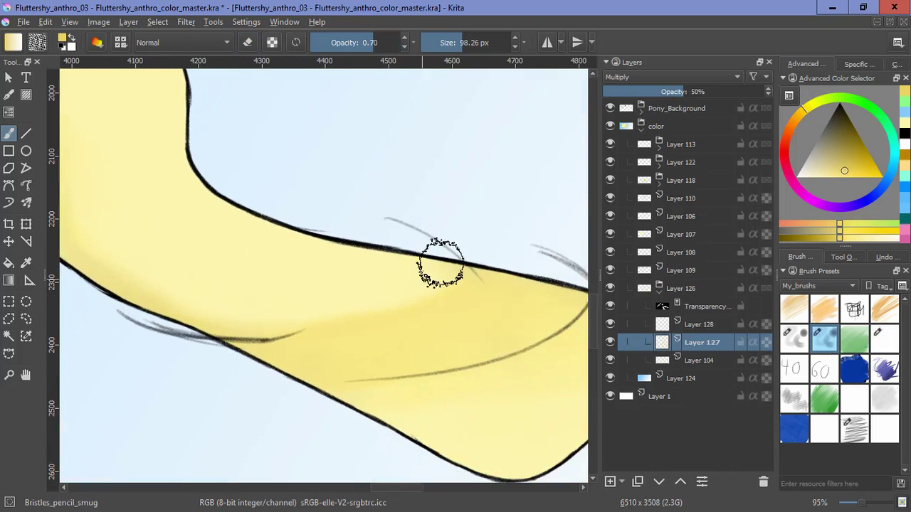
left_click_drag(439, 218, 460, 353)
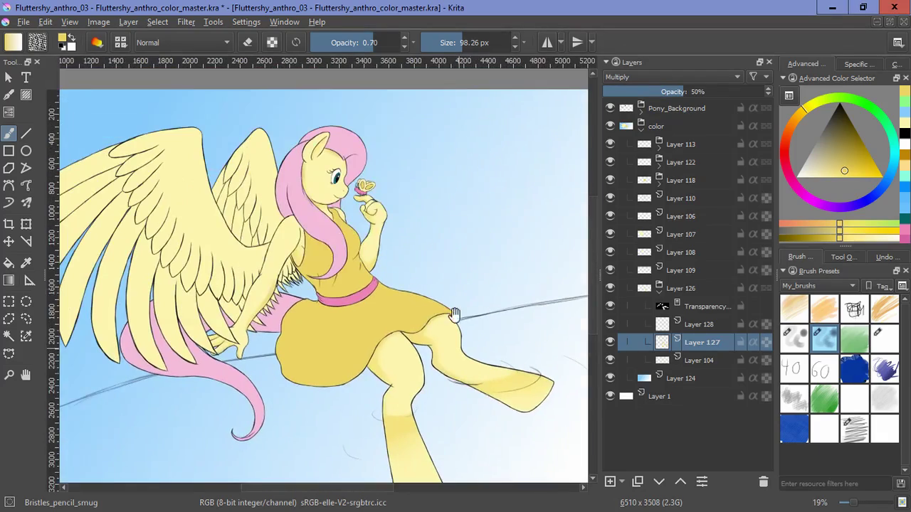
Step: Save the drawing, and paint and blend shading along the lower edge of the far leg's foot with Bristles_pencil and Bristles_pencil_smug
key("ctrl+shift+0")
key("ctrl+s")
left_click_drag(449, 350, 528, 263)
left_click_drag(455, 335, 426, 361)
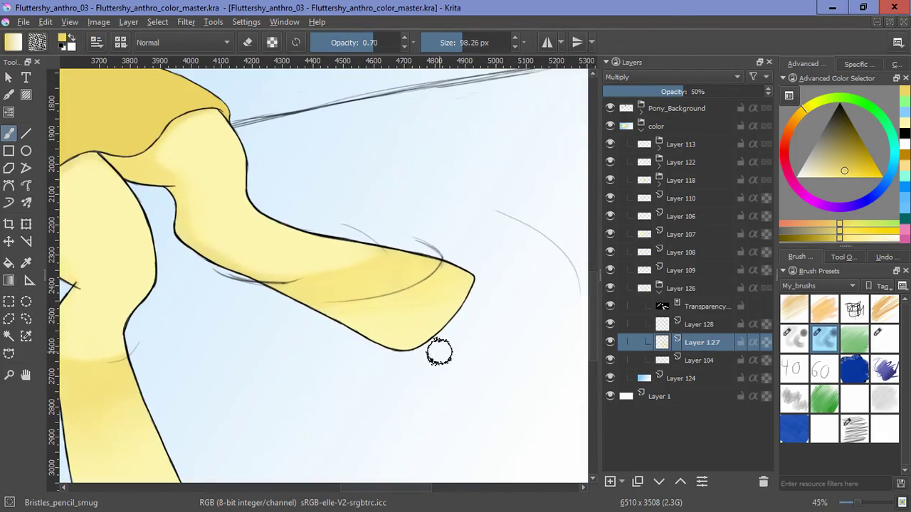
left_click(798, 336)
left_click_drag(404, 346, 334, 312)
left_click_drag(260, 305, 436, 118)
left_click_drag(446, 294, 255, 443)
left_click(823, 338)
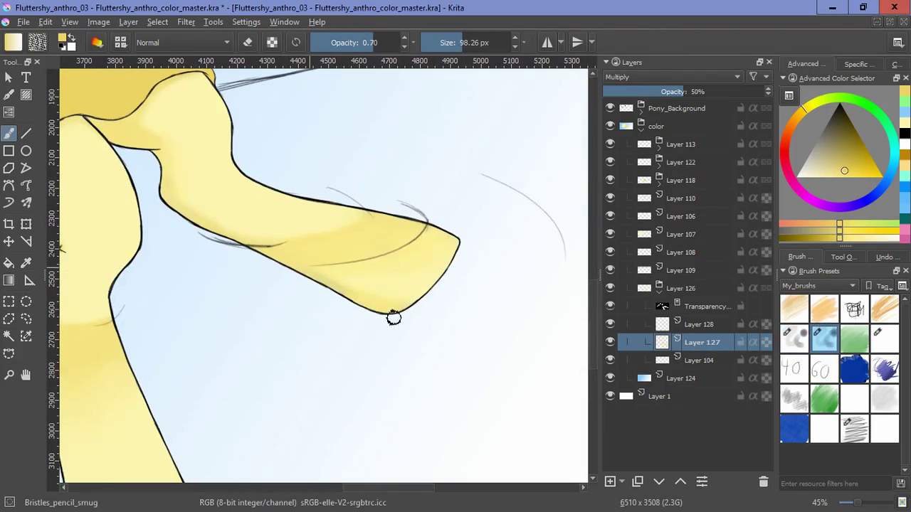
left_click_drag(491, 320, 439, 340)
Step: Paint shading on the near shoulder beside the hair with Bristles_pencil at about 103 px and blend it with Bristles_pencil_smug
left_click_drag(306, 121, 376, 264)
key("slash")
left_click(845, 256)
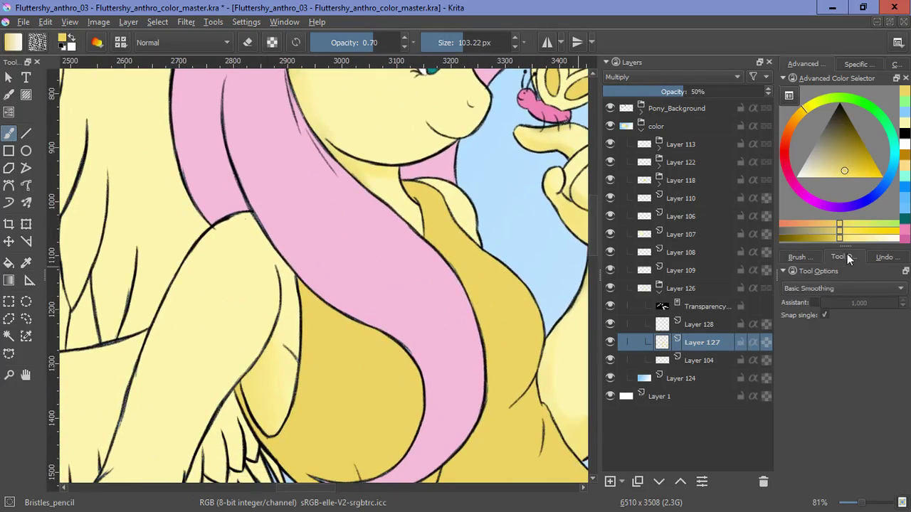
left_click(813, 255)
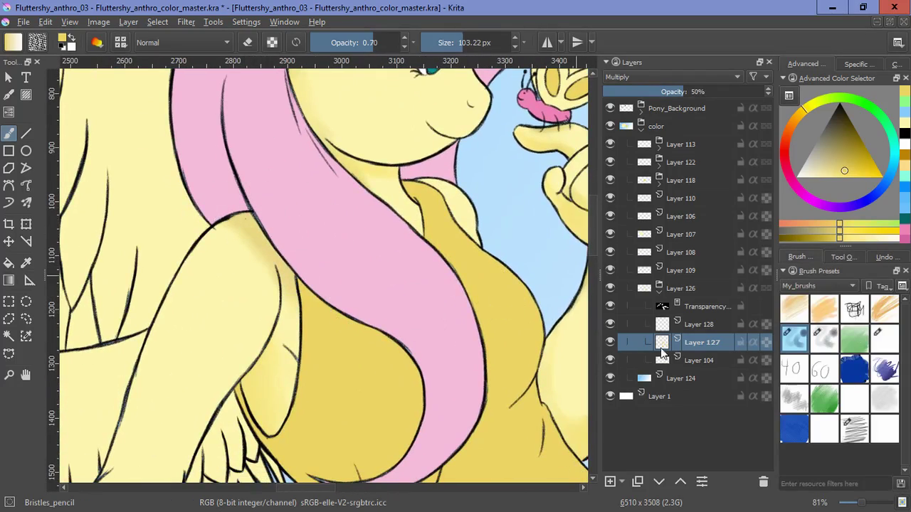
key("/")
left_click_drag(375, 324, 408, 252, "ctrl")
scroll(409, 253, "up", 4)
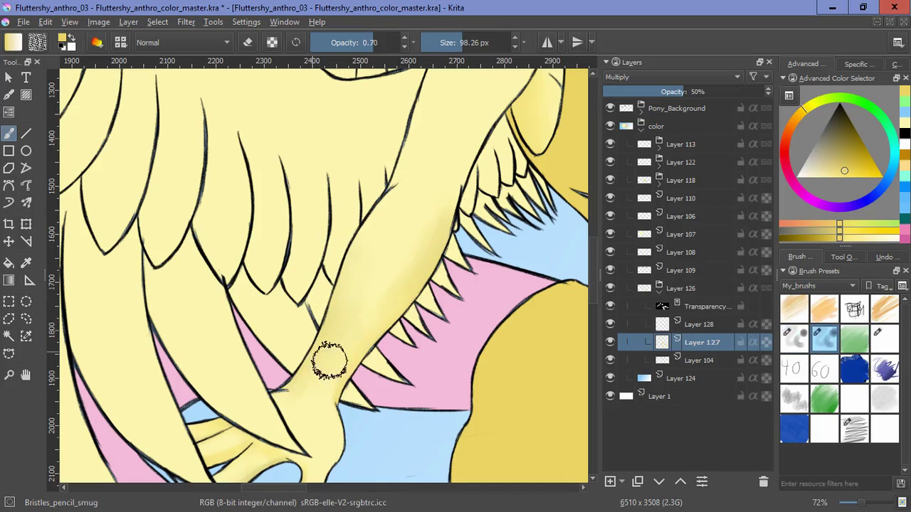
Step: Add shading to the near upper arm and blend it down to the forearm with Bristles_pencil_smug at about 98 px
left_click_drag(502, 122, 402, 290)
key("slash")
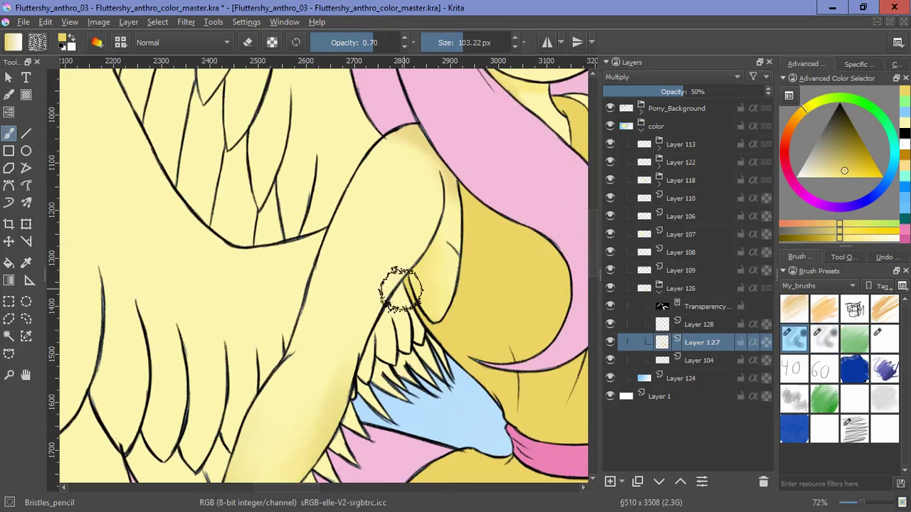
key("slash")
left_click_drag(301, 424, 372, 315)
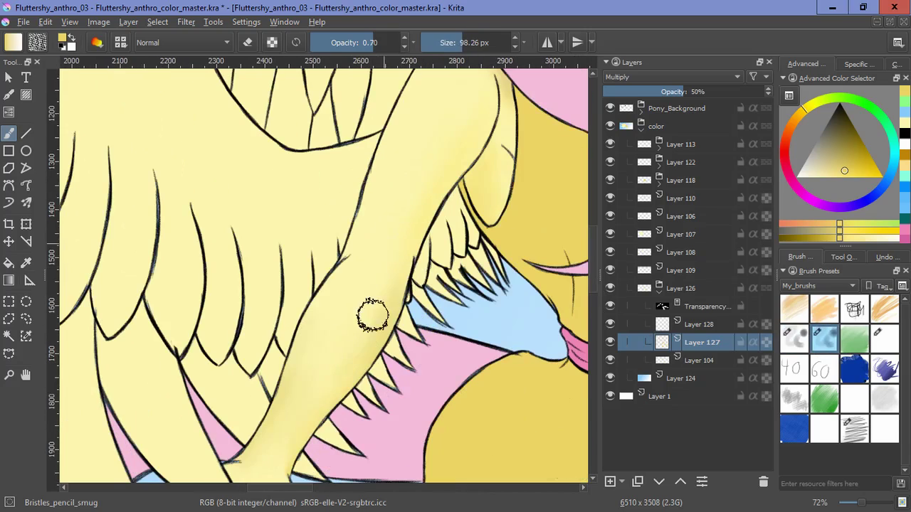
left_click_drag(266, 440, 427, 270)
mouse_move(544, 121)
left_mouse_down()
mouse_move(424, 404)
mouse_move(355, 352)
left_mouse_up()
key("slash")
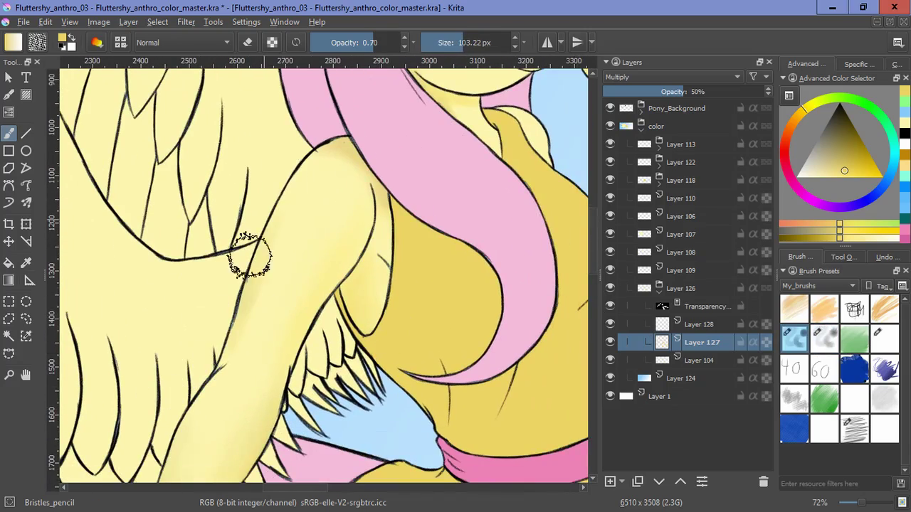
key("slash")
left_click_drag(354, 242, 460, 301)
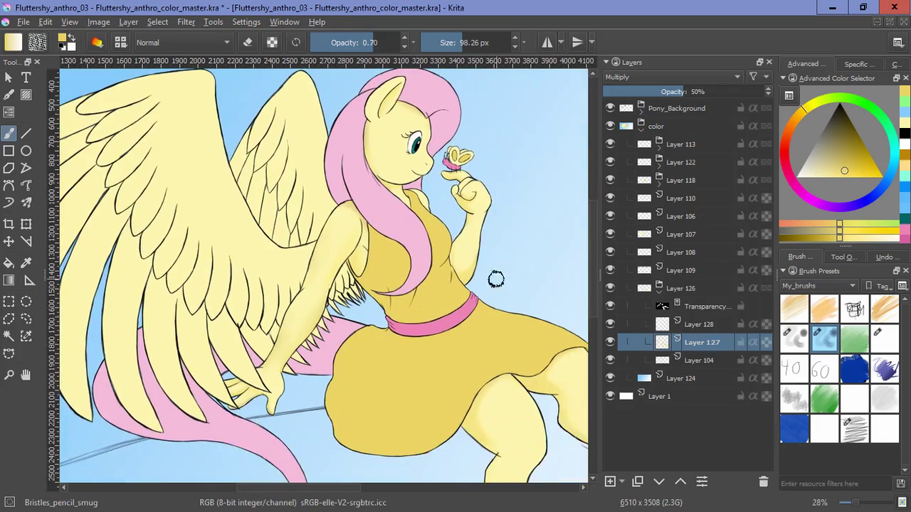
Step: Shade the inner edge of the raised forearm below the wrist with Bristles_pencil and blend it with Bristles_pencil_smug
scroll(503, 278, "up", 5)
key("slash")
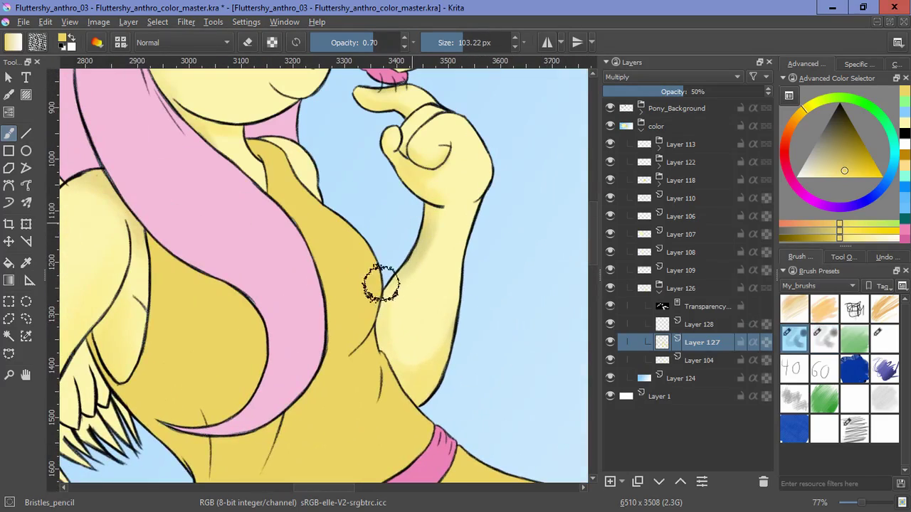
left_click(813, 342)
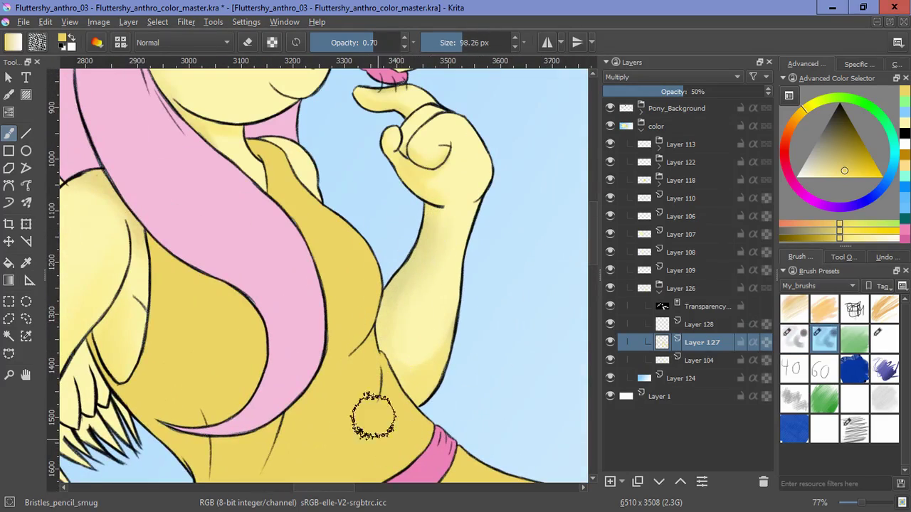
Step: Shade and blend the ear and the hair-side edge of the face on Layer 127
scroll(433, 264, "down", 5)
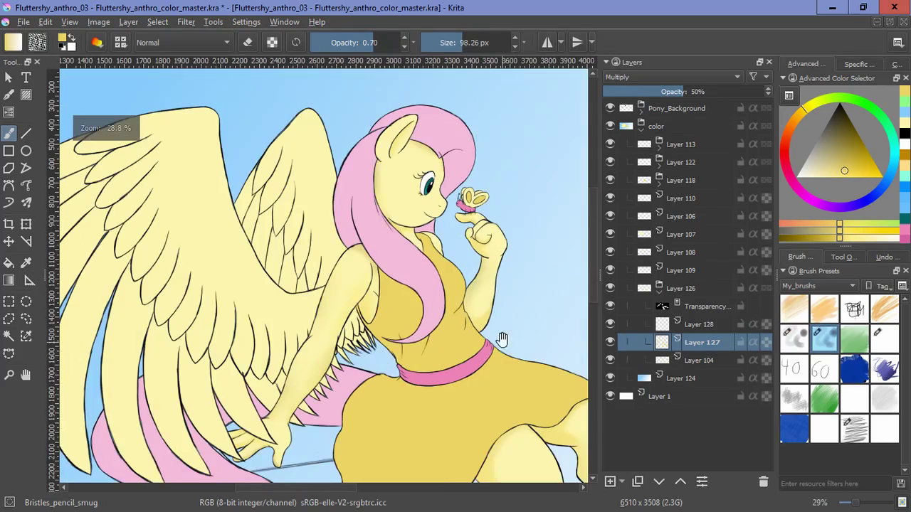
scroll(529, 275, "up", 5)
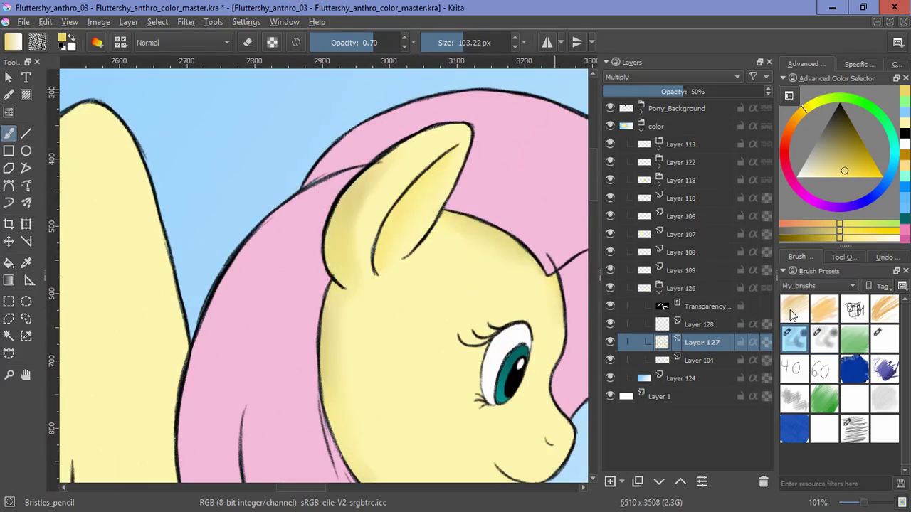
scroll(483, 313, "down", 4)
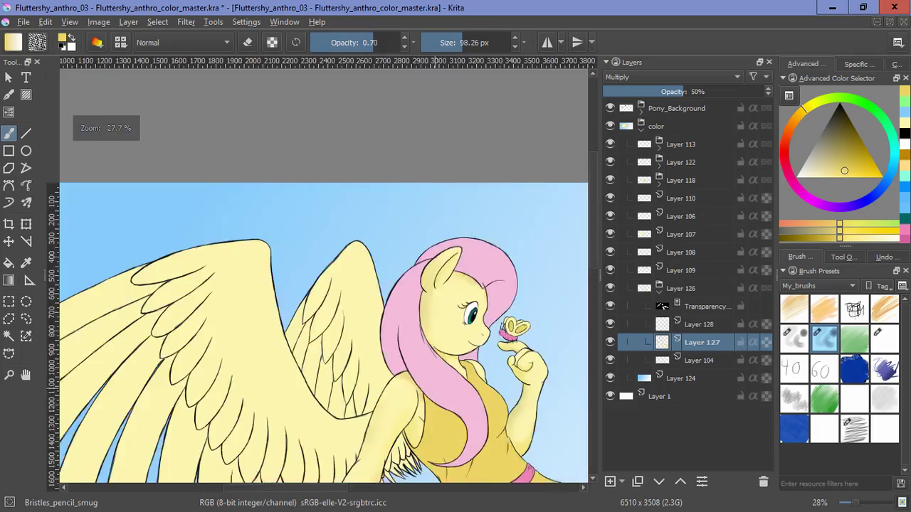
scroll(426, 242, "up", 2)
left_click_drag(528, 441, 429, 317)
scroll(440, 347, "down", 4)
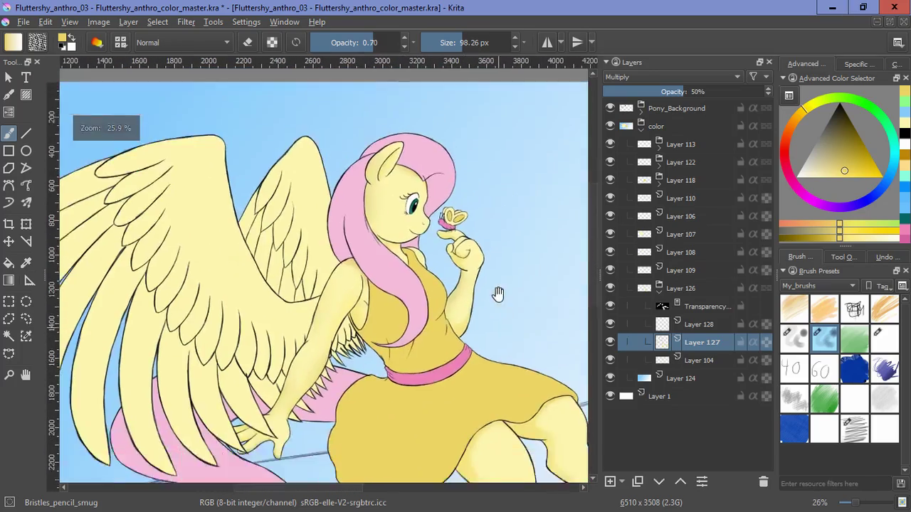
left_click_drag(498, 294, 496, 273)
Step: Start a second shading pass on Layer 128, darkening the near shoulder and upper arm below the hair and blending it
left_click(705, 324)
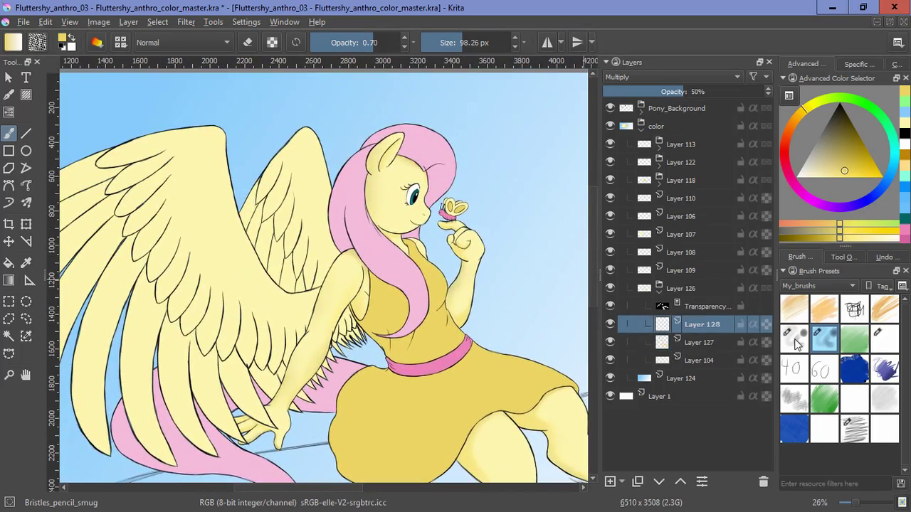
left_click(796, 337)
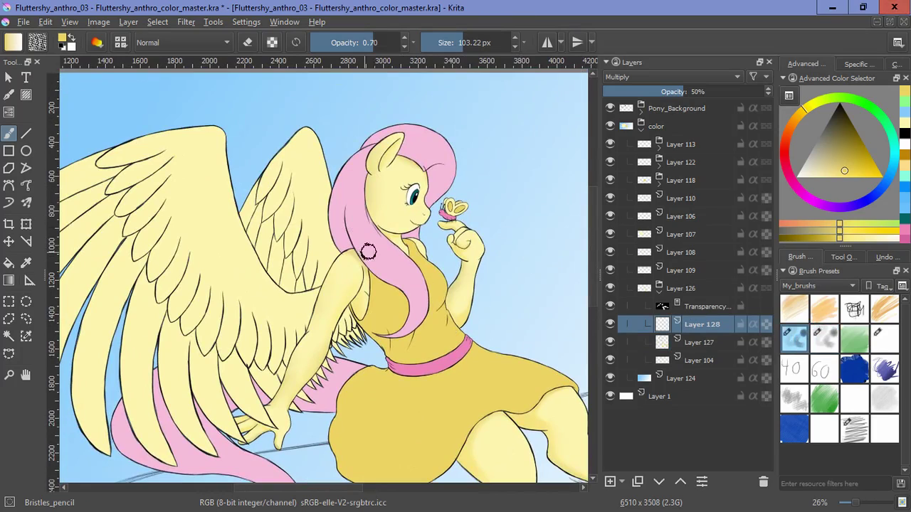
scroll(362, 228, "up", 5)
left_click_drag(412, 427, 400, 226)
mouse_move(333, 290)
left_mouse_down()
mouse_move(331, 259)
mouse_move(366, 315)
left_mouse_up()
key("ctrl+z")
left_click(819, 343)
left_click_drag(376, 239, 365, 287)
Step: Darken the supporting forearm on Layer 128 with Bristles_pencil and blend it with Bristles_pencil_smug
left_click(796, 342)
left_click_drag(206, 466, 309, 206)
mouse_move(304, 246)
left_mouse_down()
mouse_move(173, 449)
mouse_move(230, 372)
left_mouse_up()
left_click(818, 340)
left_click_drag(260, 256, 363, 137)
left_click_drag(271, 311, 419, 160)
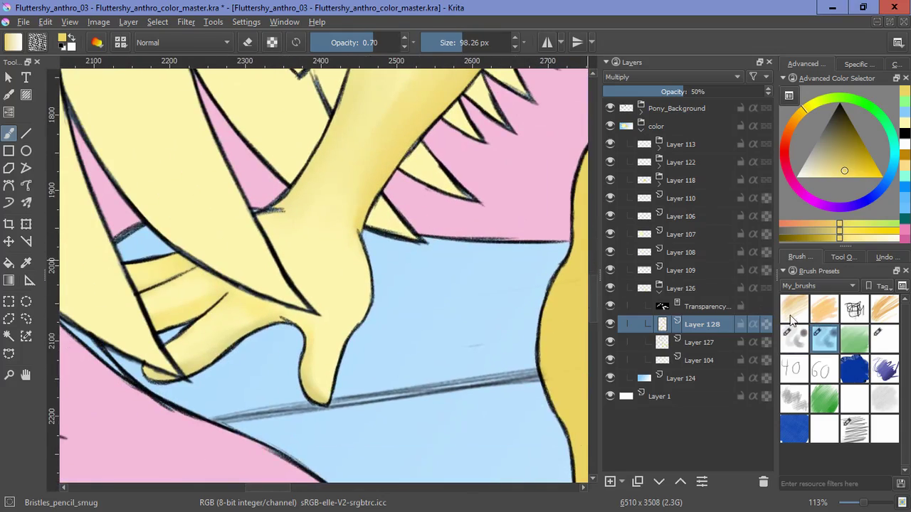
Step: Shade the fingers of the supporting hand beneath the feathers with Bristles_pencil at 45.30 px
left_click(793, 337)
left_click_drag(197, 259, 181, 259)
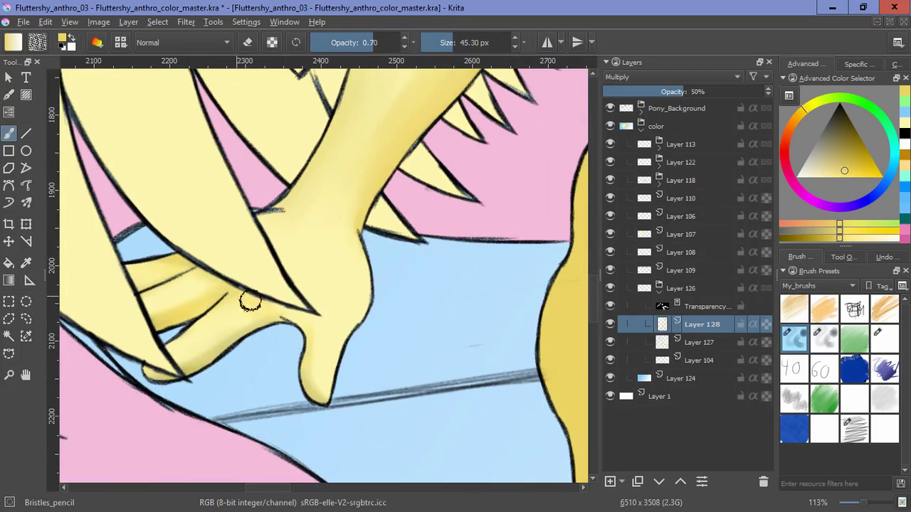
left_click_drag(391, 323, 390, 435)
left_click_drag(445, 298, 288, 455)
left_click_drag(370, 214, 370, 107)
Step: Darken the edge of the face along the hair and blend the shadow into the cheek
left_click_drag(410, 85, 338, 425)
left_click_drag(261, 150, 261, 306)
key("slash")
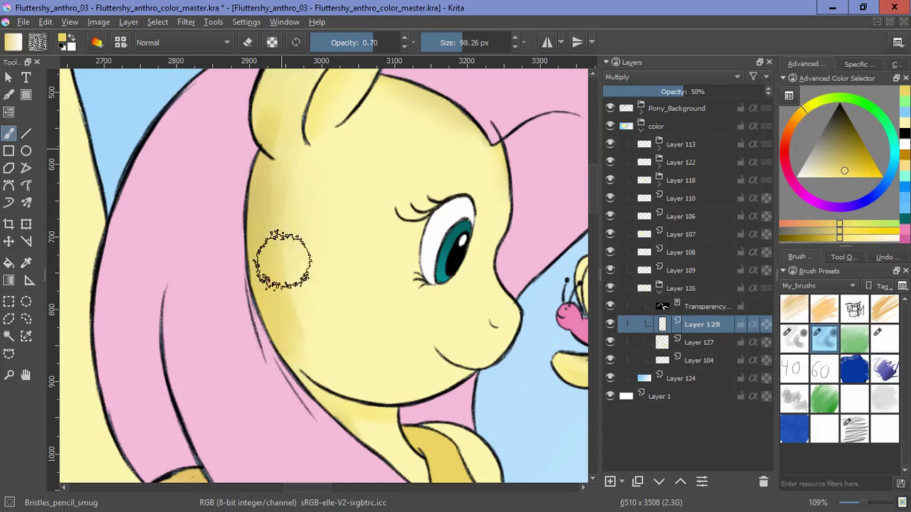
left_click_drag(258, 152, 280, 313)
Step: Shade the base and outer edge of the ear and blend the strokes
key("slash")
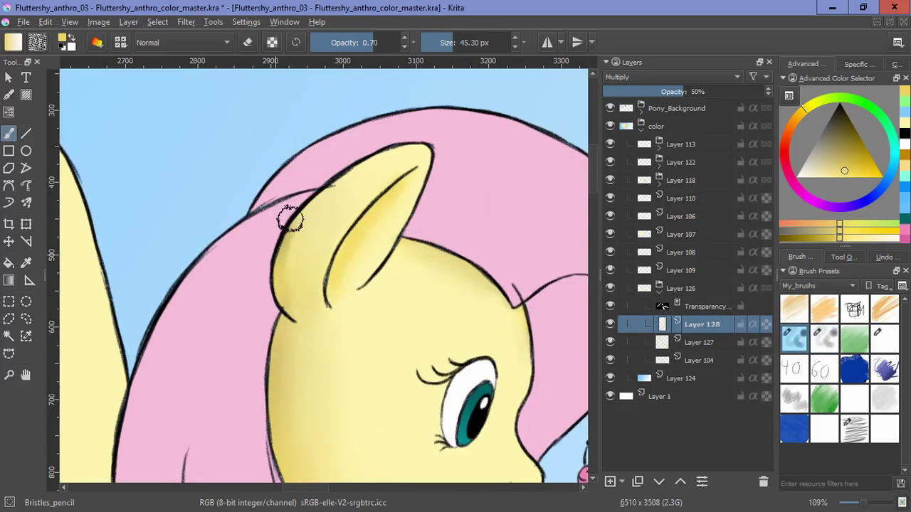
left_click_drag(282, 229, 292, 263)
key("slash")
left_click_drag(490, 363, 447, 128)
Step: Shade the neck beneath the jaw and blend it with Bristles_pencil_smug
key("slash")
mouse_move(285, 313)
left_mouse_down()
mouse_move(353, 342)
mouse_move(274, 282)
mouse_move(340, 307)
left_mouse_up()
left_click(814, 350)
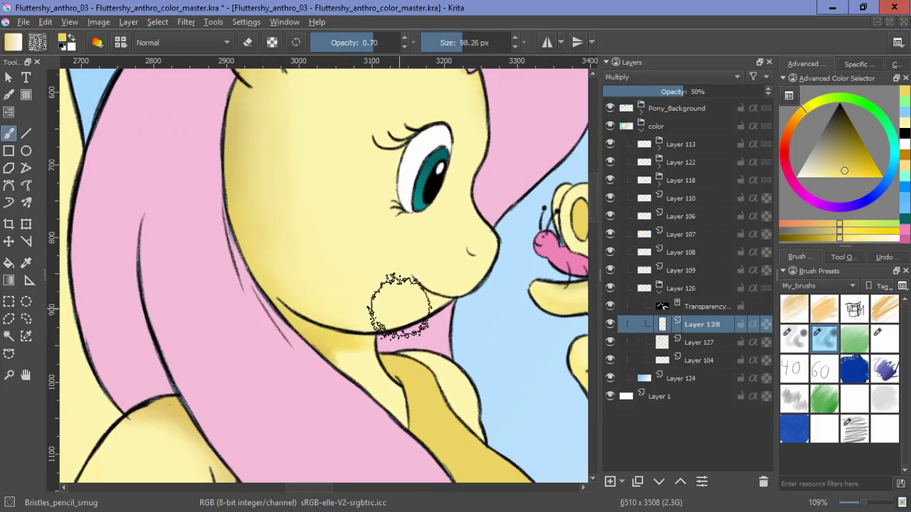
left_click_drag(488, 339, 297, 82)
Step: Darken the elbow and inner edge of the raised forearm with Bristles_pencil
left_click(788, 348)
mouse_move(474, 387)
left_mouse_down()
mouse_move(451, 283)
mouse_move(384, 342)
left_mouse_up()
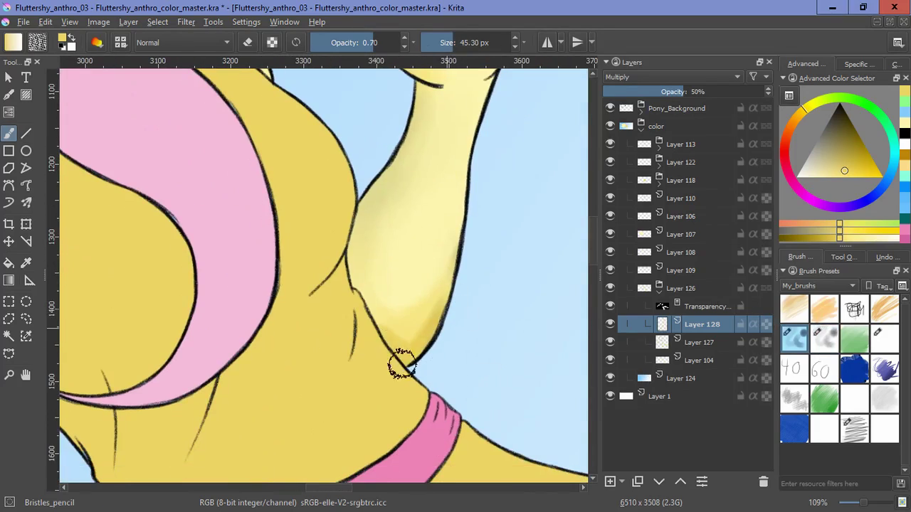
left_click_drag(356, 299, 414, 98)
mouse_move(694, 357)
left_mouse_down()
mouse_move(669, 389)
mouse_move(696, 351)
left_mouse_up()
left_click_drag(519, 219, 527, 311)
Step: Blend the shading on the raised forearm and elbow on Layer 128 with Bristles_pencil_smug
left_click(820, 342)
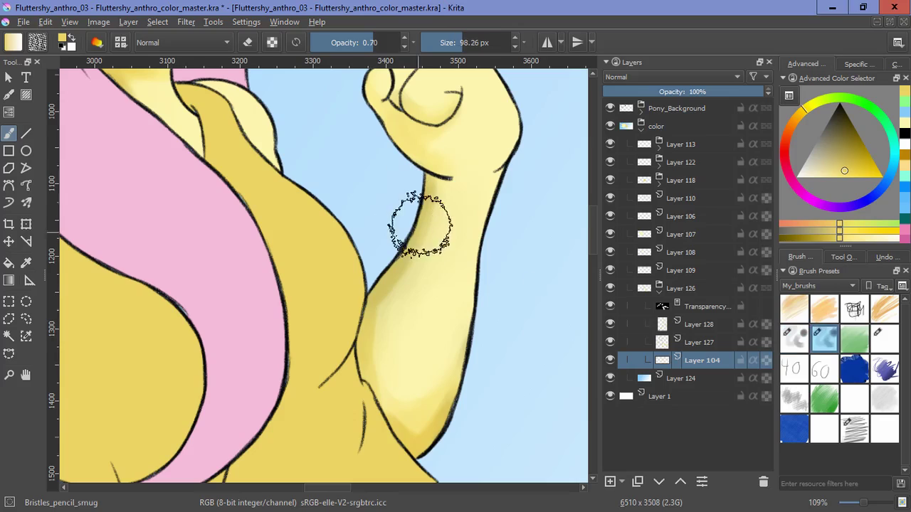
left_click(618, 324)
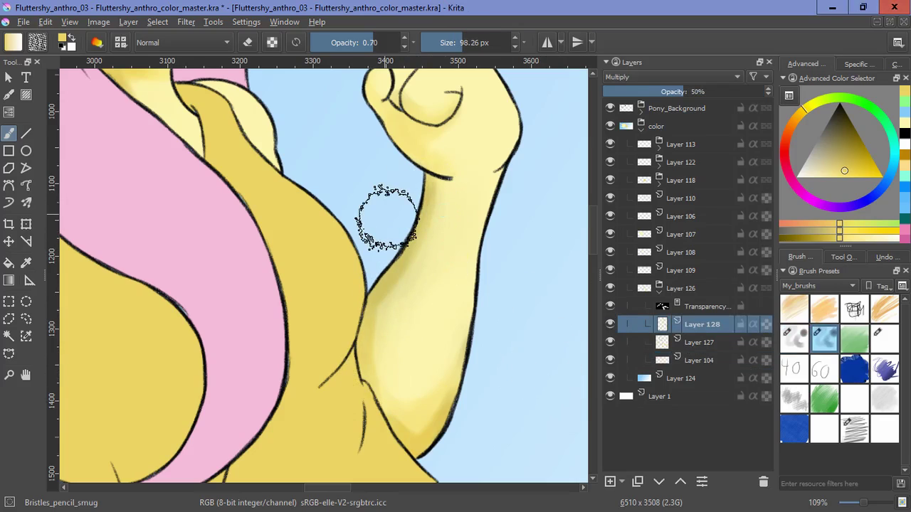
left_click_drag(388, 219, 414, 265)
mouse_move(368, 396)
left_mouse_down()
mouse_move(414, 390)
mouse_move(441, 431)
left_mouse_up()
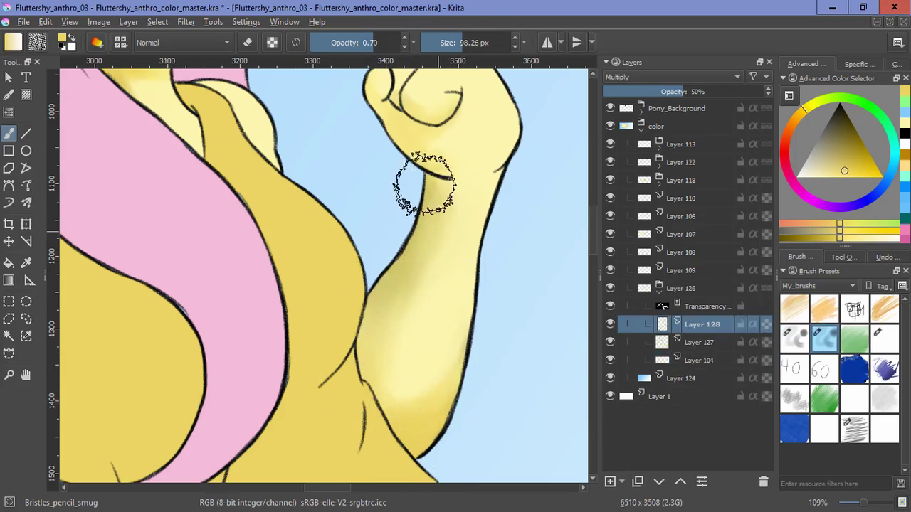
mouse_move(425, 185)
left_mouse_down()
mouse_move(406, 352)
mouse_move(388, 389)
left_mouse_up()
left_click_drag(439, 274, 426, 407)
Step: Add darker shading to the palm side of the raised hand with Bristles_pencil
key("slash")
scroll(392, 221, "up", 2)
mouse_move(388, 284)
left_mouse_down()
mouse_move(432, 304)
mouse_move(437, 376)
left_mouse_up()
mouse_move(352, 143)
left_mouse_down()
mouse_move(397, 256)
mouse_move(425, 270)
left_mouse_up()
scroll(297, 313, "down", 3)
Step: Shade the near leg along the inner thigh and down the edge of the shin below the knee
mouse_move(370, 466)
left_mouse_down()
mouse_move(406, 182)
mouse_move(220, 93)
left_mouse_up()
left_click_drag(232, 234, 239, 179)
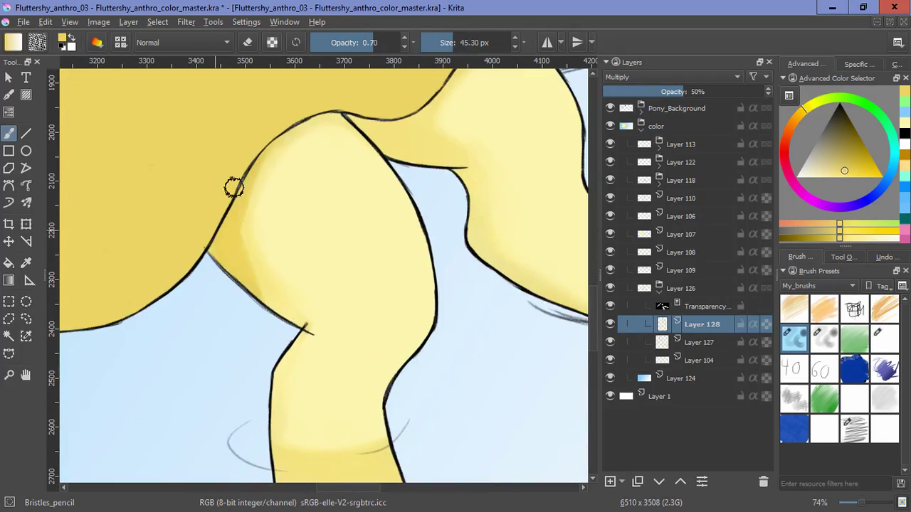
mouse_move(292, 441)
left_mouse_down()
mouse_move(287, 253)
mouse_move(283, 342)
left_mouse_up()
left_click_drag(334, 274, 304, 296)
left_click_drag(284, 343, 293, 433)
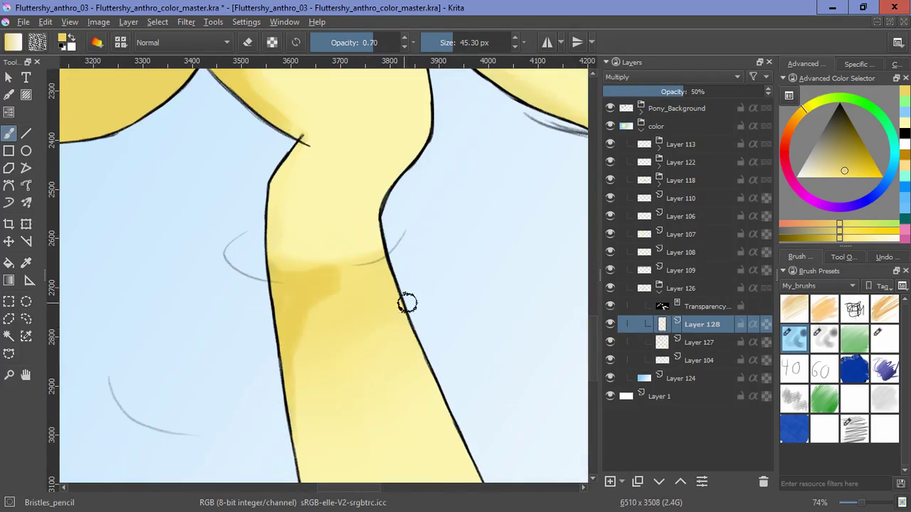
Step: Blend the near leg's thigh and shin shading with Bristles_pencil_smug
key("slash")
mouse_move(288, 285)
left_mouse_down()
mouse_move(325, 320)
mouse_move(280, 382)
mouse_move(339, 325)
mouse_move(334, 355)
left_mouse_up()
left_click_drag(525, 212, 475, 318)
Step: Add more shading along the near leg's edge with Bristles_pencil and smooth it out
key("slash")
left_click_drag(221, 302, 221, 380)
left_click_drag(244, 255, 224, 332)
key("slash")
left_click_drag(230, 293, 230, 401)
left_click_drag(291, 188, 345, 308)
Step: Shade the outstretched leg beneath the skirt hem and along the underside of the thigh and knee
mouse_move(529, 400)
left_mouse_down()
mouse_move(325, 187)
mouse_move(196, 366)
left_mouse_up()
key("slash")
mouse_move(409, 315)
left_mouse_down()
mouse_move(270, 333)
mouse_move(348, 352)
left_mouse_up()
mouse_move(240, 325)
left_mouse_down()
mouse_move(299, 398)
mouse_move(205, 308)
left_mouse_up()
left_click_drag(186, 256, 202, 304)
left_click_drag(122, 212, 171, 232)
left_click_drag(245, 244, 322, 366)
left_click_drag(237, 314, 320, 250)
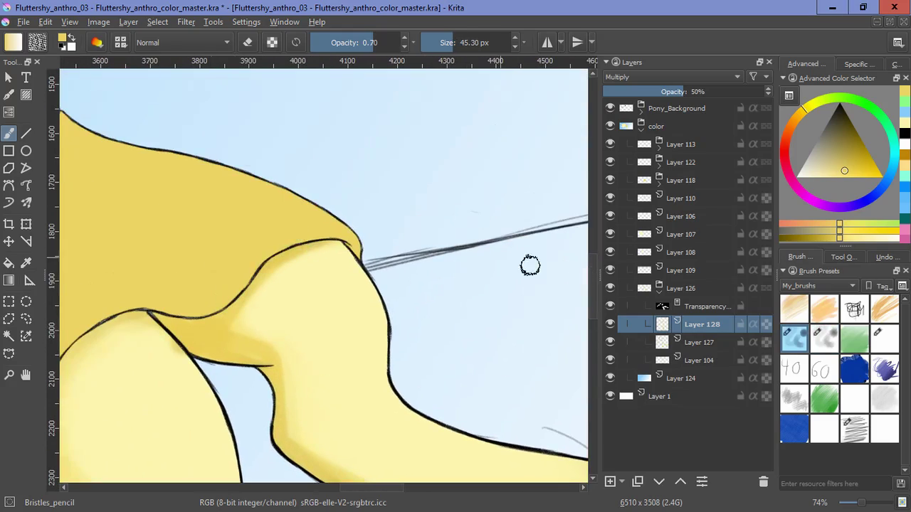
Step: Blend the thigh and knee shading of the outstretched leg with Bristles_pencil_smug
key("slash")
left_click_drag(311, 421, 282, 366)
left_click_drag(246, 320, 274, 357)
left_click_drag(310, 401, 250, 239)
Step: Blend the darker shading on the outstretched leg's calf toward the hoof
left_click_drag(354, 353, 407, 358)
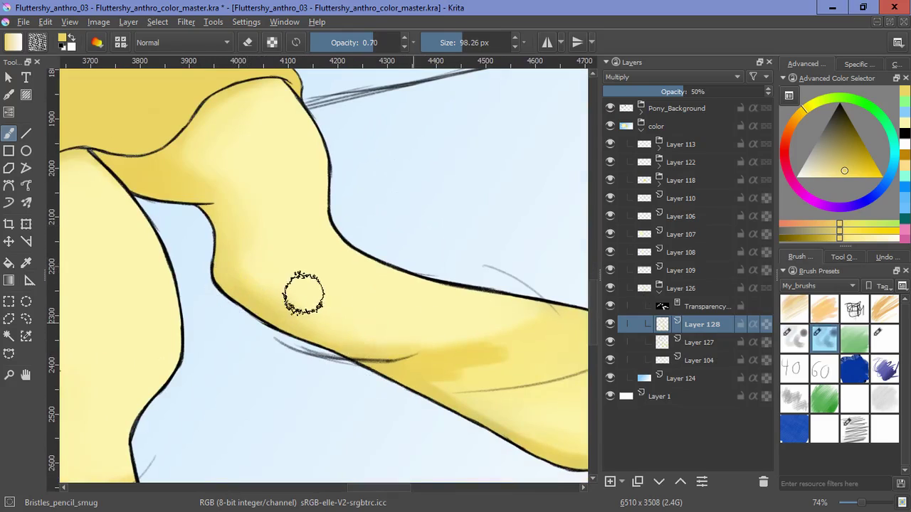
left_click_drag(479, 341, 434, 362)
left_click_drag(467, 377, 341, 342)
left_click_drag(376, 390, 441, 411)
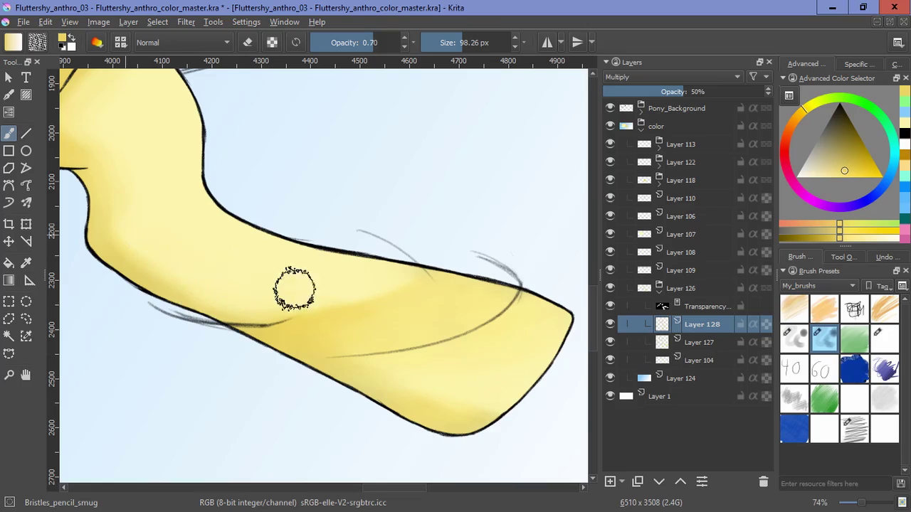
Step: Add a paint layer above Layer 128 in Screen blending mode and sample the light yellow from the wing
scroll(236, 336, "down", 3)
left_click_drag(251, 82, 429, 325)
left_click_drag(388, 359, 446, 361)
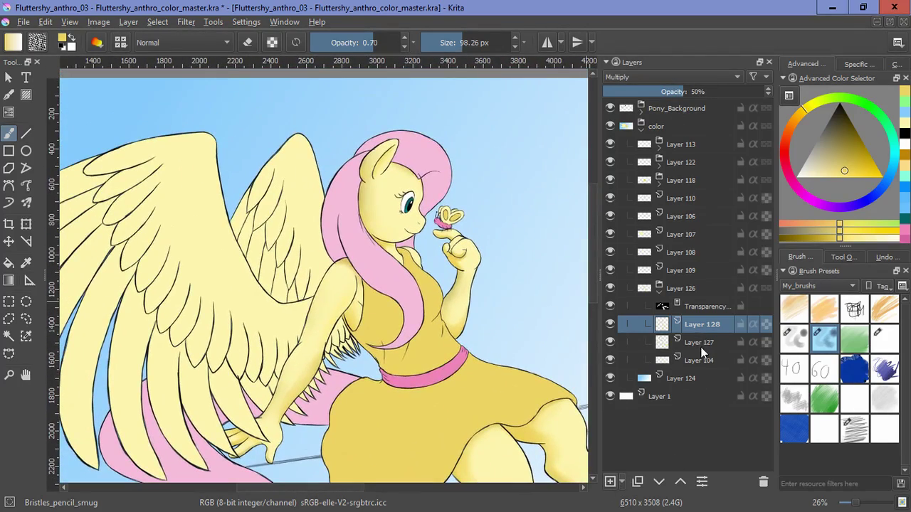
key("Insert")
left_click(656, 75)
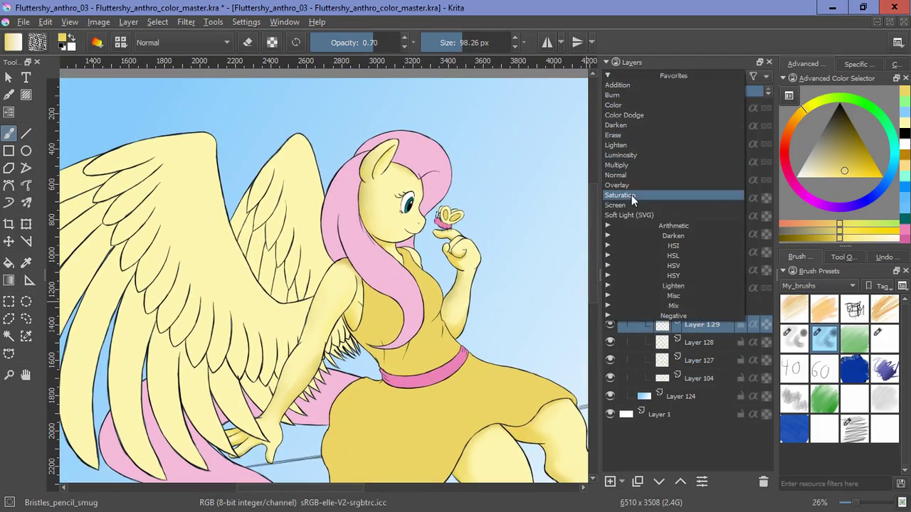
left_click(631, 195)
left_click(217, 267, "ctrl")
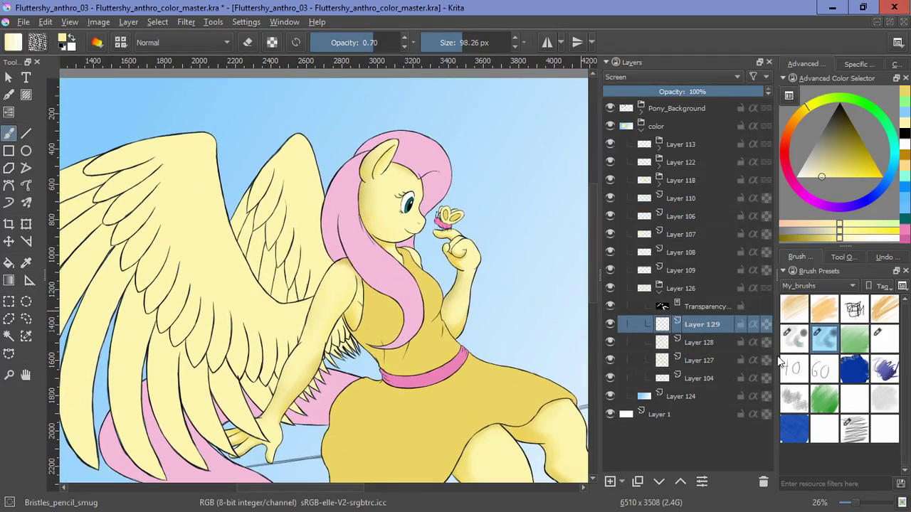
Step: Paint a highlight along the back of the raised hand with Bristles_pencil and blend it with Bristles_pencil_smug
left_click(793, 338)
scroll(502, 238, "up", 5)
left_click_drag(475, 292, 435, 231)
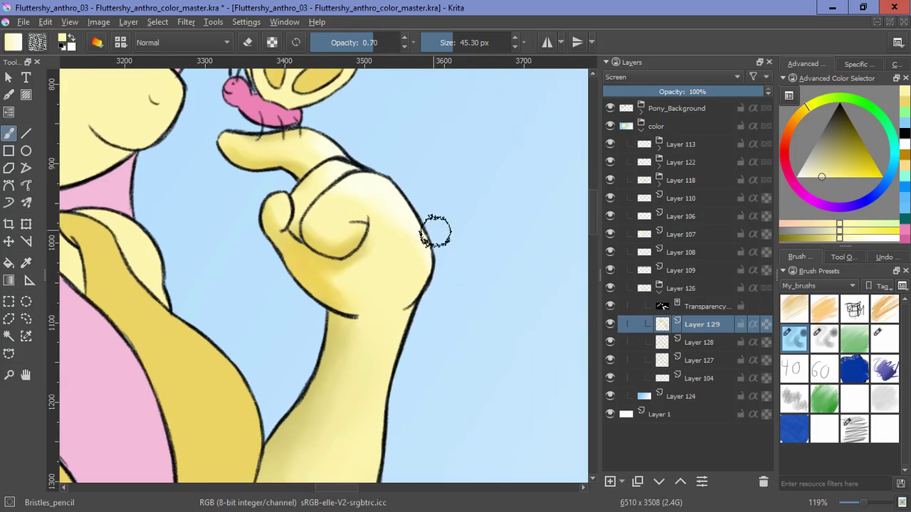
left_click_drag(450, 328, 501, 407)
left_click(824, 339)
scroll(474, 288, "down", 5)
mouse_move(491, 363)
left_mouse_down()
mouse_move(449, 258)
mouse_move(491, 398)
left_mouse_up()
Step: Add highlights to the muzzle and the far shoulder on the Screen layer and blend them
scroll(456, 341, "up", 3)
left_click(794, 339)
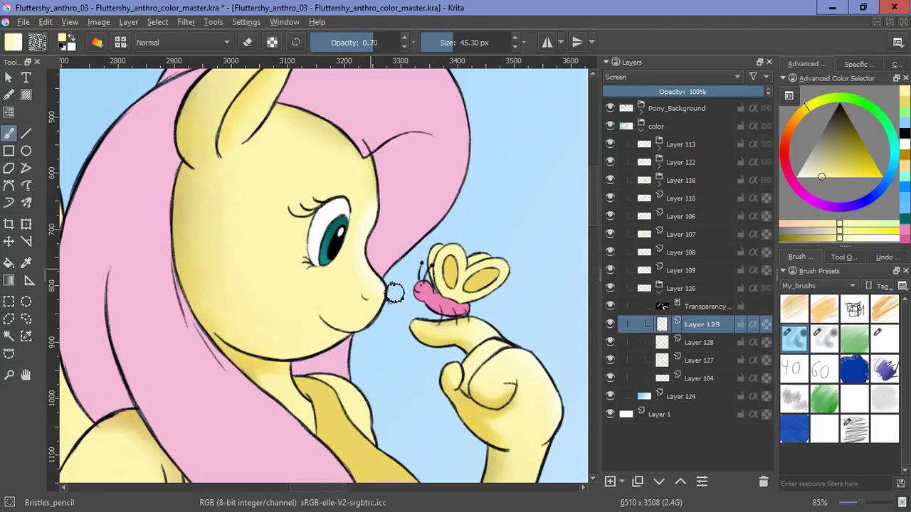
key("/")
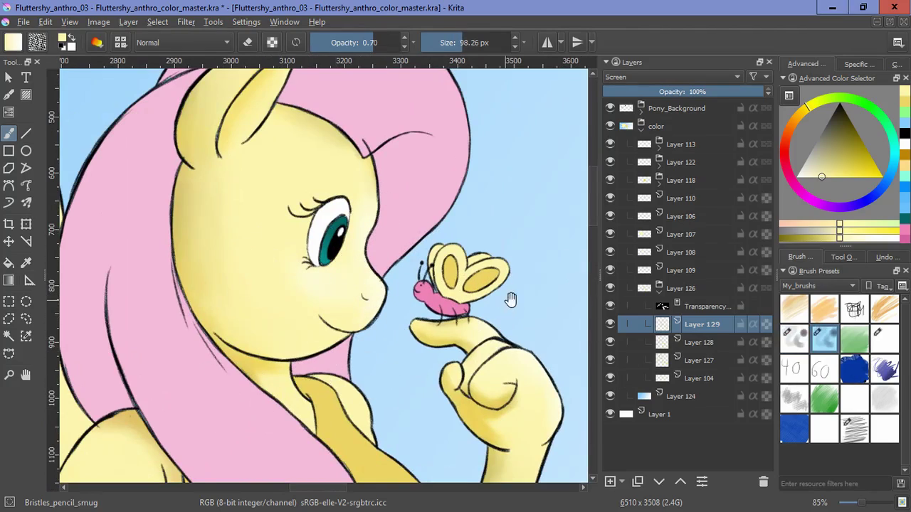
left_click_drag(504, 299, 499, 241)
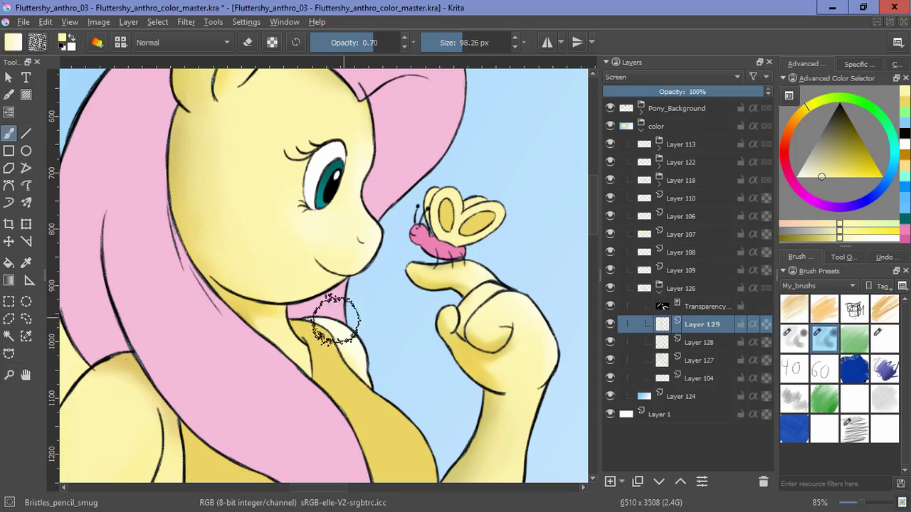
Step: Paint a highlight on the outstretched leg's upper thigh and knee edge and blend it
scroll(484, 365, "down", 2)
left_click_drag(484, 365, 212, 126)
key("/")
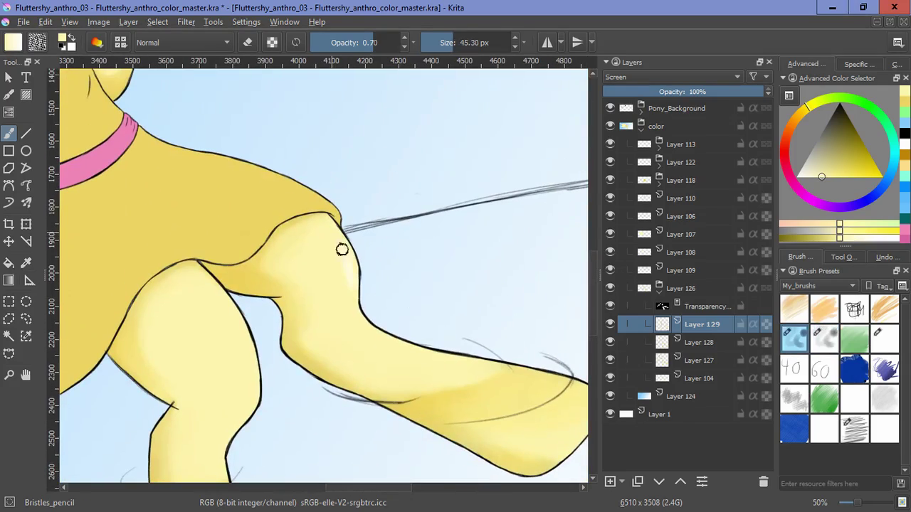
key("/")
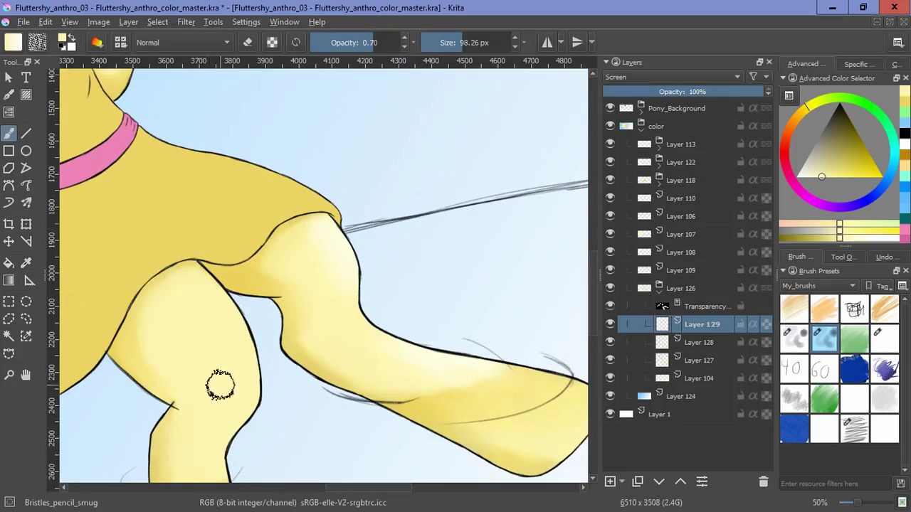
Step: Paint a highlight along the outer edge of the near thigh and switch to Bristles_pencil_smug for blending
scroll(421, 354, "down", 3)
scroll(382, 274, "up", 3)
key("/")
key("/")
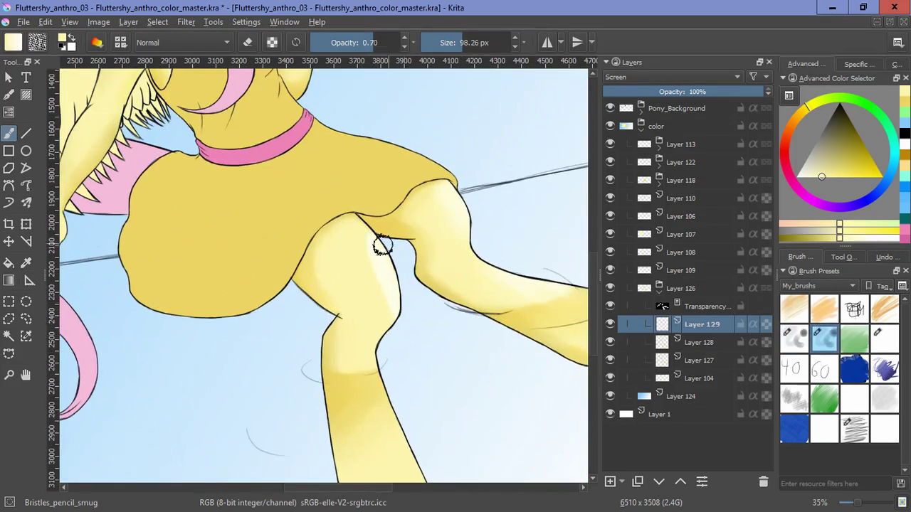
Step: Highlight the near upper arm and shoulder with an enlarged Bristles_pencil and blend it with Bristles_pencil_smug
left_click_drag(301, 222, 469, 468)
key("/")
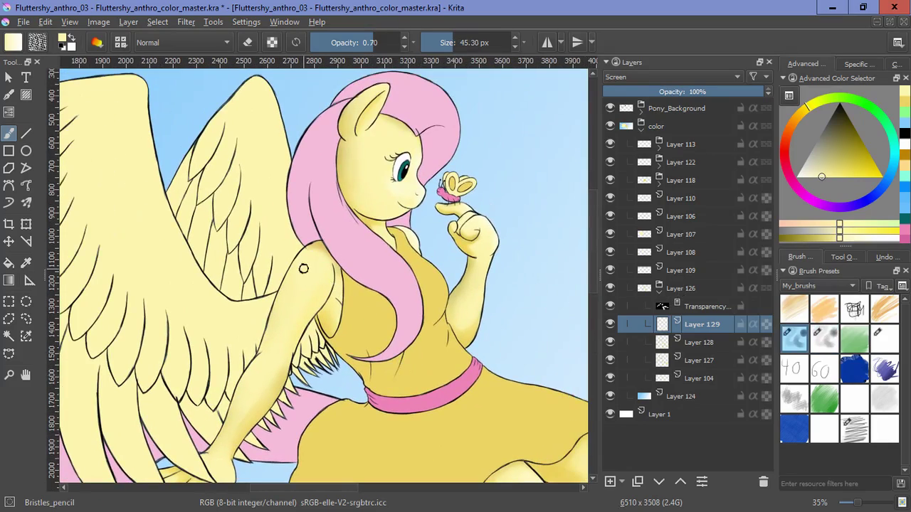
key("bracketright")
key("slash")
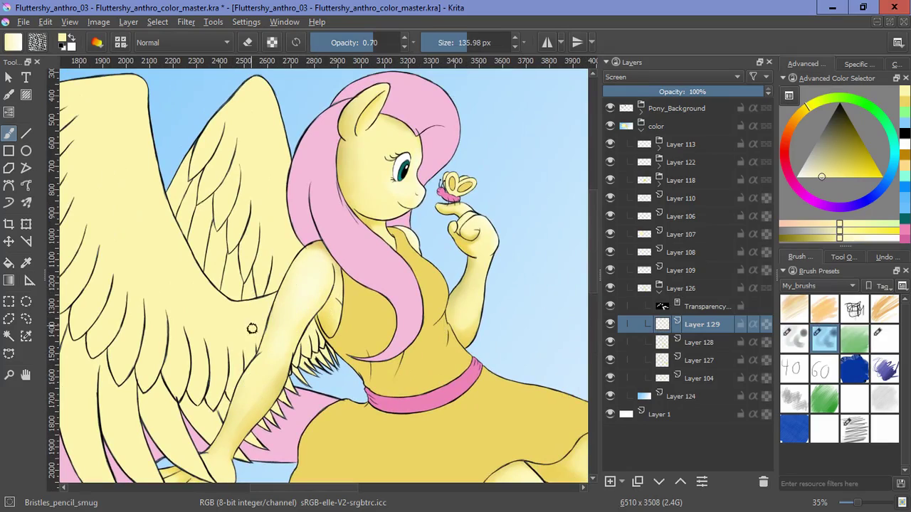
Step: Add a highlight along the outer edge of the raised forearm and blend it with Bristles_pencil_smug
scroll(170, 435, "down", 2)
left_click_drag(447, 387, 452, 276)
key("slash")
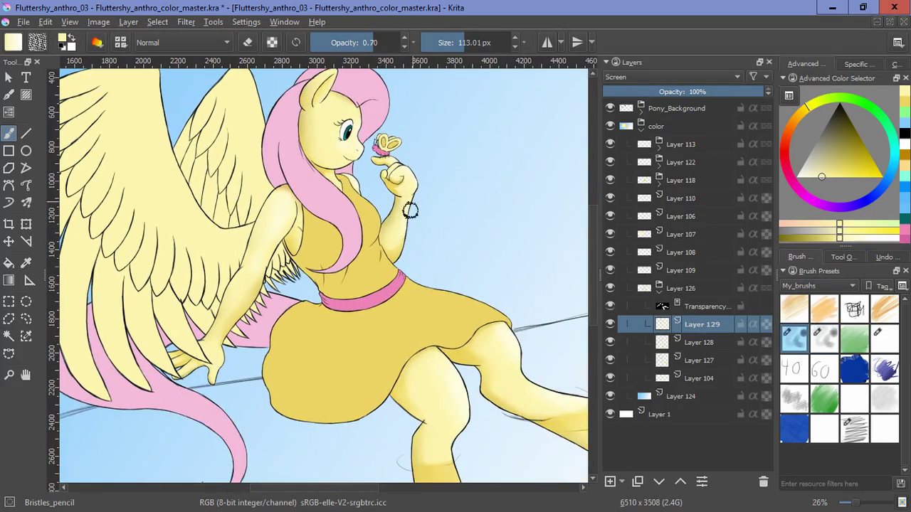
key("slash")
scroll(403, 199, "down", 3)
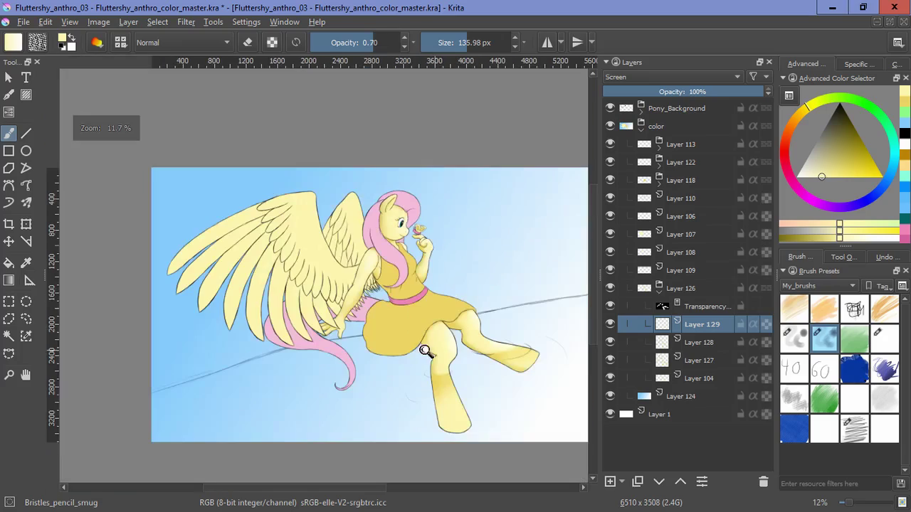
scroll(451, 276, "up", 3)
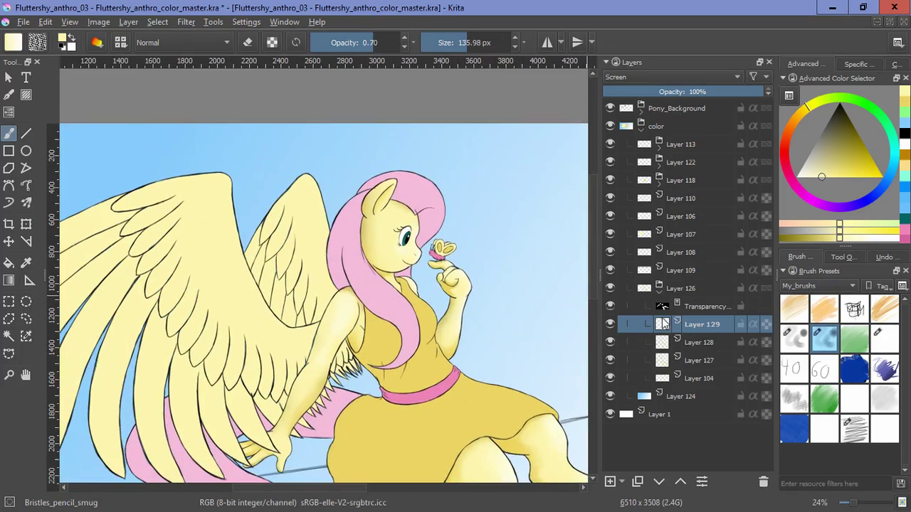
Step: Put the far wing's Layer 108 in its own group and mask that group with a transparency mask made from the layer's opaque area
left_click(659, 291)
left_click(612, 252)
left_click(610, 252)
left_click(610, 252)
left_click(711, 256)
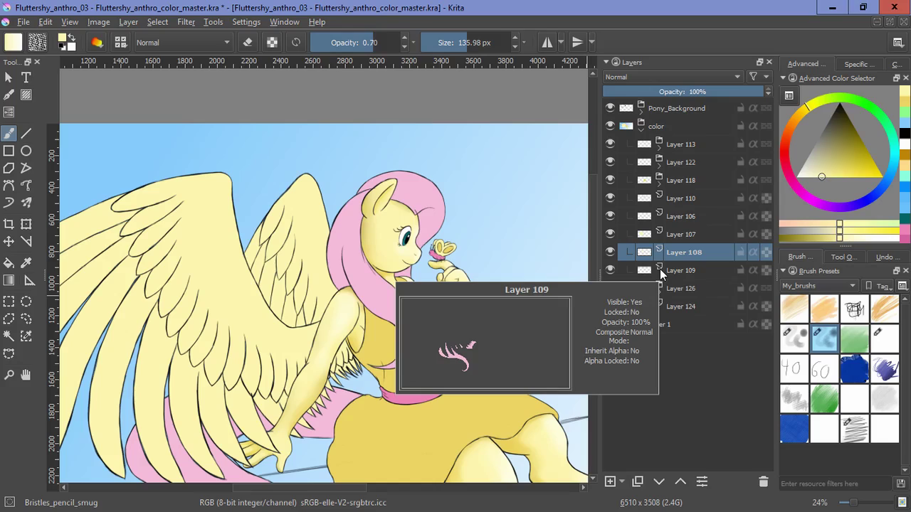
key("ctrl+g")
left_click(160, 23)
left_click(220, 210)
left_click(681, 252)
left_click(622, 482)
left_click(655, 403)
left_click(158, 22)
left_click(173, 53)
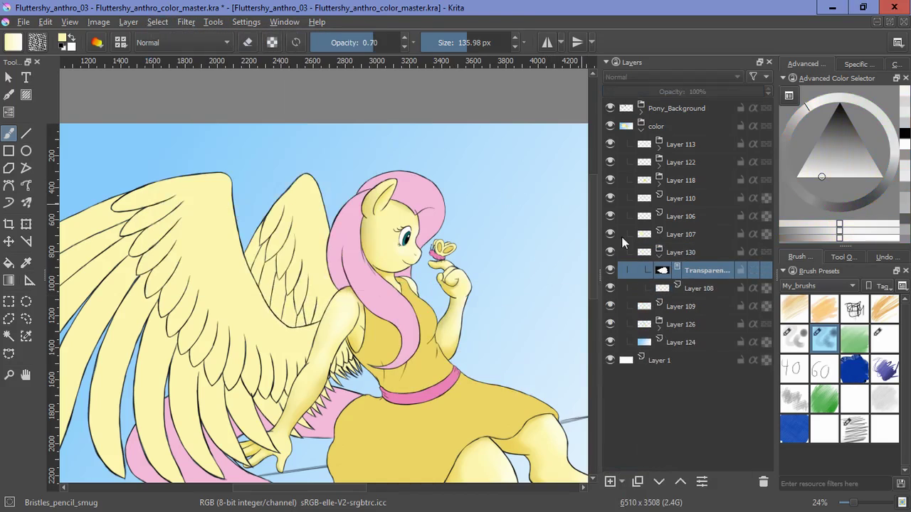
Step: Add a paint layer above Layer 108, set it to Multiply at 50% opacity, and duplicate it
left_click(694, 288)
left_click(610, 482)
left_click(682, 92)
left_click(668, 77)
left_click(642, 184)
key("ctrl+j")
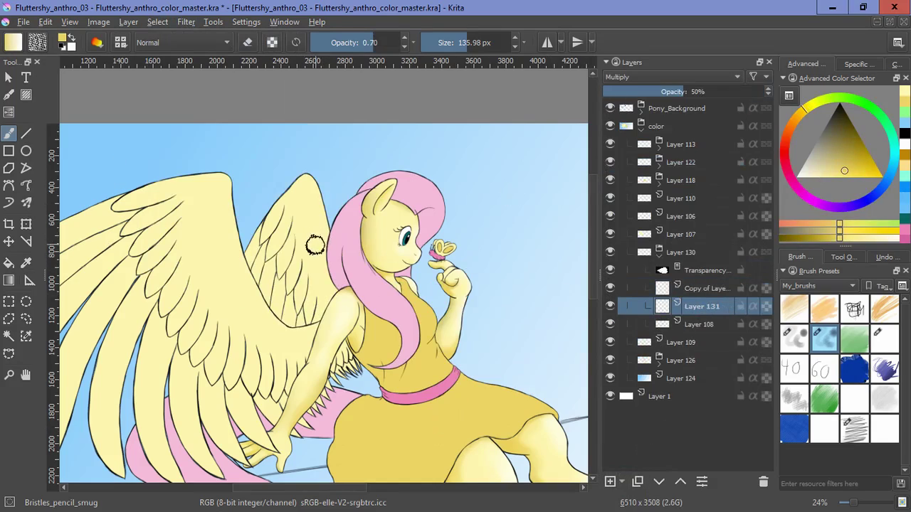
Step: Shade the far wing with Bristles_pencil on Layer 131 and deepen its feather shadows on the copied layer with a smaller brush
key("slash")
scroll(302, 206, "up", 3)
mouse_move(340, 358)
left_mouse_down()
mouse_move(327, 262)
mouse_move(300, 212)
mouse_move(332, 387)
mouse_move(285, 386)
mouse_move(244, 274)
mouse_move(277, 213)
left_mouse_up()
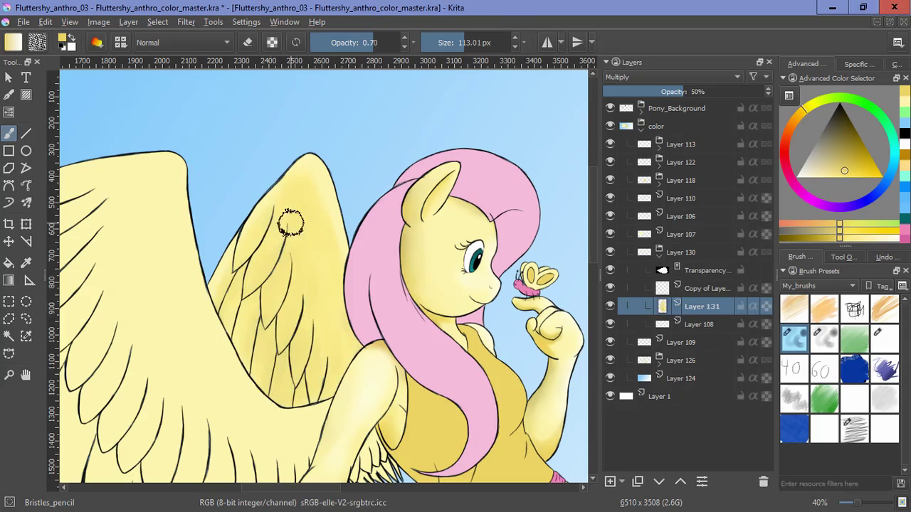
left_click(707, 289)
left_click_drag(299, 333, 298, 377)
left_click_drag(279, 263, 265, 305)
left_click_drag(321, 329, 312, 329)
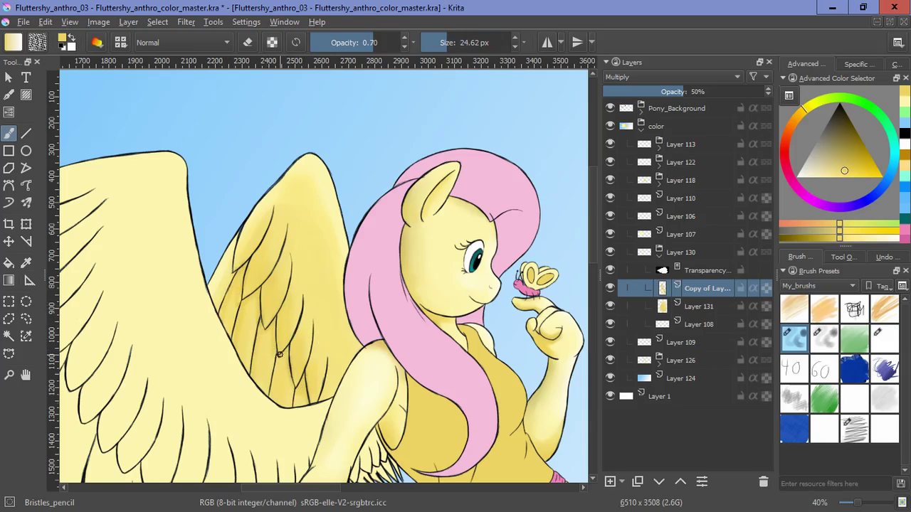
Step: Add a Screen layer in the far wing's group, highlight the wing's outer edge, and blend it with Bristles_pencil_smug
left_click(609, 484)
left_click(672, 77)
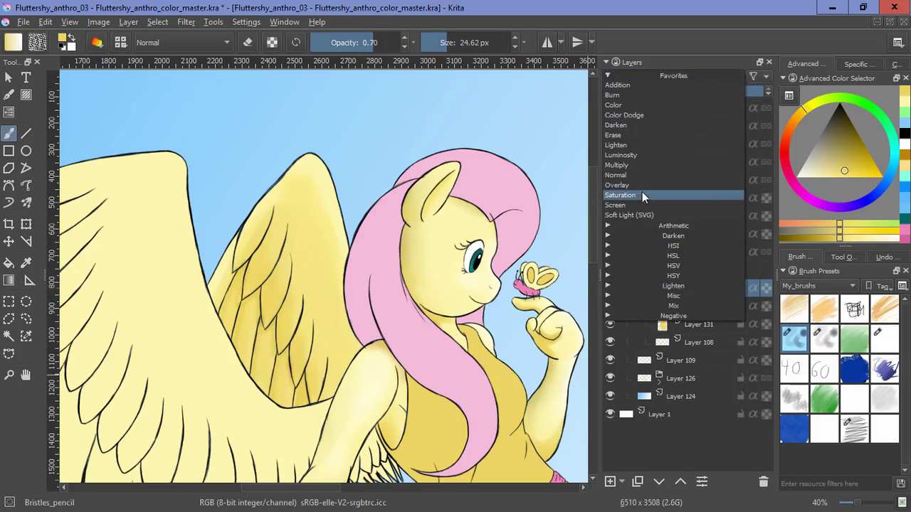
left_click(642, 192)
left_click_drag(330, 138, 350, 258)
key("slash")
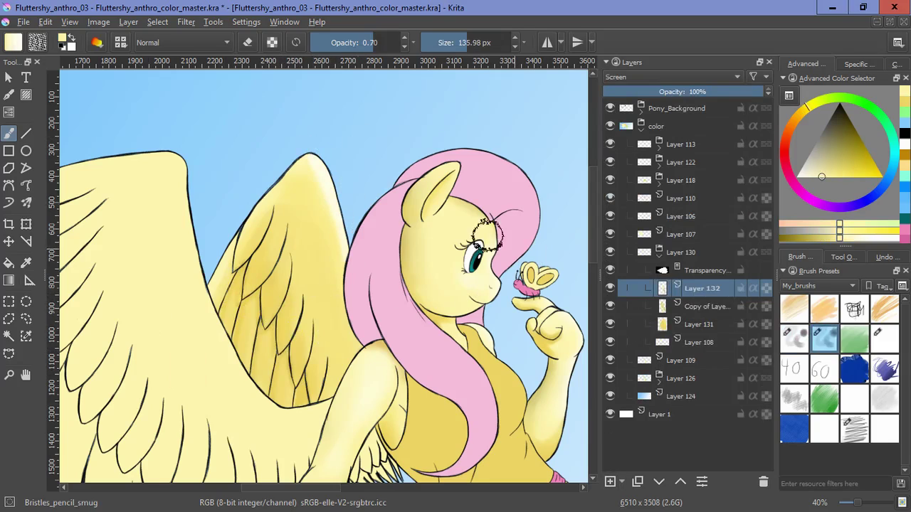
Step: Collapse the far wing's group and put the near wing's Layer 107 in a group of its own
scroll(339, 354, "down", 5)
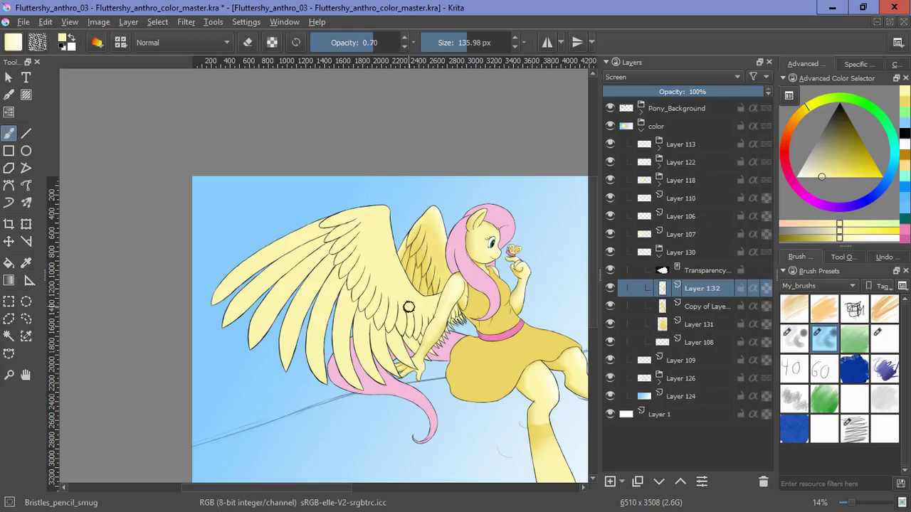
left_click(658, 255)
left_click(609, 234)
left_click(610, 234)
left_click(681, 235)
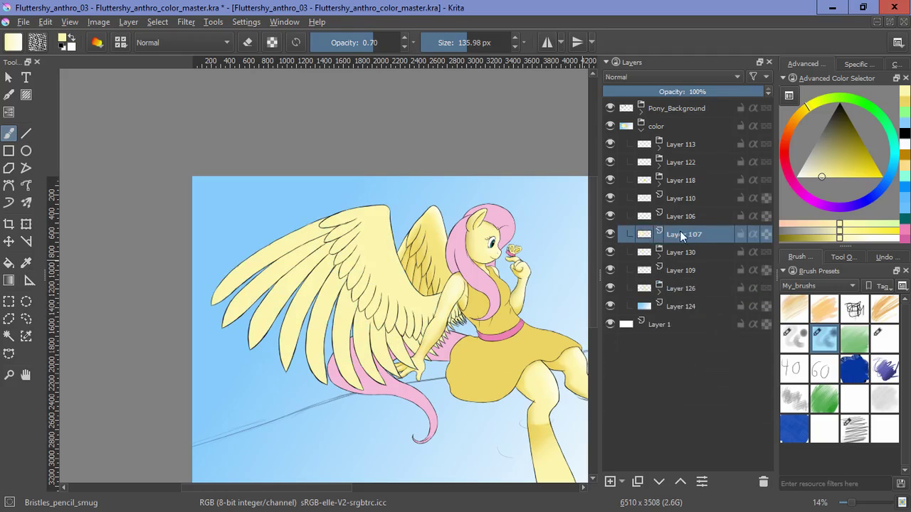
left_click(612, 482)
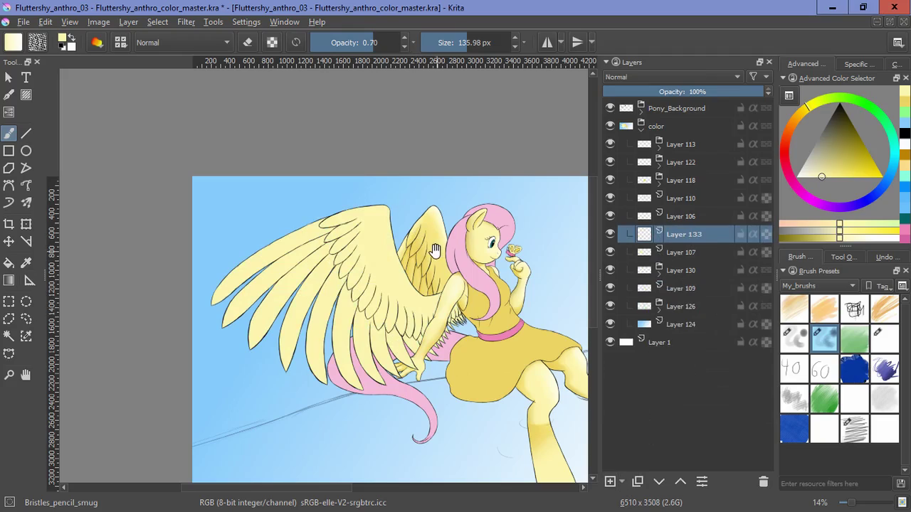
key("ctrl+z")
key("ctrl+g")
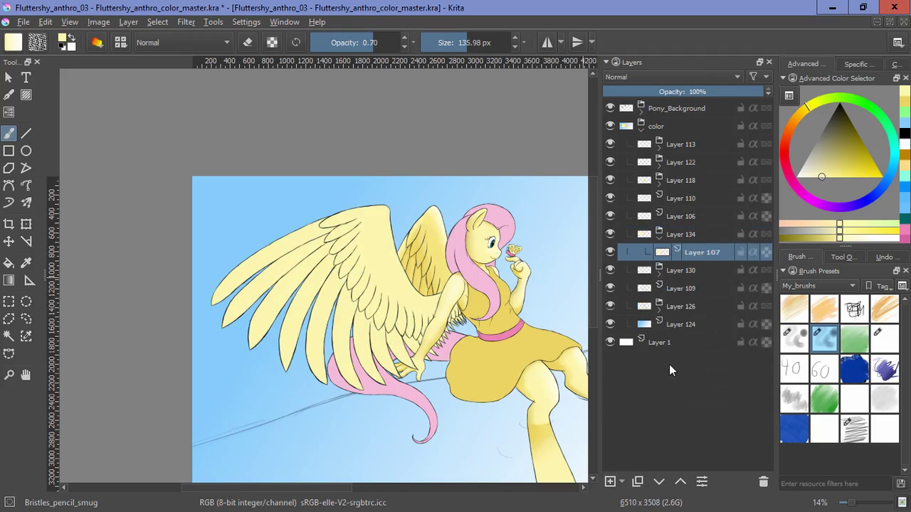
Step: Select the opaque area of Layer 107 and add it to the near wing's group as a transparency mask
left_click(158, 22)
left_click(171, 207)
left_click(683, 233)
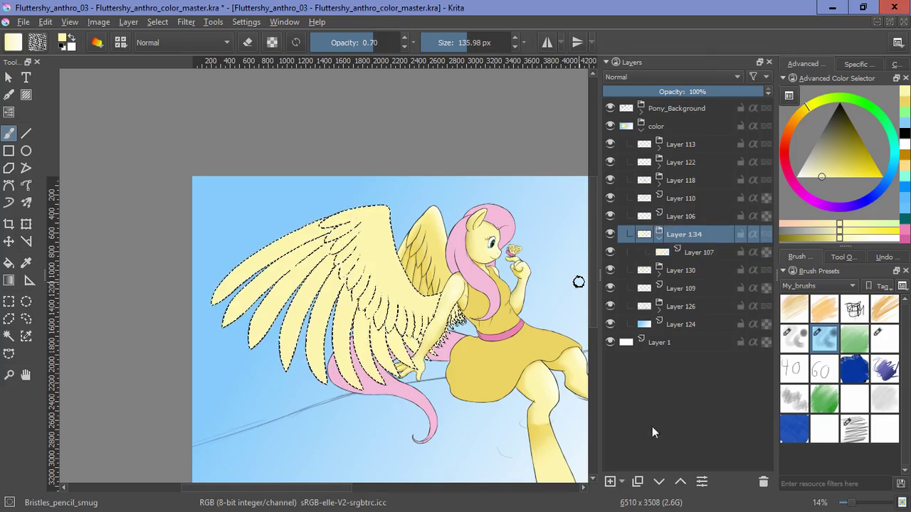
left_click(677, 384)
left_click(160, 23)
left_click(171, 52)
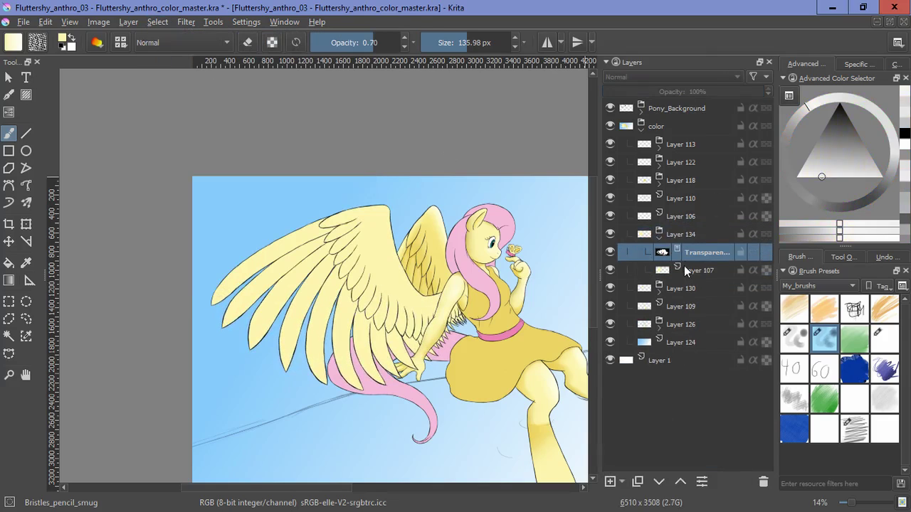
Step: Add a paint layer above Layer 107, set it to Multiply at 50% opacity, and duplicate it
left_click(683, 269)
left_click(610, 482)
left_click(683, 92)
left_click(671, 78)
left_click(616, 164)
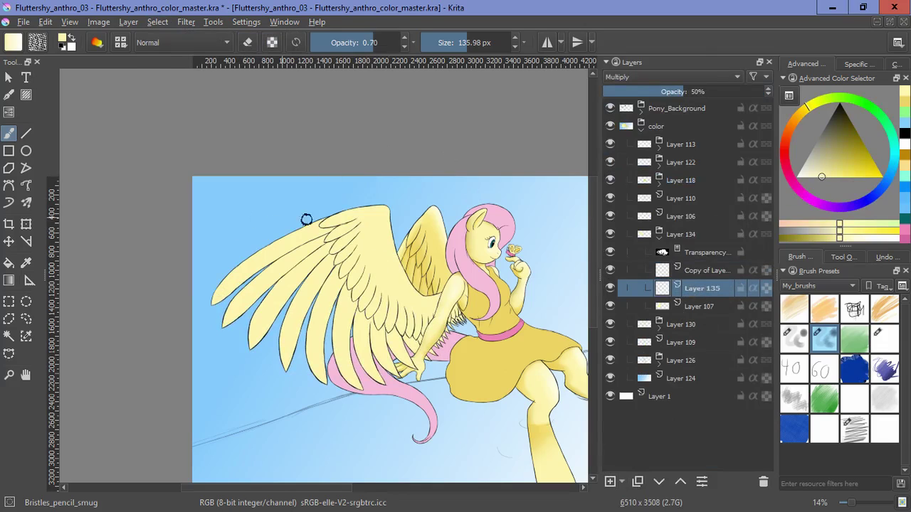
Step: Shade the near wing's small feathers around and behind the near arm with Bristles_pencil at 77.59 px
left_click(794, 338)
scroll(456, 311, "up", 5)
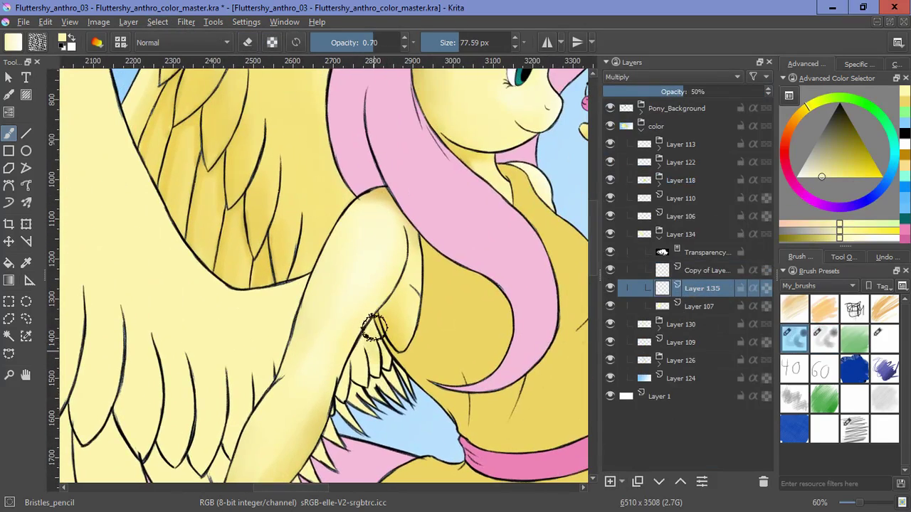
left_click_drag(335, 436, 376, 310)
left_click_drag(289, 427, 336, 426)
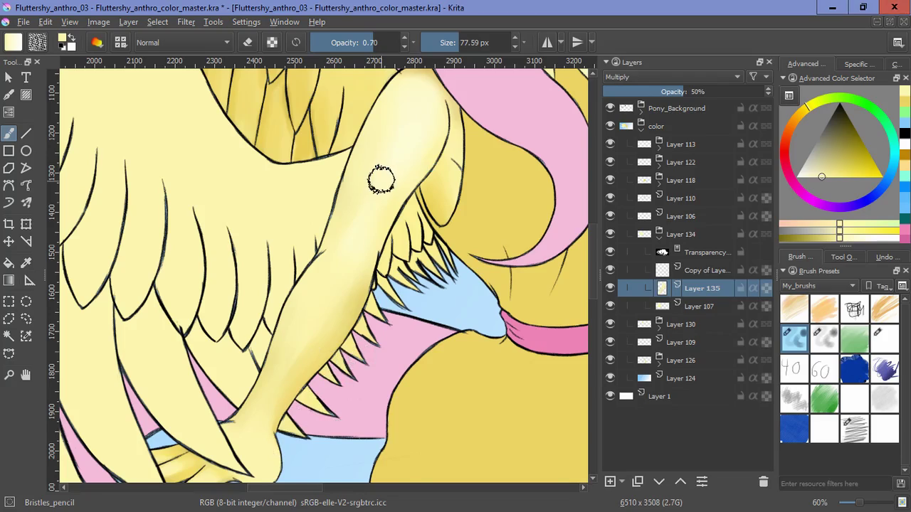
left_click_drag(382, 178, 404, 249)
key("ctrl+s")
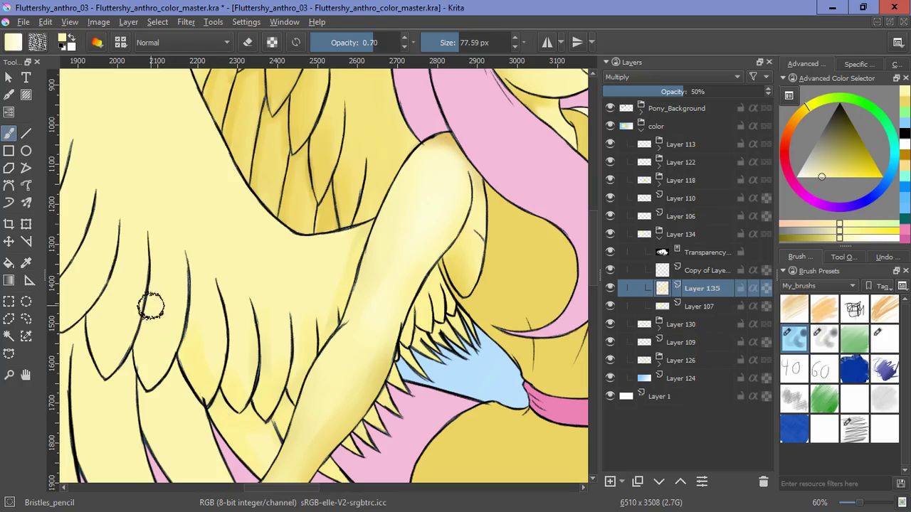
Step: Shade the short overlapping feathers of the near wing from the arm up to the wing's upper edge
left_click_drag(171, 388, 204, 265)
left_click_drag(142, 249, 233, 397)
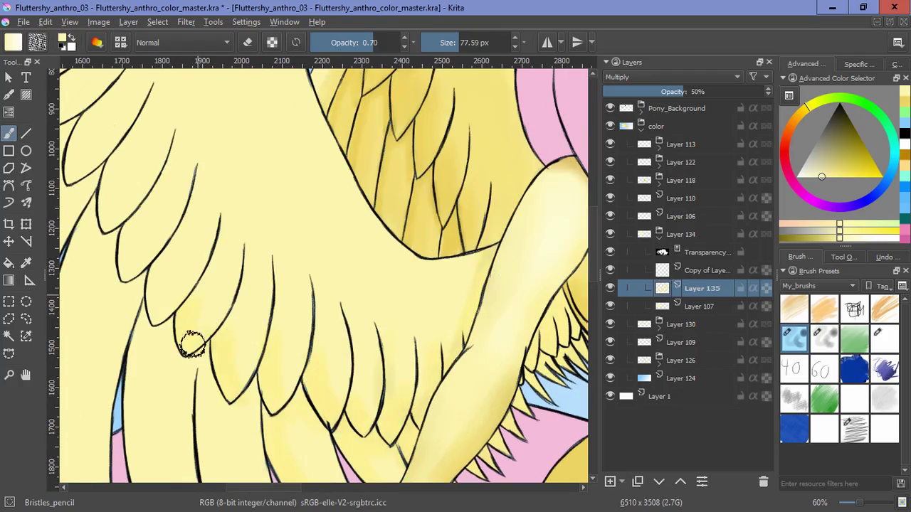
scroll(189, 328, "up", 3)
scroll(185, 299, "up", 3)
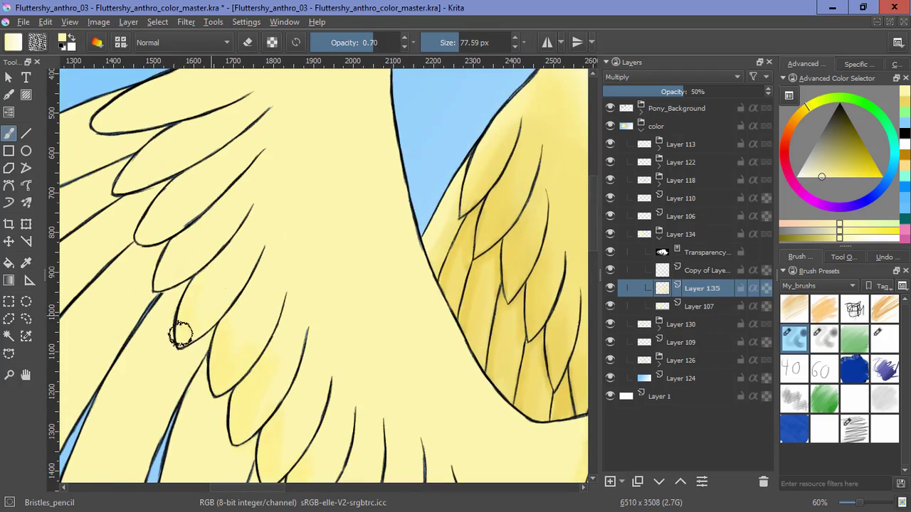
scroll(153, 242, "up", 2)
scroll(157, 242, "left", 3)
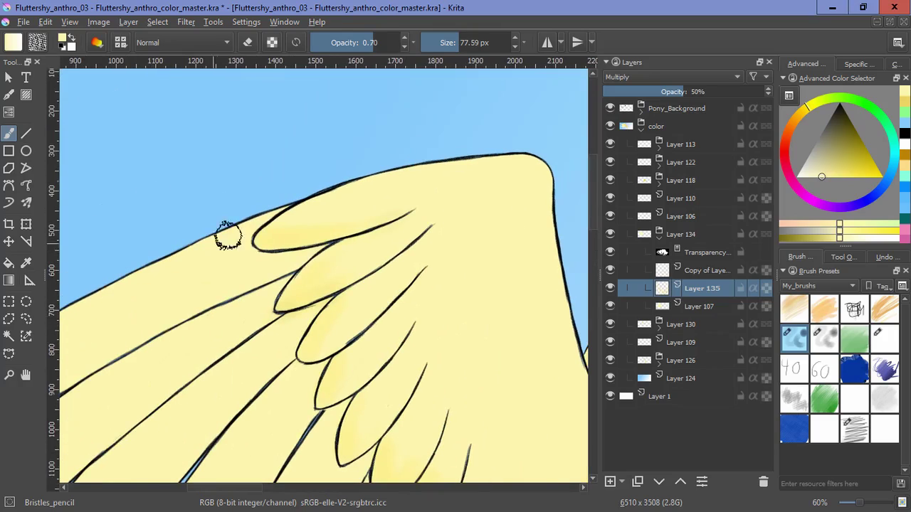
Step: Shade the long feathers of the near wing beneath the short feathers and down to the tips over the tail
scroll(332, 297, "down", 10)
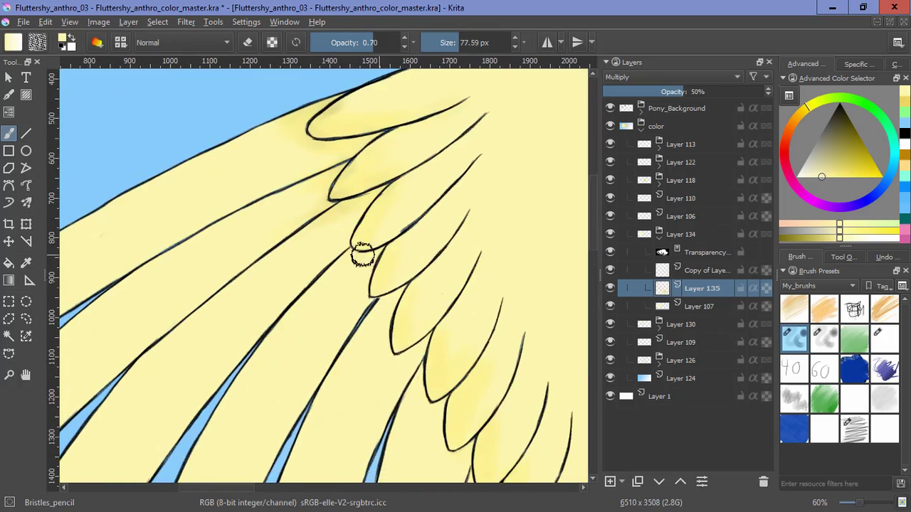
scroll(260, 199, "right", 4)
left_click_drag(231, 215, 345, 420)
left_click_drag(150, 331, 204, 289)
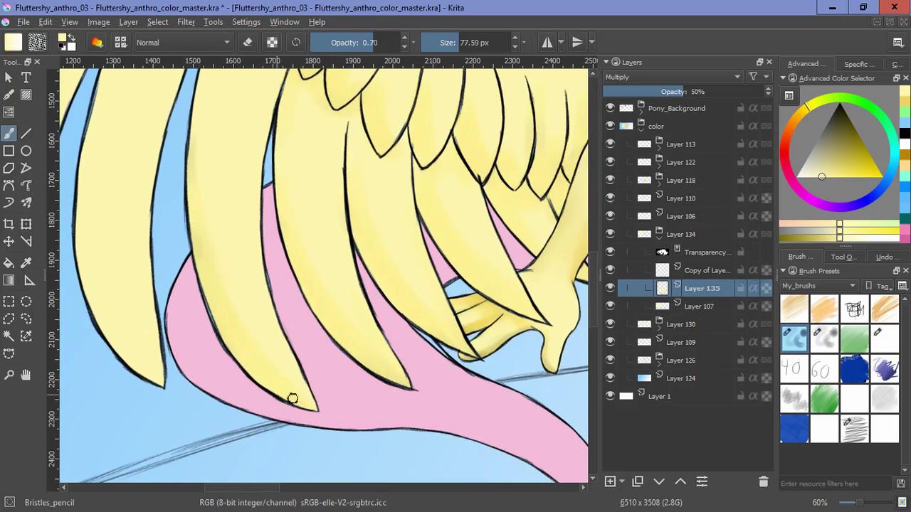
scroll(295, 396, "up", 3)
scroll(278, 159, "left", 3)
left_click_drag(254, 275, 262, 147)
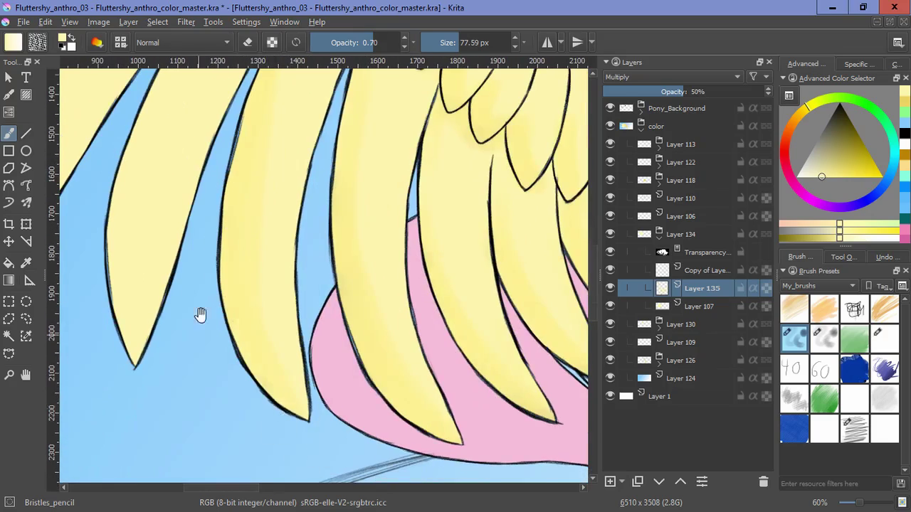
Step: Shade the remaining long outer feathers of the near wing on Layer 135
left_click_drag(201, 315, 259, 412)
left_click_drag(238, 128, 171, 338)
mouse_move(182, 86)
left_mouse_down()
mouse_move(258, 207)
mouse_move(144, 346)
left_mouse_up()
scroll(275, 278, "left", 4)
scroll(173, 339, "up", 2)
scroll(349, 332, "down", 1)
scroll(349, 332, "down", 1)
left_click_drag(541, 349, 415, 266)
scroll(413, 380, "up", 1)
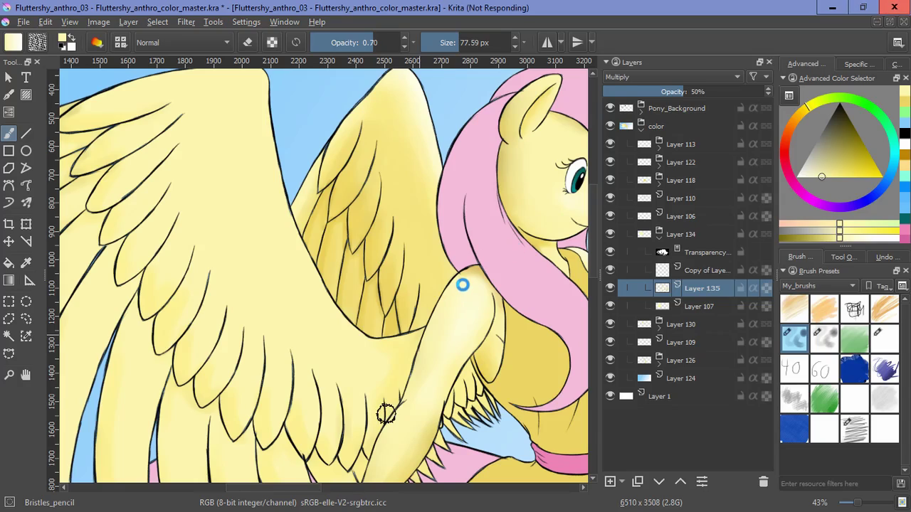
Step: Deepen the shadows on the small feathers behind the arm and on the long feathers, using Bristles_pencil on the copied Multiply layer
left_click(818, 347)
left_click(796, 340)
left_click(706, 271)
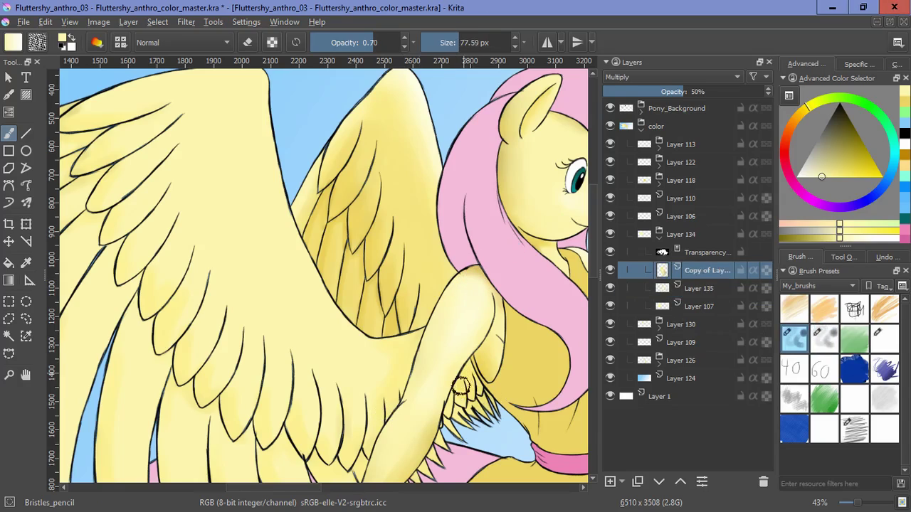
scroll(461, 384, "down", 4)
scroll(461, 384, "left", 1)
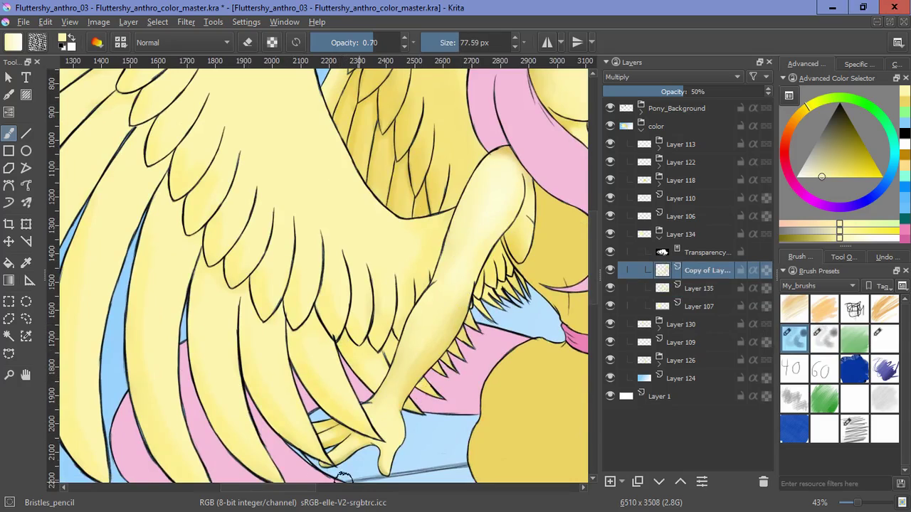
left_click_drag(343, 480, 357, 383)
left_click_drag(152, 360, 323, 464)
left_click_drag(78, 370, 188, 433)
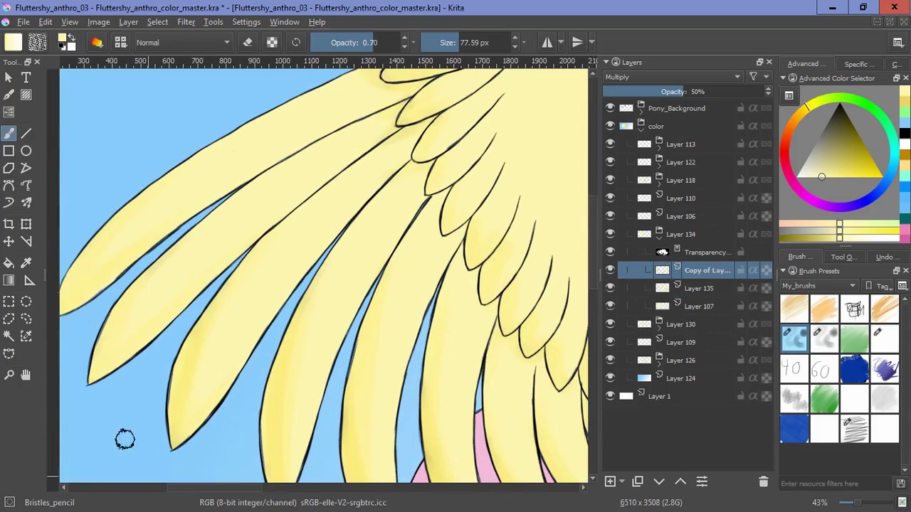
Step: Deepen the shadows where the near wing's short feathers overlap the long ones, from the upper edge down to the arm
scroll(95, 319, "up", 6)
scroll(323, 274, "right", 1)
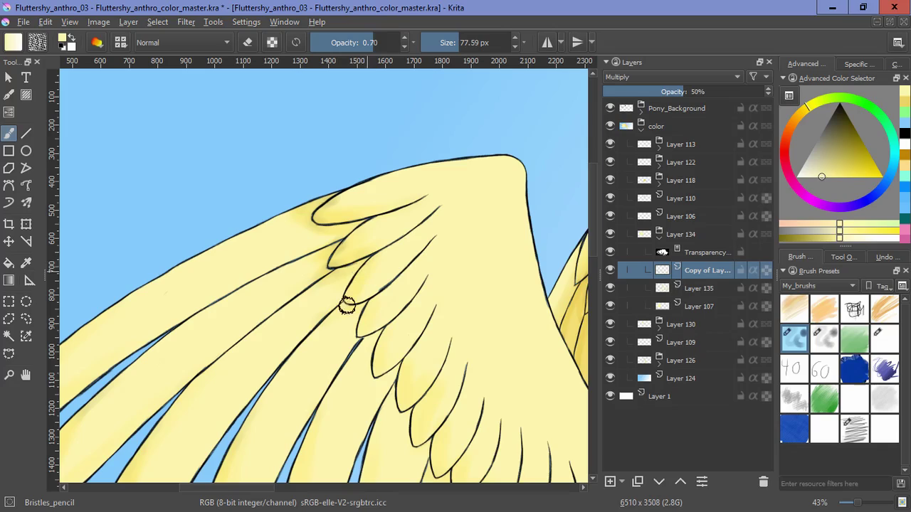
scroll(377, 409, "down", 3)
scroll(372, 378, "down", 2)
scroll(372, 378, "right", 2)
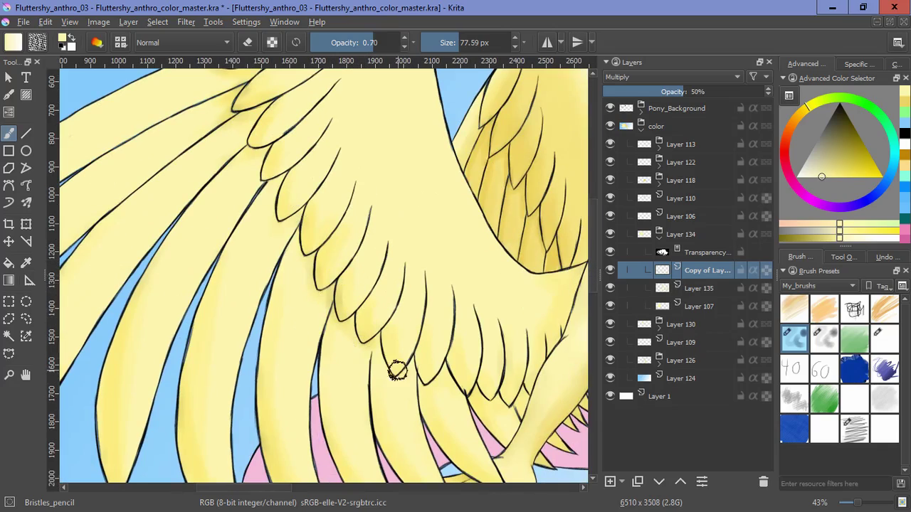
scroll(377, 425, "down", 1)
scroll(377, 425, "right", 2)
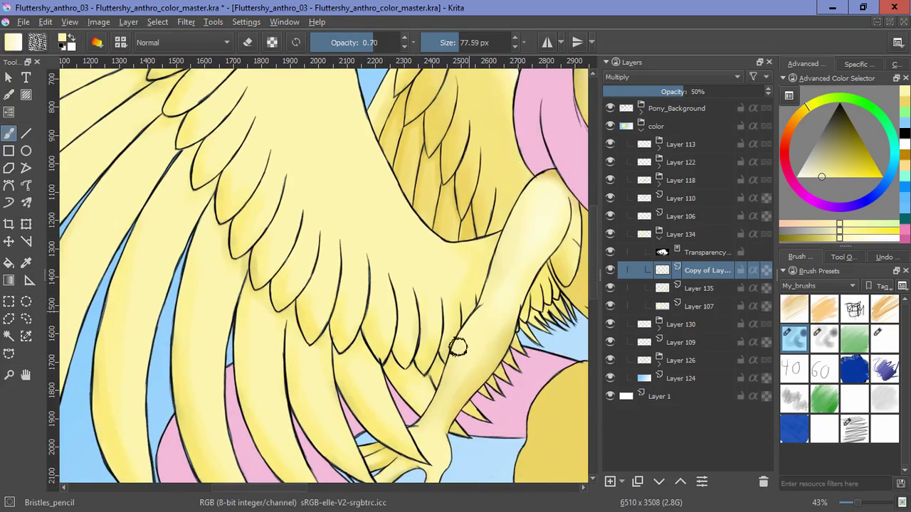
scroll(484, 235, "down", 5)
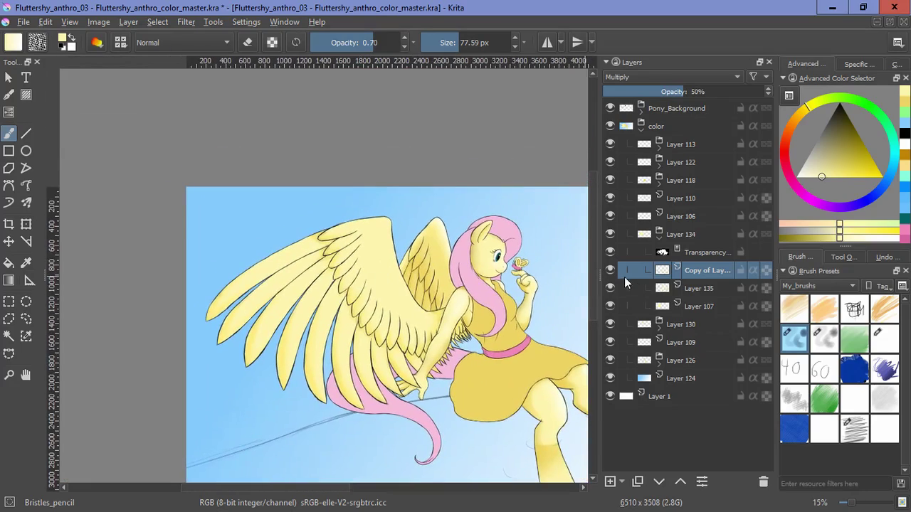
Step: Add a Screen layer in the near wing's group and highlight the wing's inner edge with Bristles_pencil at 159.25 px
left_click(609, 482)
left_click(669, 76)
left_click(661, 150)
scroll(396, 276, "up", 3)
key("bracketright")
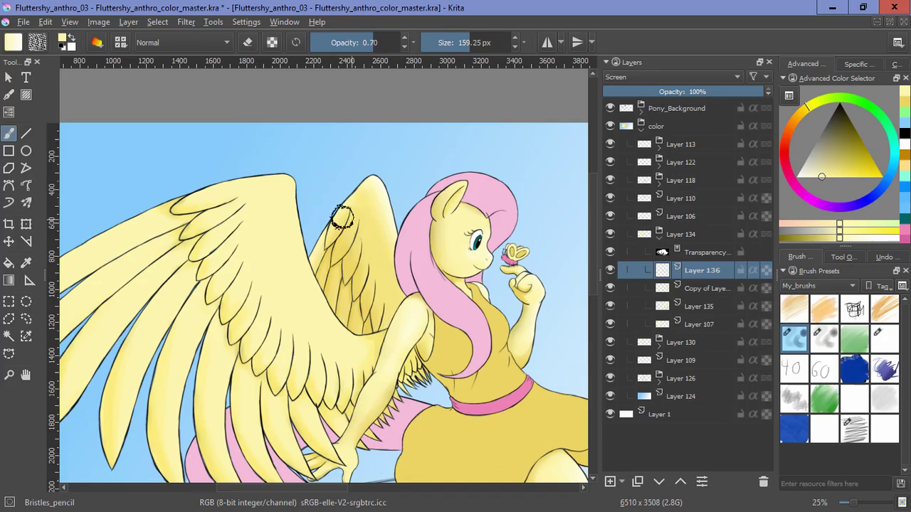
left_click_drag(283, 198, 278, 263)
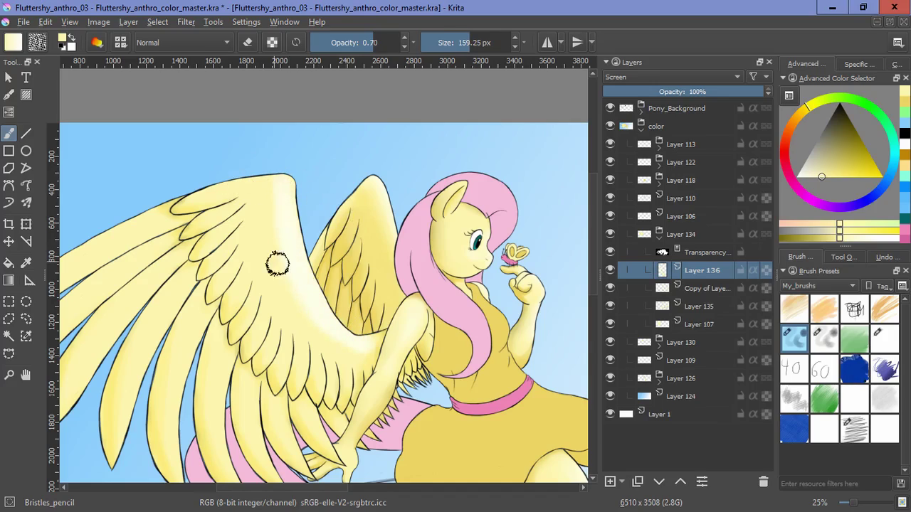
Step: Blend the near wing's highlight with Bristles_pencil_smug at 184.82 px and switch to Mixover_dull_bristle_soft_sug
left_click(824, 339)
key("bracketright")
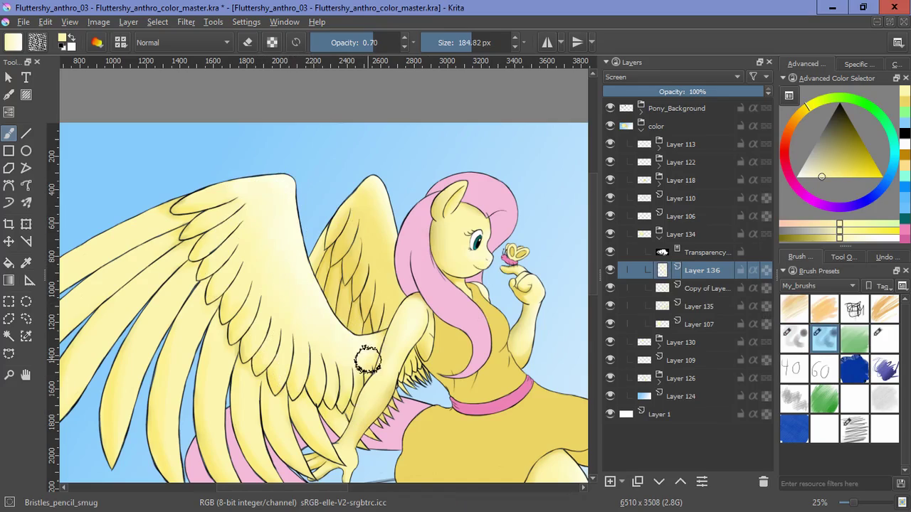
left_click(824, 398)
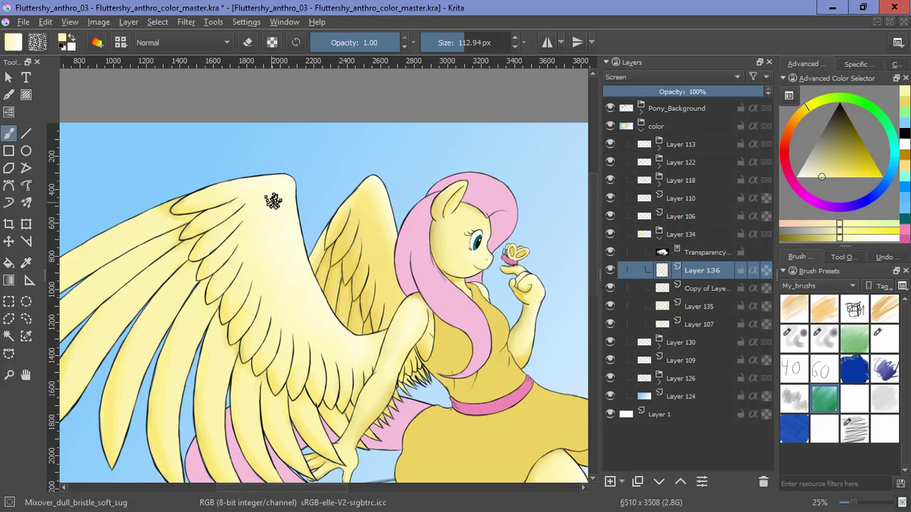
Step: Soften the near wing's highlight with Mixover_dull_bristle_soft at 110.30 px
left_click_drag(170, 457, 297, 460)
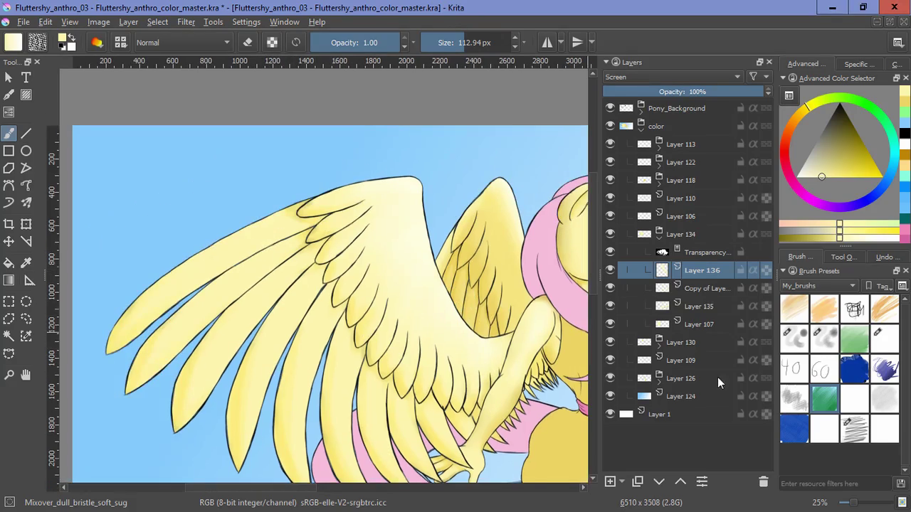
left_click(794, 399)
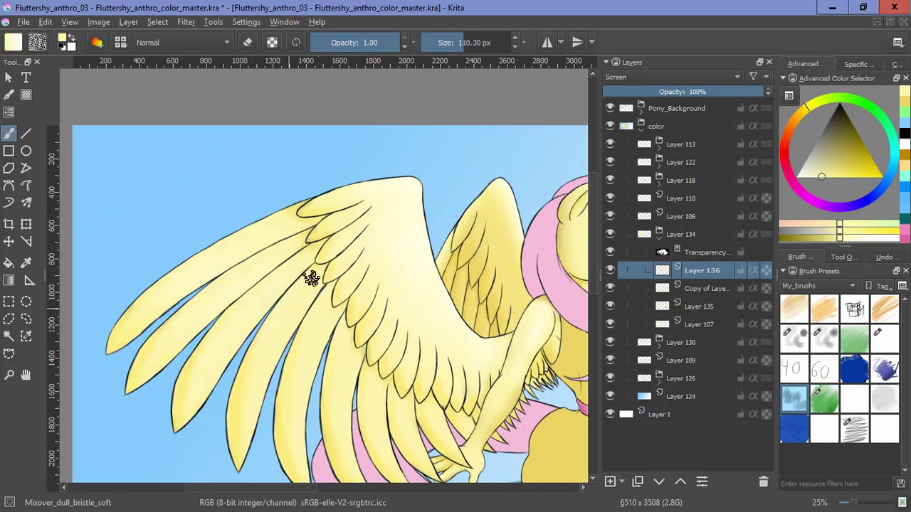
left_click_drag(385, 371, 295, 318)
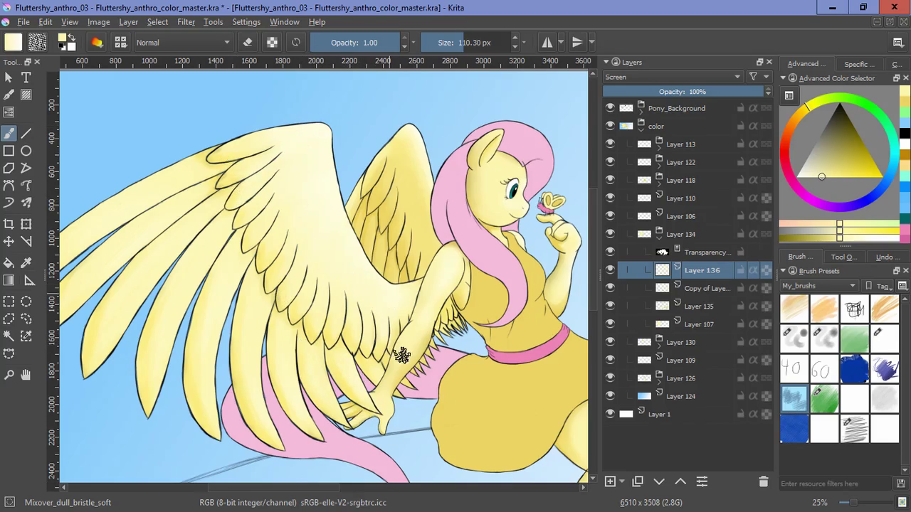
left_click_drag(411, 238, 373, 333)
Step: Add a second Screen layer in the near wing's group and try highlight strokes with Mixover_dull_bristle_soft, undoing the last one
key("Insert")
left_click(672, 77)
left_click(651, 207)
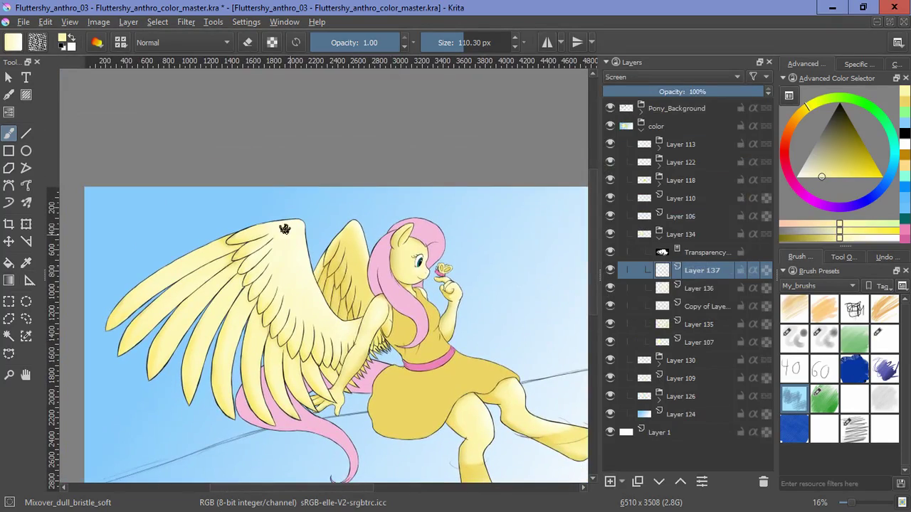
left_click_drag(321, 298, 300, 240)
left_click_drag(350, 340, 386, 252)
left_click_drag(371, 222, 398, 334)
key("ctrl+z")
Step: Brighten the near wing's top and inner edge with Bristles_pencil and blend the highlight with Bristles_pencil_smug at 184.82 px
left_click(794, 340)
left_click_drag(258, 215, 333, 385)
key("slash")
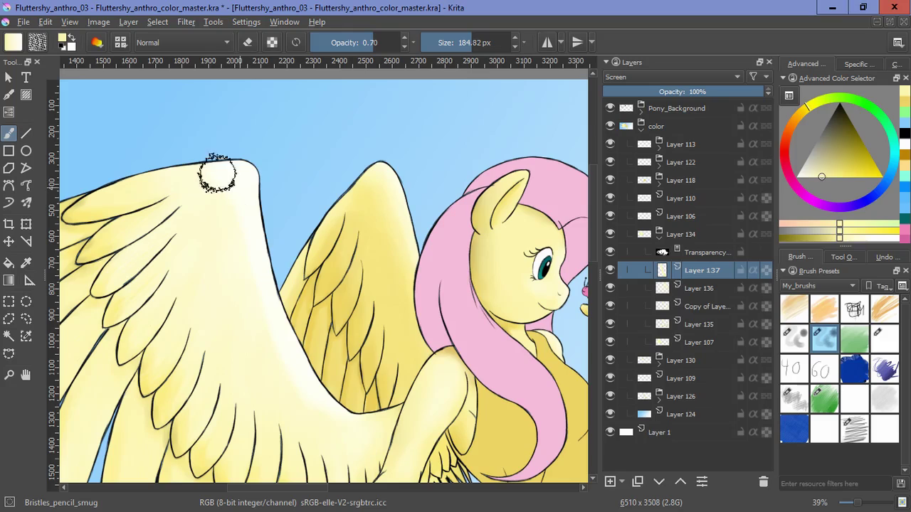
key("2")
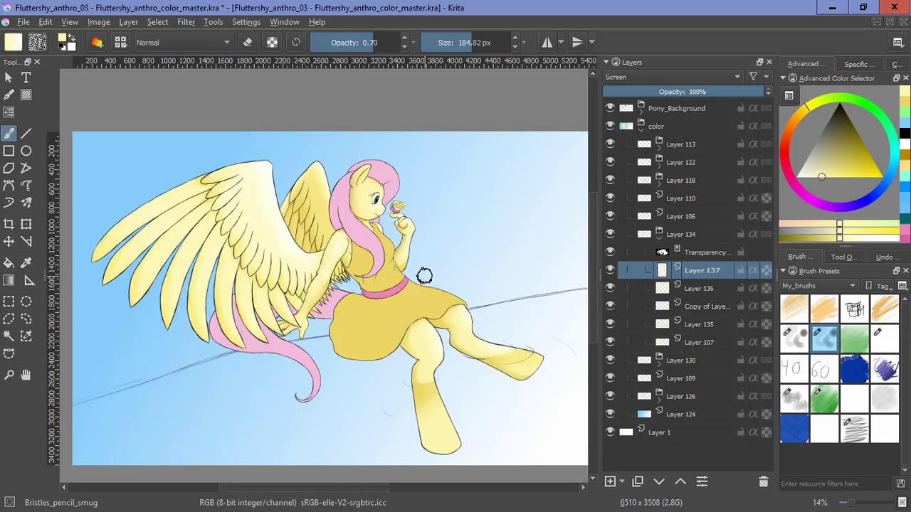
left_click_drag(384, 238, 388, 170)
left_click_drag(388, 170, 398, 281)
Step: Collapse the near wing's group, toggle Layer 106 to check its content, and select the hair colour on Layer 110
left_click(660, 239)
left_click(612, 216)
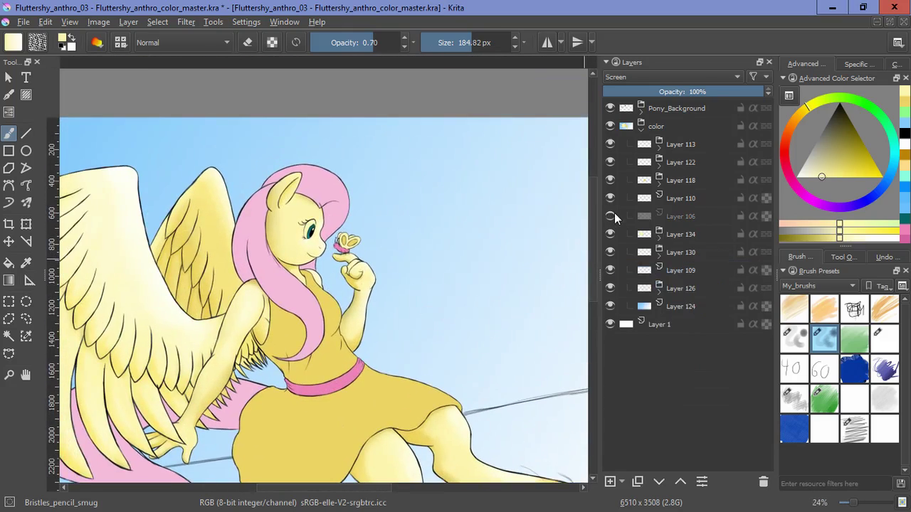
left_click(692, 199)
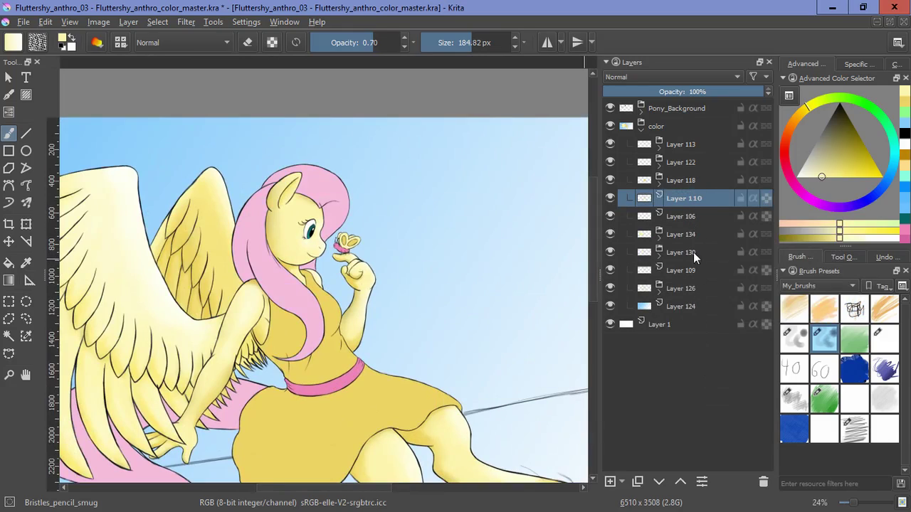
left_click(622, 482)
left_click(686, 368)
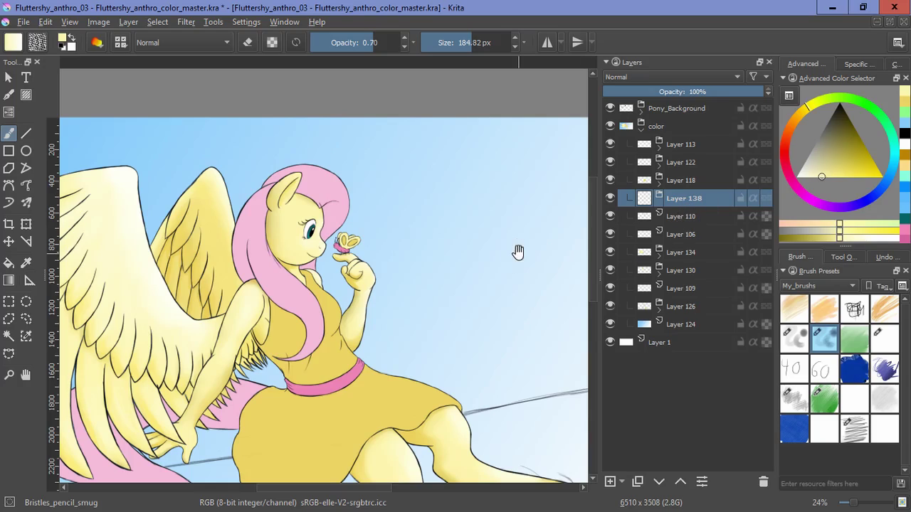
left_click(45, 22)
left_click(59, 52)
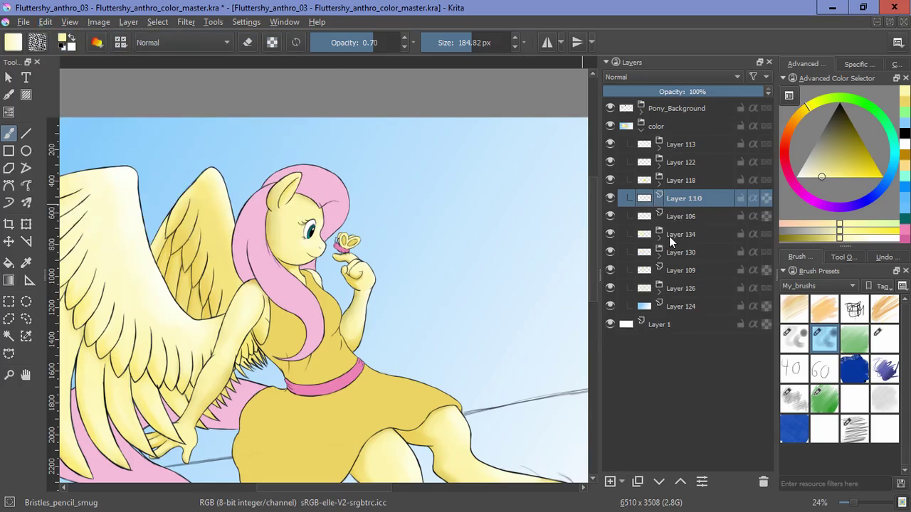
Step: Put the hair's Layer 110 into a group of its own
key("ctrl+g")
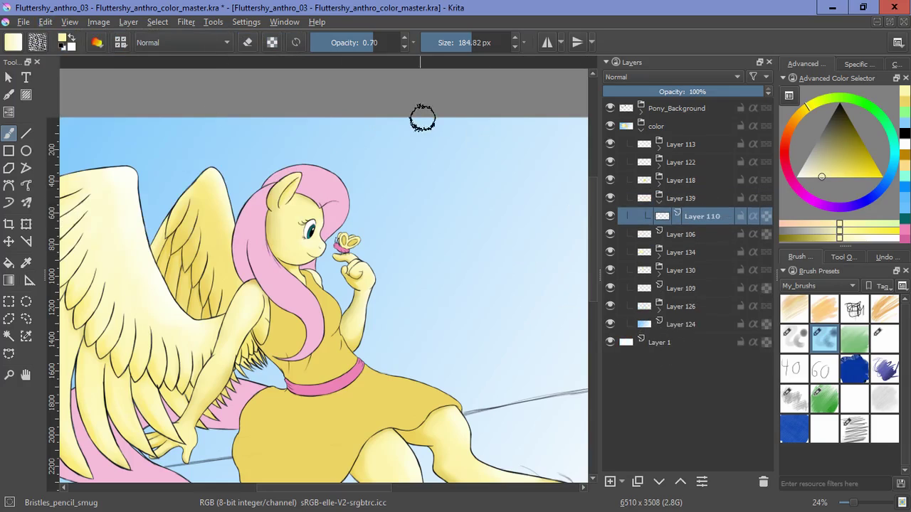
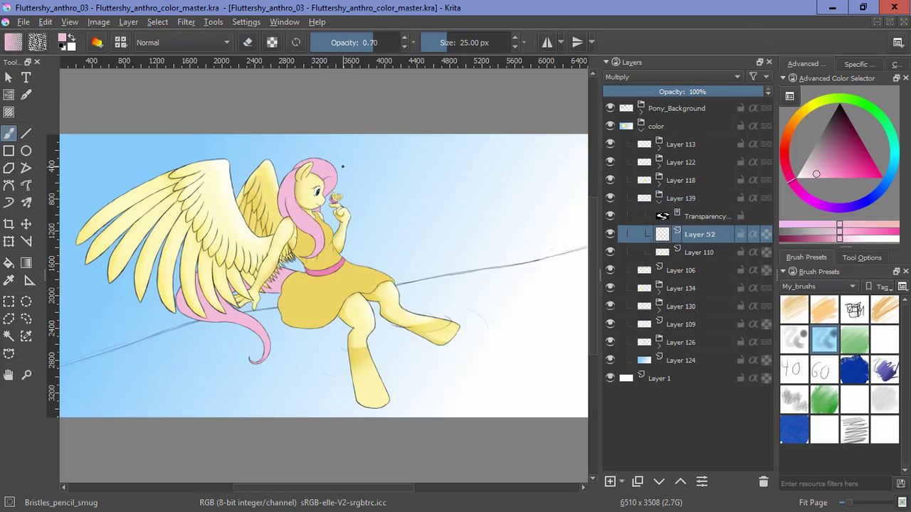
Step: Block in hair shadows behind the ear, under the fringe and on the back lock with Ink_brush_25_2 at 25 px on the Multiply layer
left_click(884, 339)
scroll(297, 204, "up", 5)
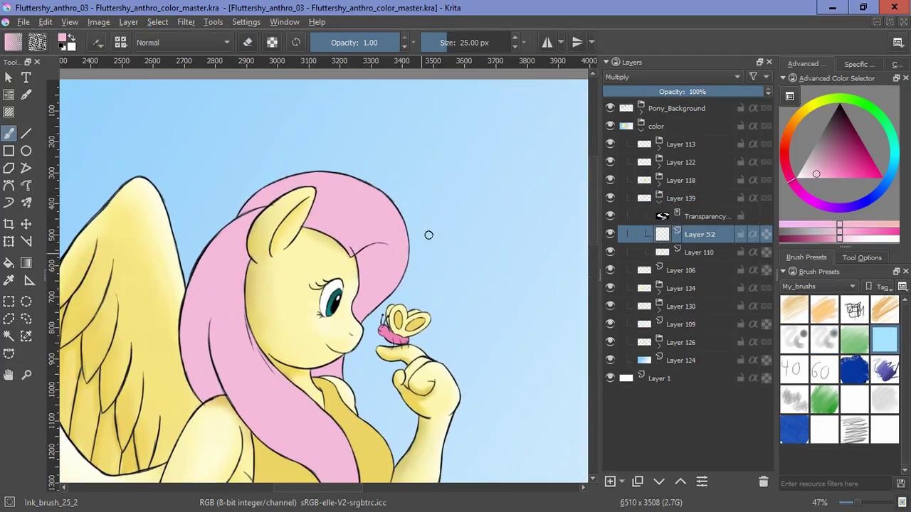
scroll(354, 296, "up", 4)
left_click_drag(356, 156, 281, 378)
mouse_move(318, 195)
left_mouse_down()
mouse_move(376, 171)
mouse_move(305, 222)
mouse_move(316, 247)
left_mouse_up()
left_click_drag(278, 216, 394, 349)
mouse_move(165, 201)
left_mouse_down()
mouse_move(101, 225)
mouse_move(205, 144)
mouse_move(238, 154)
mouse_move(145, 195)
left_mouse_up()
mouse_move(146, 224)
left_mouse_down()
mouse_move(304, 122)
mouse_move(261, 155)
mouse_move(273, 298)
left_mouse_up()
left_click_drag(298, 121, 120, 272)
left_click_drag(128, 456, 213, 233)
mouse_move(270, 306)
left_mouse_down()
mouse_move(278, 315)
mouse_move(269, 176)
left_mouse_up()
mouse_move(269, 177)
left_mouse_down()
mouse_move(262, 295)
mouse_move(274, 421)
mouse_move(199, 297)
mouse_move(215, 75)
left_mouse_up()
left_click_drag(367, 285, 173, 98)
Step: Shade the tip of the long front lock and add strand-like shadow strokes along the front lock, back lock and crown
left_click_drag(308, 342, 307, 406)
left_click_drag(300, 374, 338, 376)
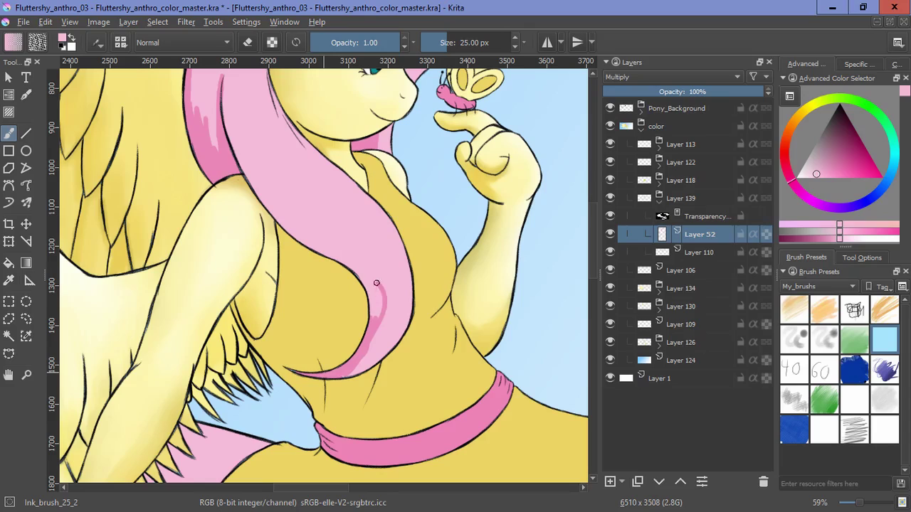
left_click_drag(389, 324, 370, 274)
left_click_drag(350, 250, 301, 222)
mouse_move(283, 195)
left_mouse_down()
mouse_move(316, 312)
mouse_move(398, 331)
left_mouse_up()
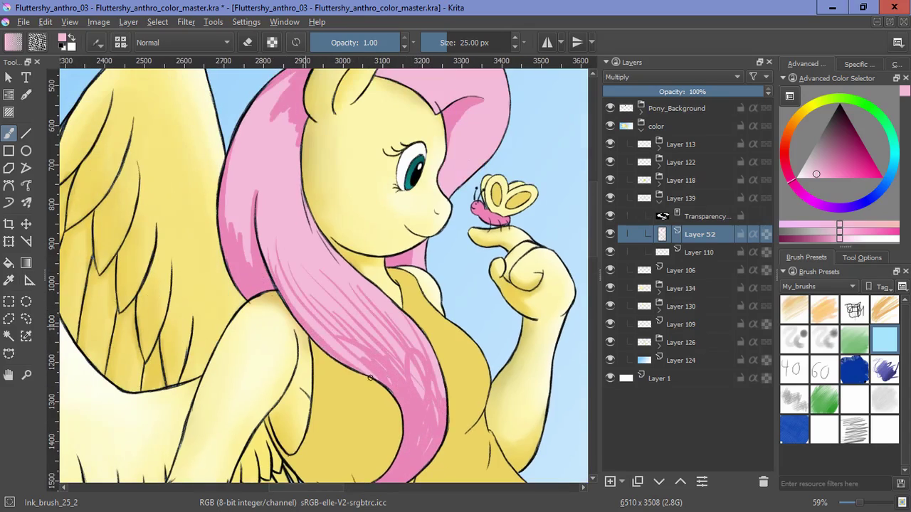
left_click_drag(370, 378, 345, 360)
left_click_drag(227, 199, 236, 285)
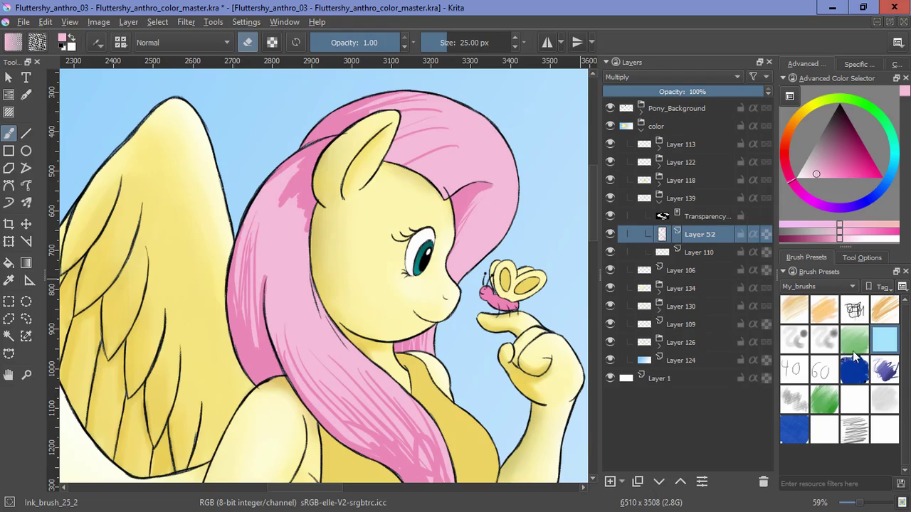
Step: Blend the shadow strokes on the long front lock with Mixover_dull_bristle_soft_sug at 64 px
left_click(824, 400)
left_click_drag(368, 154, 346, 74)
mouse_move(370, 342)
left_mouse_down()
mouse_move(374, 323)
mouse_move(395, 427)
left_mouse_up()
left_click_drag(401, 391, 387, 315)
left_click_drag(339, 278, 385, 344)
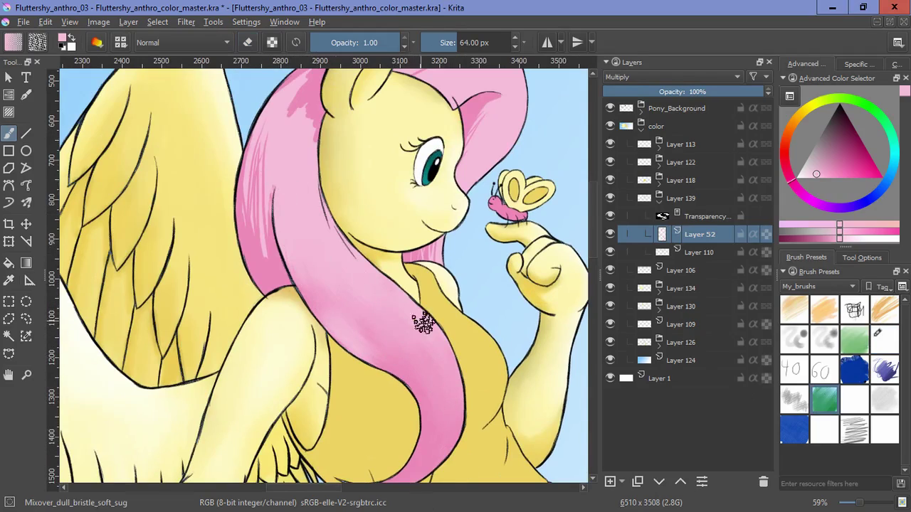
Step: Blend the shadow strokes on the back lock, behind the ear, across the crown and under the fringe
left_click_drag(249, 155, 253, 249)
left_click_drag(258, 121, 261, 191)
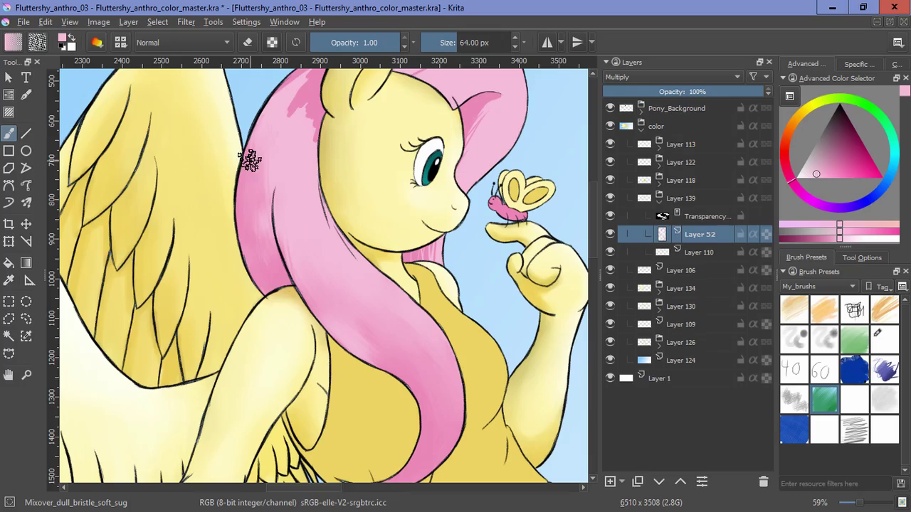
scroll(275, 281, "up", 3)
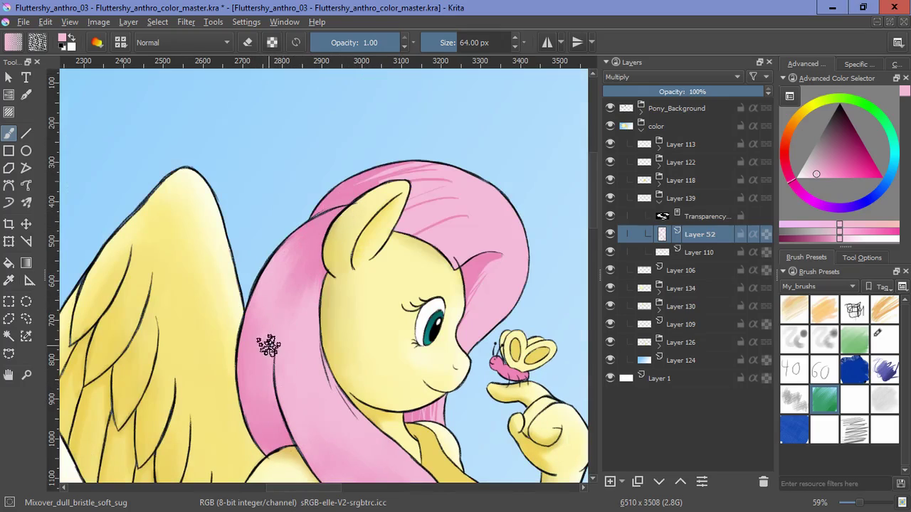
left_click_drag(355, 187, 438, 170)
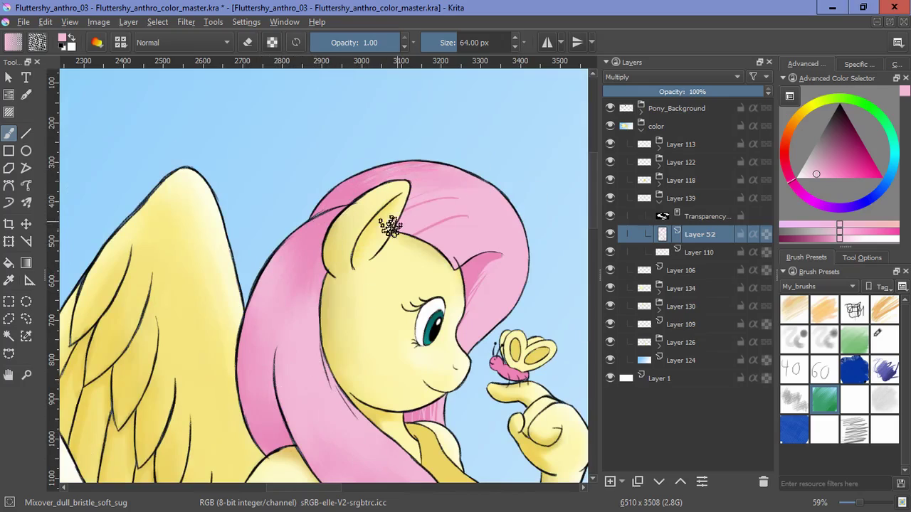
left_click_drag(408, 217, 470, 211)
left_click_drag(400, 232, 503, 236)
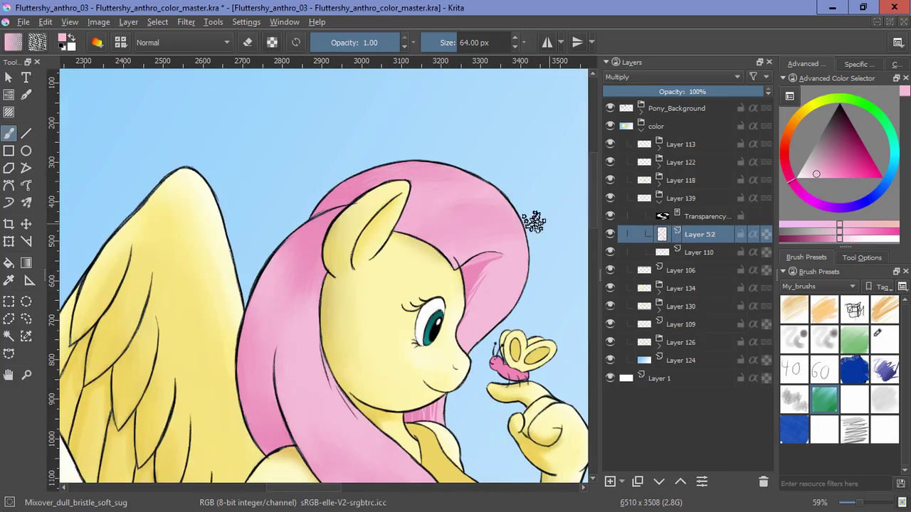
left_click_drag(458, 302, 404, 218)
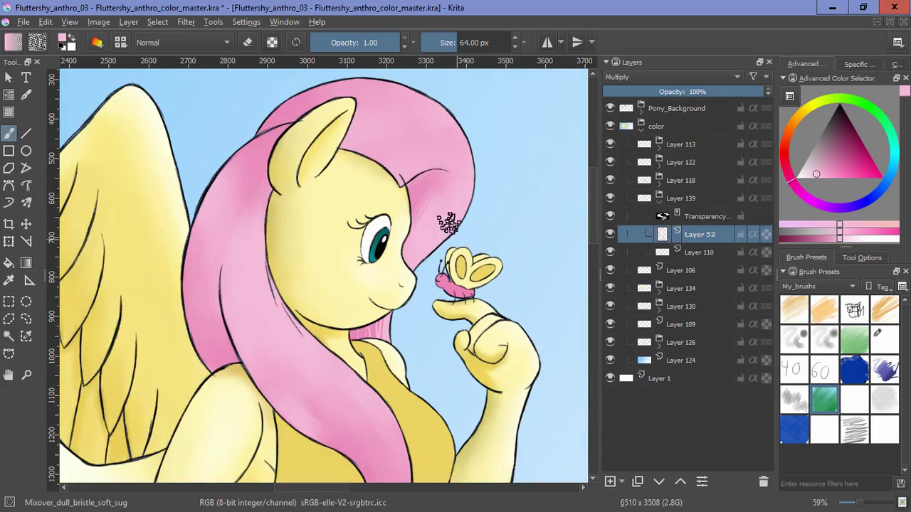
Step: Erase fine light strands out of the hair shadows with Ink_brush_25_2 at 25 px, on the locks and the crown
key("e")
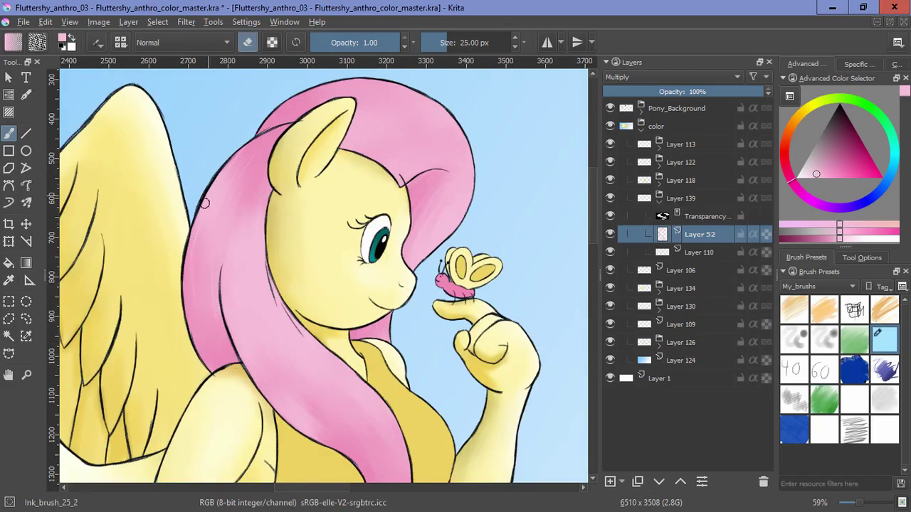
left_click_drag(384, 447, 322, 362)
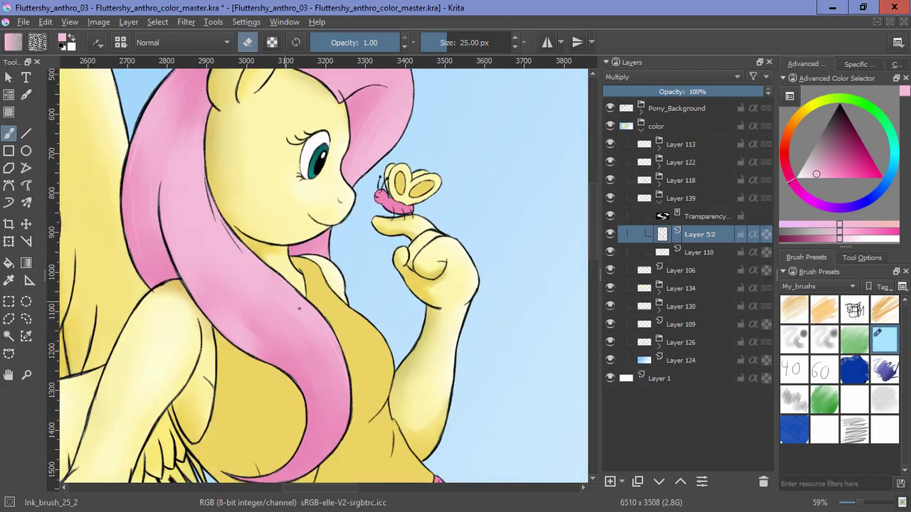
left_click_drag(292, 388, 326, 279)
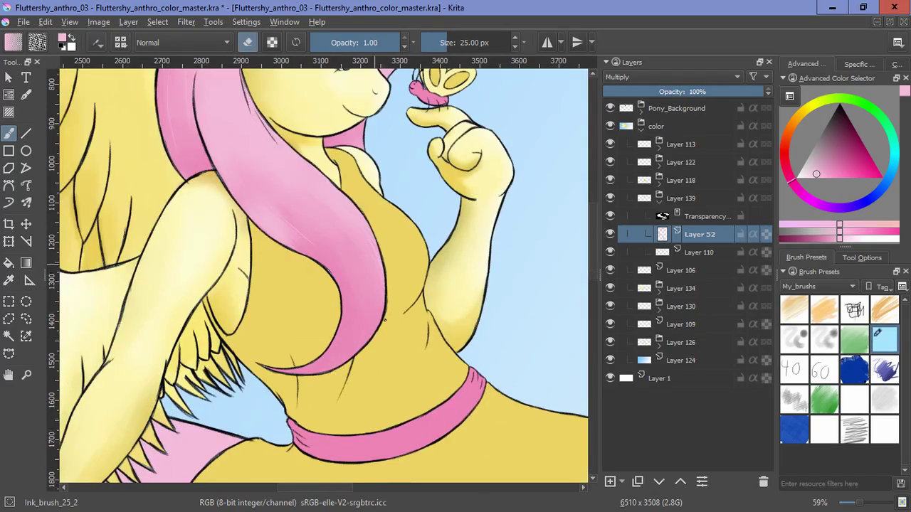
left_click_drag(415, 148, 380, 374)
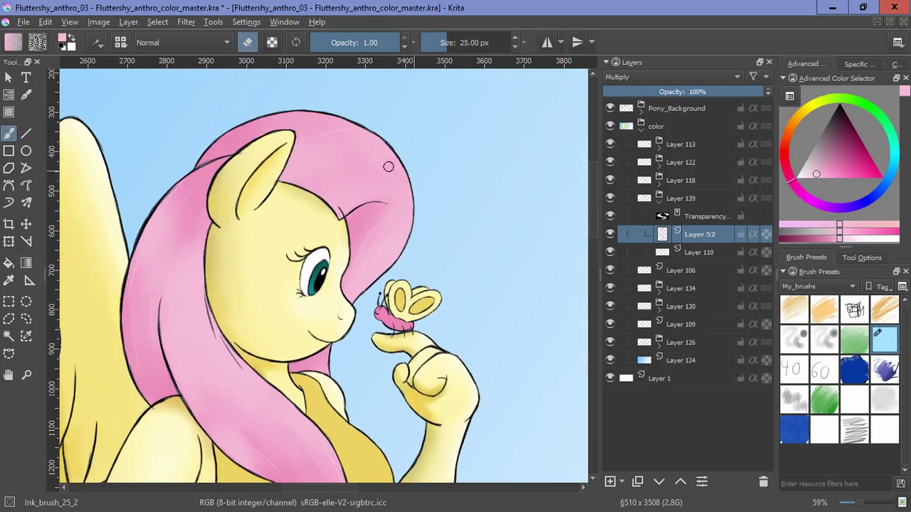
mouse_move(345, 319)
left_mouse_down()
mouse_move(376, 198)
mouse_move(388, 267)
mouse_move(335, 313)
left_mouse_up()
left_click_drag(405, 326, 503, 171)
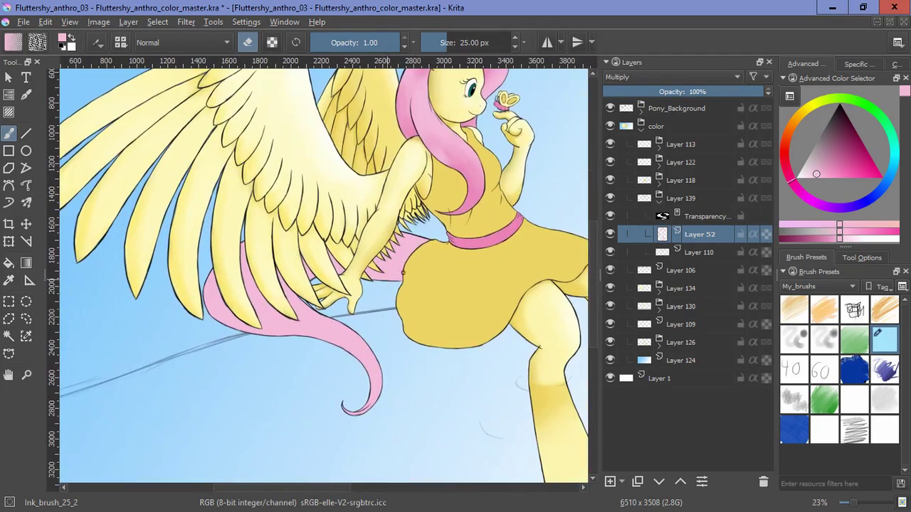
Step: Turn off erasing and add a second Multiply layer above the first one in the hair's group
scroll(412, 285, "up", 2)
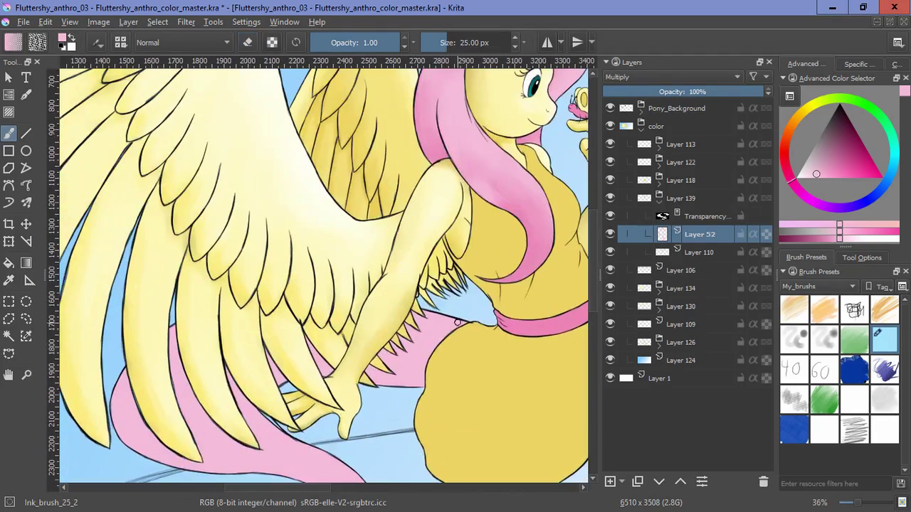
left_click_drag(514, 230, 407, 362)
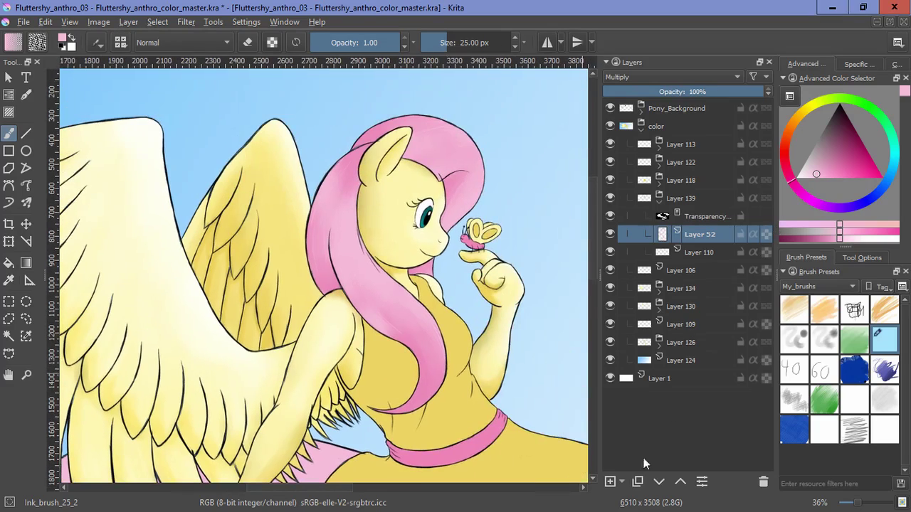
left_click(609, 481)
left_click(632, 78)
left_click(634, 166)
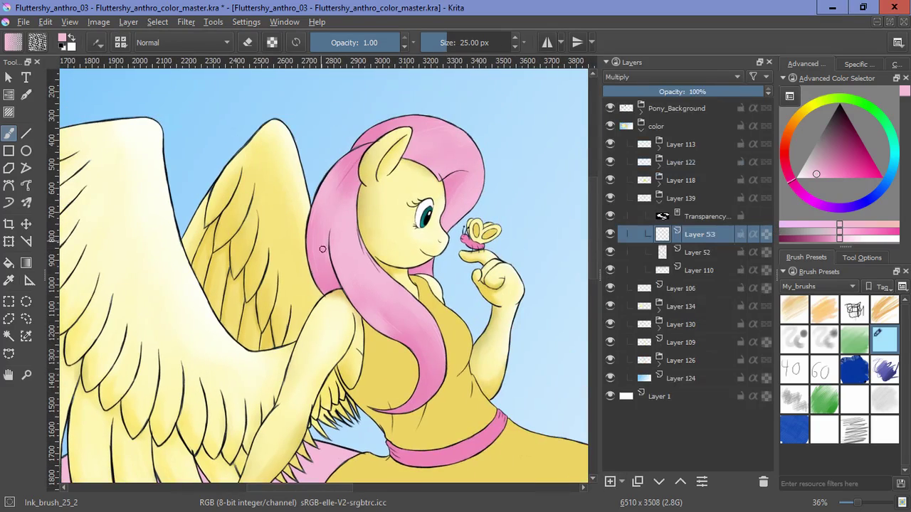
Step: Paint deeper shadows around the ear, under the fringe, on the lower back lock and at the front lock's tip
scroll(322, 249, "up", 3)
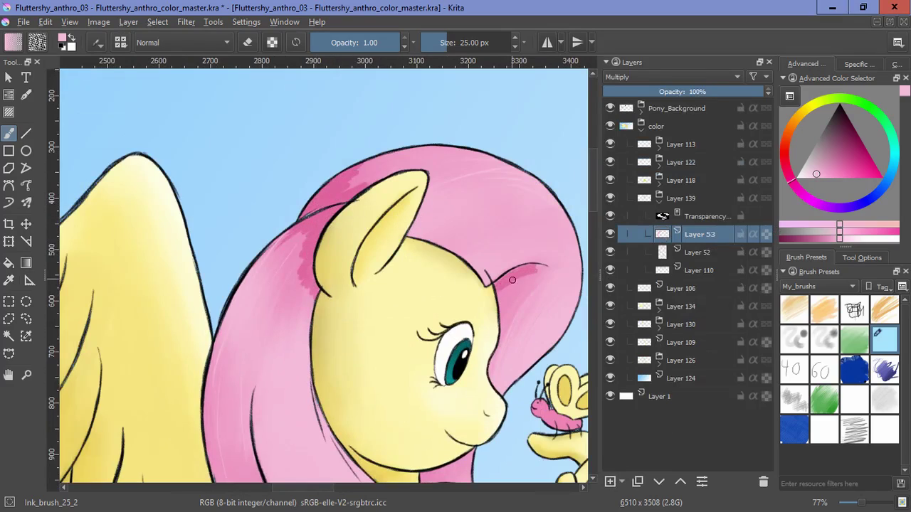
scroll(461, 305, "down", 3)
mouse_move(273, 264)
left_mouse_down()
mouse_move(229, 229)
mouse_move(232, 183)
left_mouse_up()
left_click_drag(388, 230, 252, 42)
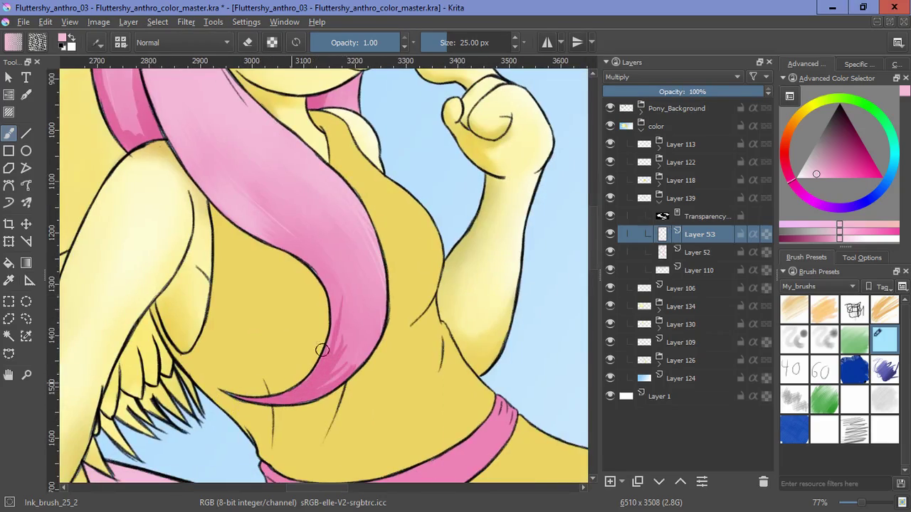
Step: Blend the deeper hair shadows with Mixover_dull_bristle_soft_sug at 64 px, from the front lock's tip up to the crown
key("slash")
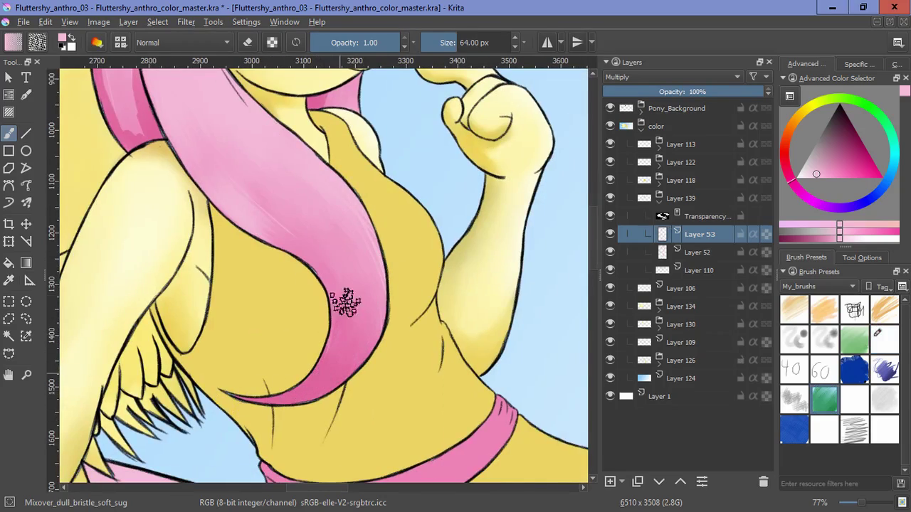
scroll(256, 455, "up", 4)
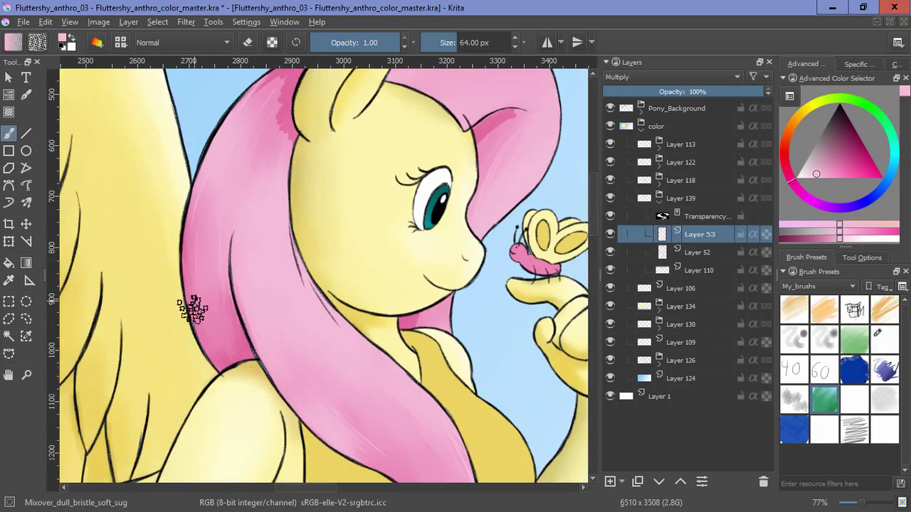
scroll(270, 263, "up", 2)
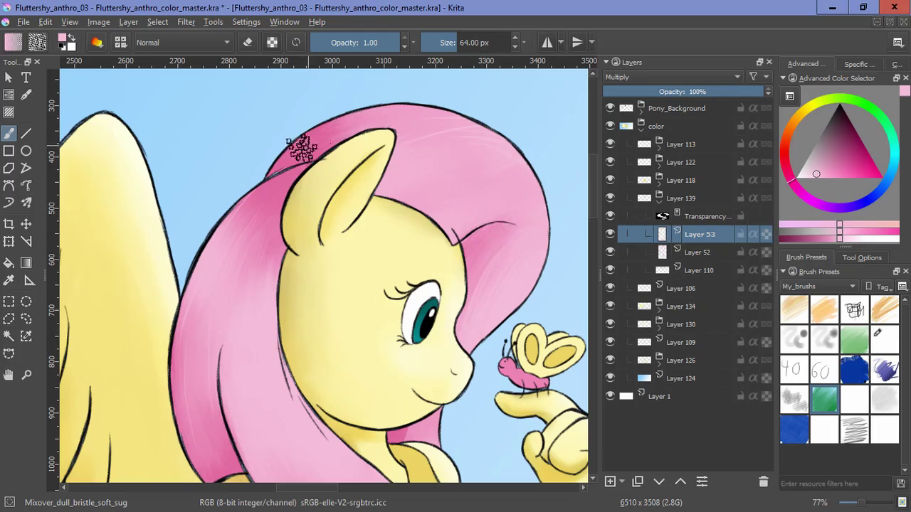
Step: Smooth the hair shadows with Mixover_dull_bristle_soft at 27.79 px, from the fringe down along the front lock
left_click(794, 397)
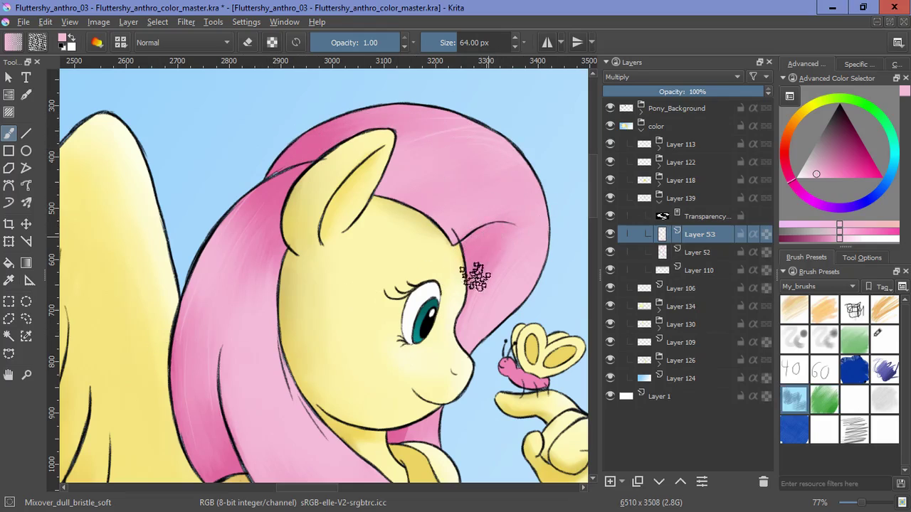
left_click_drag(509, 264, 498, 262)
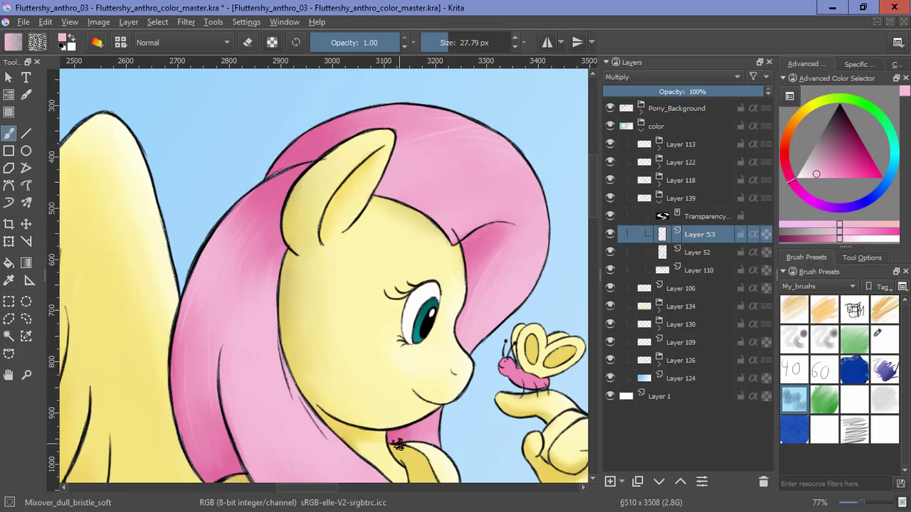
scroll(518, 264, "down", 5)
left_click_drag(447, 195, 449, 327)
Step: Add a Screen layer above the two Multiply layers in the hair's group
left_click(611, 482)
left_click(636, 77)
left_click(633, 205)
Step: Paint highlight strands on the crown's outer edge and the fringe beside the face with Ink_brush_25_2 at 25 px
left_click(884, 340)
scroll(427, 162, "up", 6)
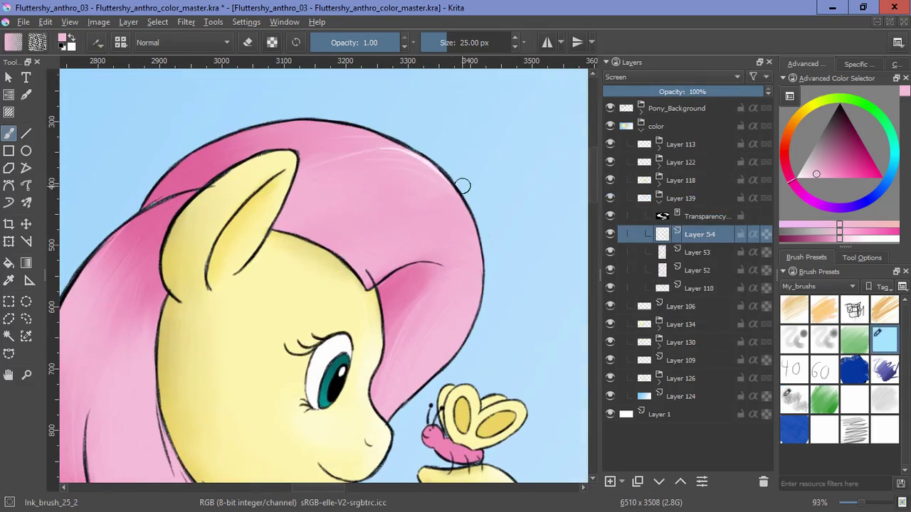
left_click_drag(286, 123, 338, 133)
left_click_drag(456, 360, 458, 318)
left_click_drag(488, 225, 390, 376)
mouse_move(384, 370)
left_mouse_down()
mouse_move(427, 295)
mouse_move(433, 265)
left_mouse_up()
left_click_drag(379, 360, 429, 239)
left_click_drag(390, 313, 388, 353)
Step: Paint highlight strands down the long front lock, including its edge along the cheek and jaw
left_click_drag(199, 220, 377, 450)
left_click_drag(308, 372, 197, 216)
left_click_drag(217, 251, 313, 421)
mouse_move(243, 297)
left_mouse_down()
mouse_move(280, 402)
mouse_move(312, 438)
left_mouse_up()
left_click_drag(127, 237, 288, 362)
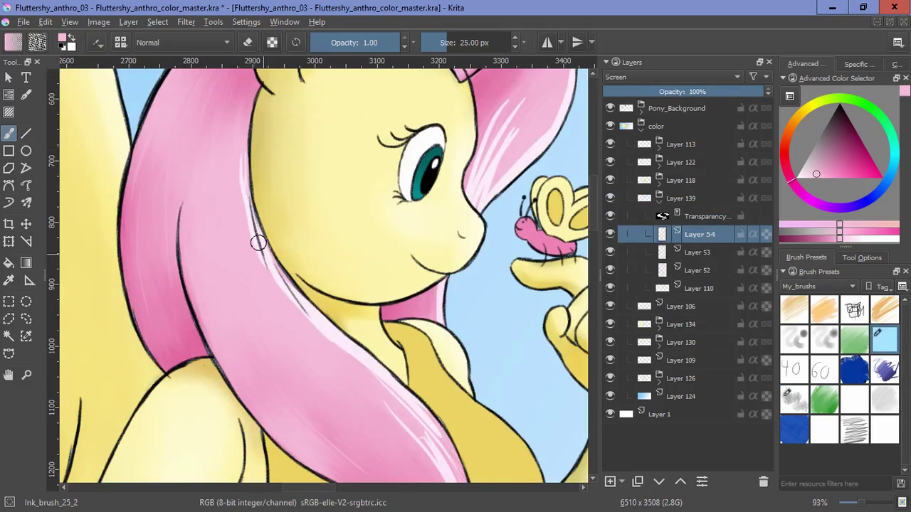
left_click_drag(242, 145, 261, 268)
left_click_drag(232, 173, 246, 271)
Step: Blend the front lock's highlights down to its curled end with Mixover_dull_bristle_soft_sug at 64 px
left_click(824, 400)
left_click_drag(214, 178, 286, 331)
mouse_move(197, 105)
left_mouse_down()
mouse_move(258, 297)
mouse_move(428, 429)
left_mouse_up()
left_click_drag(264, 270, 311, 392)
mouse_move(429, 433)
left_mouse_down()
mouse_move(368, 319)
mouse_move(361, 187)
mouse_move(382, 431)
left_mouse_up()
mouse_move(323, 167)
left_mouse_down()
mouse_move(352, 219)
mouse_move(395, 429)
left_mouse_up()
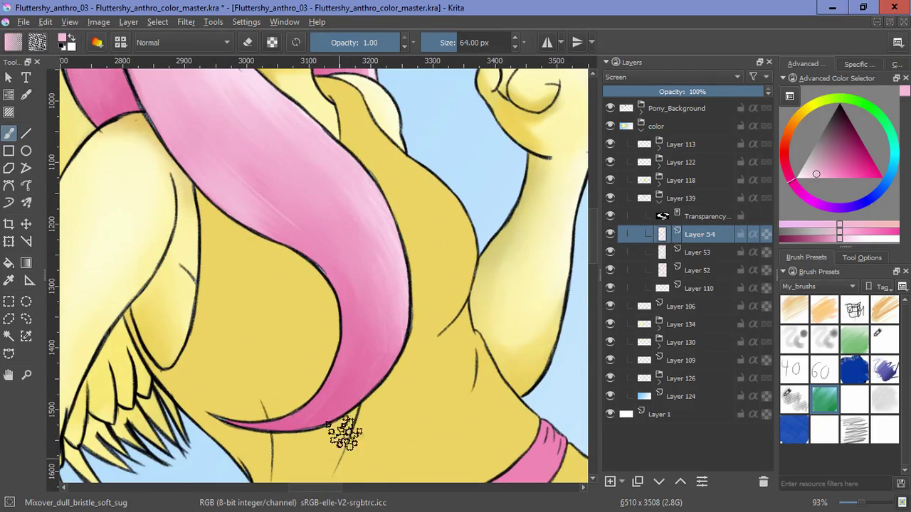
left_click_drag(370, 185, 420, 349)
left_click_drag(396, 230, 351, 423)
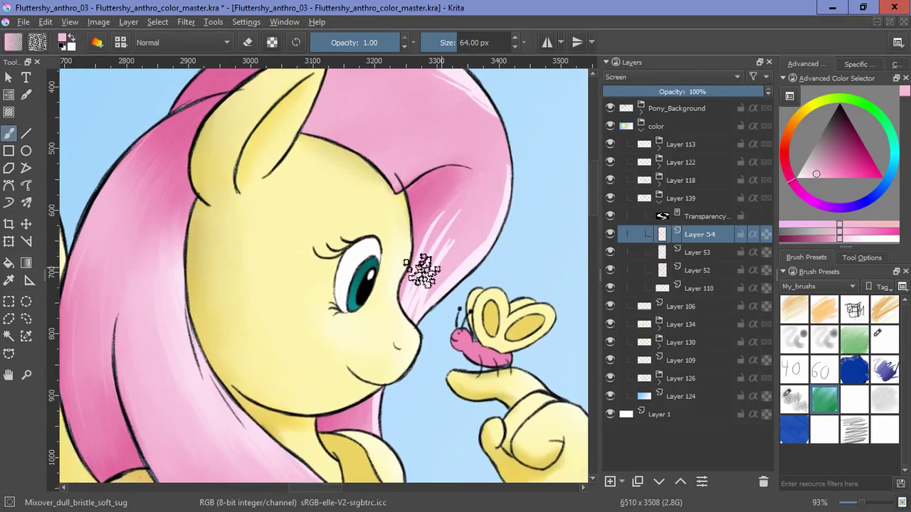
Step: Blend the highlights on the fringe beside the face and over the crown at 64 px
key("ctrl+z")
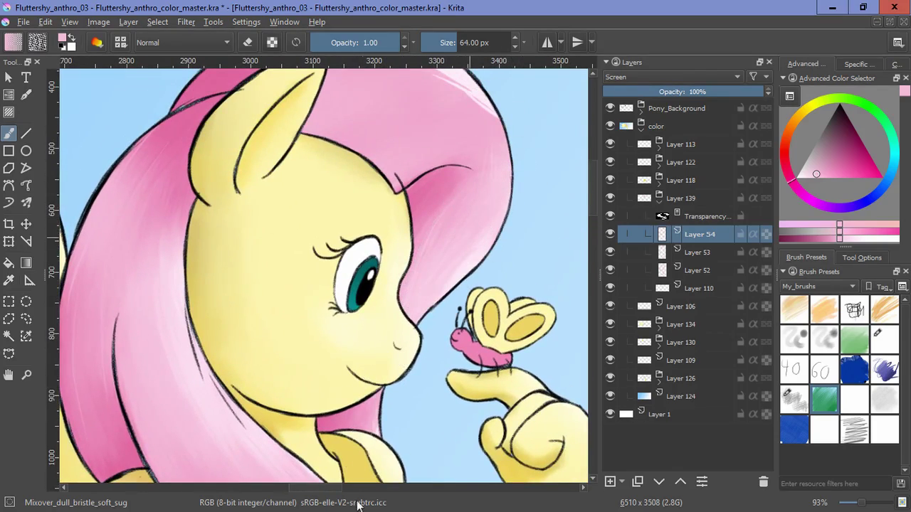
left_click_drag(456, 275, 435, 352)
left_click_drag(424, 172, 454, 217)
left_click_drag(399, 160, 319, 155)
left_click_drag(323, 157, 478, 193)
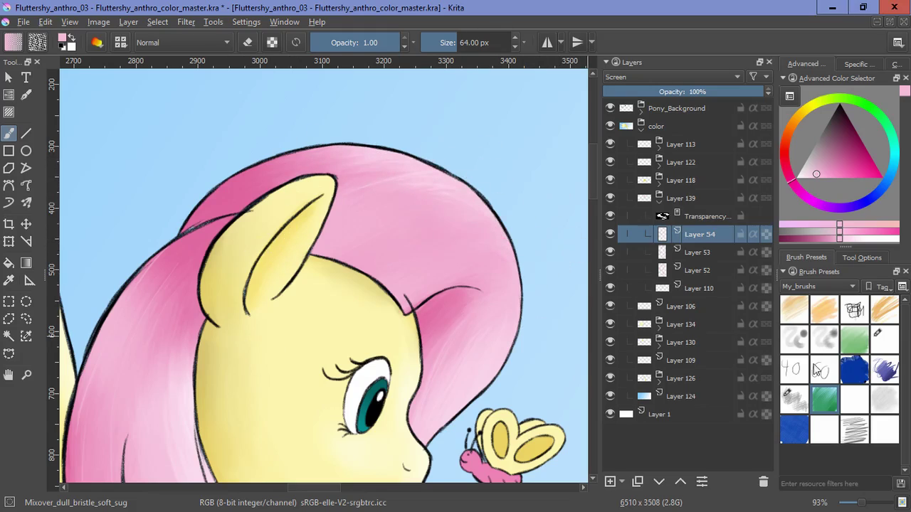
Step: Soften the hair highlights with Mixover_dull_bristle_soft at 27.79 px, from the fringe down the front lock
left_click(794, 398)
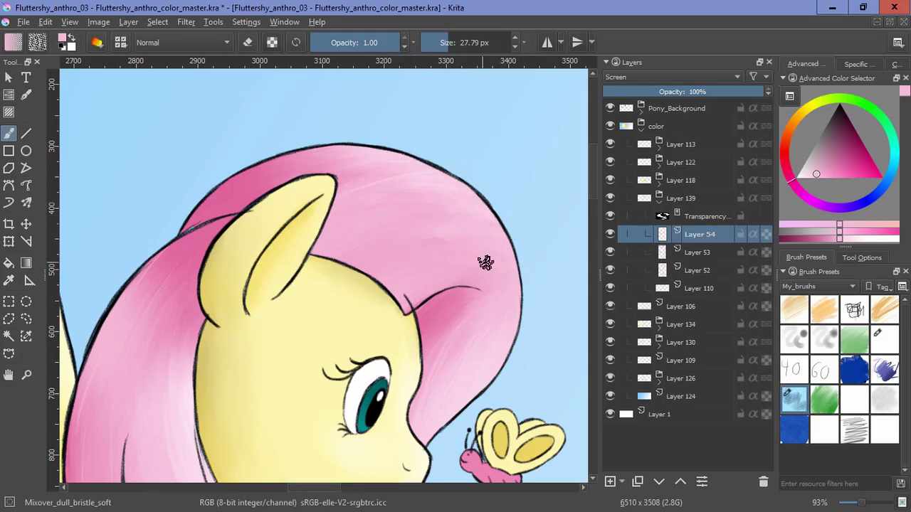
left_click_drag(447, 382, 491, 283)
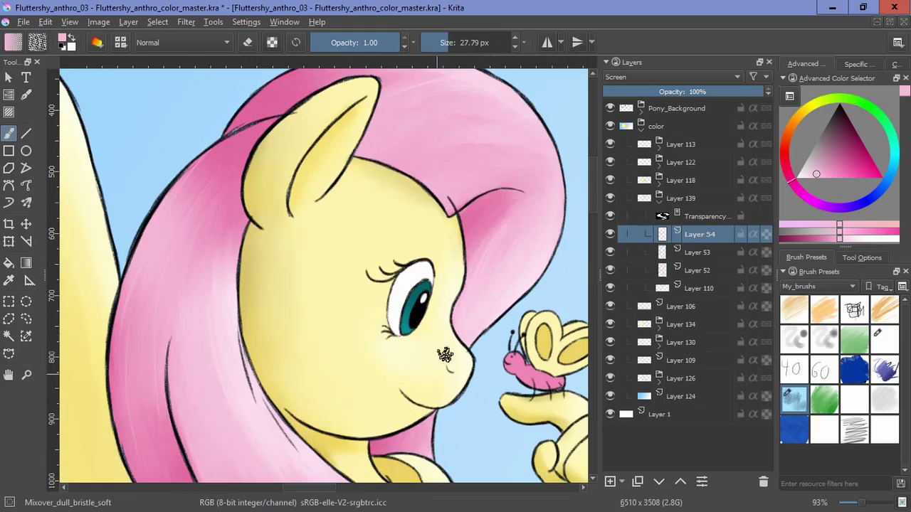
scroll(226, 349, "down", 2)
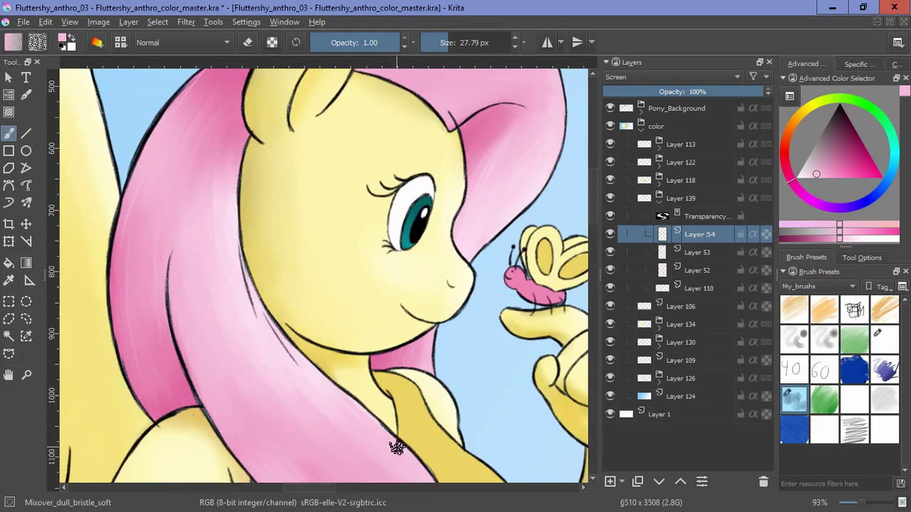
left_click_drag(305, 369, 213, 315)
scroll(356, 382, "down", 3)
left_click_drag(361, 249, 371, 405)
scroll(465, 287, "down", 2)
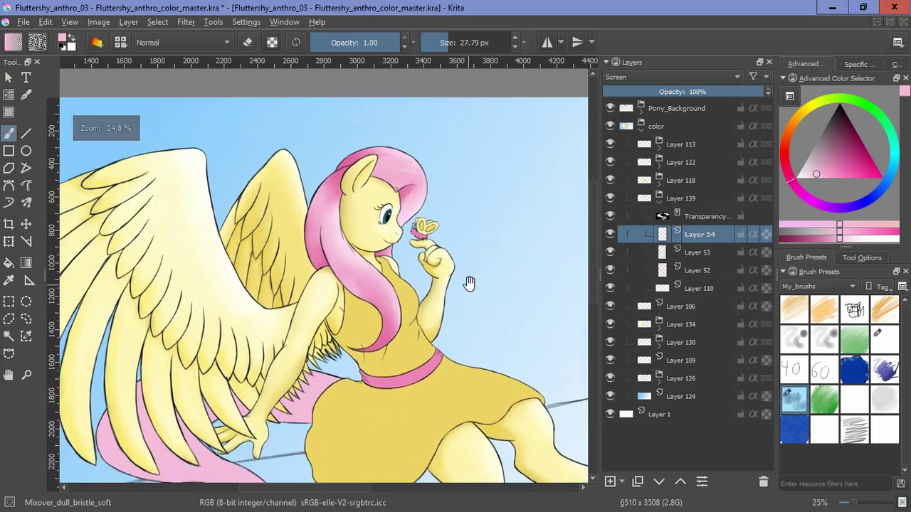
Step: Collapse the hair's group, find the tail's color layer by toggling visibility, and put it in a new group
left_click(657, 206)
left_click(610, 215)
left_click(610, 162)
left_click(610, 162)
left_click(610, 271)
left_click(610, 272)
left_click(682, 269)
key("ctrl+g")
Step: Select the tail layer's opaque pixels, add them as a transparency mask on the tail's group, and deselect
left_click(155, 22)
left_click(206, 207)
left_click(621, 481)
left_click(654, 488)
key("ctrl+z")
left_click(690, 272)
left_click(621, 482)
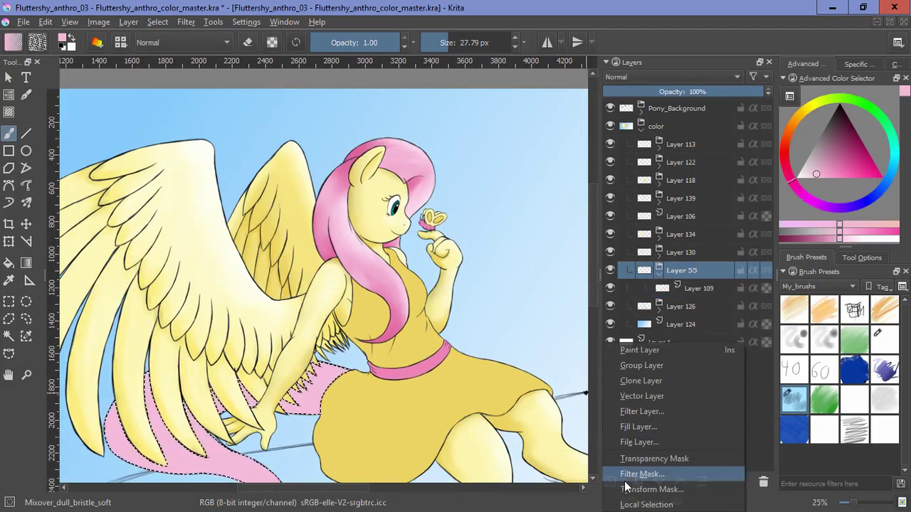
left_click(652, 459)
key("ctrl+shift+a")
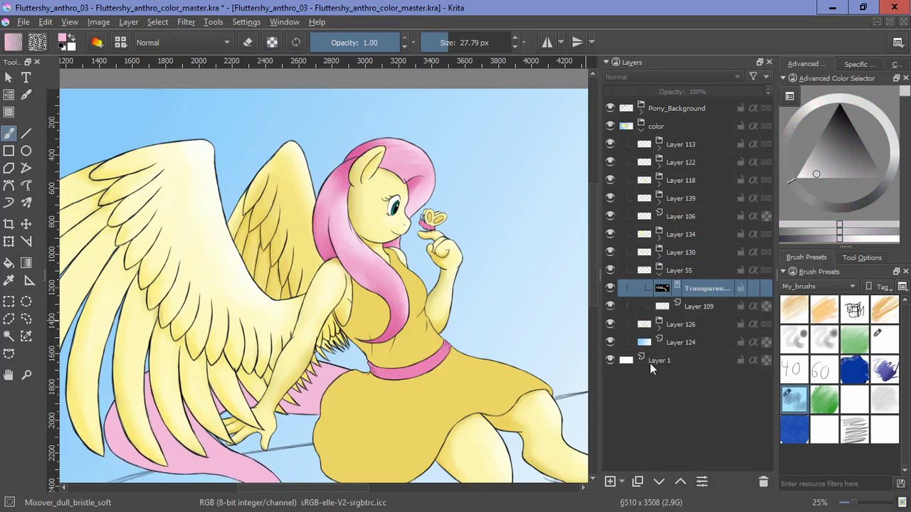
Step: Add a Multiply layer above the tail's color layer inside its masked group
key("Insert")
left_click(669, 76)
left_click(636, 178)
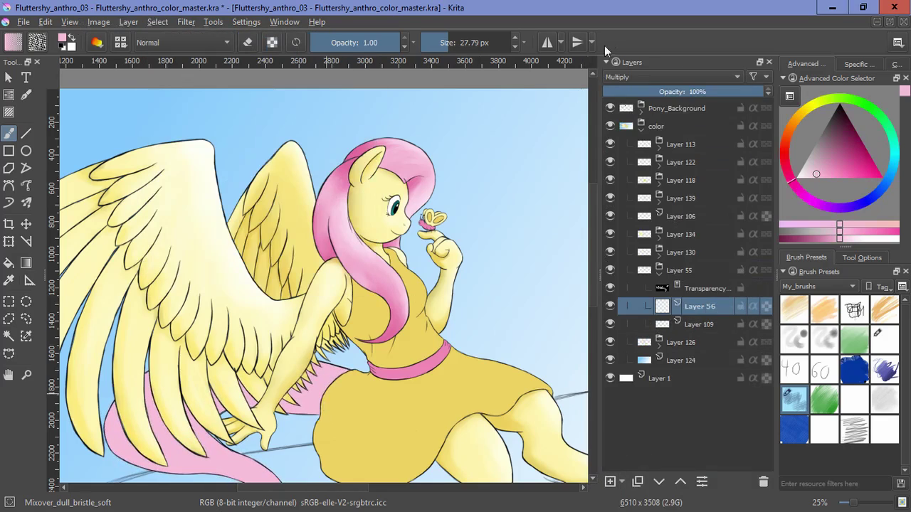
Step: Sample the tail's pink and paint shadow strokes on the upper tail between the wing feathers and the dress
left_click(419, 313, "ctrl")
scroll(355, 391, "up", 2)
mouse_move(354, 390)
left_mouse_down()
mouse_move(433, 270)
mouse_move(431, 282)
left_mouse_up()
key("slash")
left_click_drag(362, 239, 433, 250)
left_click(377, 265, "ctrl")
key("ctrl+z")
mouse_move(336, 239)
left_mouse_down()
mouse_move(337, 329)
mouse_move(288, 335)
left_mouse_up()
left_click_drag(242, 298, 429, 281)
left_click_drag(390, 283, 421, 291)
Step: Paint shadows along the tail's lower edge under the feathers and around its curled end
left_click_drag(333, 251, 347, 192)
mouse_move(130, 238)
left_mouse_down()
mouse_move(110, 315)
mouse_move(276, 387)
mouse_move(360, 392)
left_mouse_up()
left_click_drag(250, 374, 115, 293)
left_click_drag(306, 379, 386, 398)
left_click_drag(399, 391, 236, 258)
mouse_move(330, 388)
left_mouse_down()
mouse_move(302, 428)
mouse_move(351, 356)
mouse_move(330, 361)
mouse_move(310, 293)
mouse_move(268, 254)
left_mouse_up()
Step: Blend the shadows on the tail's lower curve with Mixover_dull_bristle_soft_sug at 64 px and 111.80 px
left_click(826, 406)
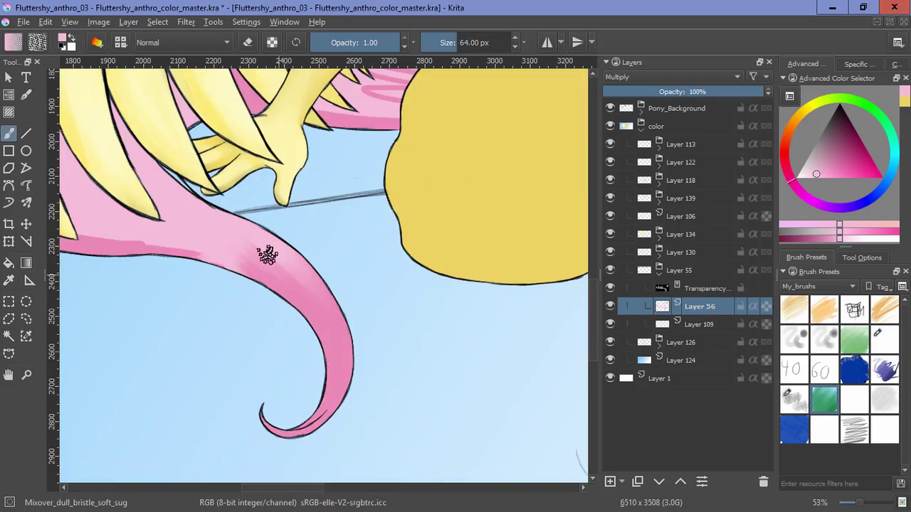
left_click_drag(291, 275, 305, 298)
left_click_drag(230, 348, 395, 413)
mouse_move(124, 255)
left_mouse_down()
mouse_move(115, 212)
mouse_move(345, 313)
left_mouse_up()
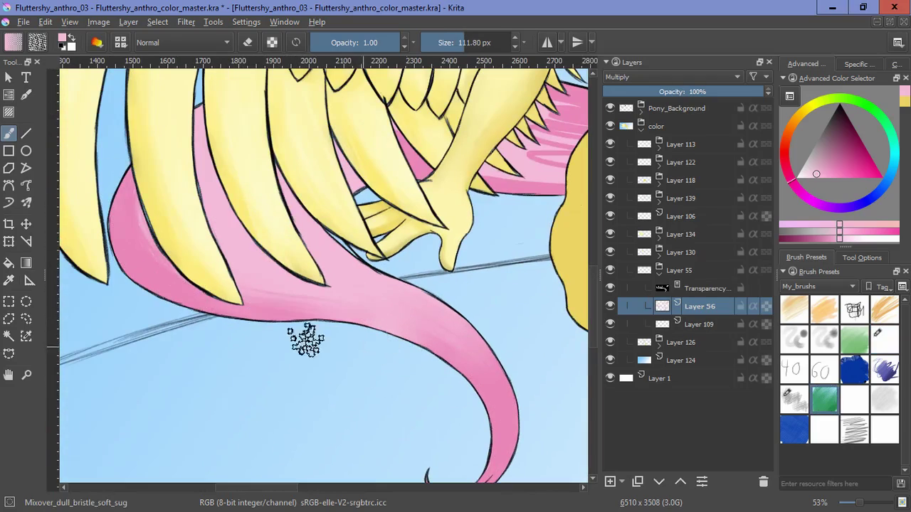
mouse_move(104, 182)
left_mouse_down()
mouse_move(200, 269)
mouse_move(427, 365)
left_mouse_up()
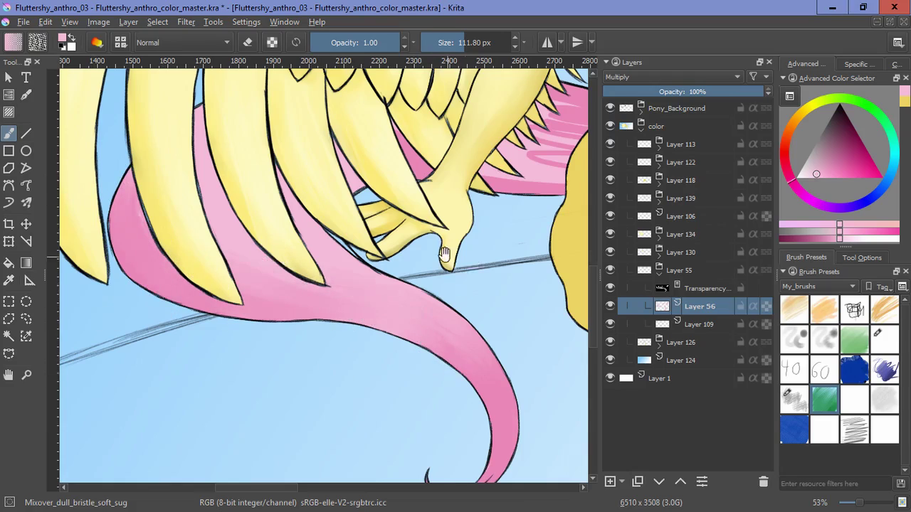
Step: Blend the upper tail's shadows between the feathers and the dress at 111.80 px
left_click_drag(450, 257, 378, 334)
left_click_drag(599, 213, 412, 284)
left_click_drag(456, 273, 599, 249)
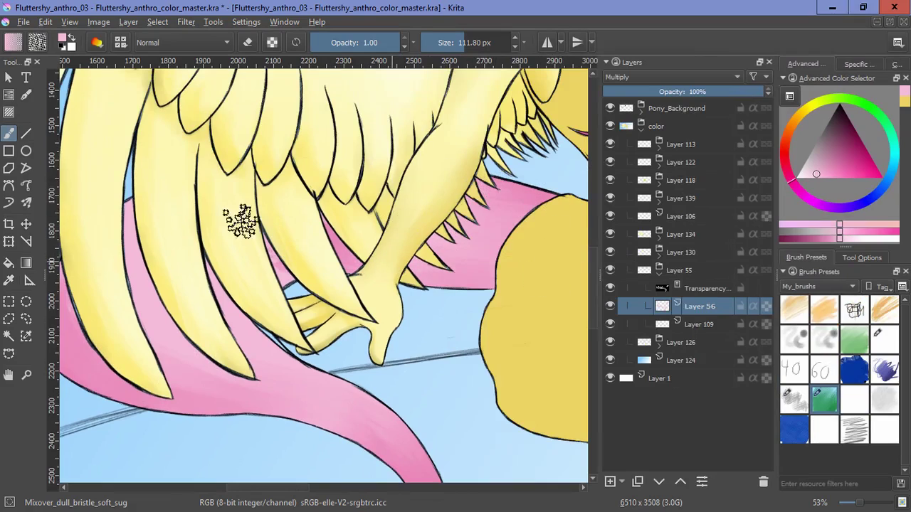
left_click_drag(561, 214, 446, 252)
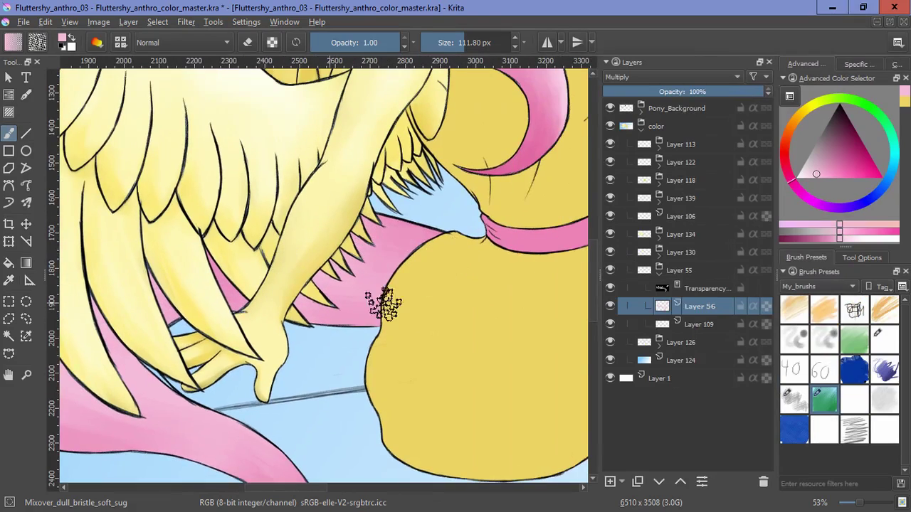
Step: Smooth the shadows along the whole tail with Mixover_dull_bristle_soft at 84.12 px
left_click(794, 399)
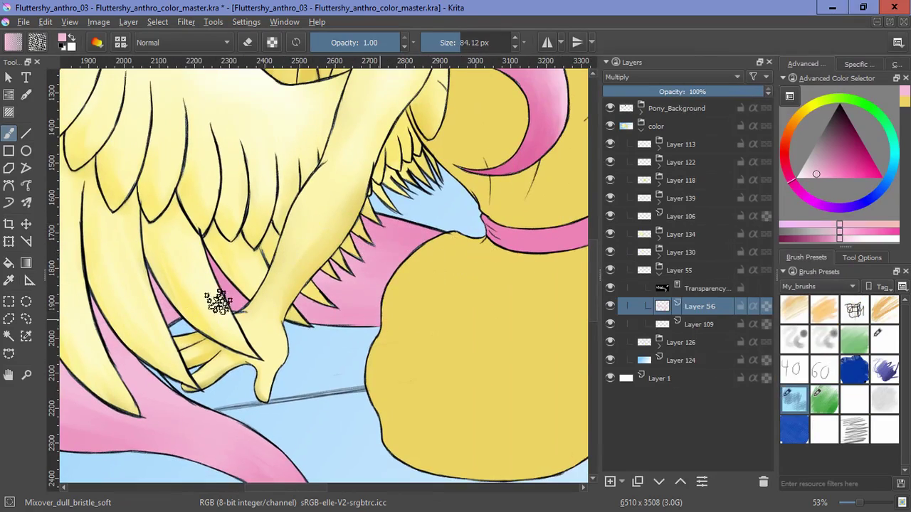
left_click_drag(219, 302, 424, 290)
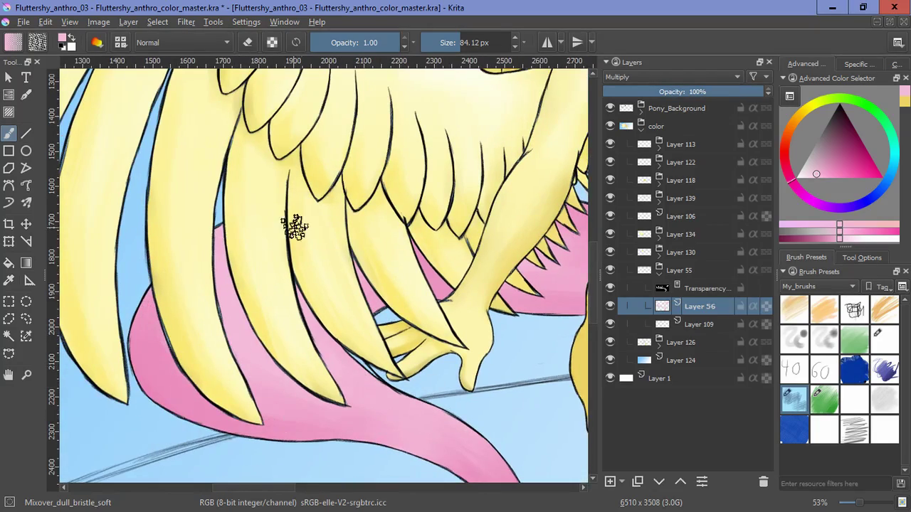
left_click_drag(505, 476, 332, 378)
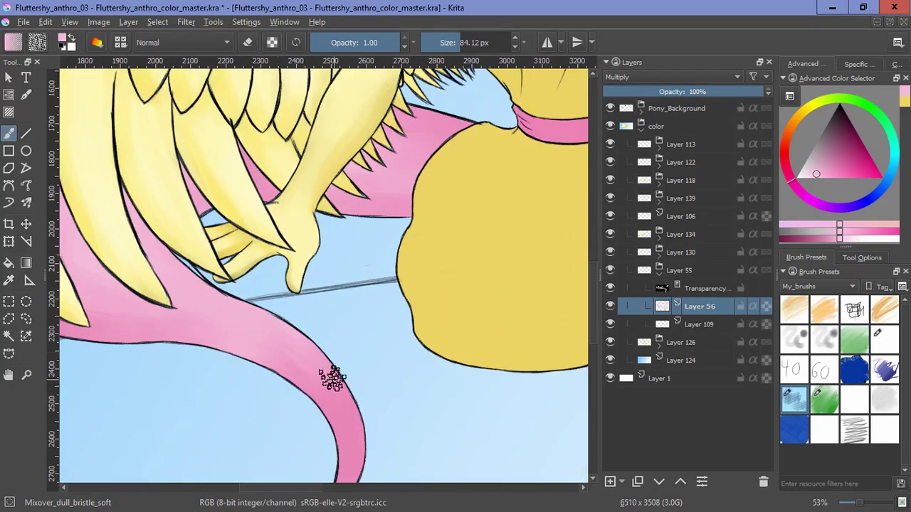
scroll(364, 335, "down", 5)
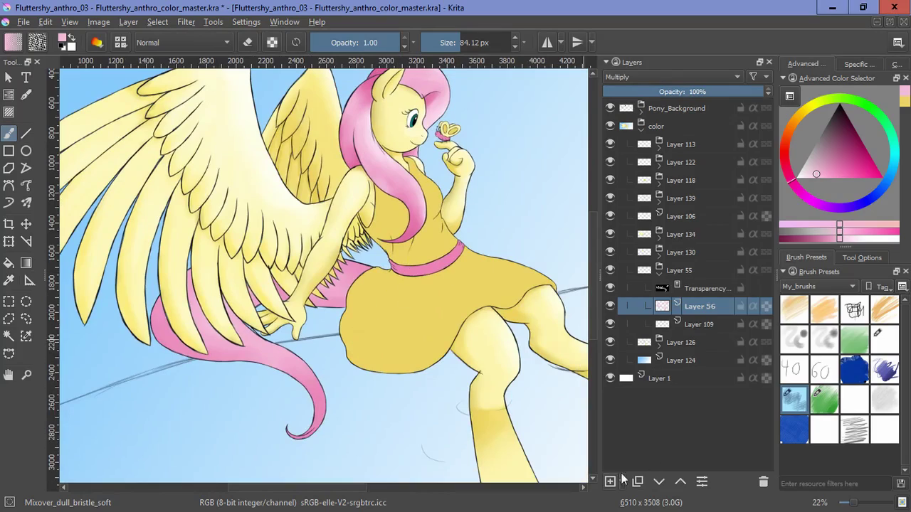
Step: Add a second Multiply layer above the first one in the tail's group
left_click(612, 482)
left_click(638, 76)
left_click(628, 135)
left_click(638, 78)
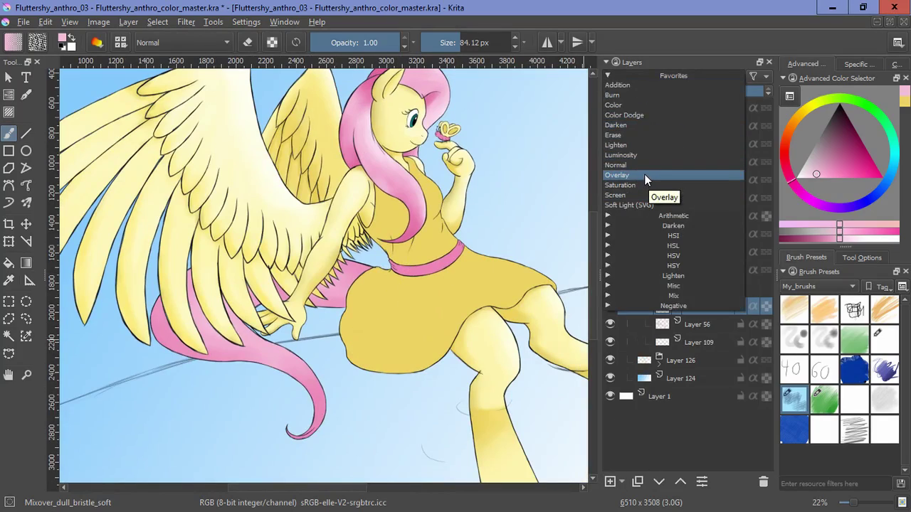
left_click(665, 216)
left_click(630, 258)
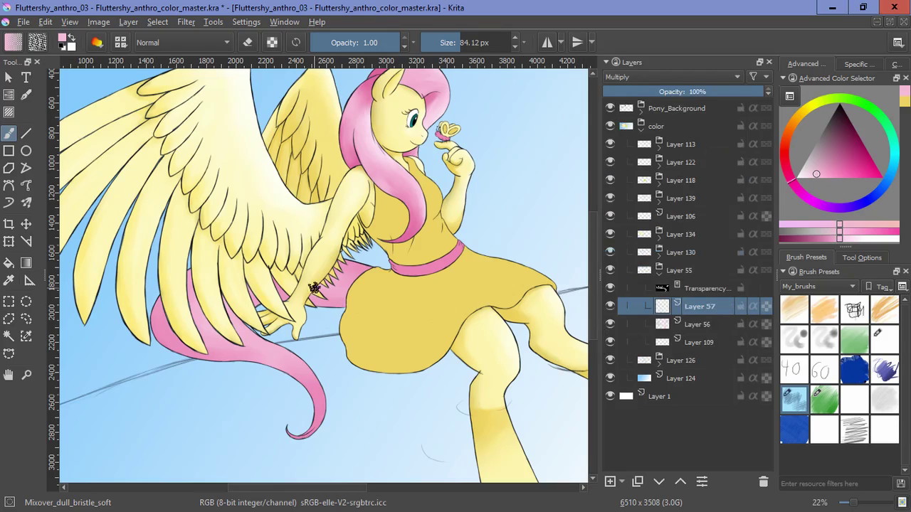
Step: Paint deeper shadows under the feathers, along the tail's lower edge and around its curled end at 84.12 px
scroll(345, 274, "up", 3)
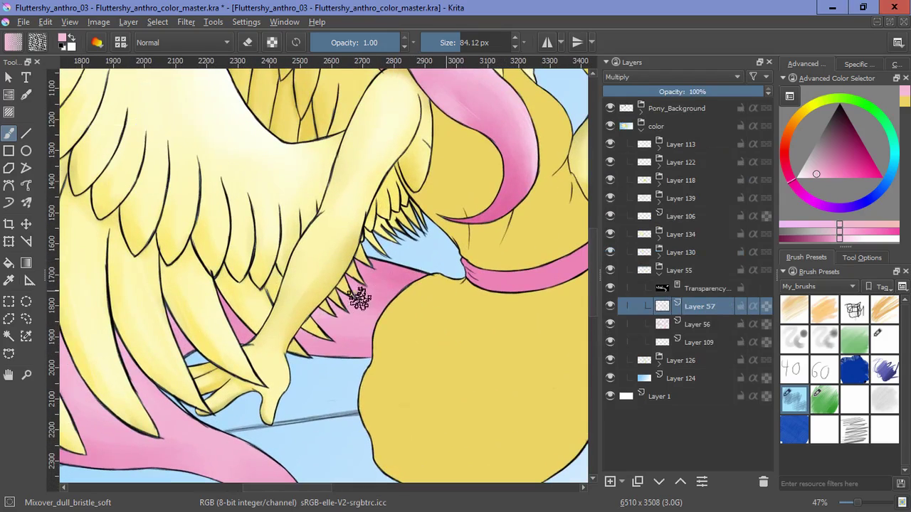
left_click_drag(375, 329, 513, 316)
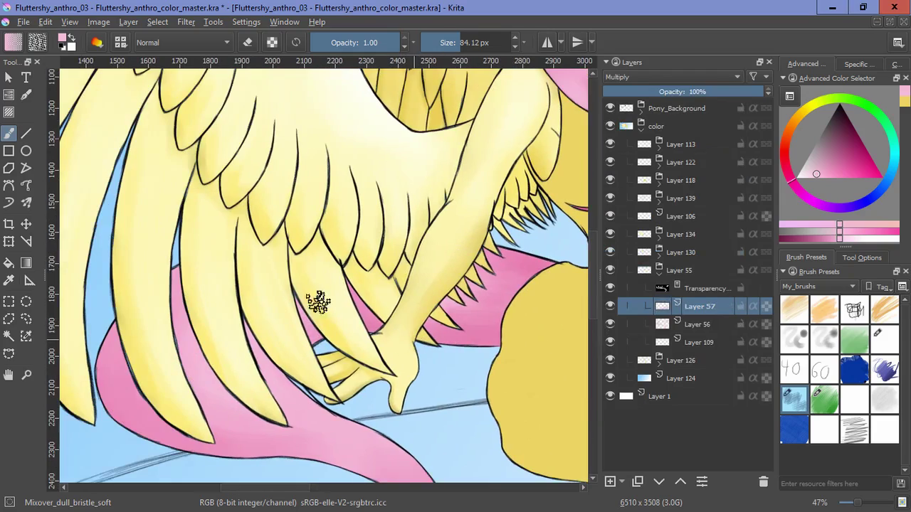
left_click_drag(197, 415, 249, 372)
mouse_move(182, 354)
left_mouse_down()
mouse_move(229, 405)
mouse_move(134, 313)
left_mouse_up()
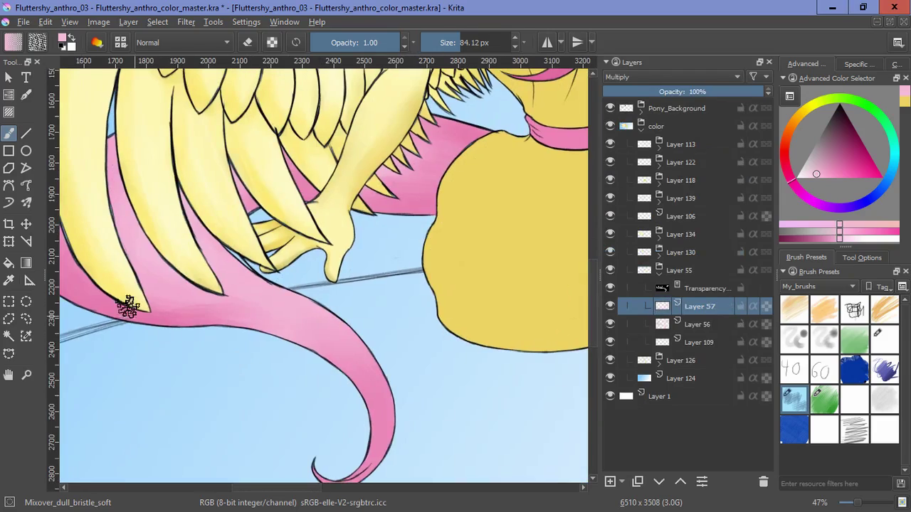
scroll(426, 361, "down", 4)
mouse_move(370, 313)
left_mouse_down()
mouse_move(361, 268)
mouse_move(384, 342)
left_mouse_up()
left_click_drag(472, 249, 422, 336)
Step: Add a Screen layer above the Multiply layers in the tail's group
left_click(609, 482)
left_click(651, 77)
left_click(640, 195)
Step: Paint a highlight on the tail's bend and blend it with Mixover_dull_bristle_soft_sug at 111.80 px
scroll(340, 313, "up", 3)
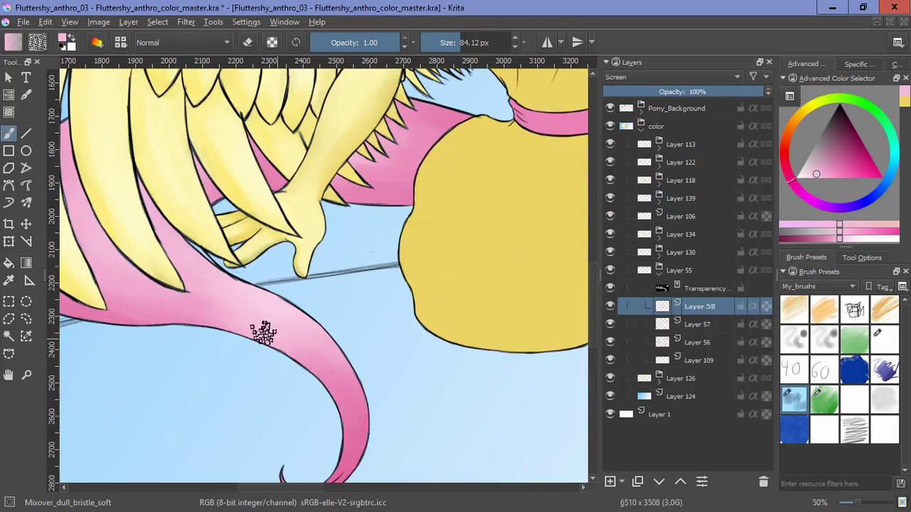
key("/")
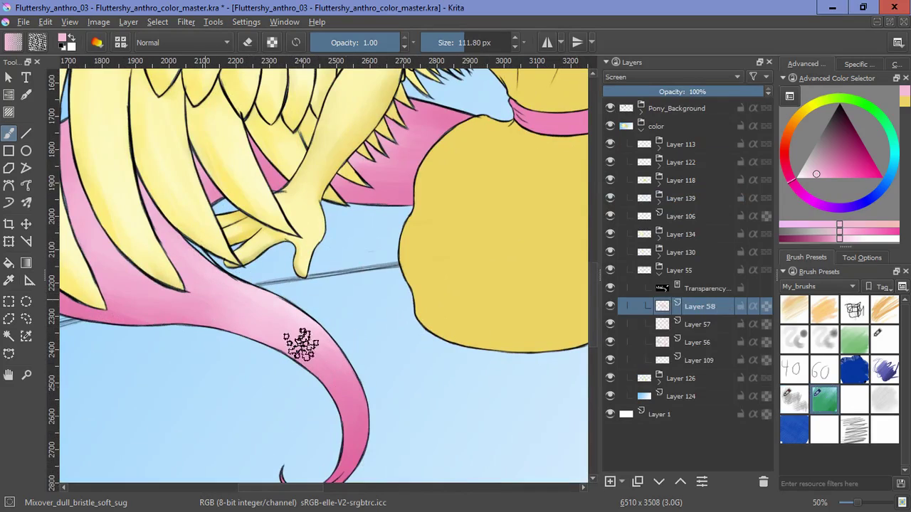
scroll(326, 427, "down", 3)
Step: Collapse the tail's group, open Layer 118, and put the dress's color layer in a new group
left_click(657, 272)
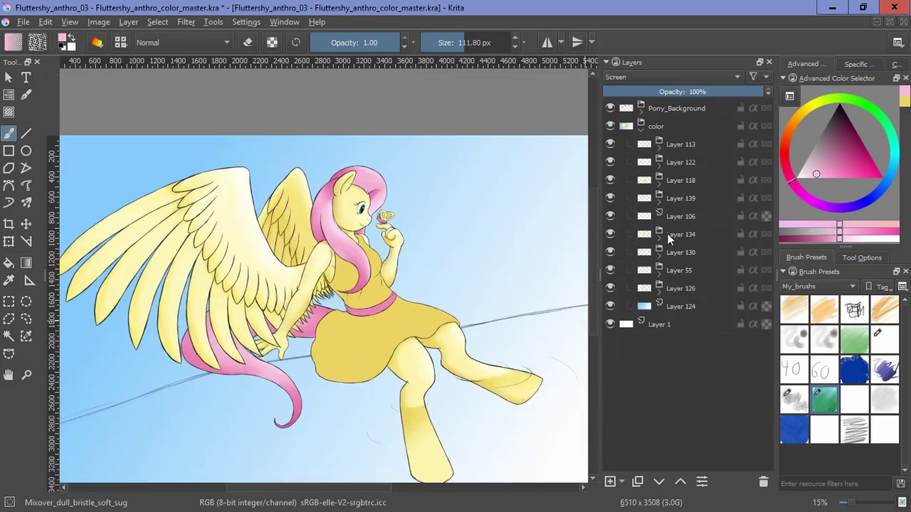
left_click(610, 180)
left_click(609, 180)
left_click(659, 184)
left_click(695, 215)
key("ctrl+g")
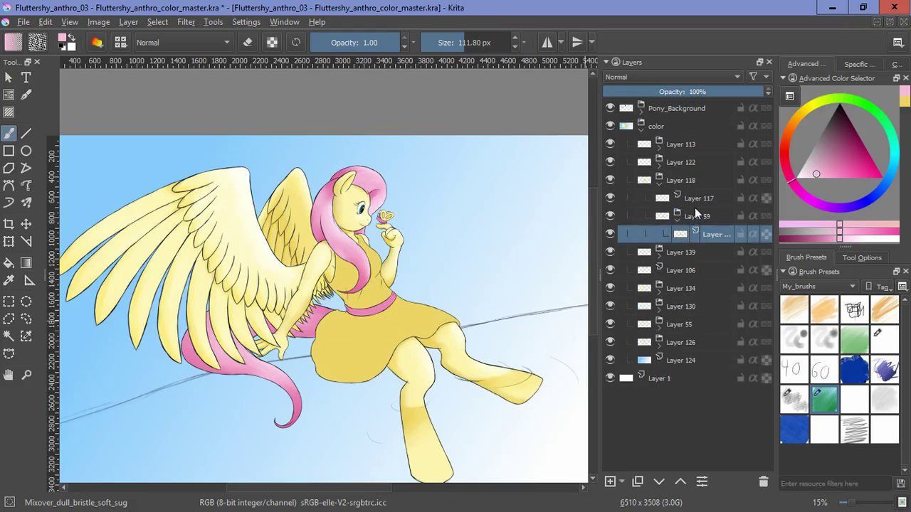
Step: Mask the dress's group with a transparency mask from its layer's opaque pixels, deselect, and select the dress's color layer
left_click(158, 22)
left_click(187, 207)
left_click(664, 216)
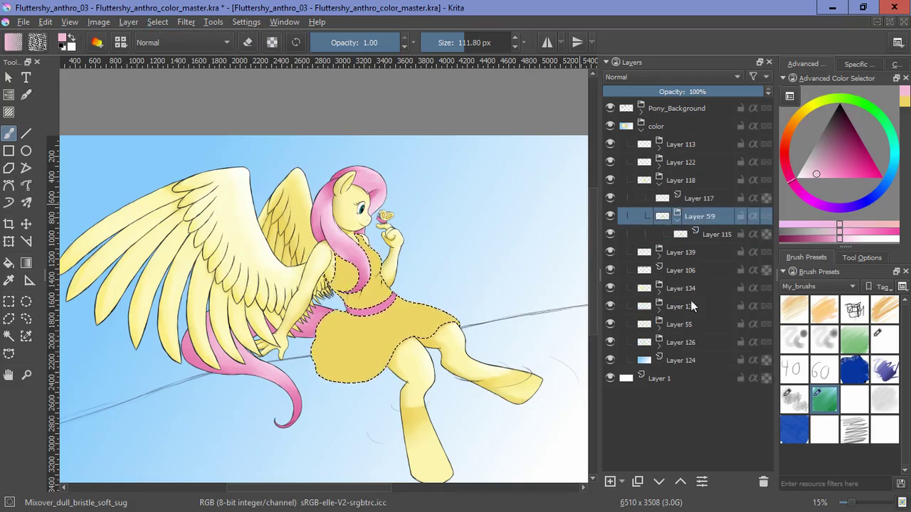
left_click(621, 482)
left_click(648, 380)
left_click(157, 22)
left_click(181, 53)
left_click(716, 251)
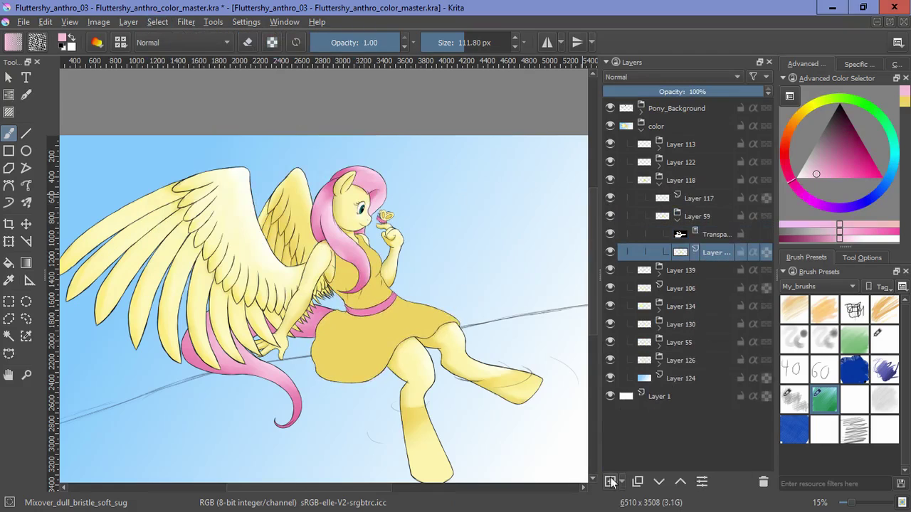
Step: Add a Multiply layer above the dress's color layer and ready Bristles_pencil with the dress's sampled yellow
left_click(610, 482)
left_click(427, 316, "ctrl")
left_click(798, 348)
left_click(672, 77)
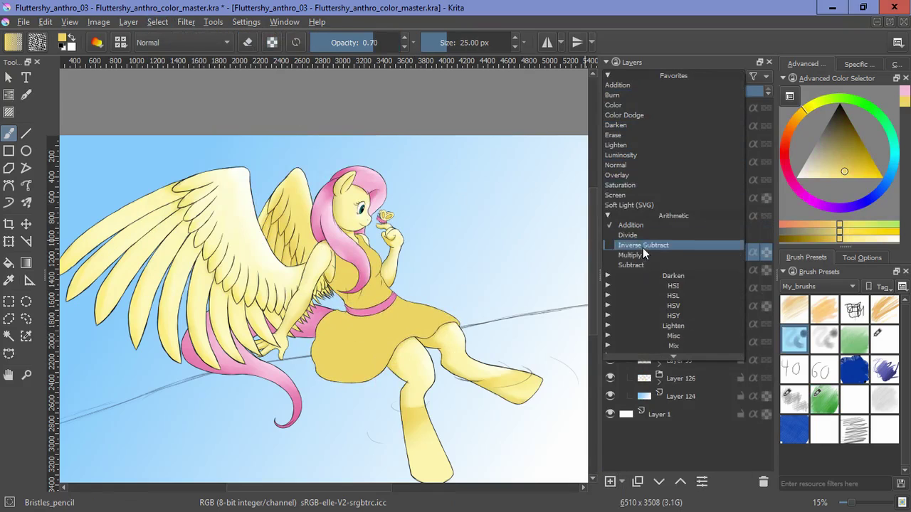
left_click(643, 254)
left_click_drag(333, 327, 382, 349)
key("ctrl+z")
Step: Paint shadows on the dress's bodice beneath the arm and hair and around the waist with Bristles_pencil at 111.60 px
scroll(398, 313, "up", 4)
scroll(403, 315, "down", 1)
mouse_move(312, 297)
left_mouse_down()
mouse_move(335, 297)
mouse_move(322, 335)
left_mouse_up()
mouse_move(299, 298)
left_mouse_down()
mouse_move(335, 329)
mouse_move(350, 361)
mouse_move(307, 381)
left_mouse_up()
left_click_drag(276, 390, 339, 319)
left_click_drag(405, 313, 399, 307)
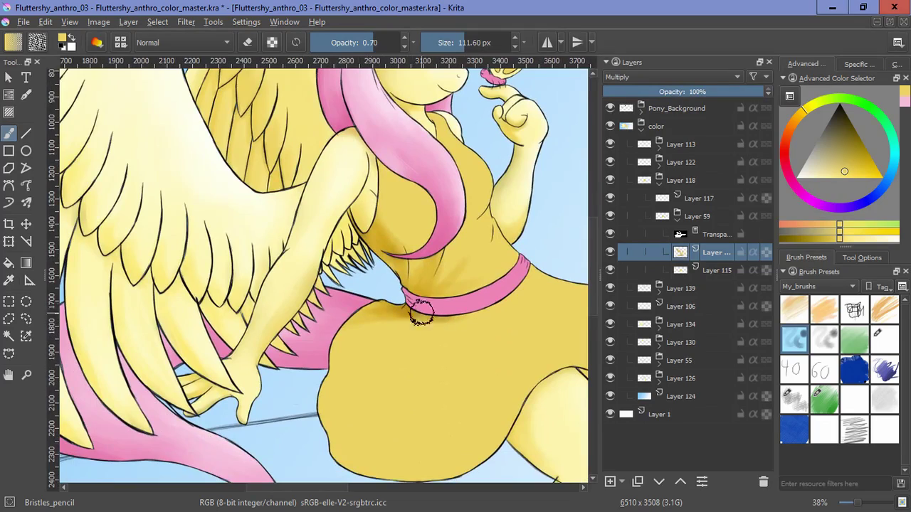
Step: Paint fold shadows across the skirt and along the torso above the belt with Bristles_pencil at 111.60 px
mouse_move(342, 347)
left_mouse_down()
mouse_move(408, 346)
mouse_move(383, 313)
left_mouse_up()
mouse_move(349, 376)
left_mouse_down()
mouse_move(360, 374)
mouse_move(287, 369)
left_mouse_up()
left_click_drag(256, 418, 295, 412)
mouse_move(391, 382)
left_mouse_down()
mouse_move(382, 374)
mouse_move(379, 405)
left_mouse_up()
left_click_drag(317, 431, 254, 452)
left_click_drag(449, 340, 413, 315)
left_click_drag(296, 255, 312, 383)
left_click_drag(247, 275, 288, 333)
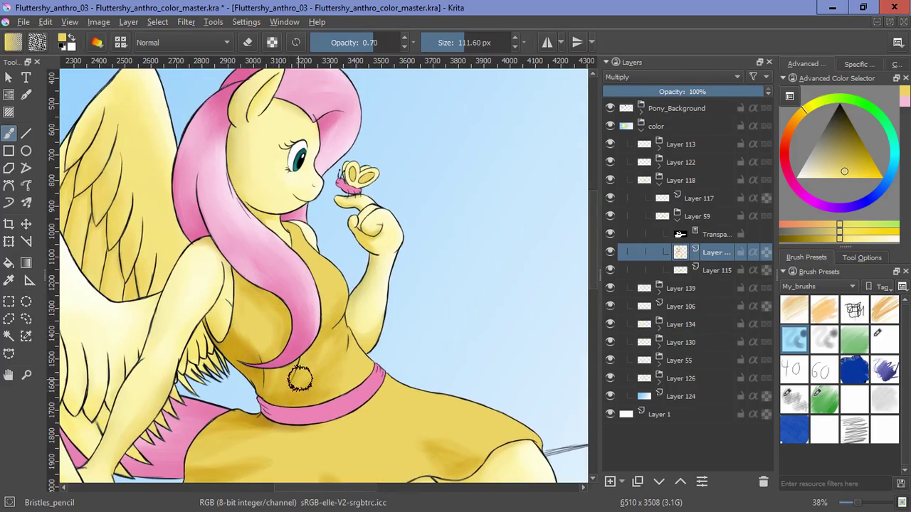
left_click_drag(237, 400, 290, 356)
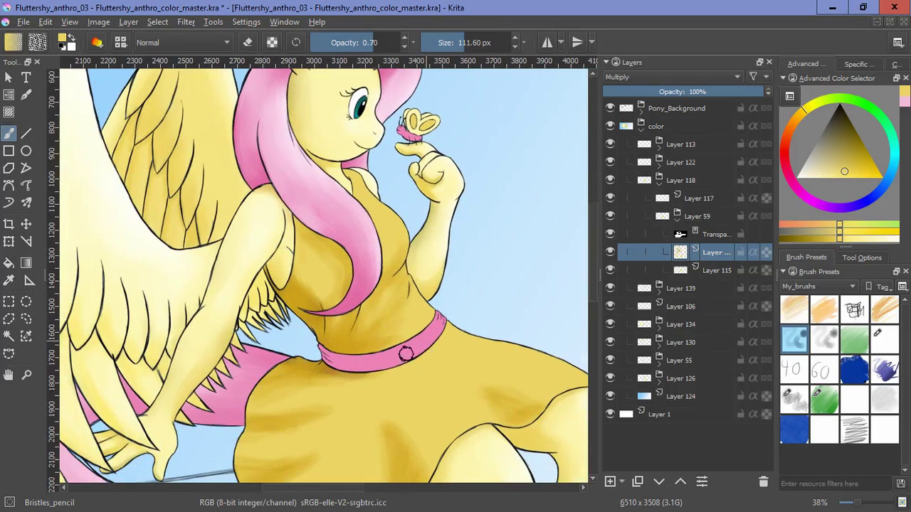
Step: Blend the first shadows on the skirt and bodice with Bristles_pencil_smug at 132.06 px
left_click_drag(388, 349, 324, 240)
key("slash")
mouse_move(246, 270)
left_mouse_down()
mouse_move(270, 291)
mouse_move(334, 285)
left_mouse_up()
mouse_move(237, 340)
left_mouse_down()
mouse_move(281, 323)
mouse_move(247, 380)
mouse_move(204, 411)
mouse_move(296, 439)
mouse_move(355, 397)
left_mouse_up()
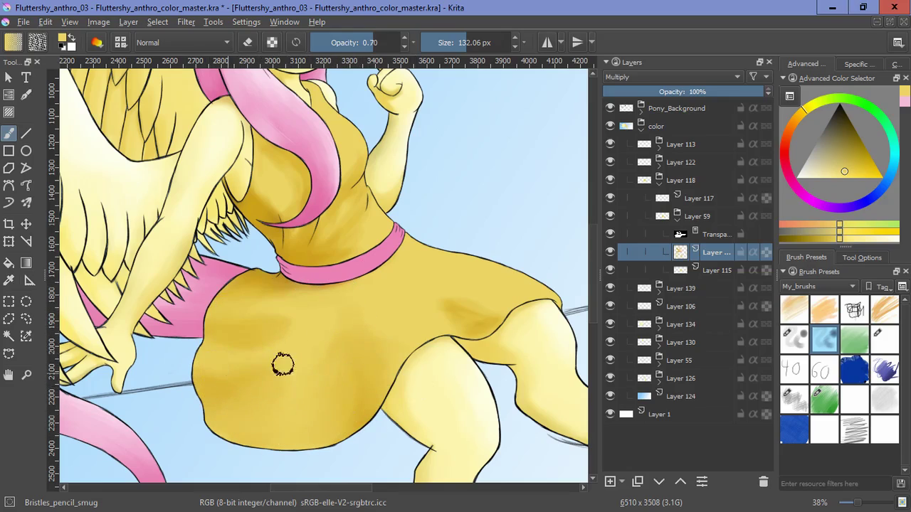
left_click_drag(439, 305, 488, 313)
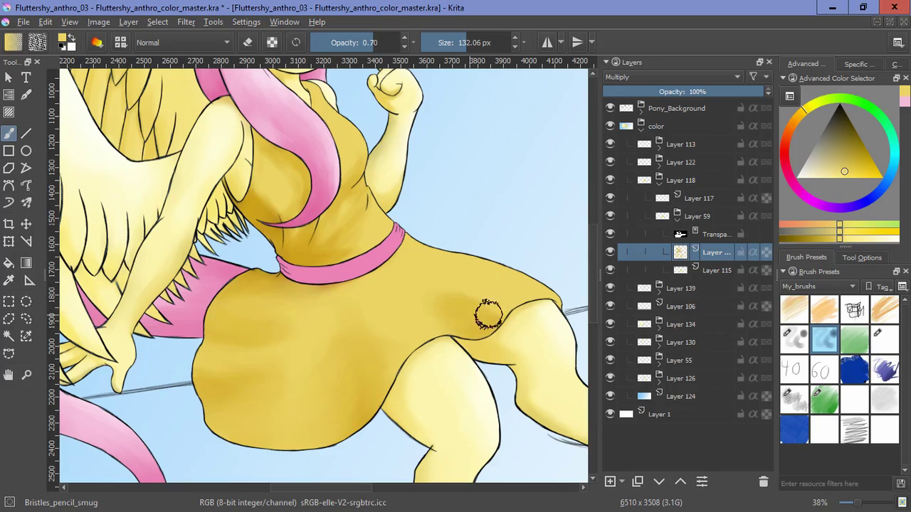
left_click_drag(289, 257, 304, 326)
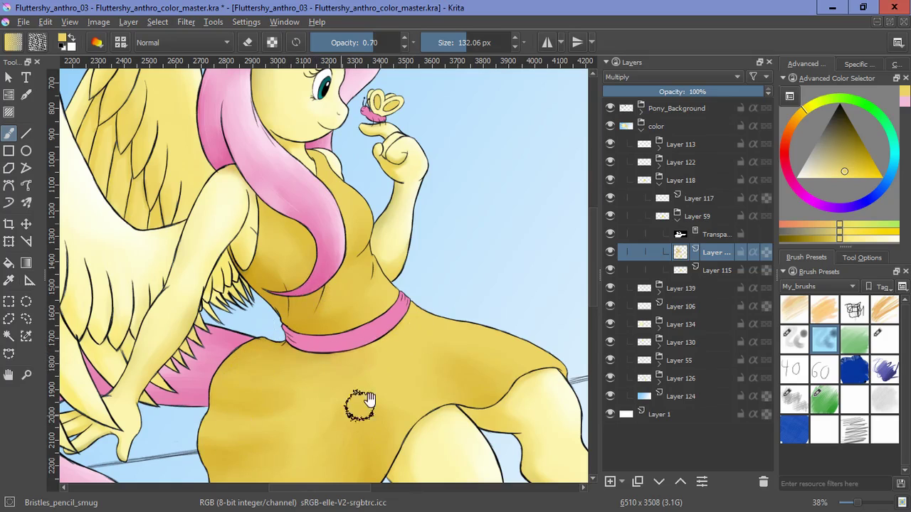
scroll(412, 194, "down", 3)
scroll(409, 240, "up", 2)
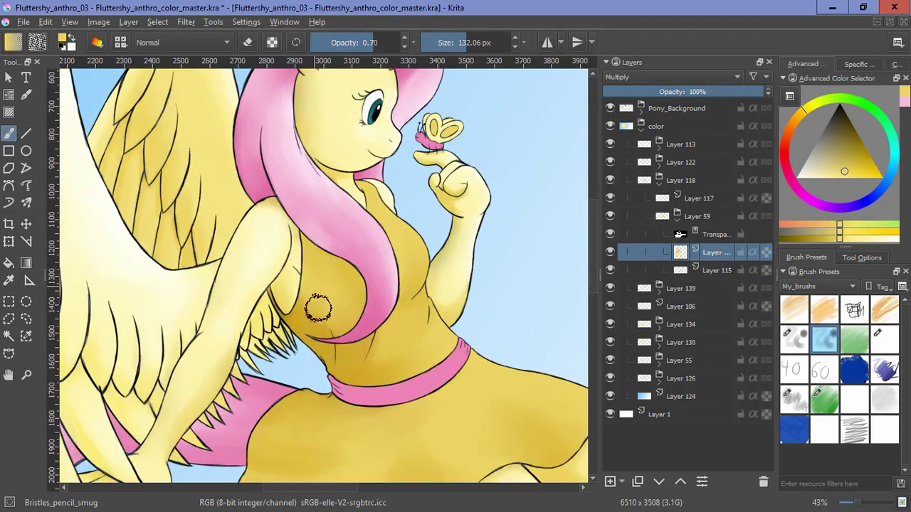
left_click_drag(477, 313, 427, 238)
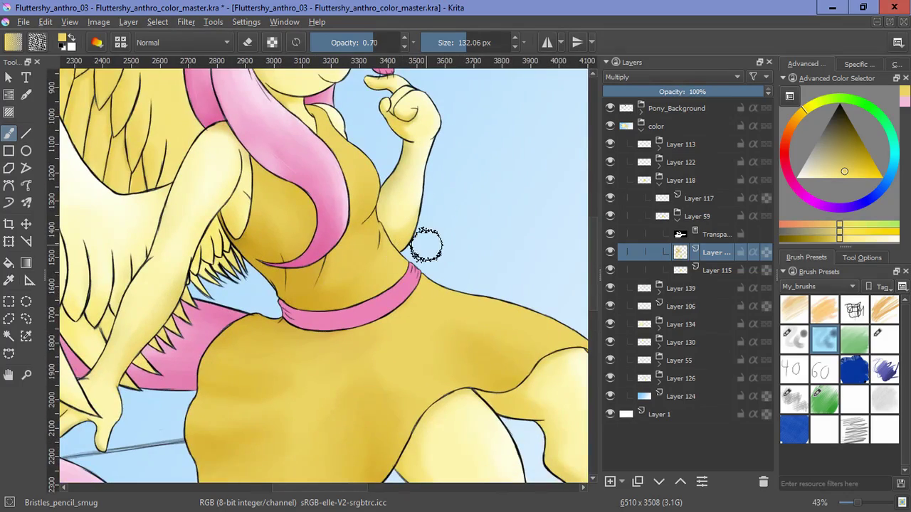
Step: Add a second Multiply layer in the dress's group and switch back to Bristles_pencil
left_click(610, 481)
left_click(644, 77)
left_click(630, 255)
left_click(793, 342)
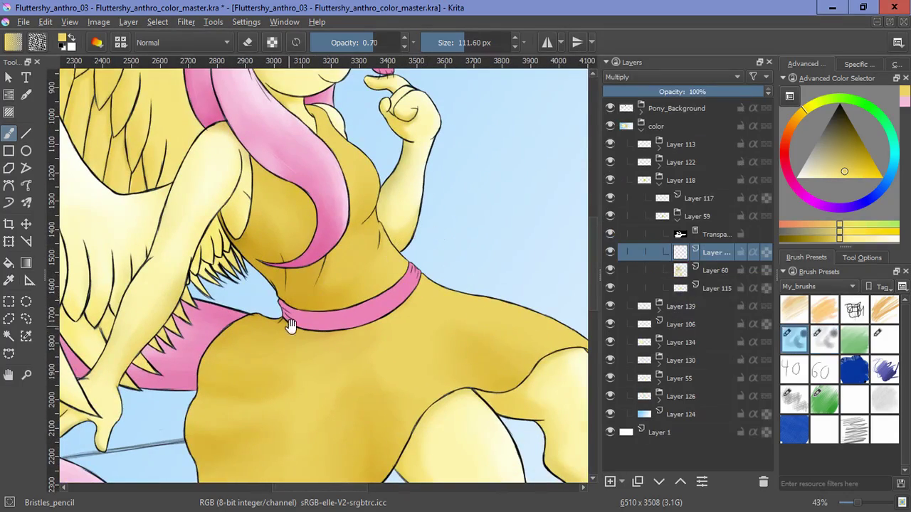
Step: Paint deeper shadows on the bodice under the arm, at the waist and below the belt with Bristles_pencil at 111.60 px
left_click_drag(291, 327, 369, 318)
left_click_drag(356, 313, 324, 316)
left_click_drag(373, 272, 368, 291)
left_click_drag(304, 226, 345, 261)
left_click_drag(350, 357, 292, 391)
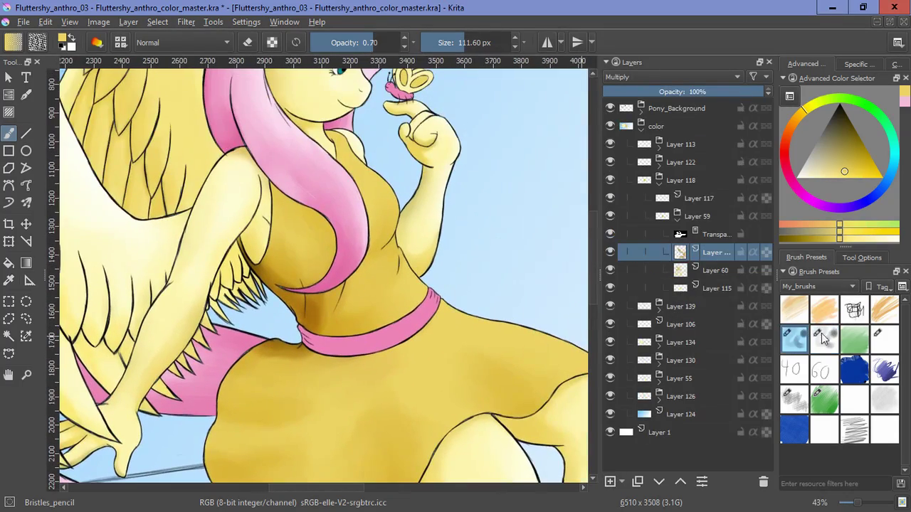
Step: Blend the deeper shadows around the waist and bodice with Bristles_pencil_smug at 132.06 px
key("slash")
left_click_drag(281, 347, 306, 365)
mouse_move(301, 325)
left_mouse_down()
mouse_move(322, 332)
mouse_move(331, 324)
left_mouse_up()
left_click_drag(290, 272, 272, 266)
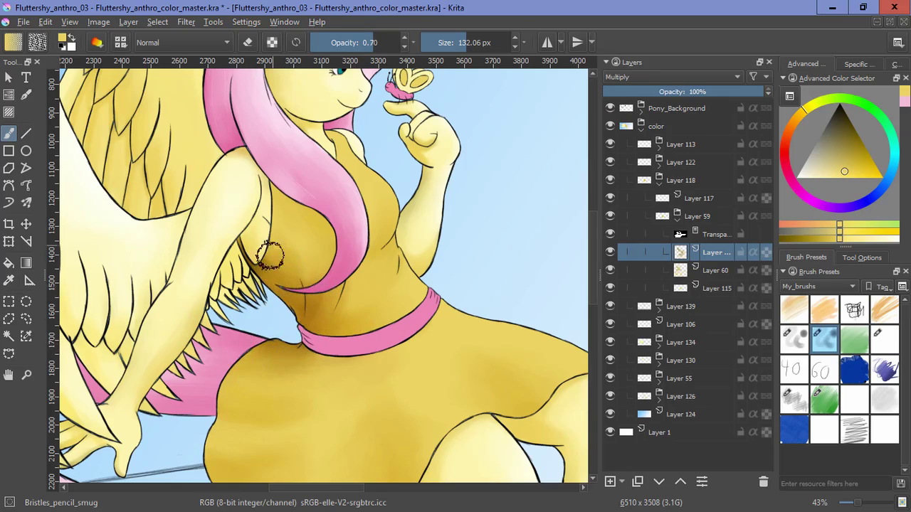
scroll(432, 375, "down", 3)
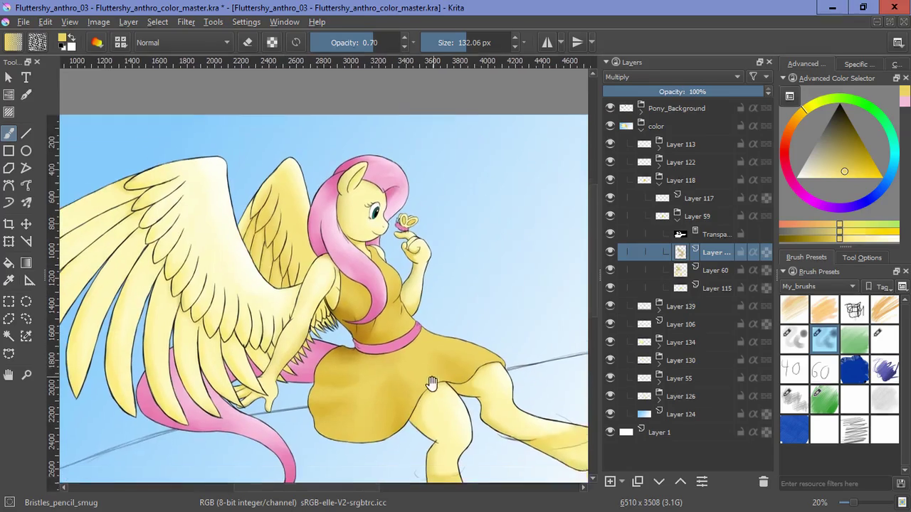
Step: Add a third Multiply layer in the dress's group and choose Ink_brush_25_2
left_click(884, 336)
left_click(639, 74)
left_click(629, 254)
scroll(343, 345, "up", 4)
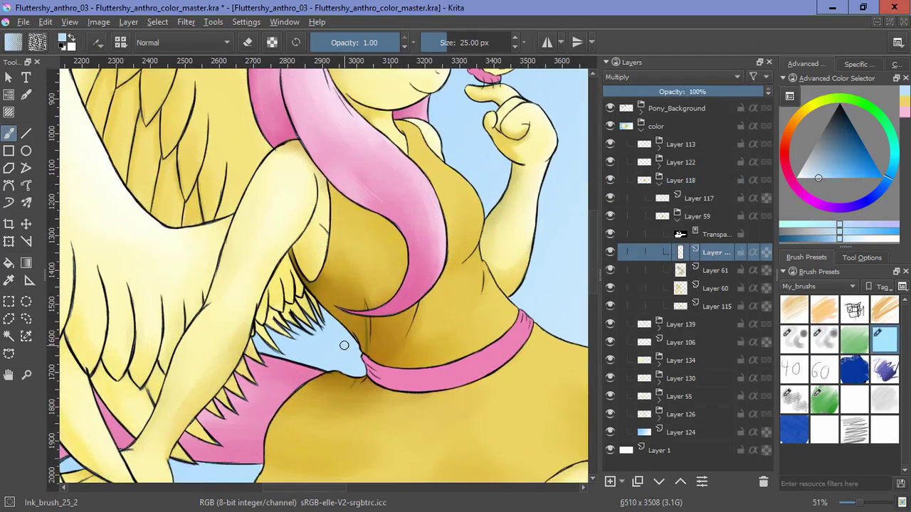
key("d")
key("ctrl+z")
left_click(905, 112)
mouse_move(371, 347)
left_mouse_down()
mouse_move(419, 323)
mouse_move(385, 349)
left_mouse_up()
key("ctrl+z")
left_click(830, 314)
left_click_drag(491, 299, 413, 339)
key("ctrl+z")
Step: Select Layer 61 and paint fine fold shadows around the waist and below the belt with bristle_soft_Just_Smug_size at 25 px
key("slash")
left_click(648, 273)
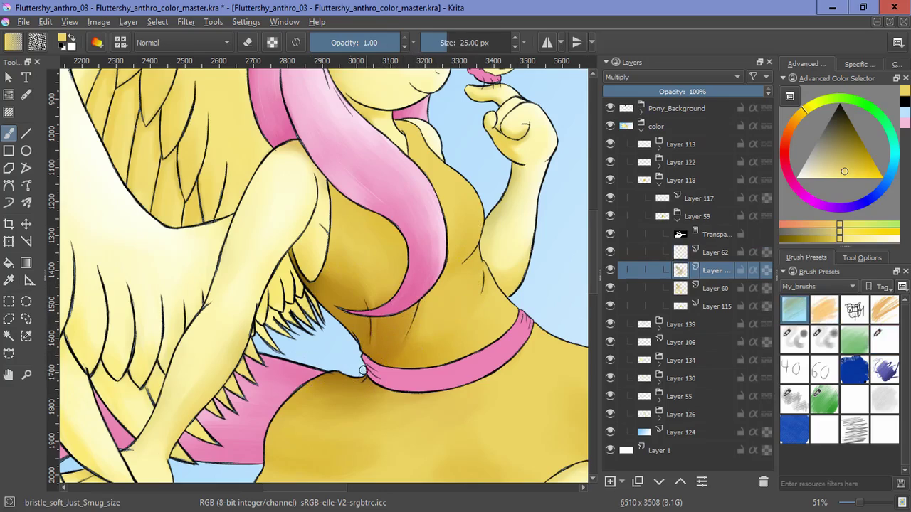
left_click_drag(367, 368, 347, 335)
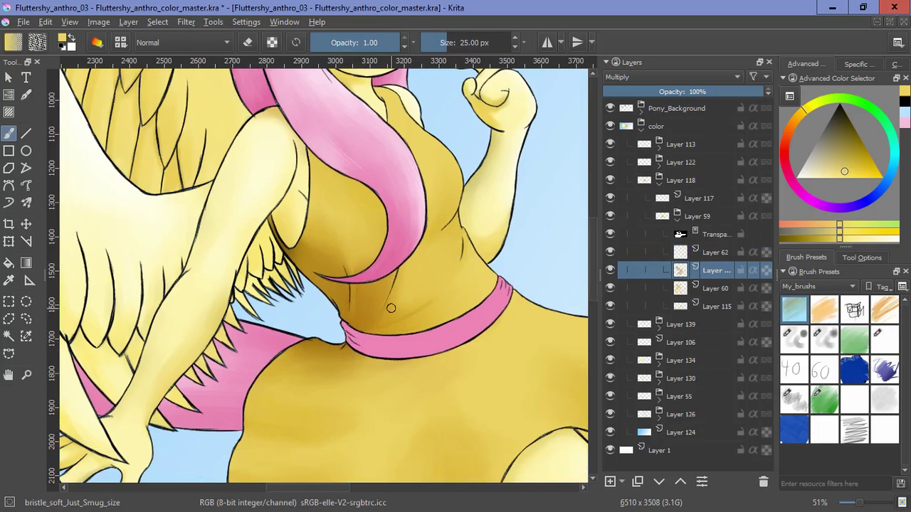
scroll(336, 357, "down", 1)
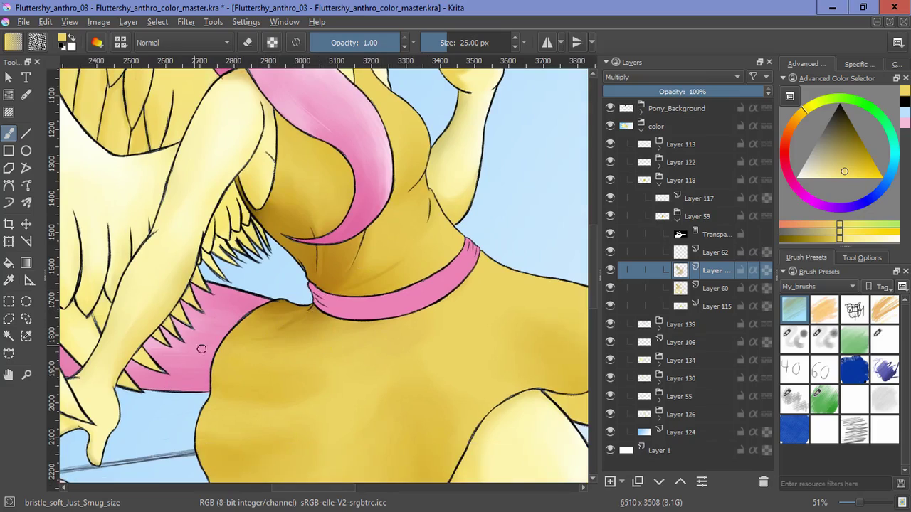
mouse_move(358, 369)
left_mouse_down()
mouse_move(282, 269)
mouse_move(342, 351)
mouse_move(342, 368)
left_mouse_up()
scroll(302, 320, "down", 2)
left_click_drag(402, 383, 341, 283)
key("2")
key("1")
left_click_drag(374, 332, 402, 100)
Step: Deepen the waist shadow under the hair tip with Bristles_pencil and blend it and the skirt folds with Bristles_pencil_smug at 66.67 px
left_click(796, 337)
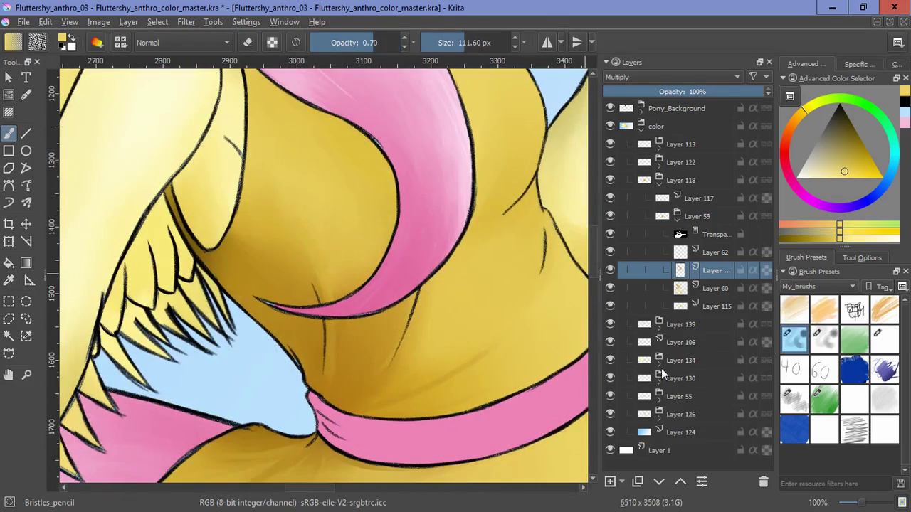
left_click_drag(413, 332, 395, 336)
left_click_drag(337, 330, 343, 385)
key("ctrl+z")
left_click(823, 339)
left_click_drag(359, 348, 316, 347)
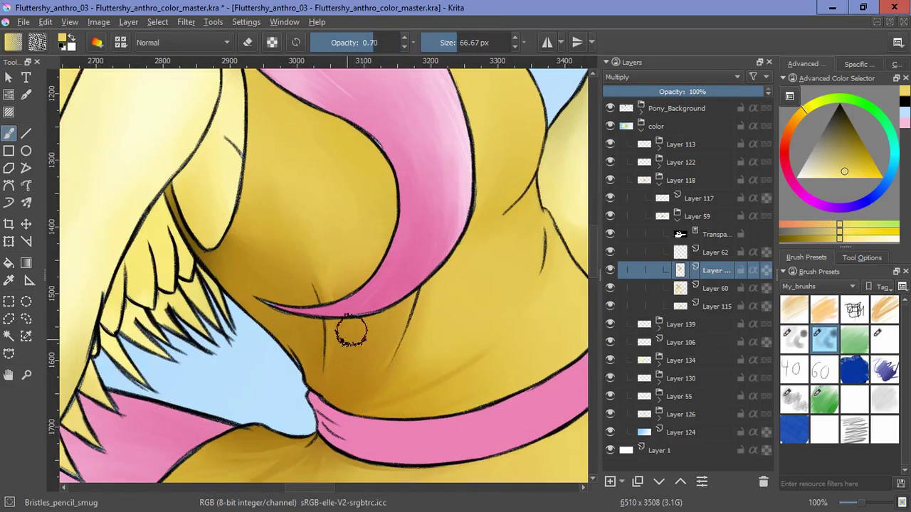
mouse_move(288, 390)
left_mouse_down()
mouse_move(339, 310)
mouse_move(328, 253)
left_mouse_up()
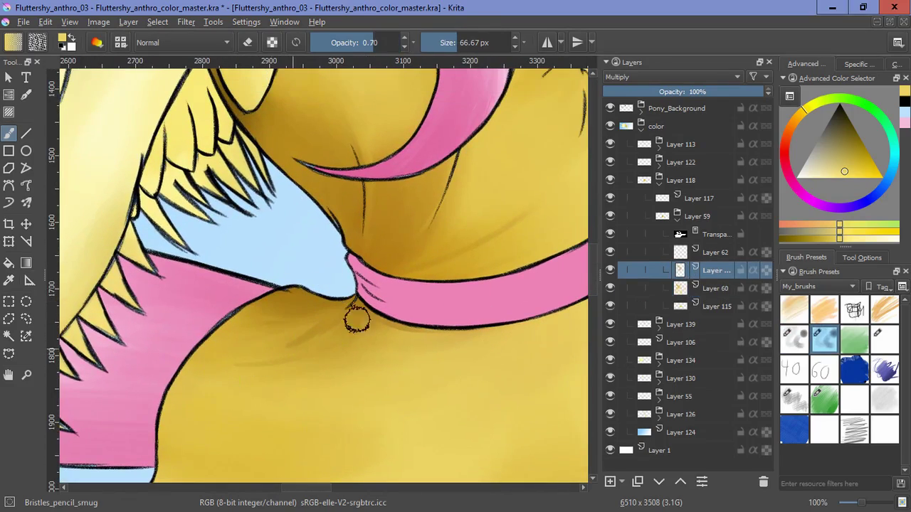
mouse_move(305, 320)
left_mouse_down()
mouse_move(378, 424)
mouse_move(229, 302)
left_mouse_up()
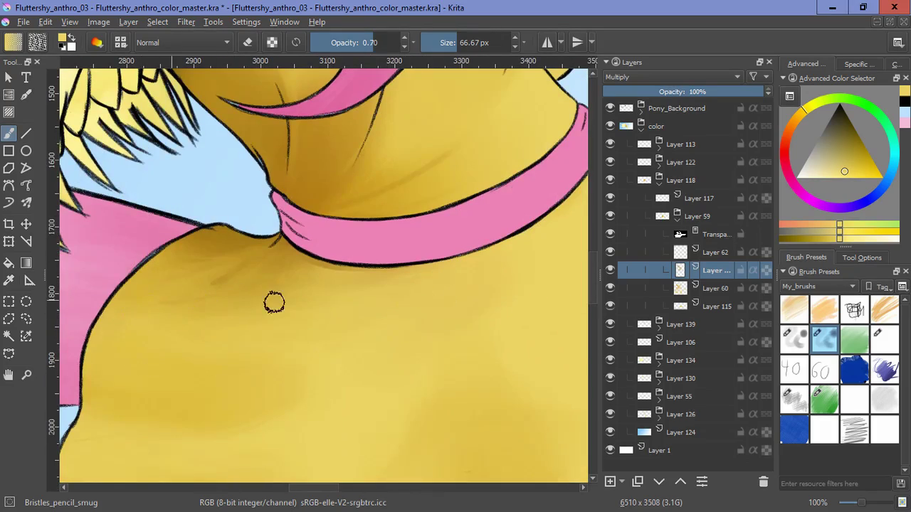
left_click_drag(429, 322, 384, 396)
left_click_drag(387, 304, 260, 412)
Step: Set the topmost paint layer in the dress's group to Screen and switch to Bristles_pencil
left_click(743, 251)
left_click(669, 77)
left_click(636, 120)
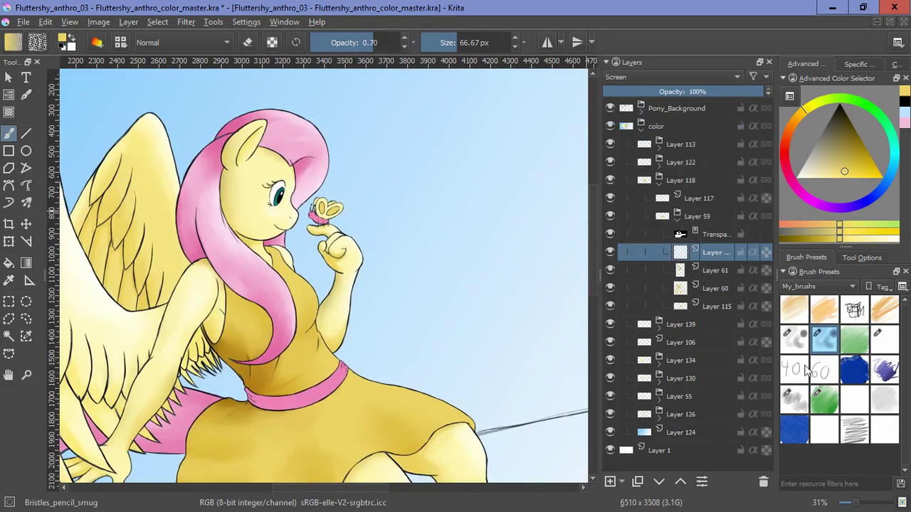
left_click(794, 338)
Step: Paint highlights along the skirt's upper edge, beside the thigh and on the torso with Bristles_pencil at 47.08 px
scroll(295, 281, "up", 3)
left_click_drag(289, 264, 346, 320)
left_click_drag(244, 392, 202, 234)
mouse_move(348, 323)
left_mouse_down()
mouse_move(337, 278)
mouse_move(347, 314)
left_mouse_up()
left_click_drag(317, 335, 182, 234)
mouse_move(253, 236)
left_mouse_down()
mouse_move(494, 316)
mouse_move(315, 263)
mouse_move(299, 235)
mouse_move(234, 261)
left_mouse_up()
mouse_move(252, 378)
left_mouse_down()
mouse_move(258, 422)
mouse_move(235, 386)
left_mouse_up()
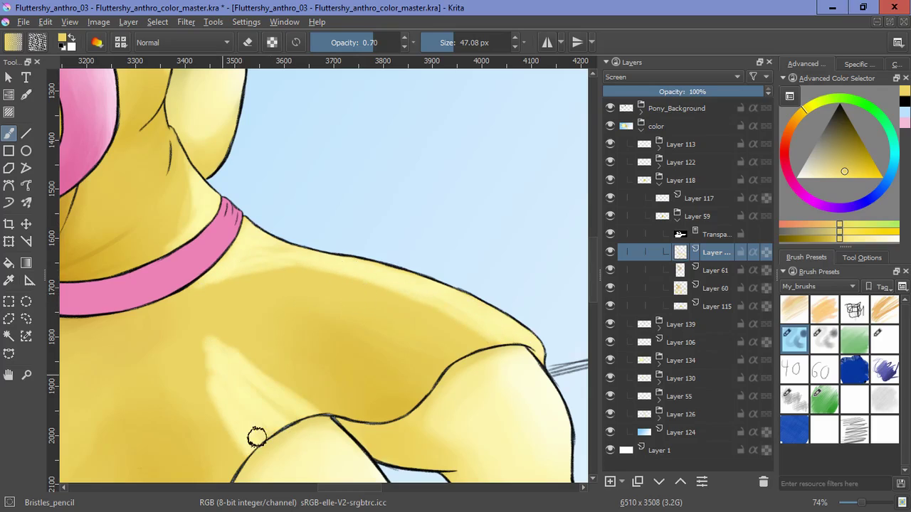
Step: Blend the highlights on the skirt, torso and chest with Bristles_pencil_smug at 129.98 px
scroll(235, 386, "down", 5)
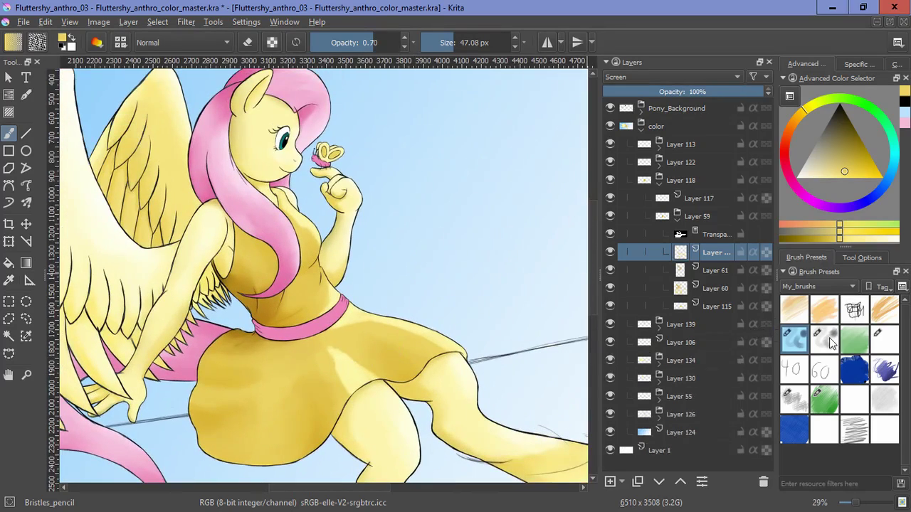
left_click(826, 338)
scroll(340, 315, "up", 2)
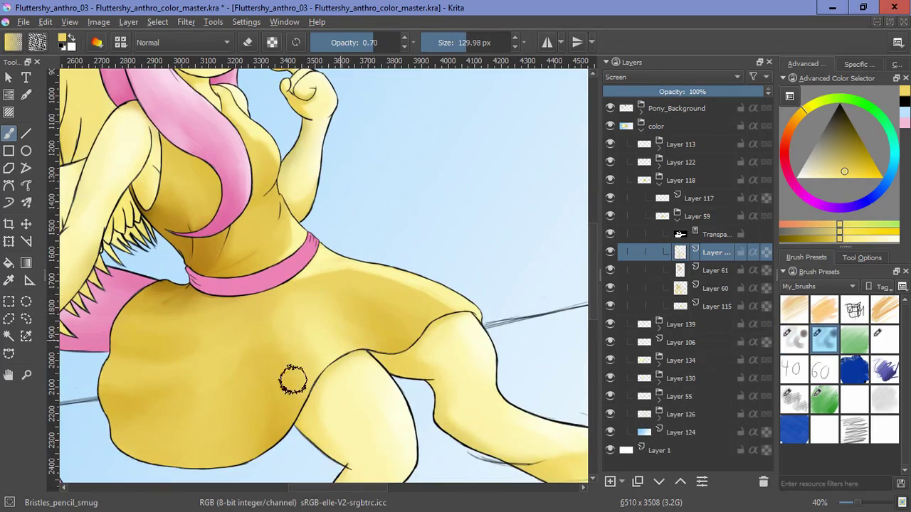
left_click_drag(375, 306, 343, 415)
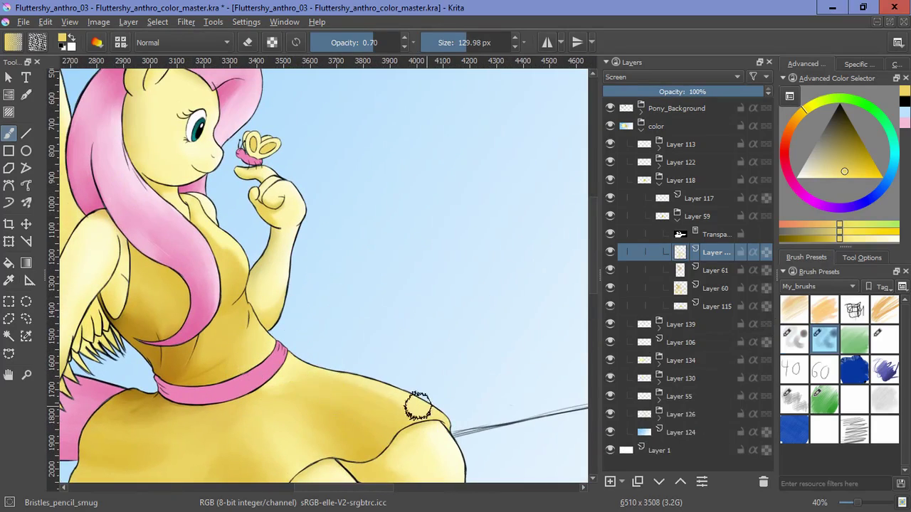
left_click_drag(418, 406, 354, 394)
left_click_drag(215, 222, 266, 332)
mouse_move(276, 402)
left_mouse_down()
mouse_move(277, 338)
mouse_move(211, 220)
left_mouse_up()
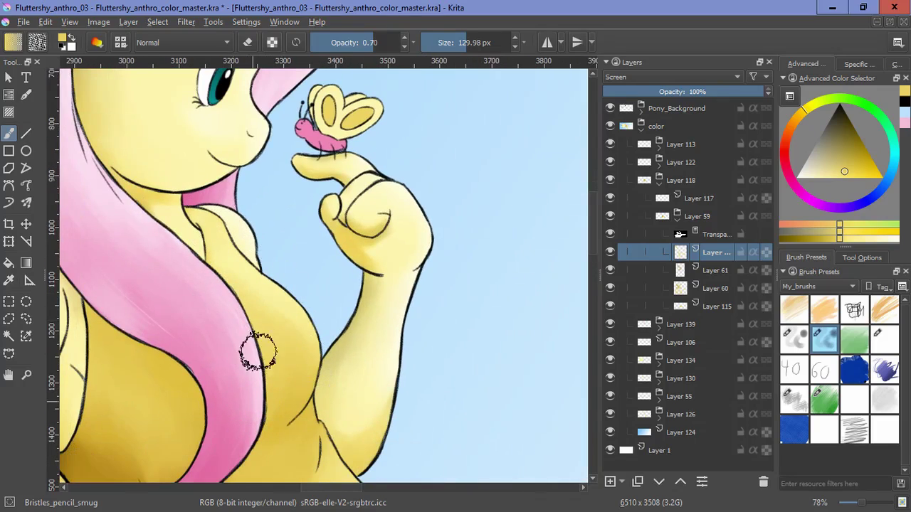
scroll(474, 335, "down", 5)
scroll(446, 269, "down", 2)
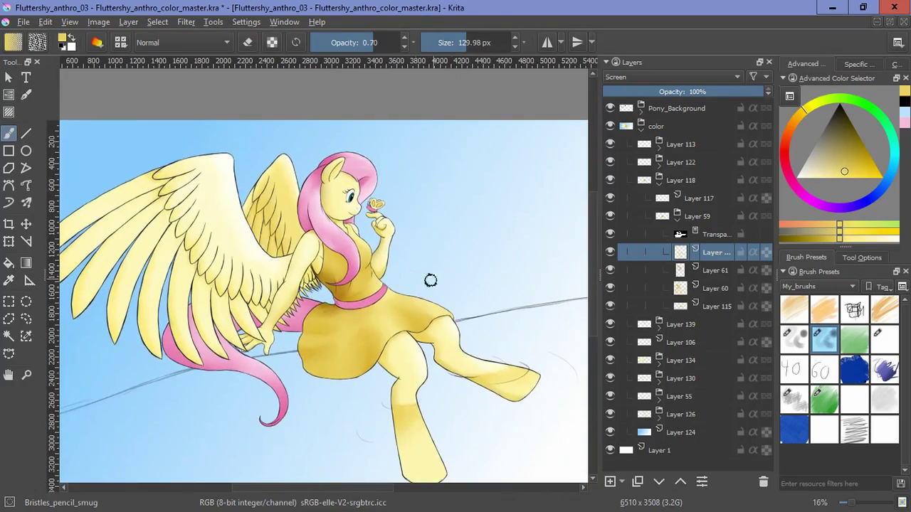
Step: Collapse the dress's group and put the belt's color layer, Layer 117, in a new group
scroll(429, 278, "up", 3)
left_click(676, 220)
left_click(695, 202)
key("ctrl+g")
Step: Mask the belt's group with a transparency mask made from its layer's opaque pixels, and deselect
left_click(157, 22)
left_click(195, 206)
left_click(622, 481)
left_click(676, 489)
left_click(157, 23)
left_click(172, 52)
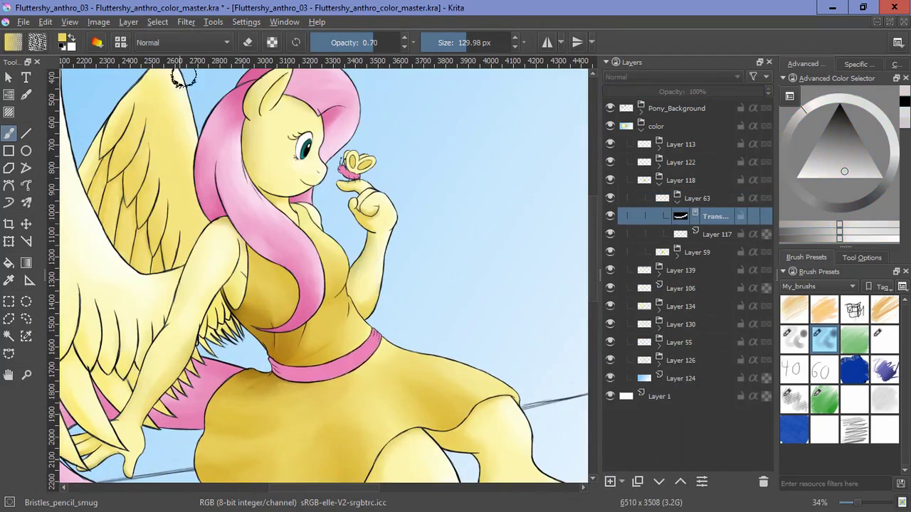
Step: Add a Multiply layer above the belt's color layer and load Bristles_pencil with the belt's pink at 25 px
left_click(711, 234)
left_click(610, 482)
left_click(314, 372, "ctrl")
left_click(794, 338)
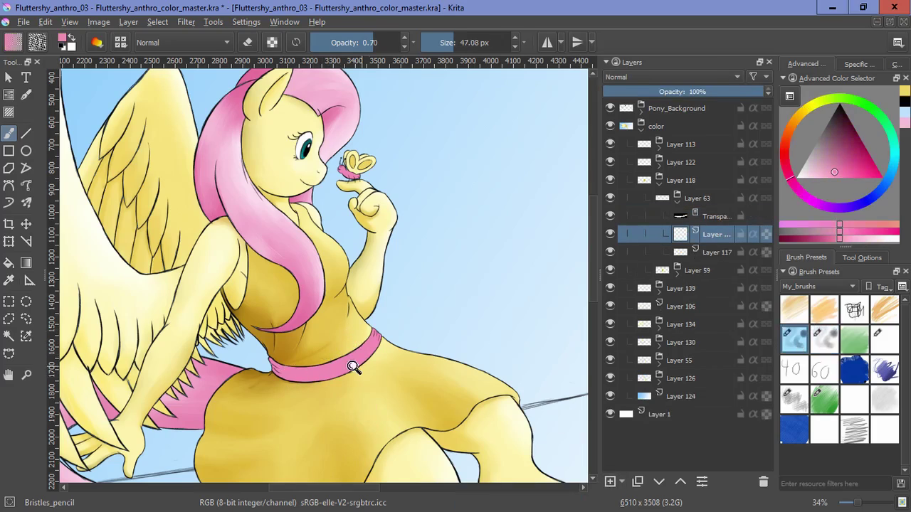
scroll(415, 318, "up", 5)
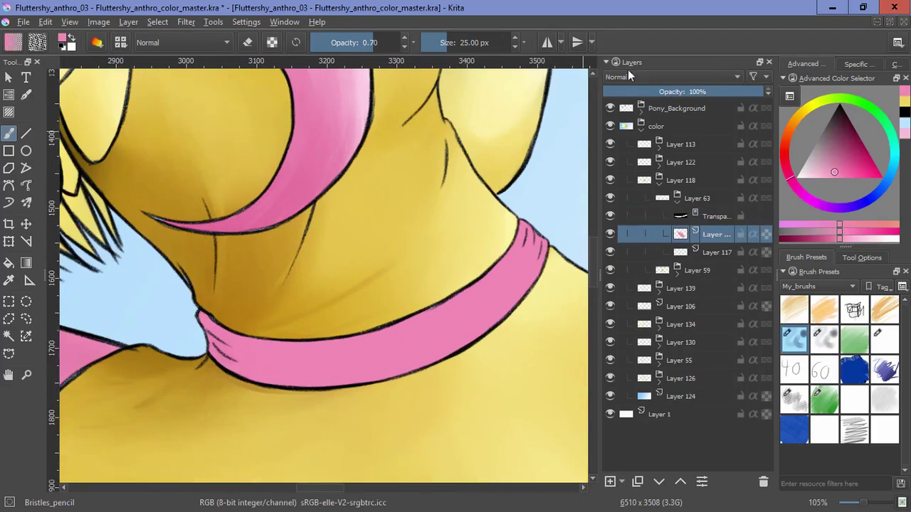
left_click(626, 77)
left_click(631, 197)
Step: Paint a shadow along the belt's underside and end, and blend it with Bristles_pencil_smug at 44.67 px
mouse_move(223, 360)
left_mouse_down()
mouse_move(268, 372)
mouse_move(230, 342)
mouse_move(457, 342)
left_mouse_up()
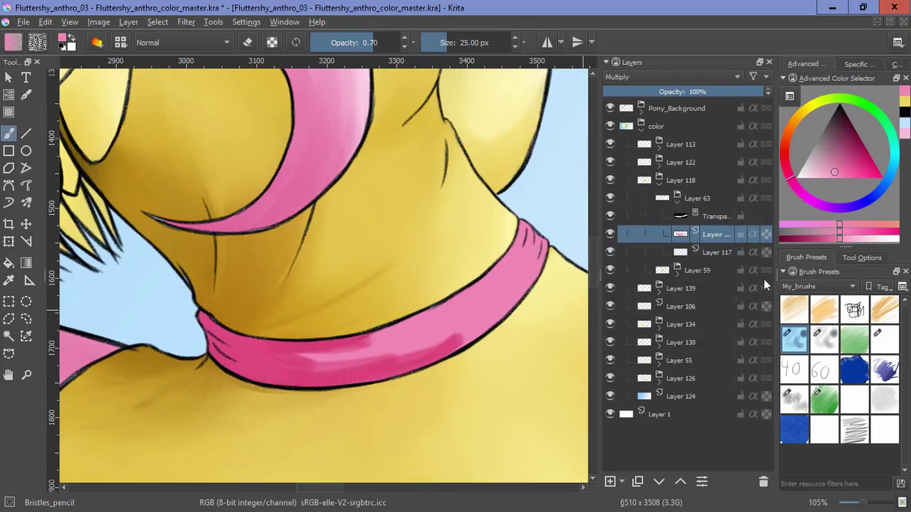
left_click(824, 339)
mouse_move(402, 332)
left_mouse_down()
mouse_move(349, 338)
mouse_move(330, 399)
mouse_move(277, 388)
mouse_move(341, 379)
left_mouse_up()
left_click_drag(438, 312, 356, 358)
mouse_move(419, 355)
left_mouse_down()
mouse_move(251, 396)
mouse_move(505, 312)
mouse_move(398, 347)
left_mouse_up()
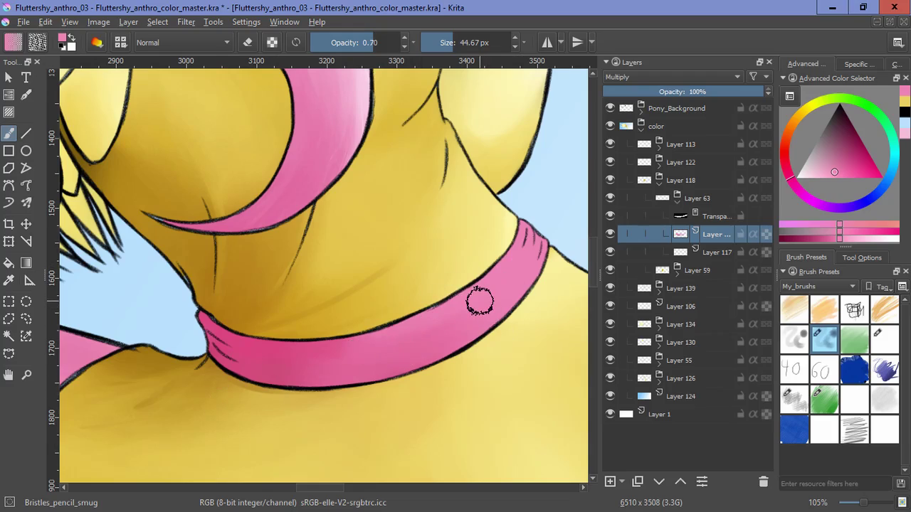
Step: Add a second Multiply layer above the belt's shadow and paint darker pink strokes over the belt's left end
key("slash")
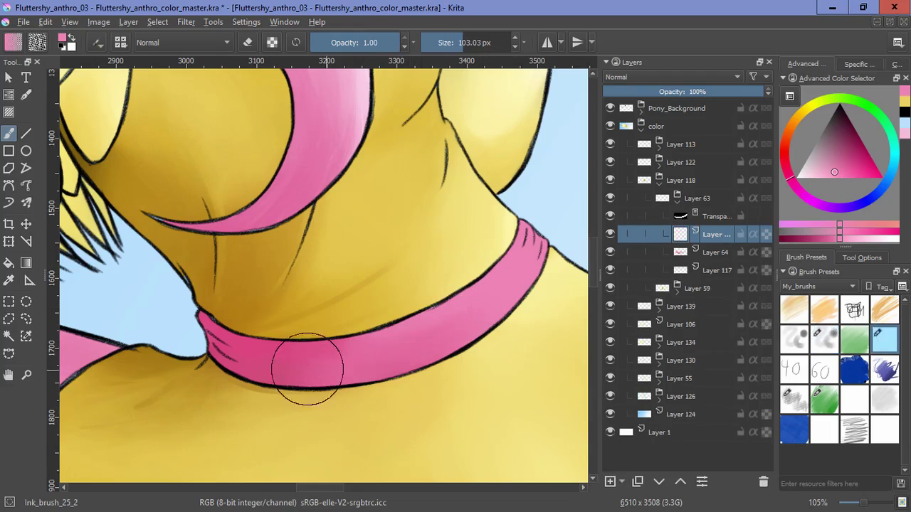
left_click(671, 77)
left_click(629, 251)
mouse_move(207, 326)
left_mouse_down()
mouse_move(275, 387)
mouse_move(291, 335)
mouse_move(259, 377)
mouse_move(342, 377)
left_mouse_up()
key("slash")
left_click_drag(217, 359, 388, 376)
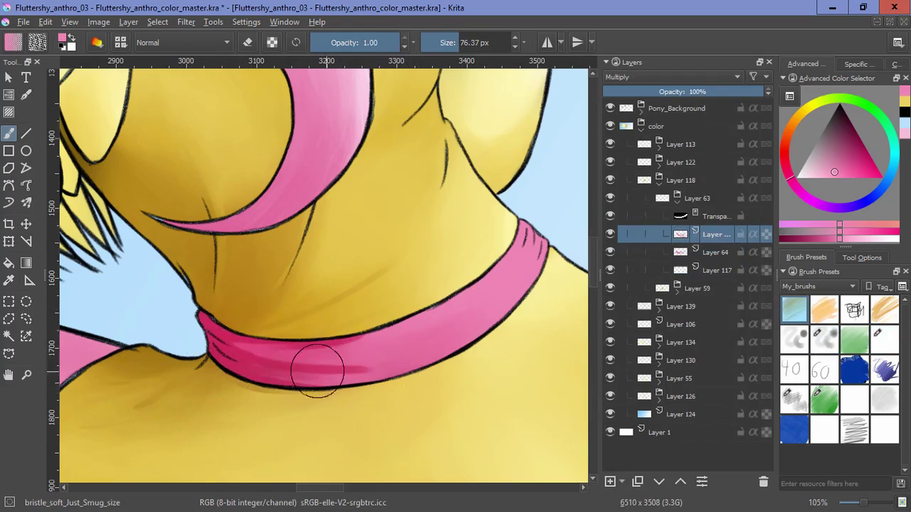
Step: Blend the belt's darker shadow with bristle_soft_Just_Smug_size at 76.37 px and Bristles_pencil_smug at 44.67 px
left_click_drag(256, 340, 306, 354)
left_click_drag(384, 341, 270, 355)
key("slash")
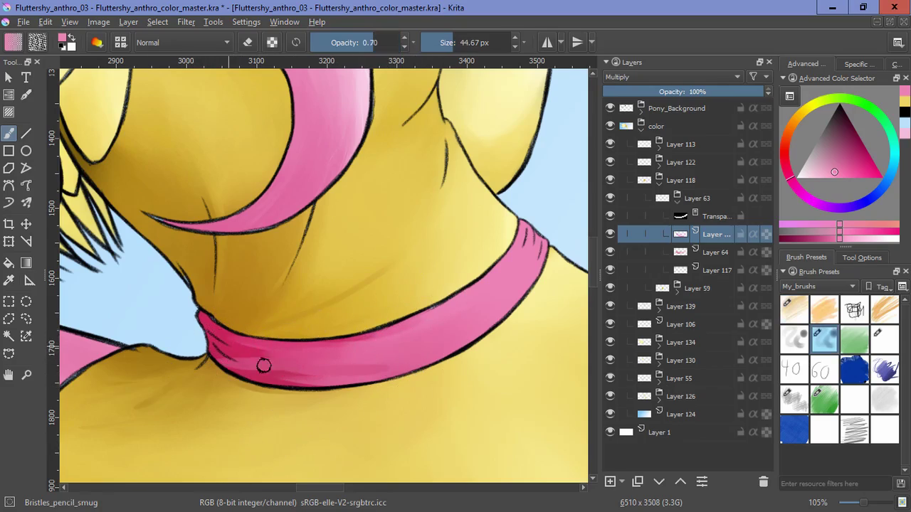
left_click_drag(281, 366, 254, 393)
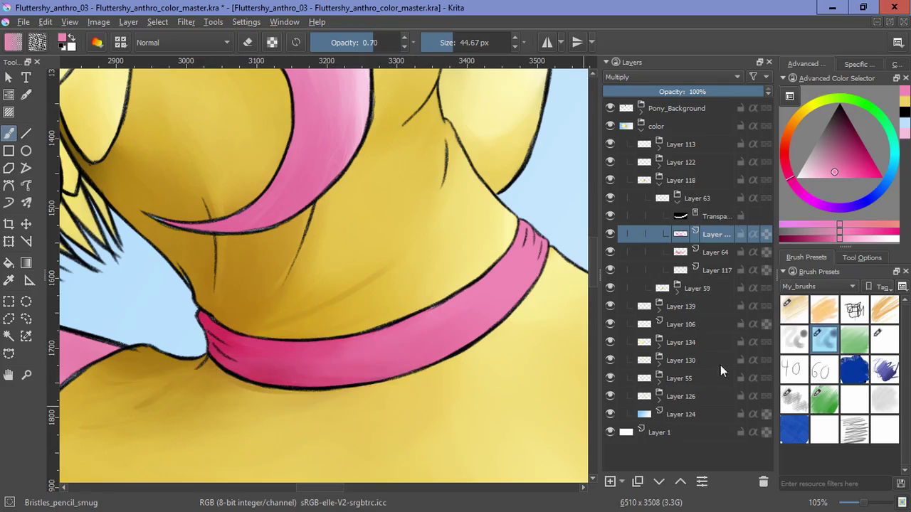
Step: Add a Screen layer above the belt's shadow layers and paint a pink highlight along the belt's right end
left_click(610, 482)
left_click(629, 77)
left_click(628, 192)
key("slash")
mouse_move(512, 258)
left_mouse_down()
mouse_move(333, 399)
mouse_move(413, 354)
left_mouse_up()
left_click_drag(483, 394, 504, 319)
Step: Blend the belt's highlight with Bristles_pencil_smug at 44.67 px
key("slash")
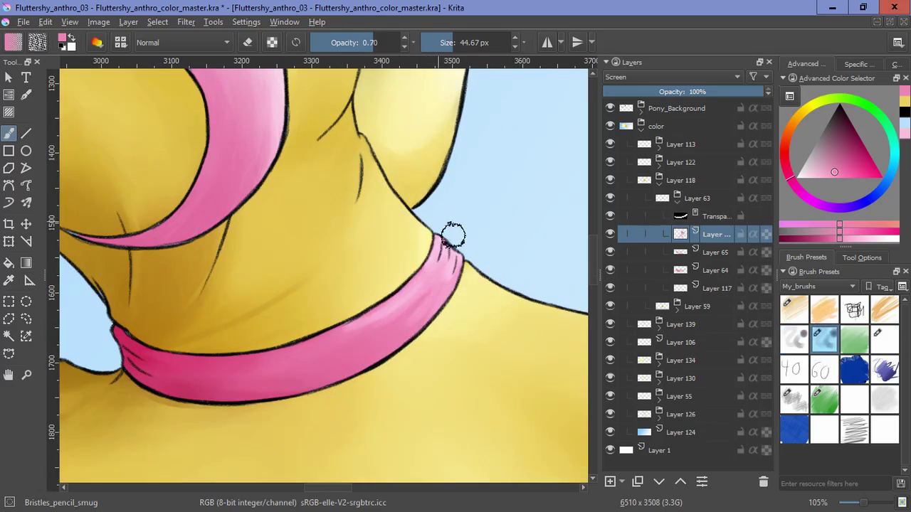
left_click_drag(488, 321, 464, 391)
left_click_drag(464, 391, 445, 274)
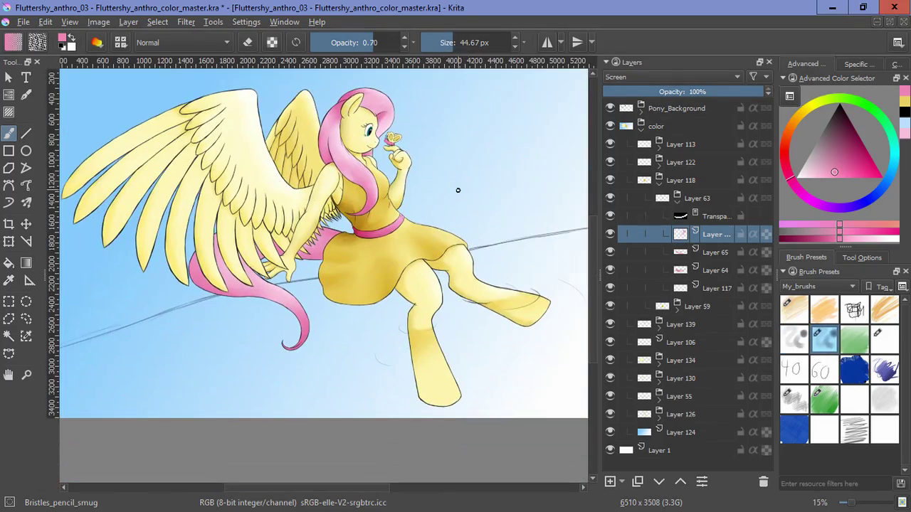
left_click_drag(424, 236, 438, 310)
scroll(420, 302, "up", 10)
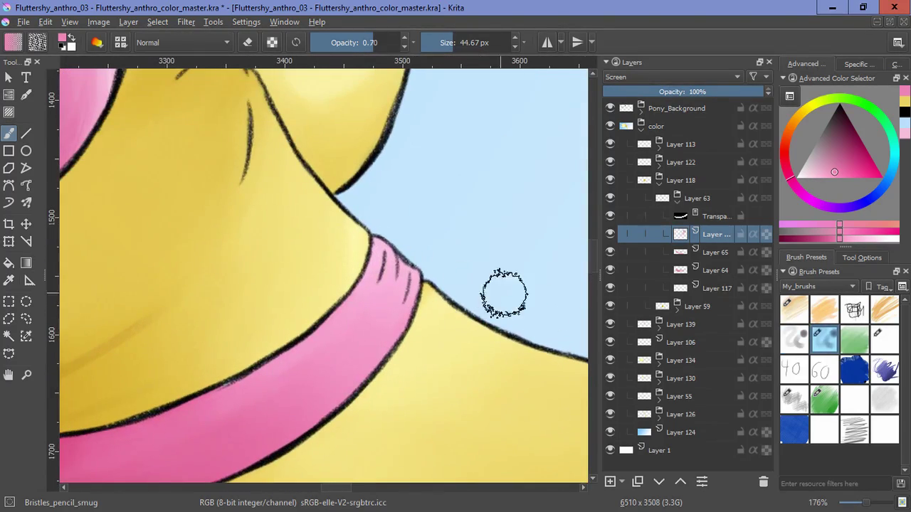
Step: Add a second Screen layer, paint a brighter highlight on the belt's right end and soften it with bristle_soft_Just_Smug_size at 76.37 px
left_click(610, 481)
key("/")
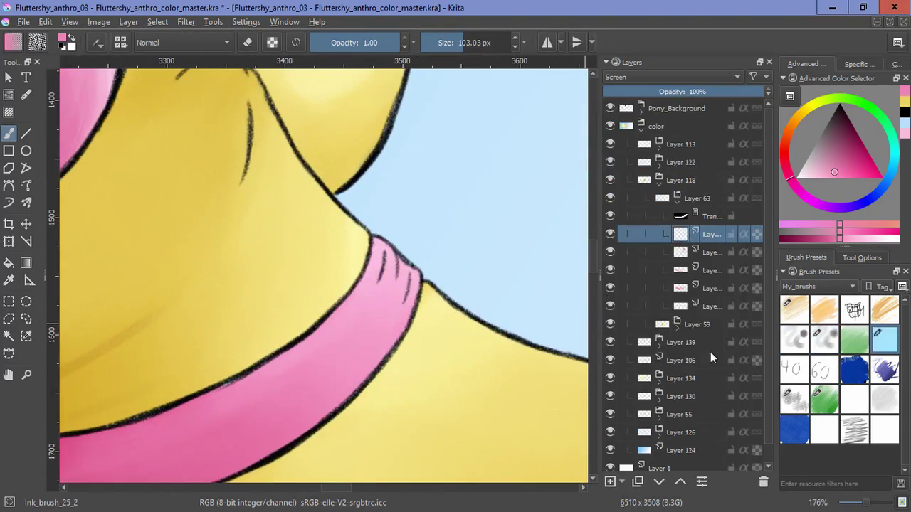
key("/")
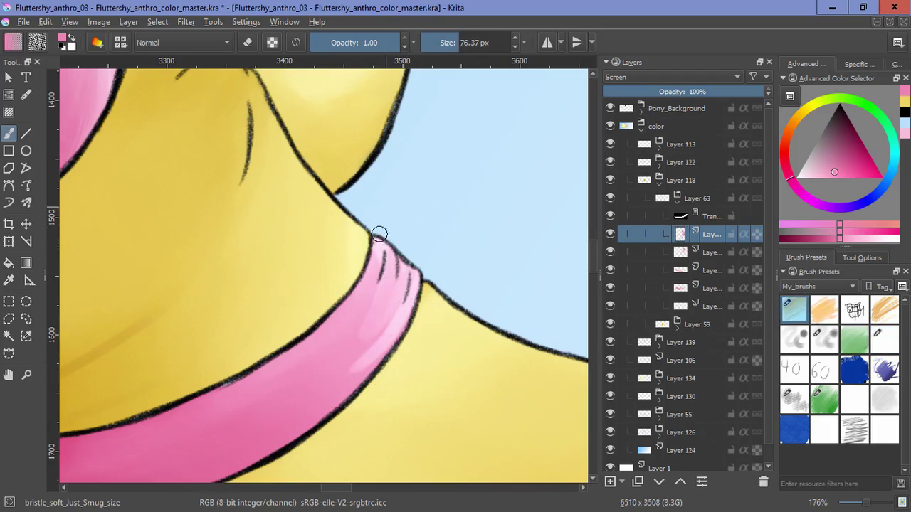
mouse_move(379, 222)
left_mouse_down()
mouse_move(264, 415)
mouse_move(221, 441)
left_mouse_up()
mouse_move(344, 378)
left_mouse_down()
mouse_move(431, 313)
mouse_move(135, 408)
left_mouse_up()
mouse_move(453, 269)
left_mouse_down()
mouse_move(154, 418)
mouse_move(404, 325)
mouse_move(480, 240)
mouse_move(243, 393)
mouse_move(177, 406)
left_mouse_up()
left_click_drag(316, 405, 441, 396)
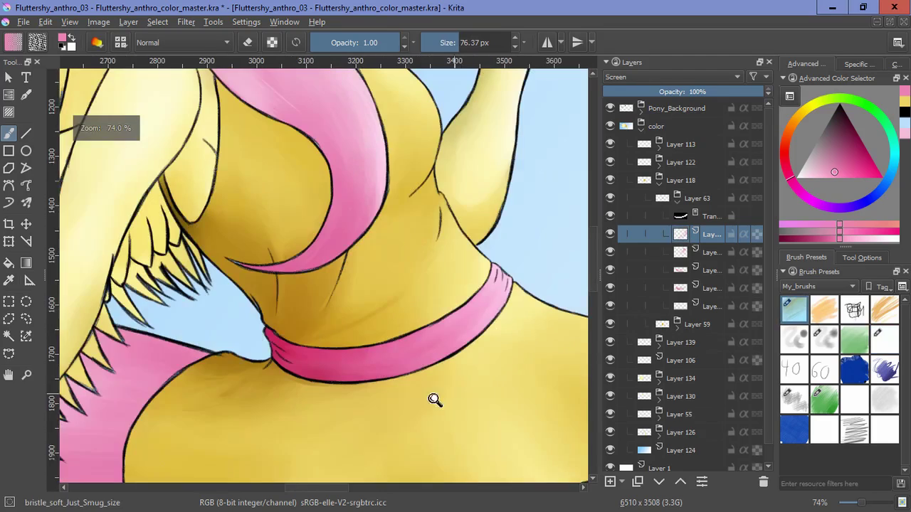
Step: Soften the belt's highlight with Bristles_pencil_smug at 44.67 px and its upper Multiply shadow layer with Mixover_dull_bristle_soft_sug at 44.98 px
left_click_drag(583, 232, 483, 294)
left_click(824, 340)
scroll(376, 335, "up", 3)
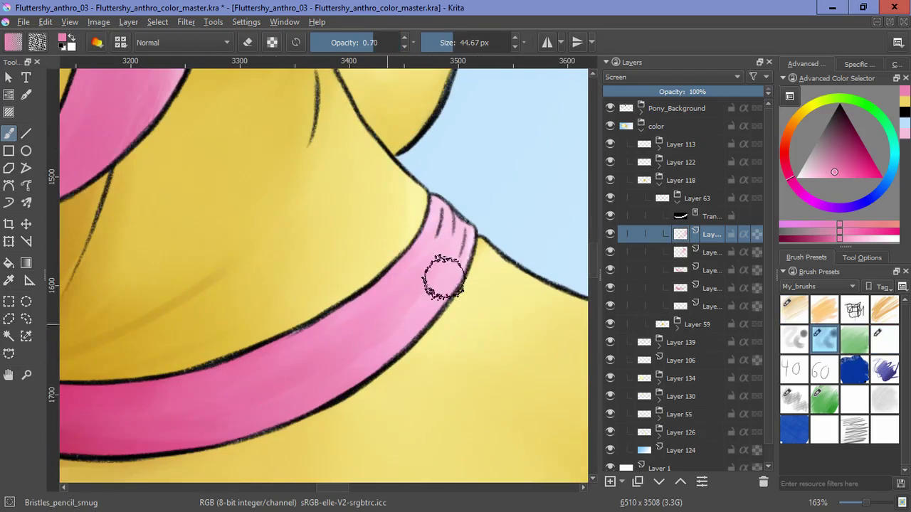
scroll(466, 377, "down", 5)
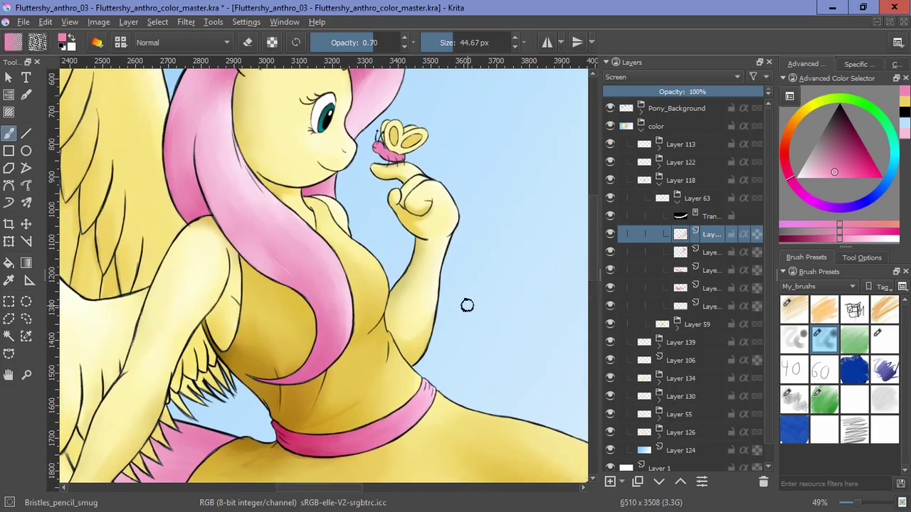
left_click(823, 399)
scroll(434, 358, "up", 3)
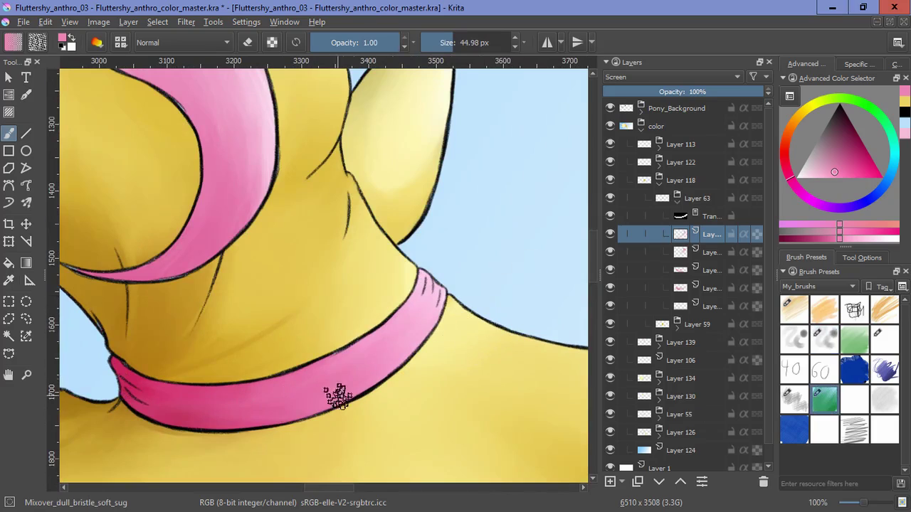
scroll(448, 373, "down", 1)
scroll(448, 373, "up", 1)
left_click(282, 395)
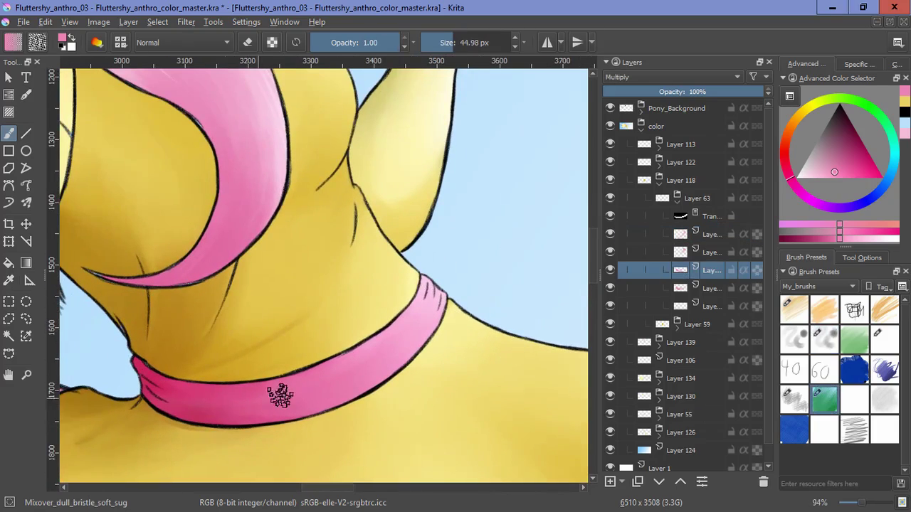
scroll(454, 393, "down", 5)
scroll(454, 392, "down", 4)
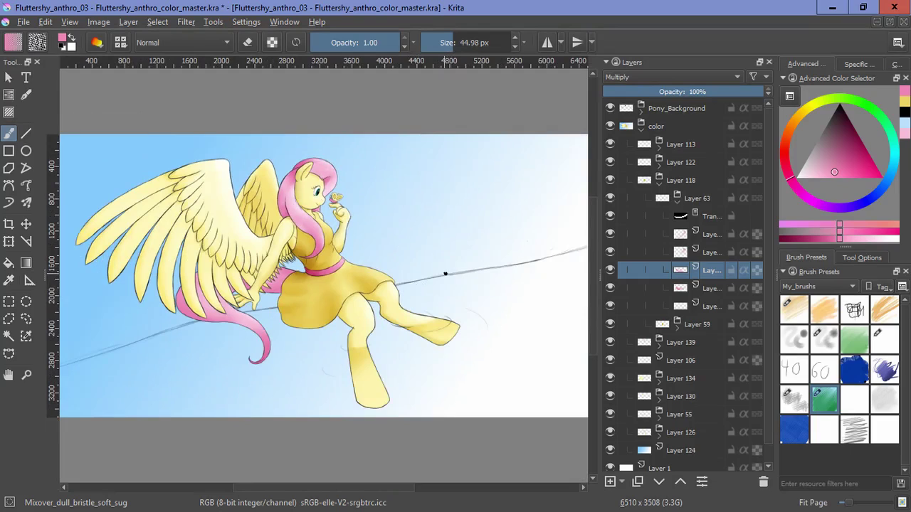
Step: Collapse the belt's and dress's groups, open the butterfly's group, Layer 113, and put the body's color layer, Layer 112, in a new group
left_click(676, 202)
left_click(658, 184)
scroll(346, 205, "up", 4)
left_click_drag(346, 205, 420, 324)
scroll(420, 324, "up", 2)
left_click(613, 144)
left_click(659, 149)
left_click(673, 202)
Step: Mask the butterfly body's group with a transparency mask made from Layer 112's opaque pixels, and deselect
left_click(184, 22)
mouse_move(157, 22)
left_click(206, 207)
left_click(696, 199)
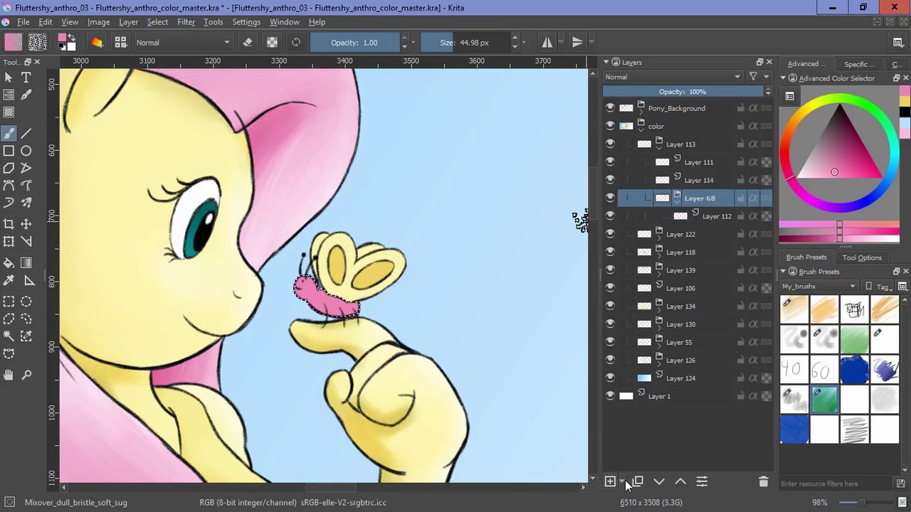
left_click(623, 482)
left_click(651, 452)
left_click(157, 22)
left_click(197, 52)
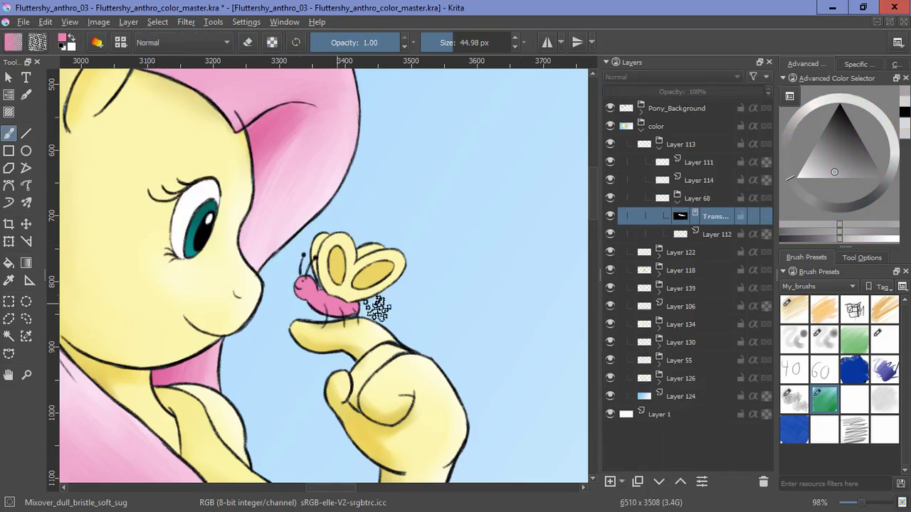
Step: Add a Multiply layer above the butterfly body's color layer and load Bristles_pencil at 25 px
key("slash")
left_click(715, 235)
mouse_move(327, 322)
left_mouse_down()
mouse_move(328, 274)
mouse_move(309, 239)
left_mouse_up()
left_click(610, 482)
left_click(672, 77)
left_click(630, 254)
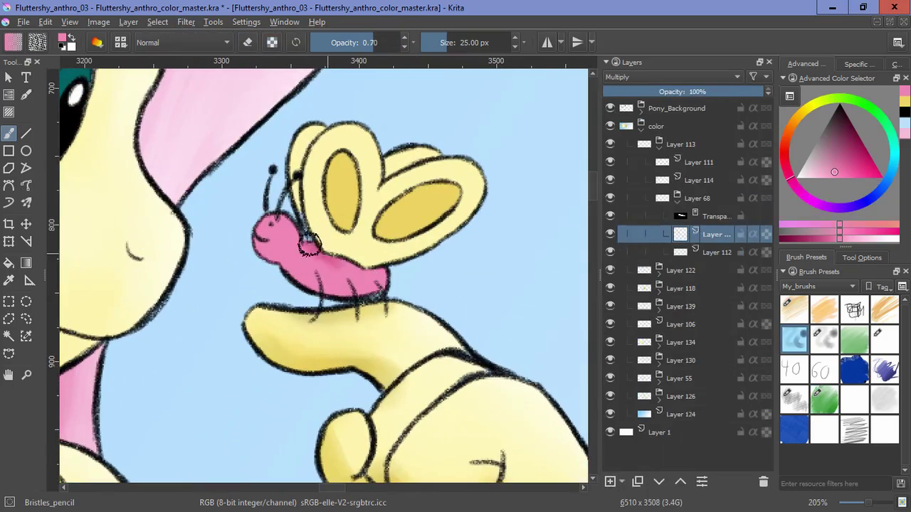
Step: Paint a pink shadow on the butterfly's body and blend it with Bristles_pencil_smug at 25 px
left_click_drag(381, 291, 285, 269)
key("/")
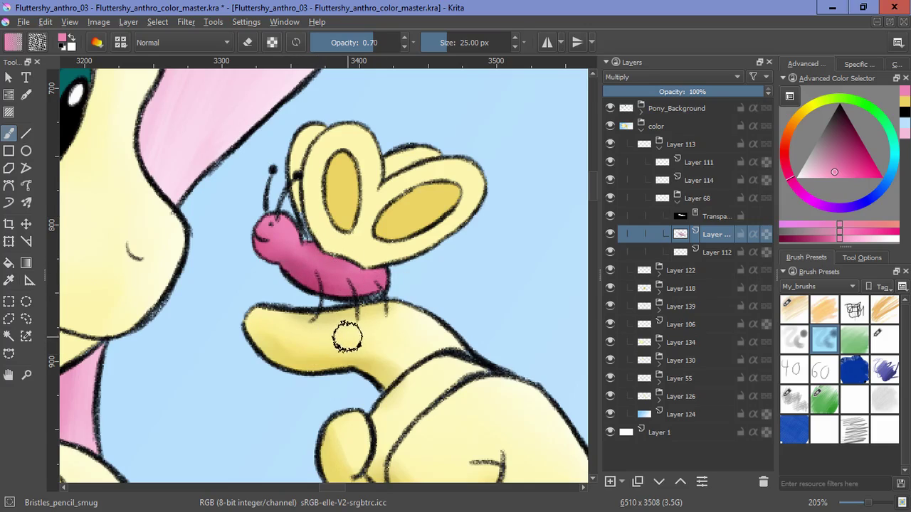
left_click_drag(470, 263, 440, 377)
left_click_drag(502, 281, 484, 274)
Step: Collapse the body's group, put the wing color layers, Layer 111 and Layer 114, in a new group and add an empty layer above them
left_click(677, 203)
left_click(696, 180)
left_click(698, 163, "ctrl")
key("ctrl+g")
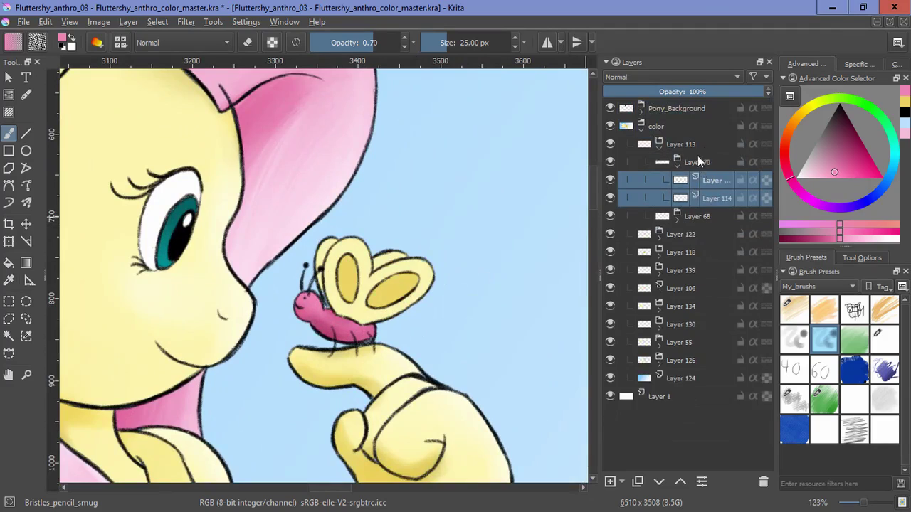
left_click(609, 482)
Step: Try to mask the wings' group with a transparency mask made from the opaque pixels of the inner spots' layer, Layer 111
left_click(663, 216)
left_click(663, 198, "ctrl")
left_click(157, 22)
left_click(207, 207)
left_click(644, 197)
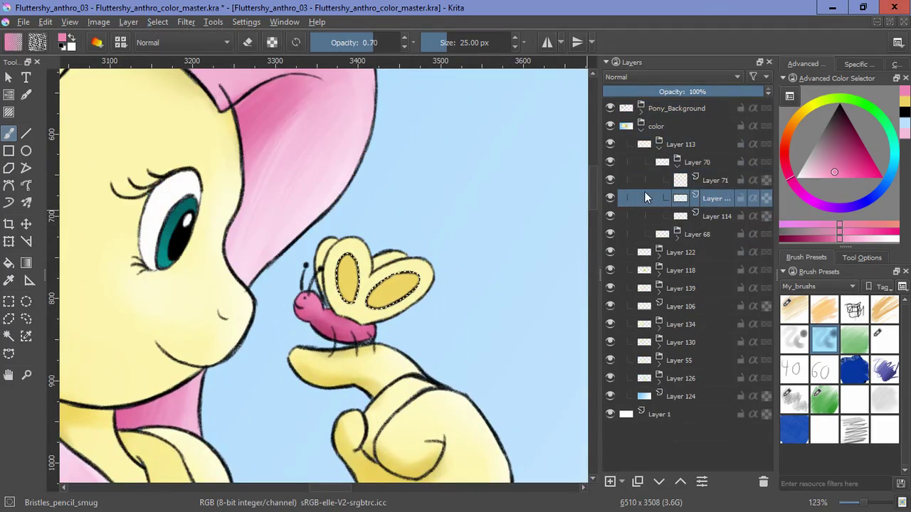
left_click(683, 163)
left_click(621, 482)
left_click(644, 458)
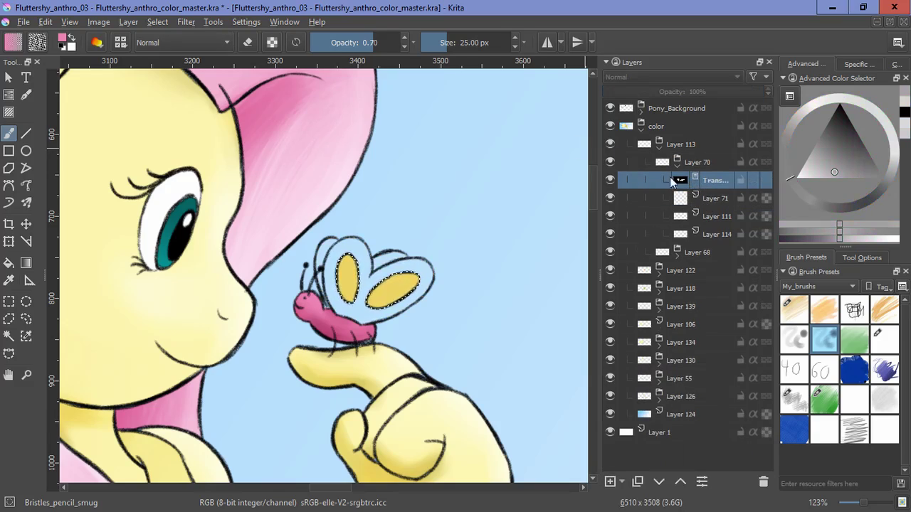
Step: Clear the selection, select Layer 114's opaque pixels and mask the wings' group with a second transparency mask made from them
left_click(683, 216)
left_click(157, 22)
left_click(177, 52)
left_click(157, 22)
left_click(188, 208)
left_click(696, 164)
left_click(622, 482)
left_click(644, 457)
Step: Hide the inner spots' transparency mask, keep the outer wings' mask shown, and deselect
left_click(611, 200)
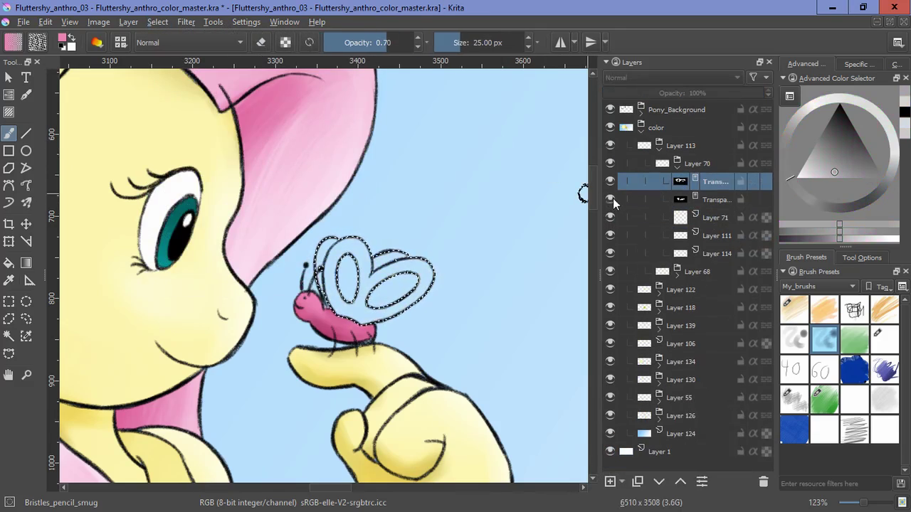
left_click(611, 199)
left_click(610, 181)
left_click(157, 22)
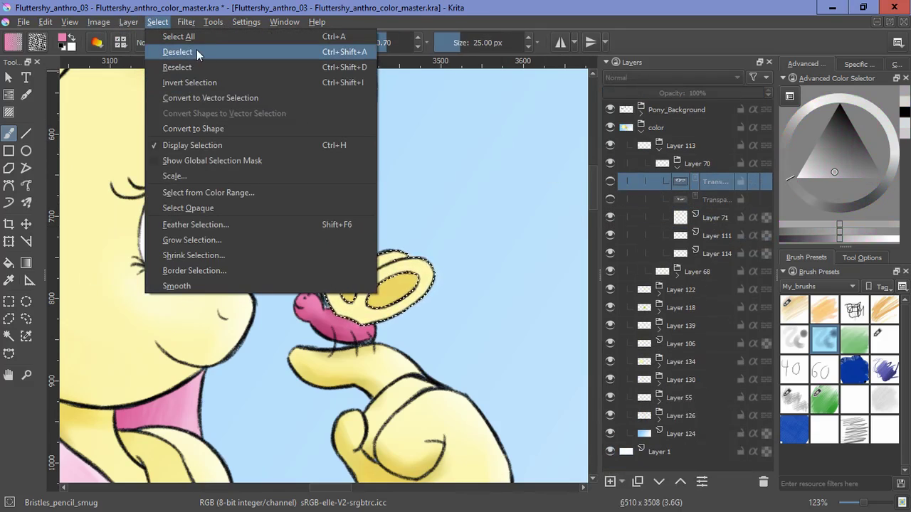
left_click(197, 52)
left_click(609, 180)
Step: Set the wings' empty layer to Screen, paint a highlight in the wing's light yellow and blend it with Bristles_pencil_smug
left_click(711, 217)
left_click(350, 249, "ctrl")
left_click(656, 76)
left_click(622, 195)
left_click_drag(369, 250, 364, 274)
left_click(794, 340)
key("/")
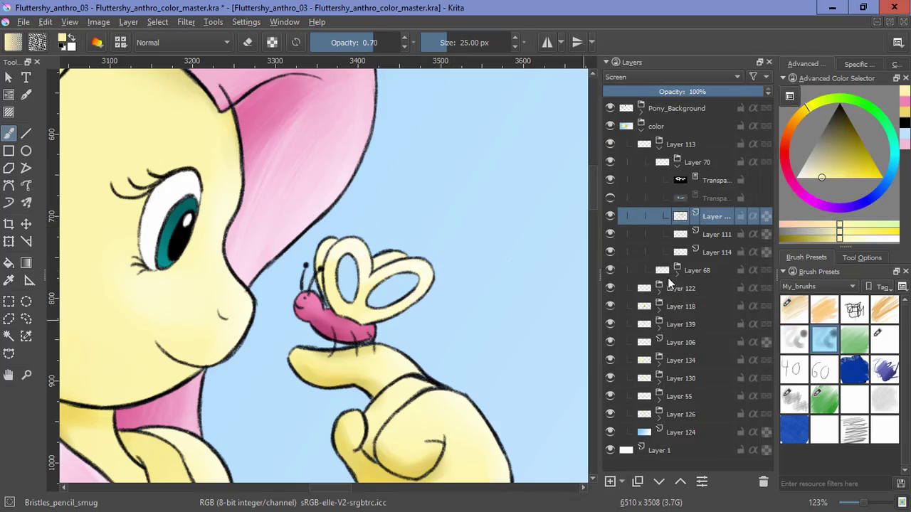
Step: Compare the two transparency masks on the wings' group by toggling them, and delete the inner spots' mask
left_click(610, 197)
left_click(610, 197)
left_click(612, 180)
left_click(613, 180)
left_click(610, 197)
left_click(653, 196)
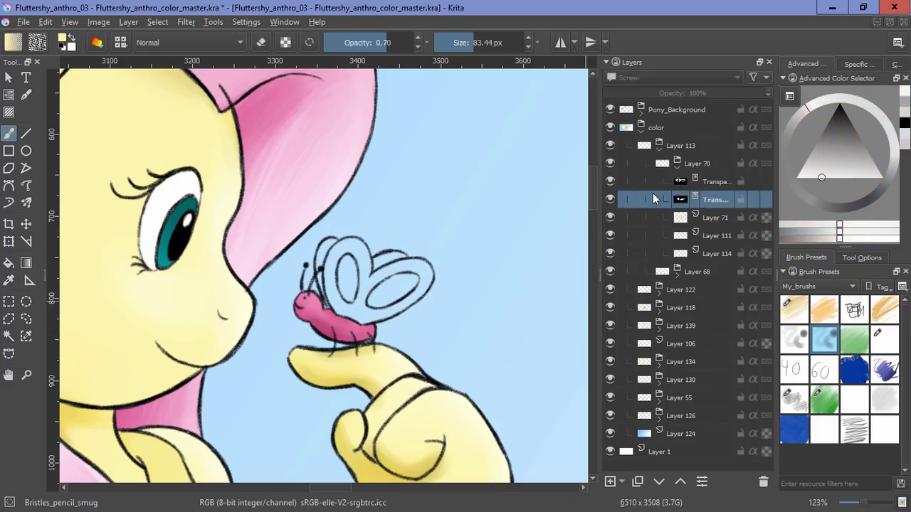
left_click(758, 434)
left_click(712, 198)
left_click(763, 481)
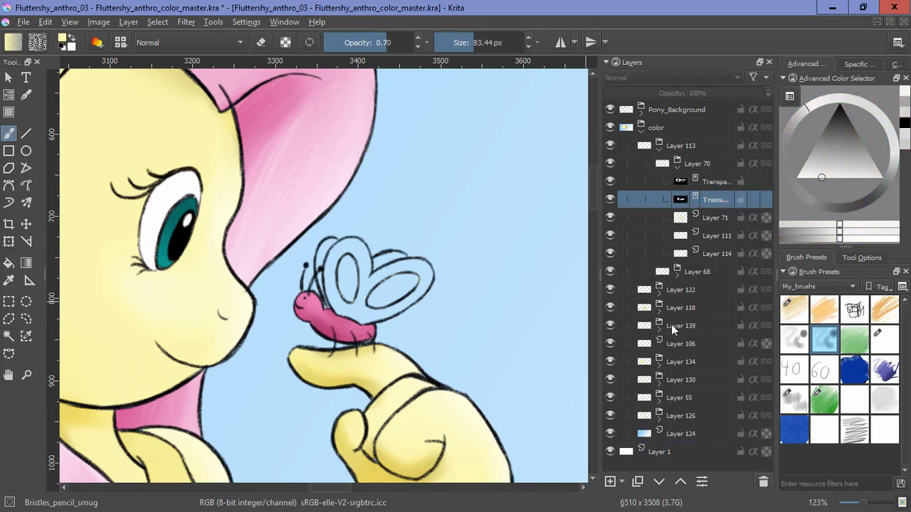
Step: Paint white over the wings' inner spots on the remaining transparency mask with Ink_brush_25_2 at 25 px
left_click(701, 181)
left_click(611, 182)
left_click(612, 182)
left_click(885, 339)
key("d")
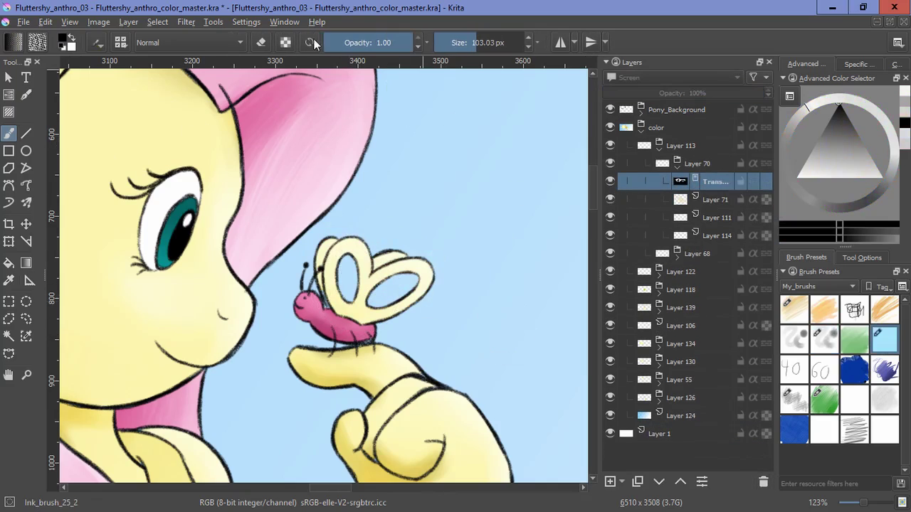
left_click(310, 42)
mouse_move(373, 285)
left_mouse_down()
mouse_move(395, 292)
mouse_move(379, 293)
mouse_move(411, 277)
left_mouse_up()
key("x")
left_click_drag(351, 293, 346, 263)
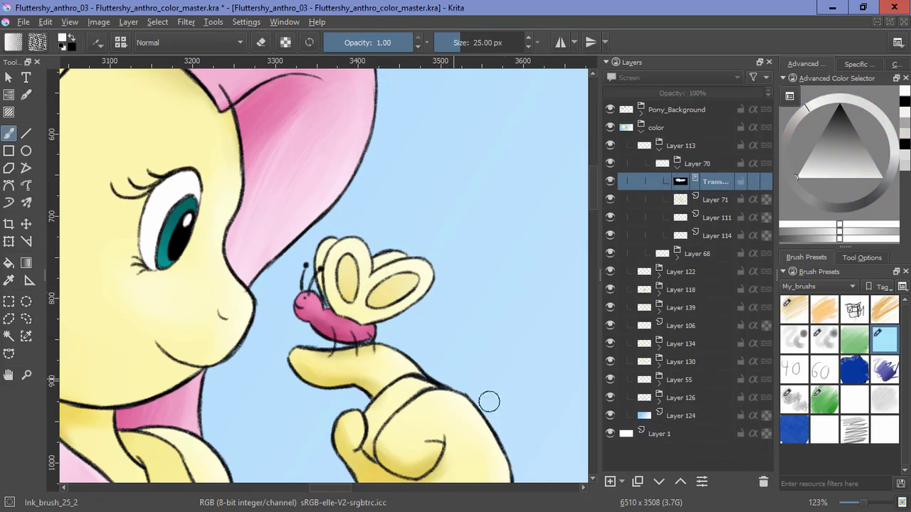
Step: Collapse the butterfly's group and add a new layer above the sky's gradient layer, Layer 124
scroll(462, 304, "down", 6)
left_click_drag(513, 359, 464, 275)
key("ctrl+shift+0")
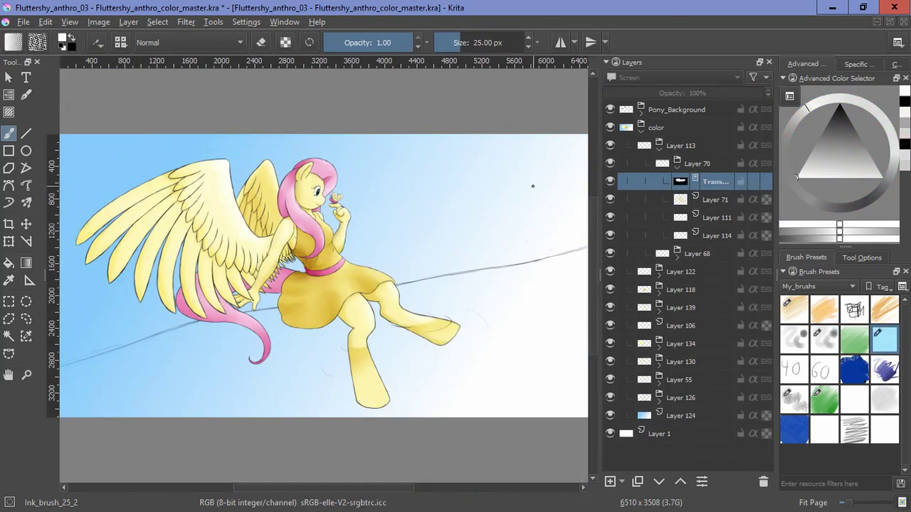
left_click(659, 149)
left_click(680, 307)
left_click(610, 482)
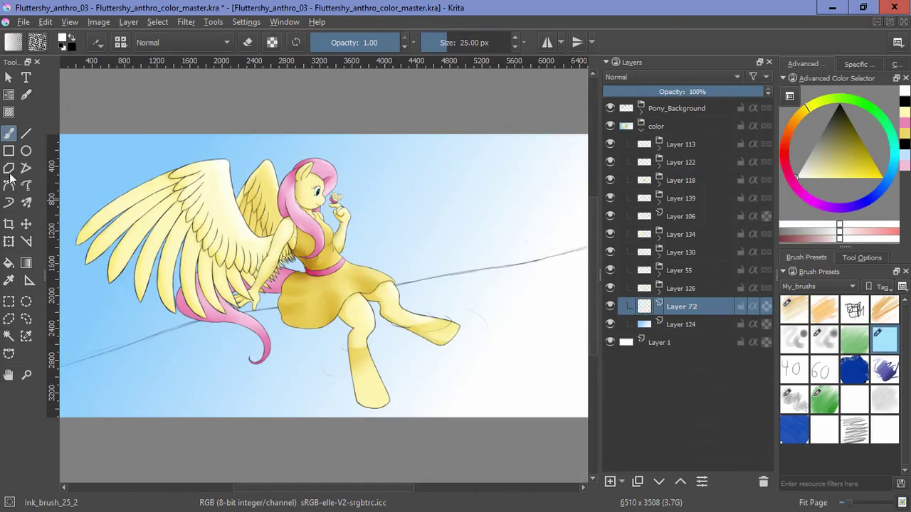
Step: Load the sky's blue as foreground over a white background color for the Gradient tool
left_click(66, 138, "ctrl")
key("d")
left_click(74, 143, "ctrl")
left_click(26, 264)
left_click_drag(527, 180, 526, 194)
left_click_drag(574, 146, 172, 342)
key("ctrl+z")
Step: Pick a gradient preset, draw it from the canvas's bottom-left corner to its top-right corner, and compare with the layer hidden and shown
left_click(13, 42)
left_click(43, 124)
left_click_drag(175, 358, 565, 153)
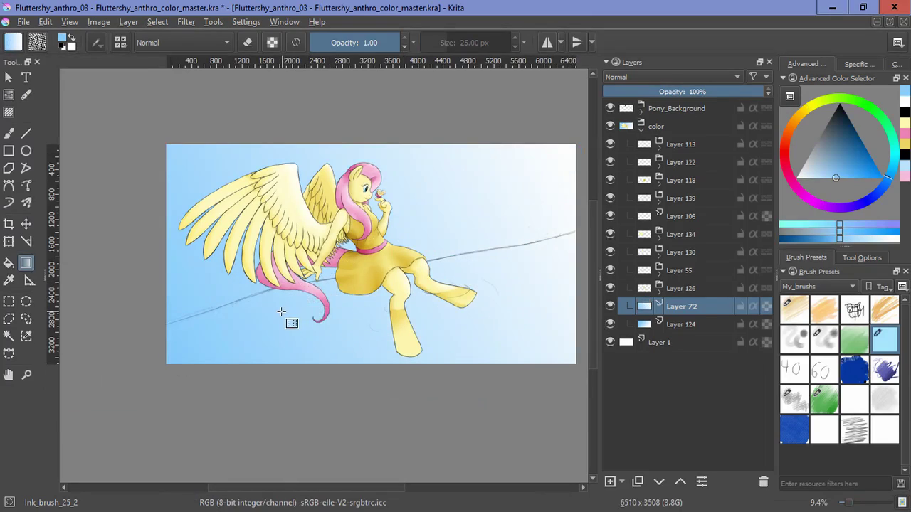
key("2")
left_click(610, 307)
left_click(610, 307)
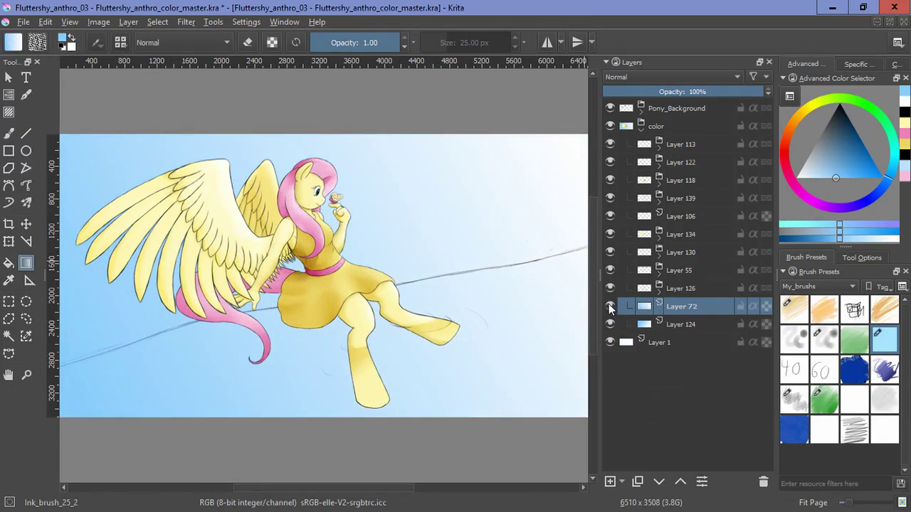
left_click(609, 307)
left_click(610, 307)
Step: Collapse the color group, expand Pony_Background, and ready its water_ripples layer for the Freehand Brush with the transparent pixels locked
left_click(640, 126)
left_click(640, 108)
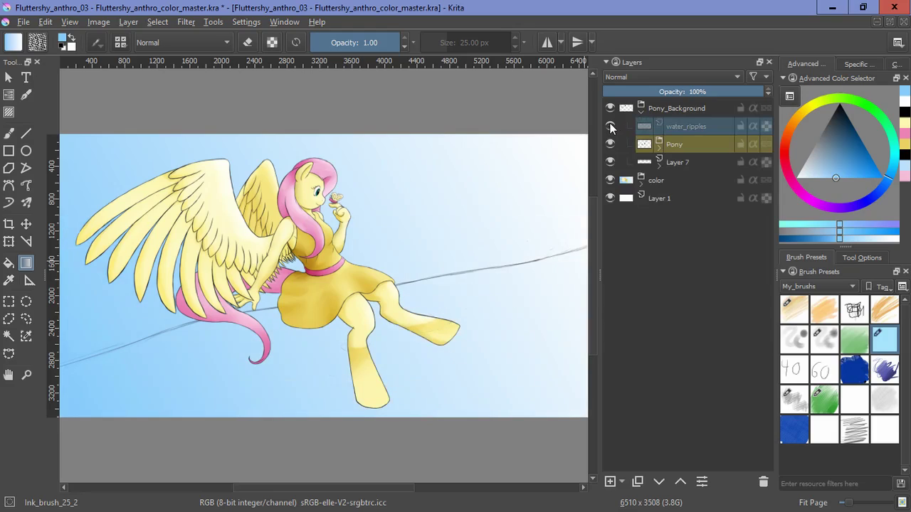
key("b")
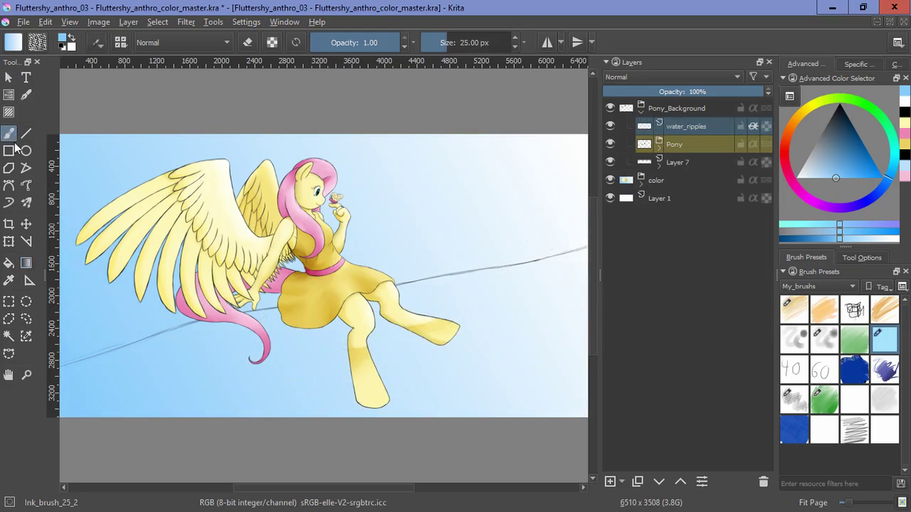
key("x")
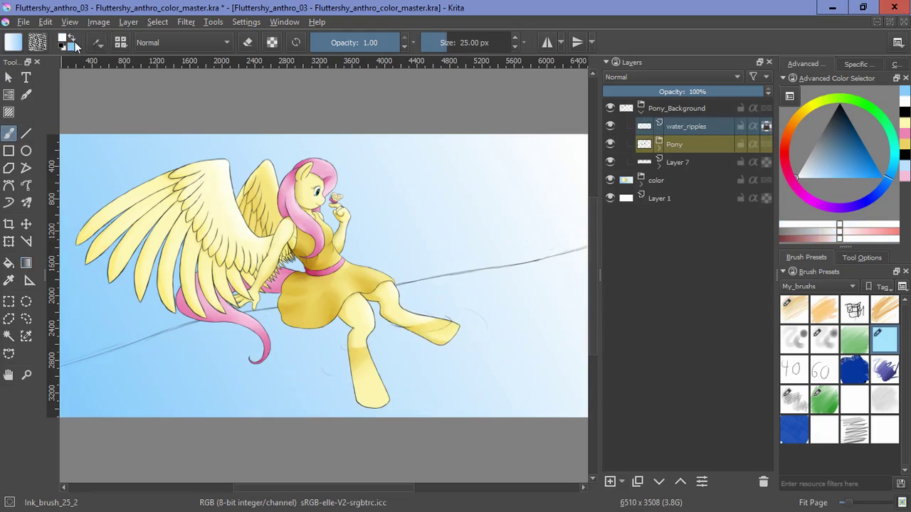
scroll(520, 318, "up", 5)
mouse_move(364, 245)
left_mouse_down()
mouse_move(380, 262)
mouse_move(456, 269)
mouse_move(466, 333)
left_mouse_up()
key("ctrl+z")
left_click(766, 126)
left_click(753, 127)
mouse_move(379, 299)
left_mouse_down()
mouse_move(466, 248)
mouse_move(349, 282)
left_mouse_up()
key("ctrl+z")
left_click(753, 127)
left_click(766, 126)
left_click_drag(379, 254, 466, 327)
mouse_move(331, 283)
left_mouse_down()
mouse_move(313, 321)
mouse_move(292, 324)
left_mouse_up()
key("ctrl+z")
key("ctrl+z")
left_click(71, 38)
Step: Paint light blue over the water ripple lines around both of the pony's legs on the alpha-locked water_ripples layer
left_click_drag(384, 247, 474, 327)
mouse_move(310, 276)
left_mouse_down()
mouse_move(335, 293)
mouse_move(221, 333)
left_mouse_up()
left_click_drag(239, 263, 279, 294)
mouse_move(202, 317)
left_mouse_down()
mouse_move(138, 320)
mouse_move(118, 306)
left_mouse_up()
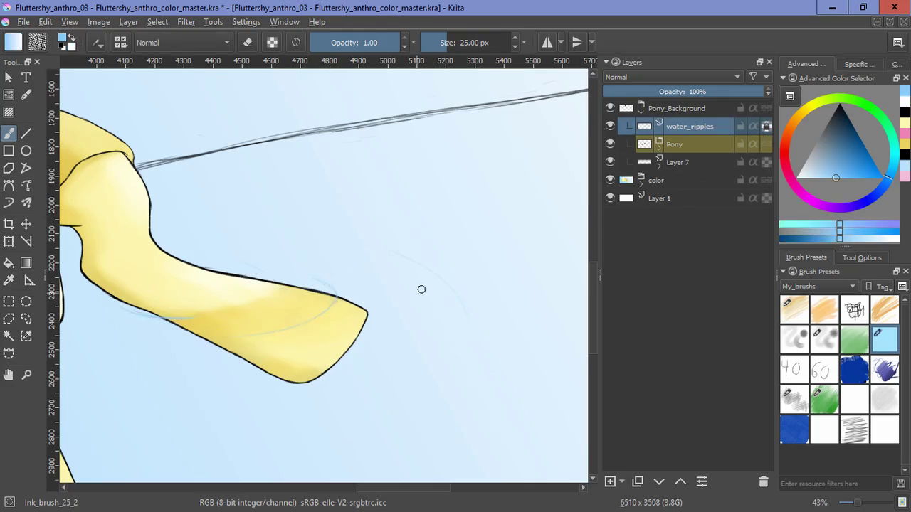
left_click_drag(164, 384, 417, 243)
left_click_drag(299, 235, 271, 256)
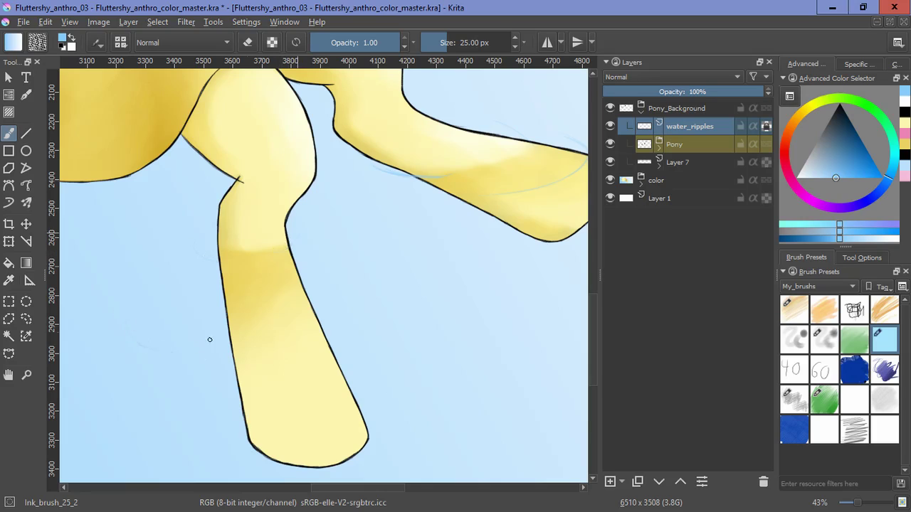
scroll(389, 360, "down", 3)
left_click(797, 224)
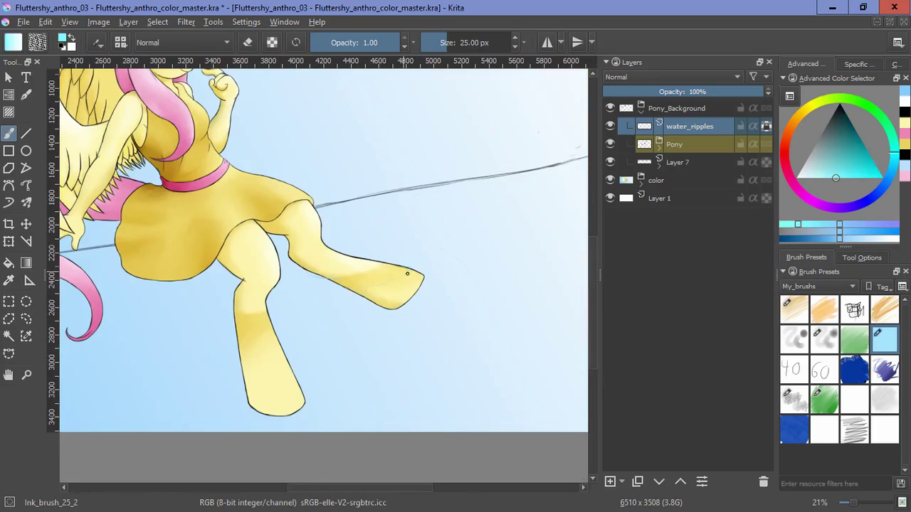
scroll(341, 275, "up", 5)
key("ctrl+z")
left_click(878, 239)
left_click_drag(399, 314, 438, 431)
key("ctrl+z")
Step: Choose a darker, more saturated blue and recolor the water ripple lines around the extended leg at 25 px
left_click(849, 121)
left_click_drag(431, 369, 419, 448)
left_click_drag(853, 148, 870, 161)
mouse_move(429, 356)
left_mouse_down()
mouse_move(435, 396)
mouse_move(242, 221)
left_mouse_up()
mouse_move(508, 327)
left_mouse_down()
mouse_move(439, 377)
mouse_move(443, 348)
left_mouse_up()
left_click_drag(365, 285, 256, 339)
left_click_drag(288, 278, 241, 248)
Step: Recolor the remaining ripple lines around and beside the pony's lowered leg with the same darker blue
left_click_drag(242, 292, 439, 287)
left_click_drag(374, 315, 273, 316)
mouse_move(170, 387)
left_mouse_down()
mouse_move(321, 313)
mouse_move(205, 348)
mouse_move(183, 340)
left_mouse_up()
left_click_drag(187, 380, 290, 267)
left_click_drag(263, 364, 198, 341)
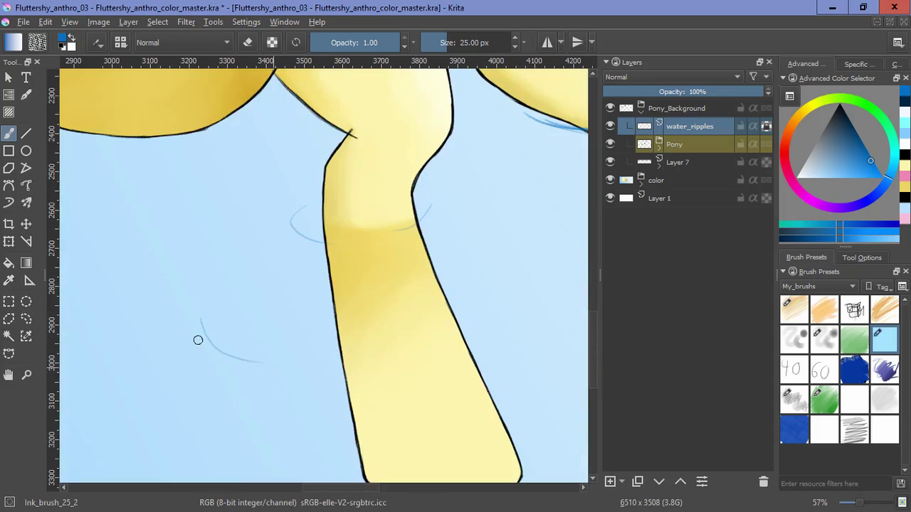
Step: Fit the whole page in view and save the drawing
scroll(198, 340, "down", 5)
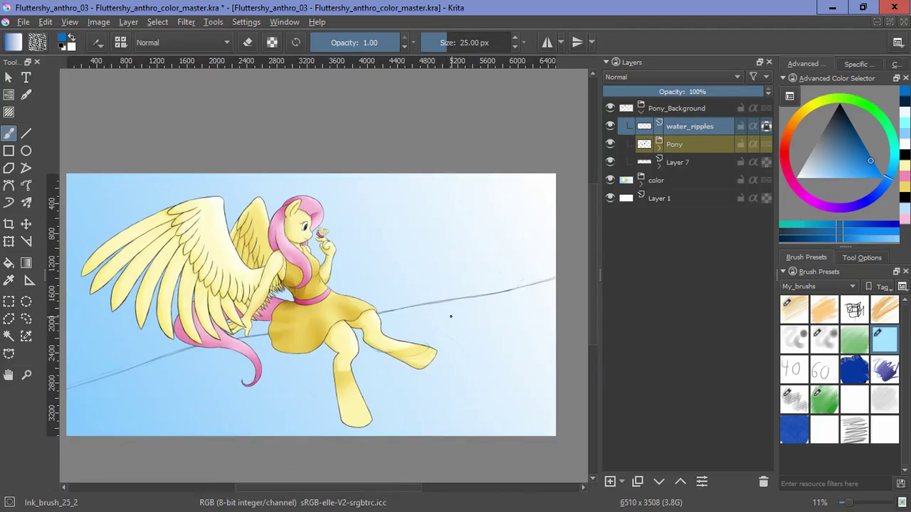
key("2")
key("ctrl+s")
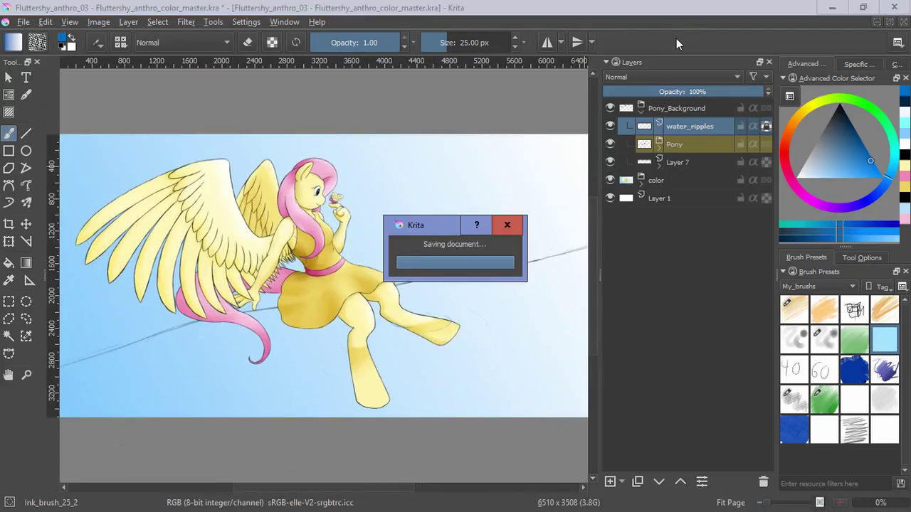